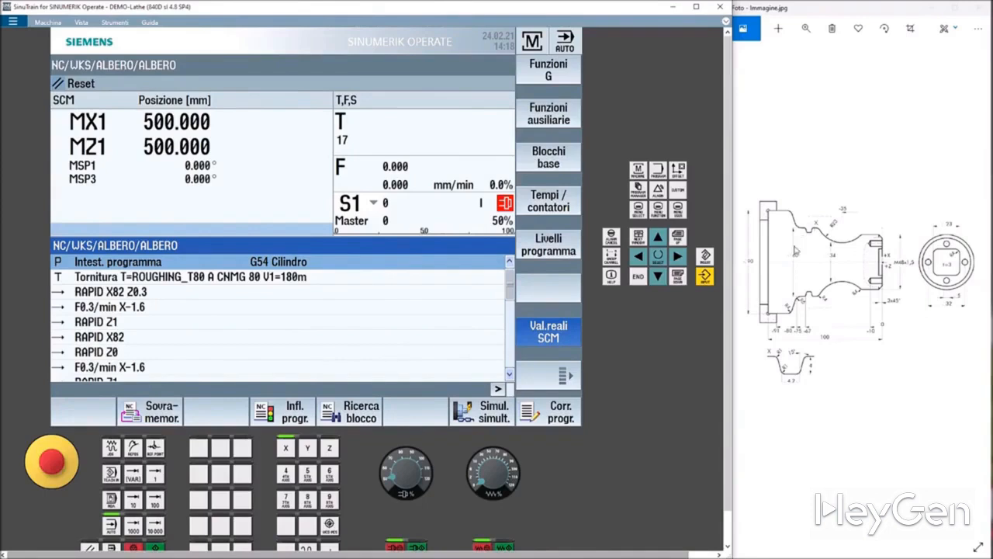
# Create a new workpiece named AlberodiRinvio inside the Pezzi directory.
pyautogui.click(639, 191)
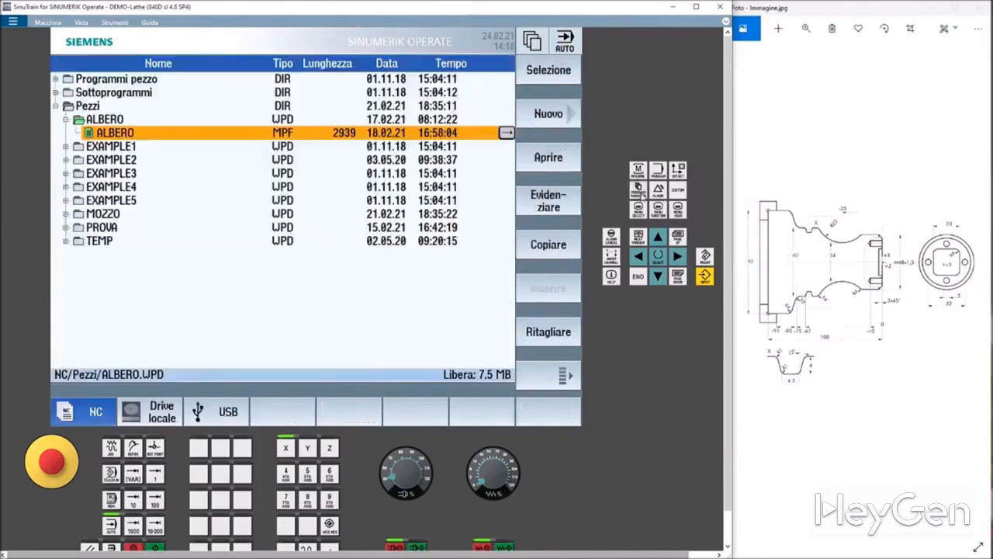
pyautogui.click(83, 108)
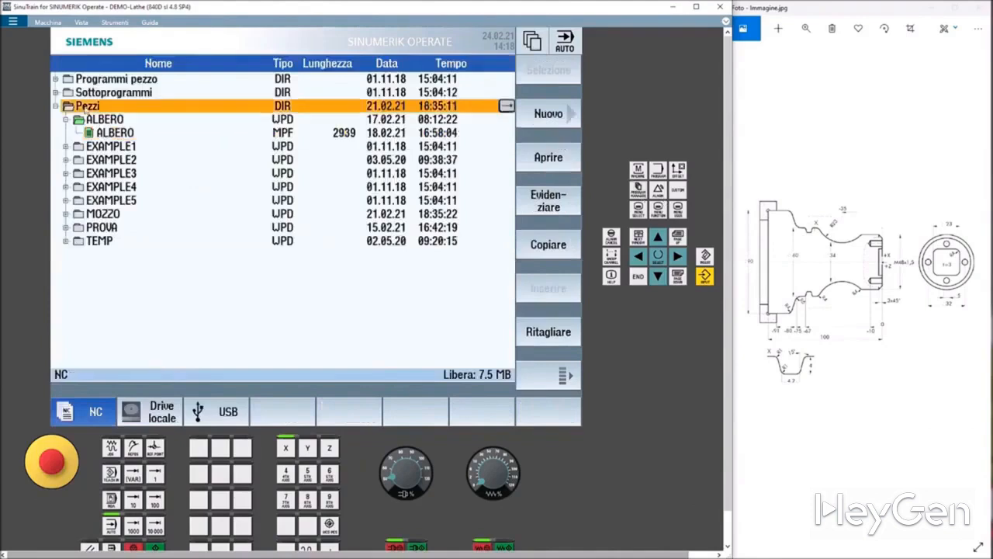
pyautogui.click(549, 116)
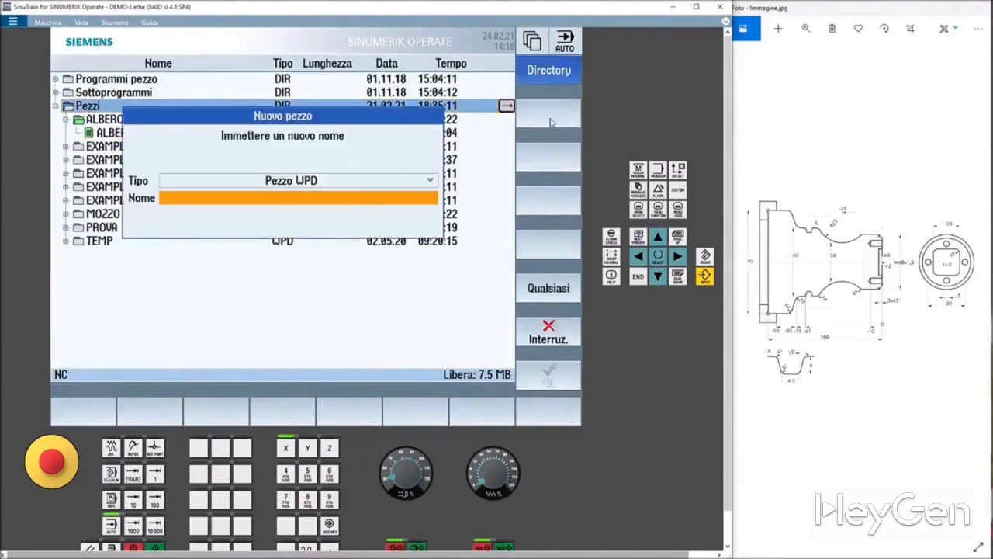
pyautogui.write('Alber')
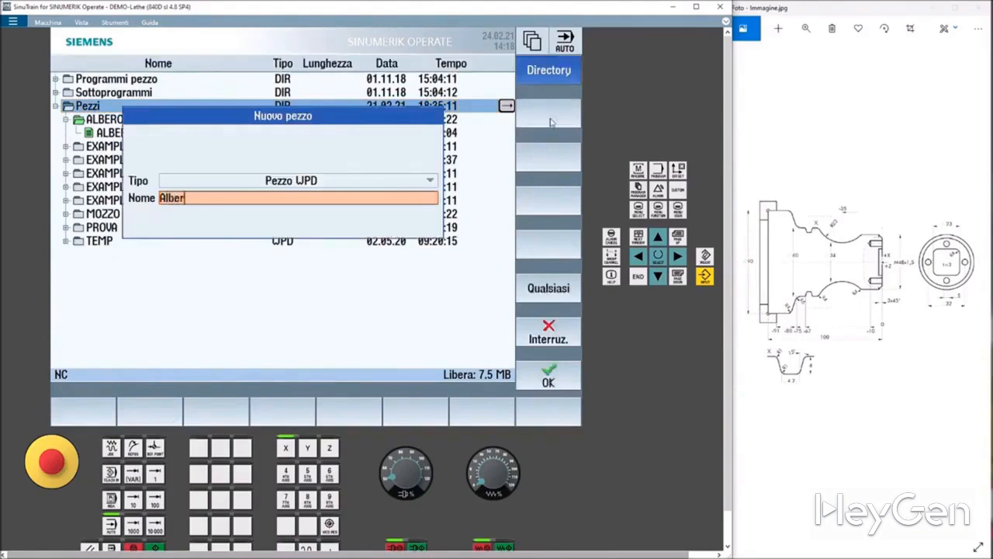
pyautogui.write('odiRinvio')
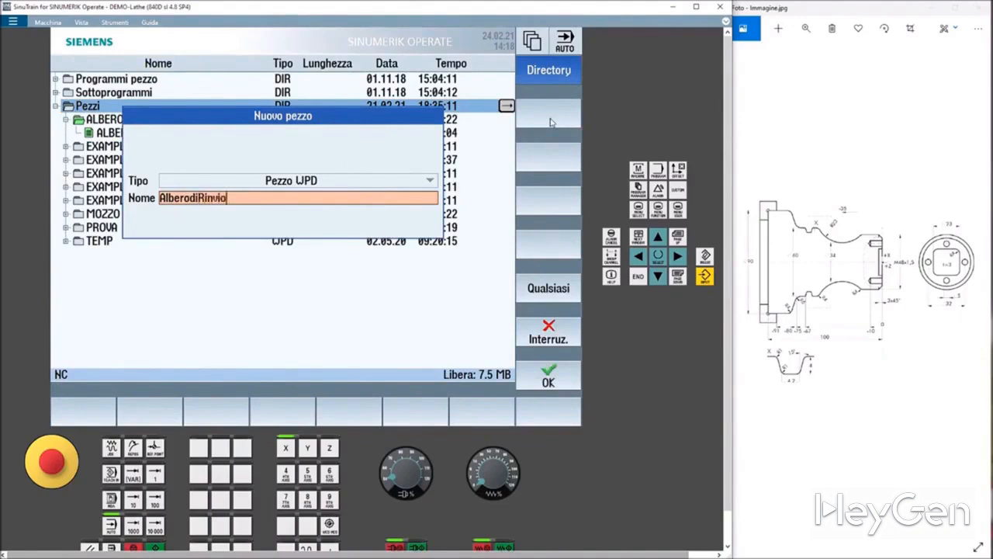
pyautogui.click(552, 378)
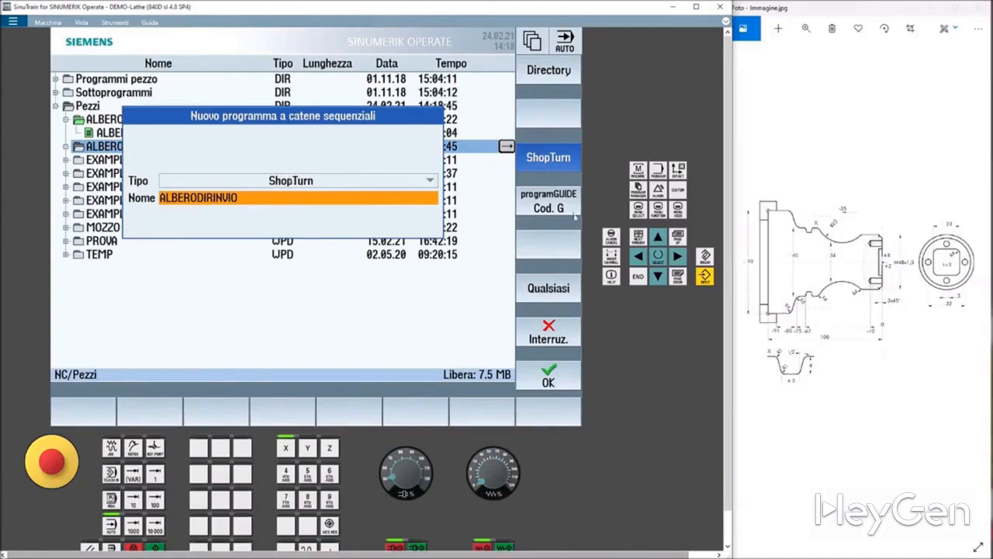
# Create a new ShopTurn program named ALBERODIRINVIO in the new workpiece.
pyautogui.click(553, 204)
pyautogui.click(552, 162)
pyautogui.click(565, 378)
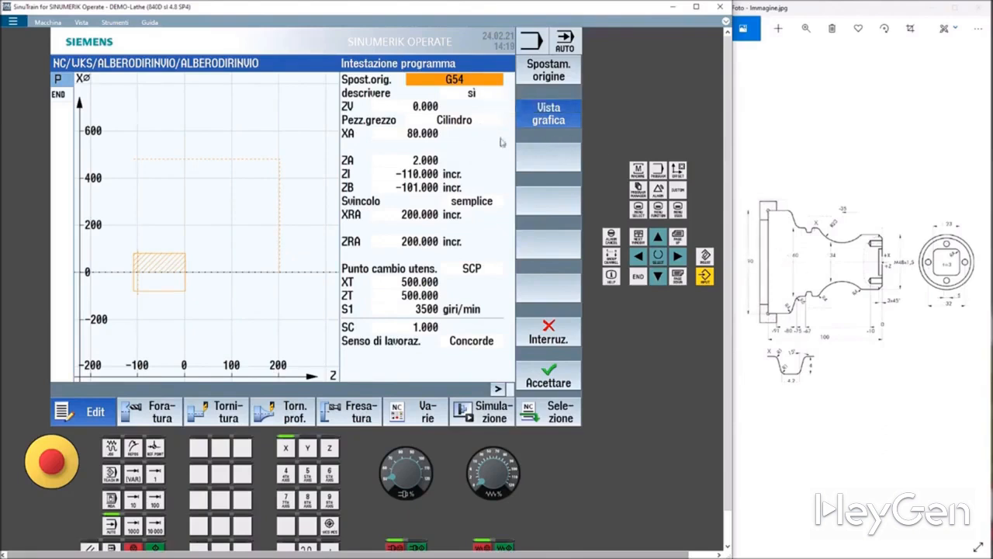
# In the program header, set the blank diameter XA to 90 and ZI to -100 incremental.
pyautogui.click(419, 132)
pyautogui.write('90')
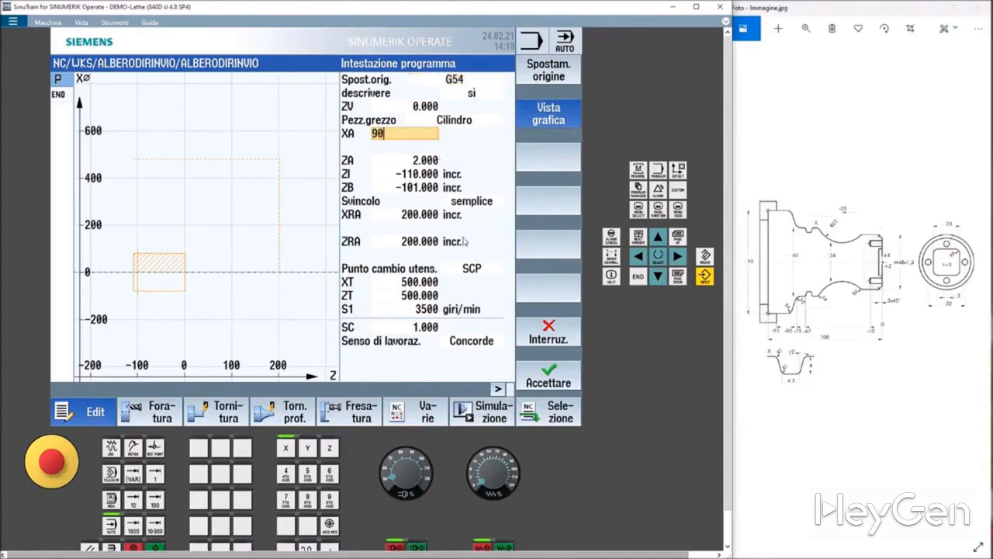
pyautogui.click(400, 172)
pyautogui.click(578, 114)
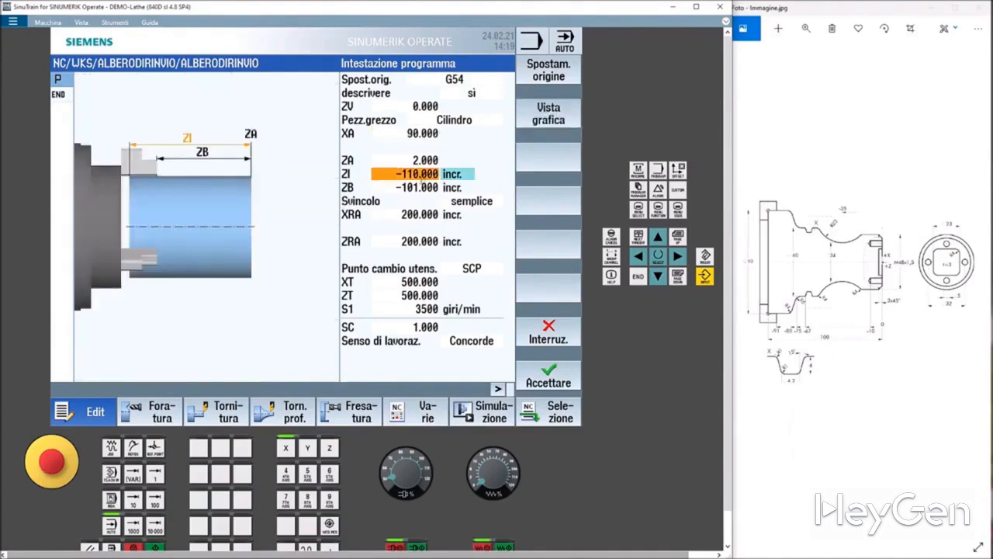
pyautogui.write('-100')
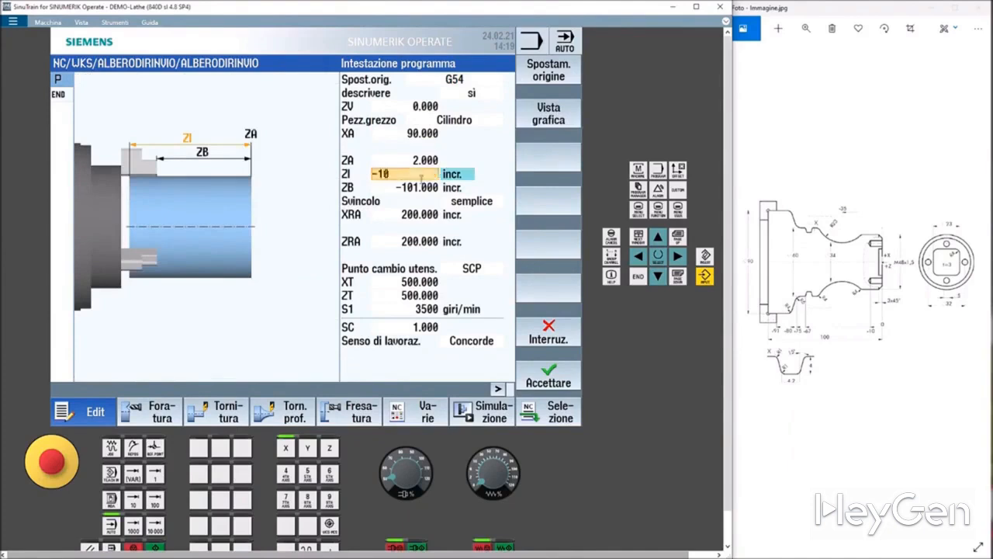
pyautogui.press('Return')
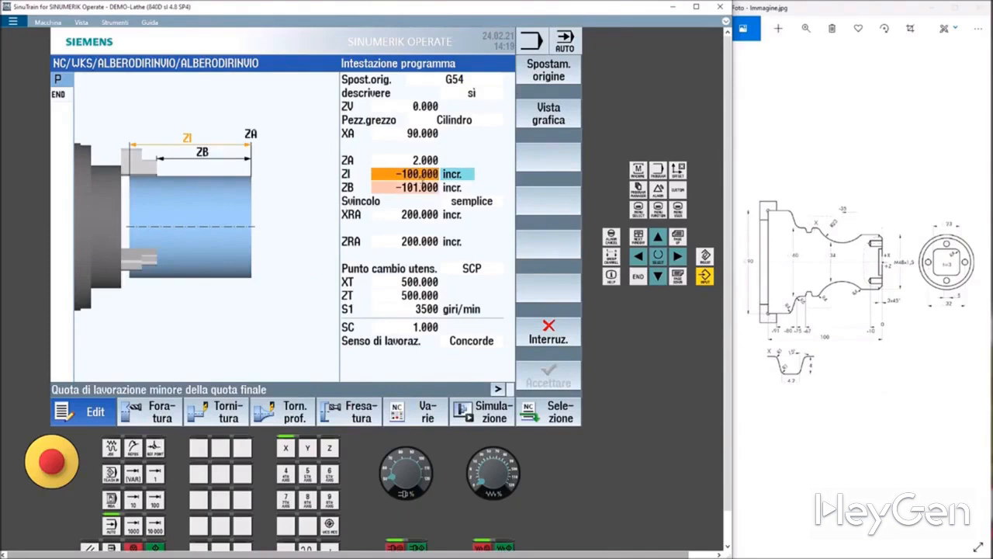
pyautogui.write('-')
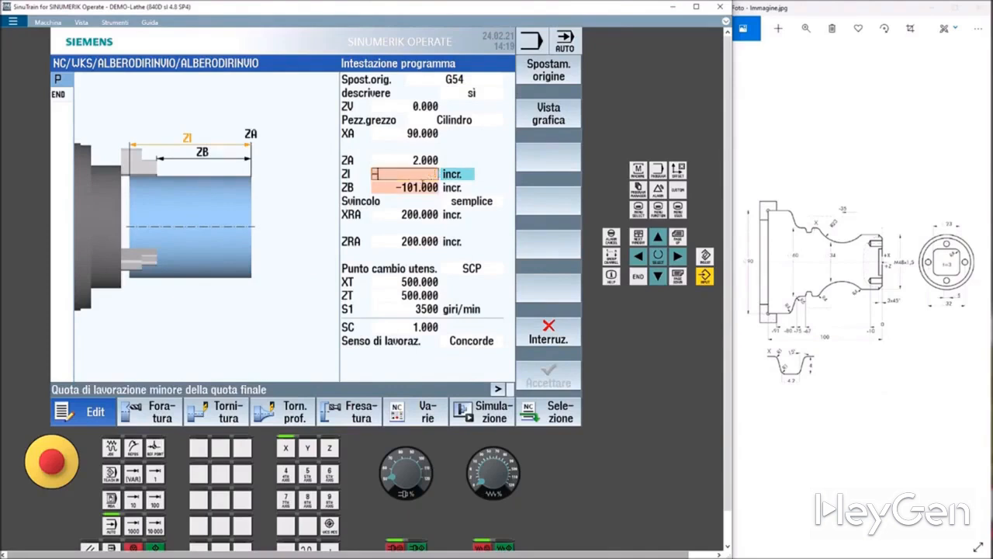
pyautogui.write('100')
pyautogui.press('Return')
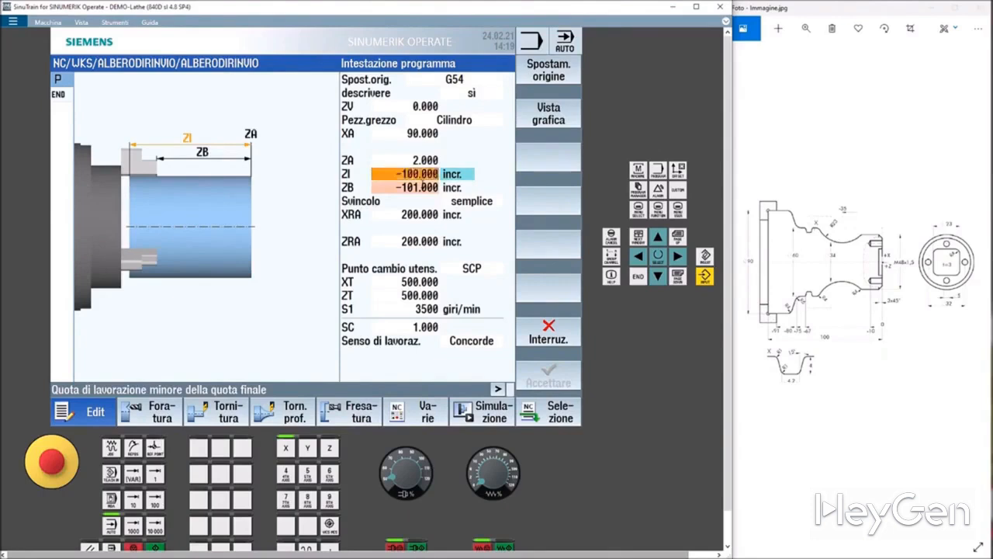
# Set ZB to -91 incremental and accept the program header.
pyautogui.press('Down')
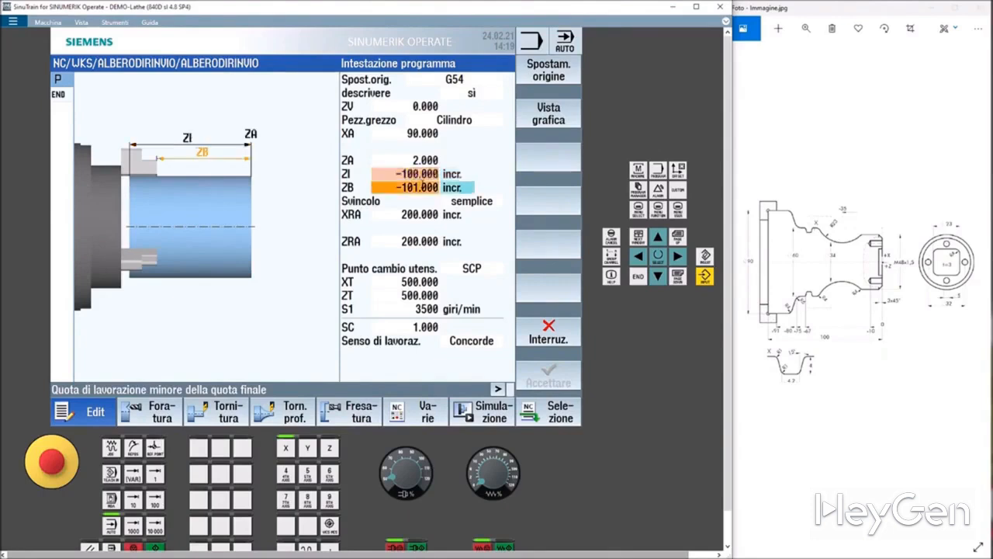
pyautogui.write('-91')
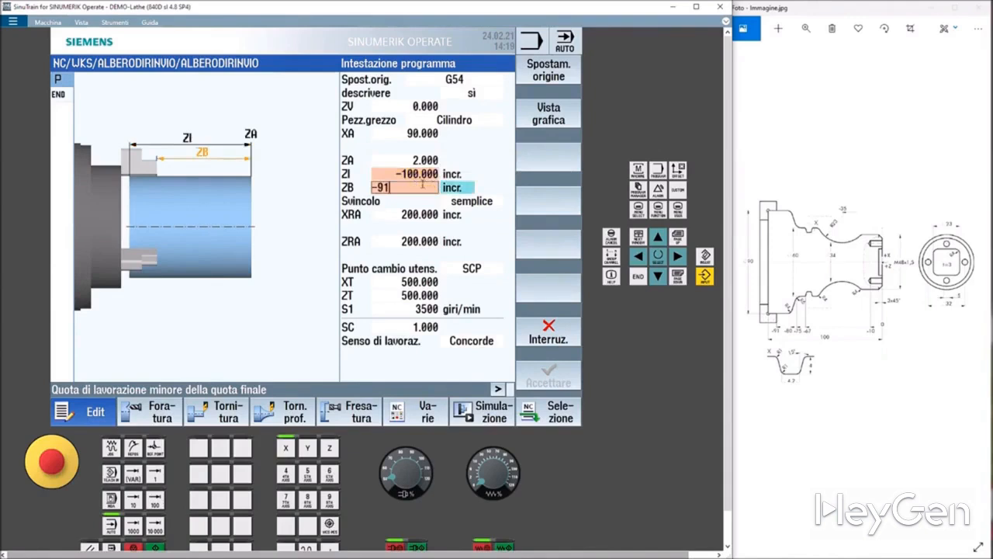
pyautogui.press('Down')
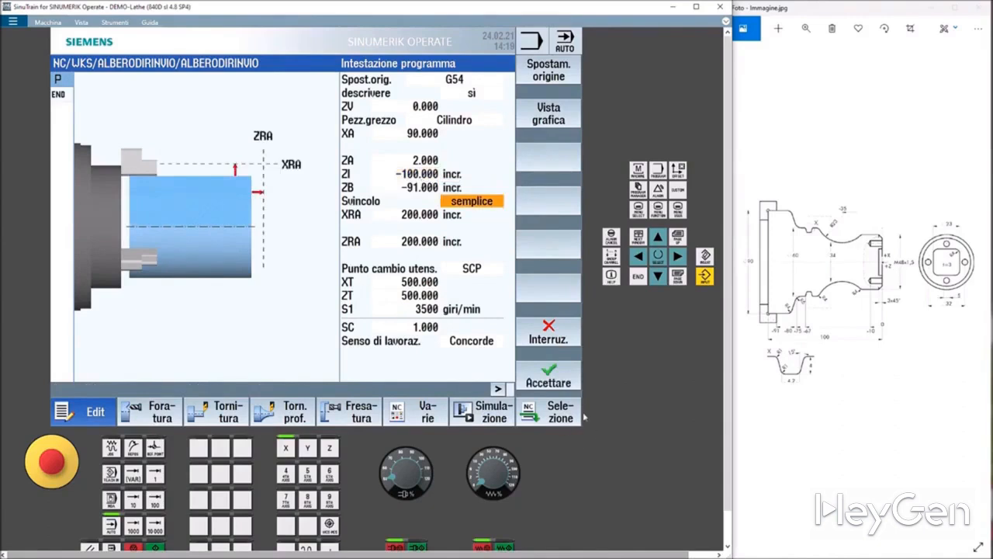
pyautogui.click(549, 376)
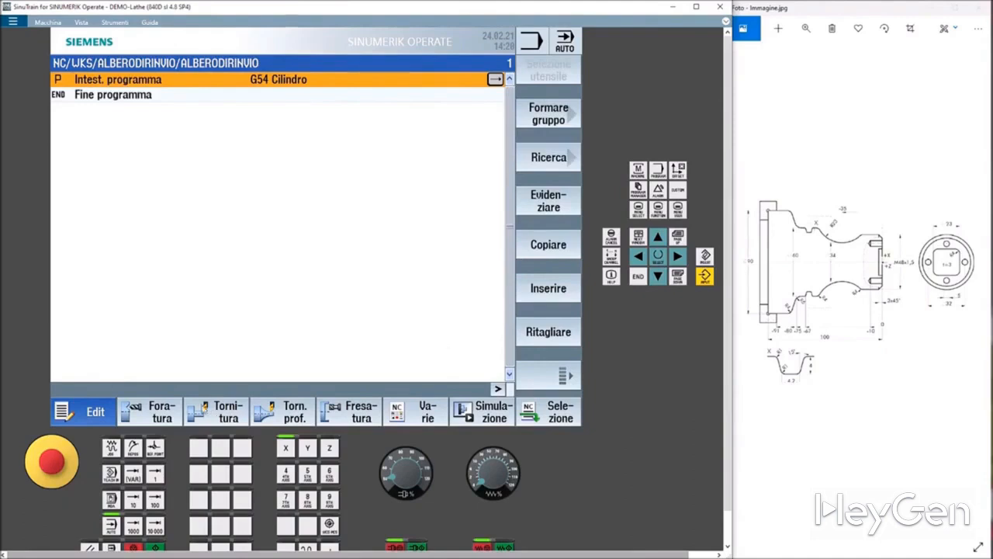
# Insert a turning Roughing cycle and set its start point X0 to 60 and Z0 to 2.
pyautogui.click(227, 412)
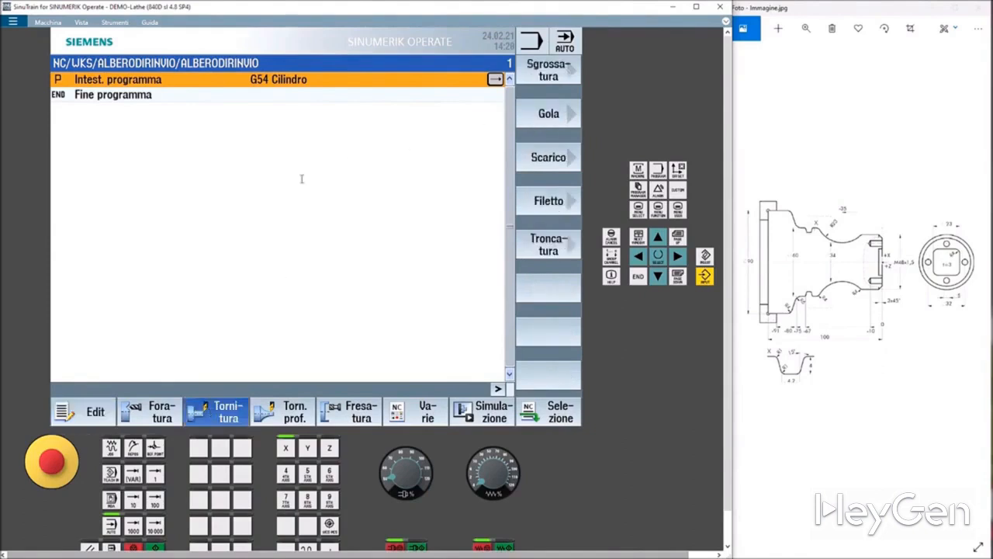
pyautogui.click(549, 74)
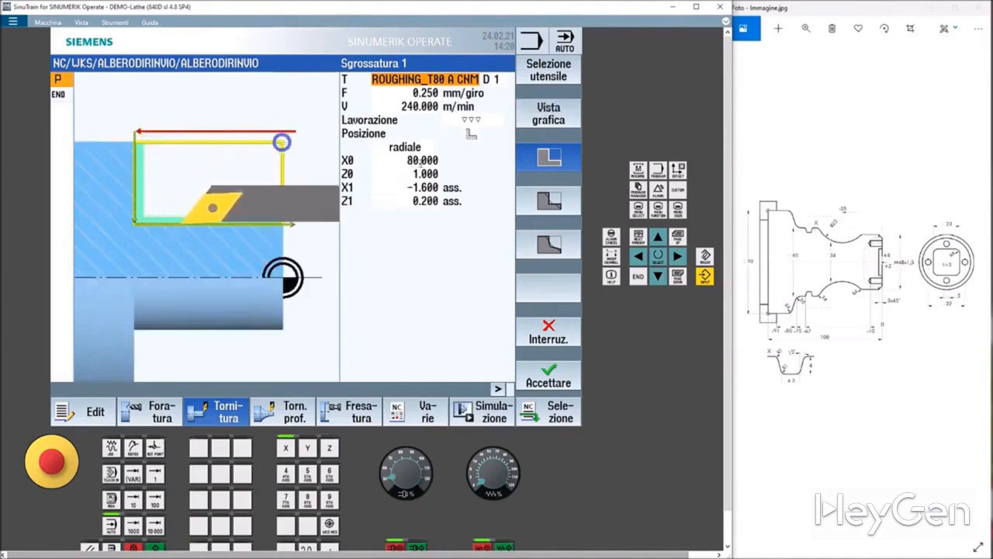
pyautogui.click(421, 160)
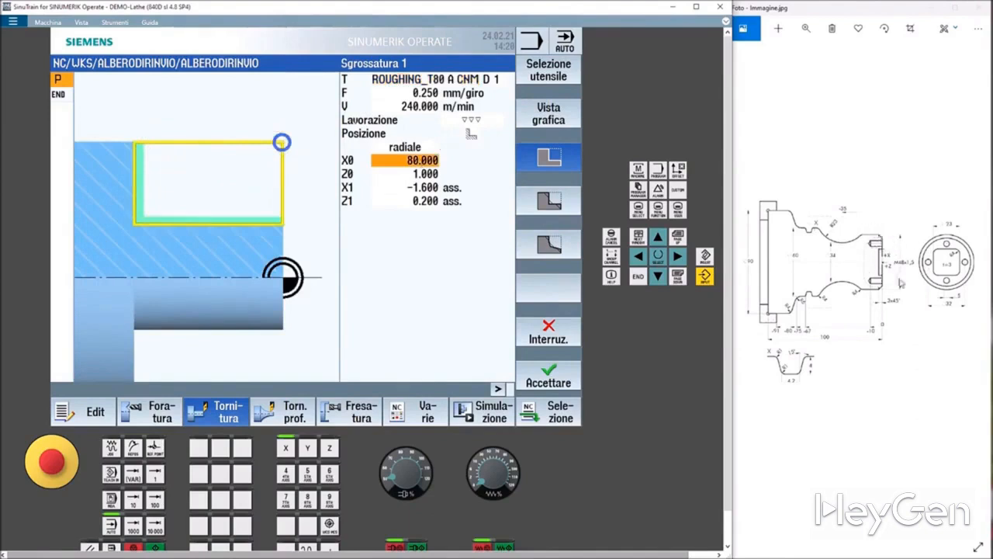
pyautogui.click(401, 162)
pyautogui.write('6')
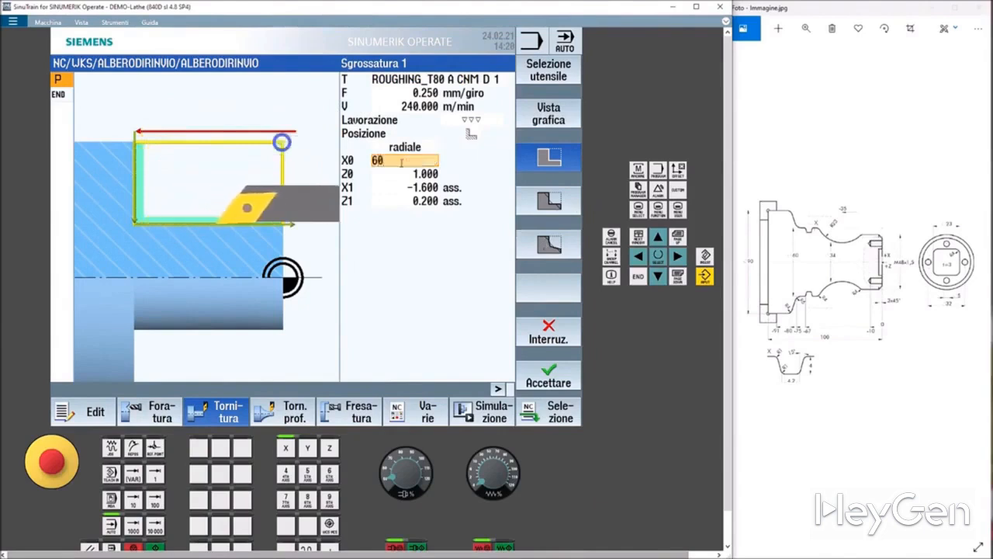
pyautogui.write('0')
pyautogui.press('Return')
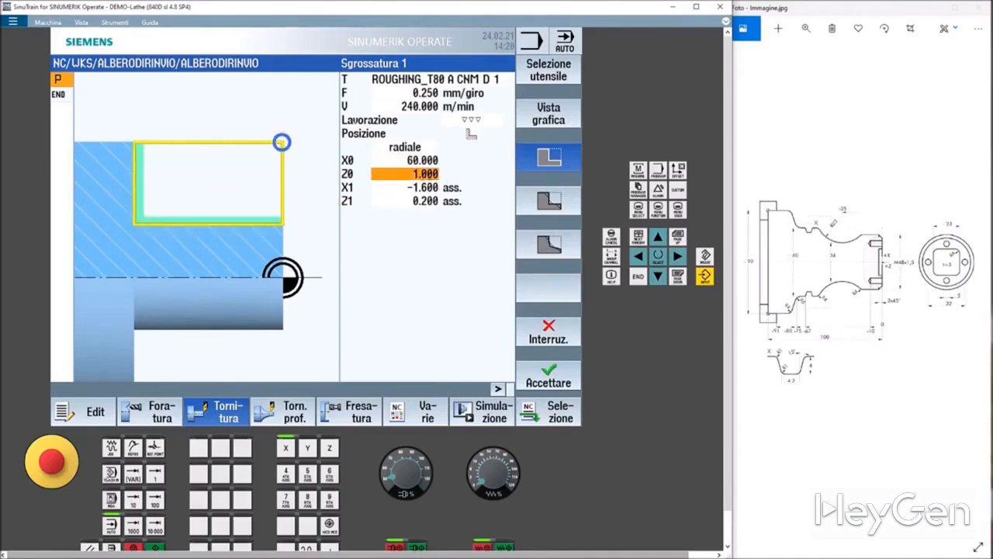
pyautogui.write('2')
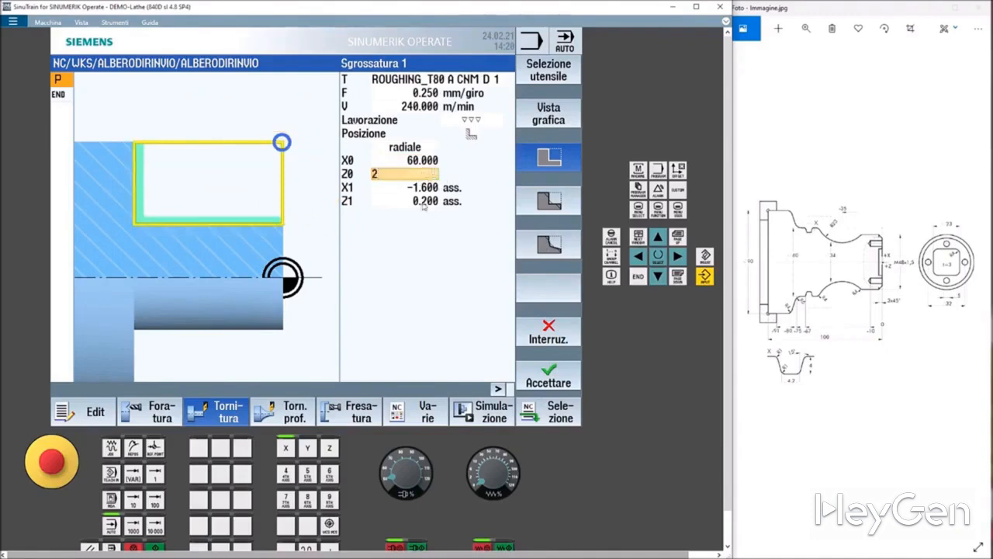
pyautogui.press('Return')
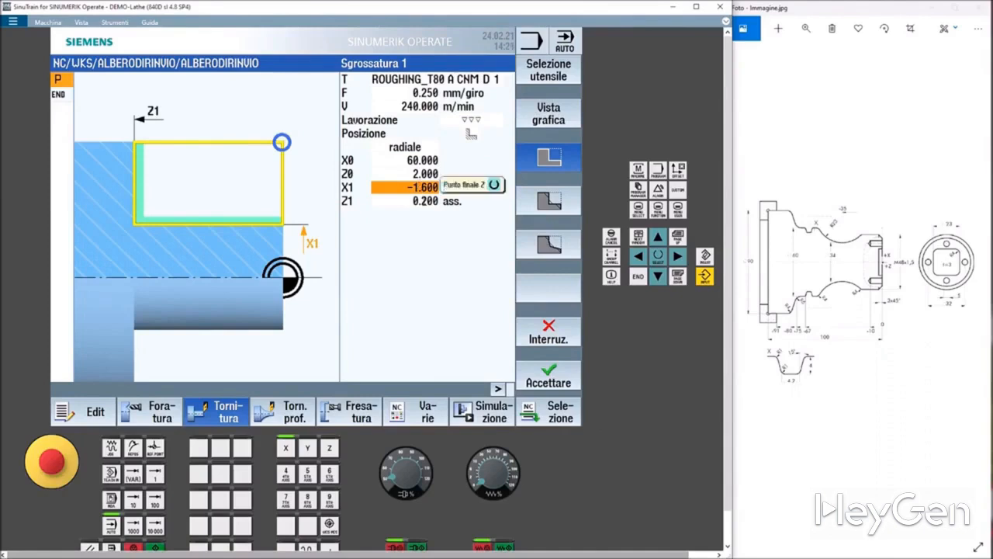
pyautogui.press('Down')
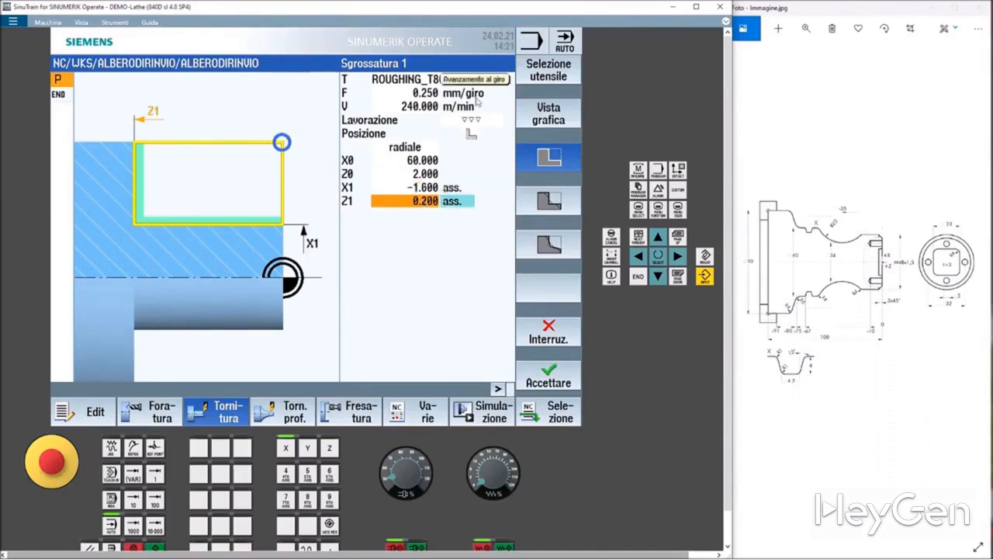
# Set the roughing cycle to roughing-only machining and the depth of cut D to 1.5.
pyautogui.click(473, 134)
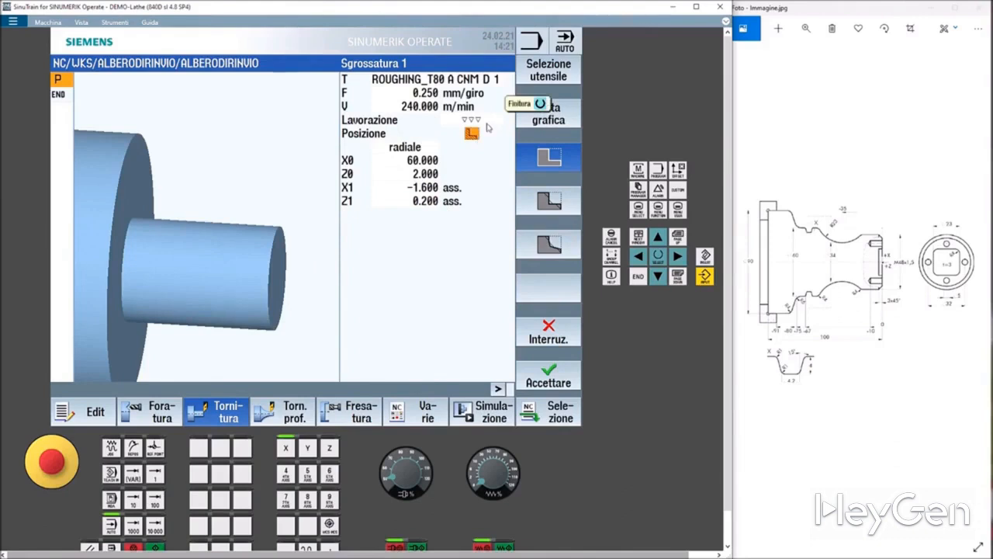
pyautogui.click(476, 121)
pyautogui.click(477, 123)
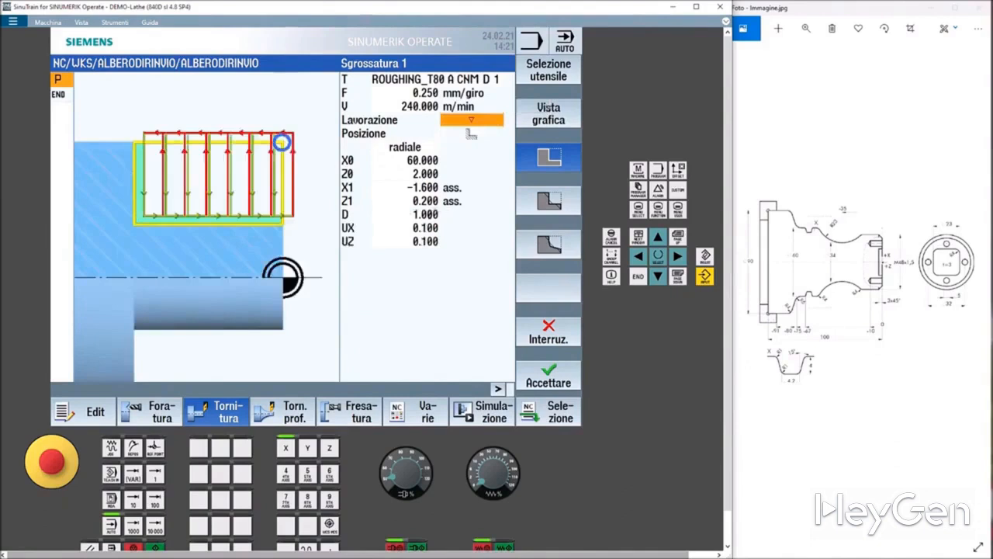
pyautogui.click(424, 216)
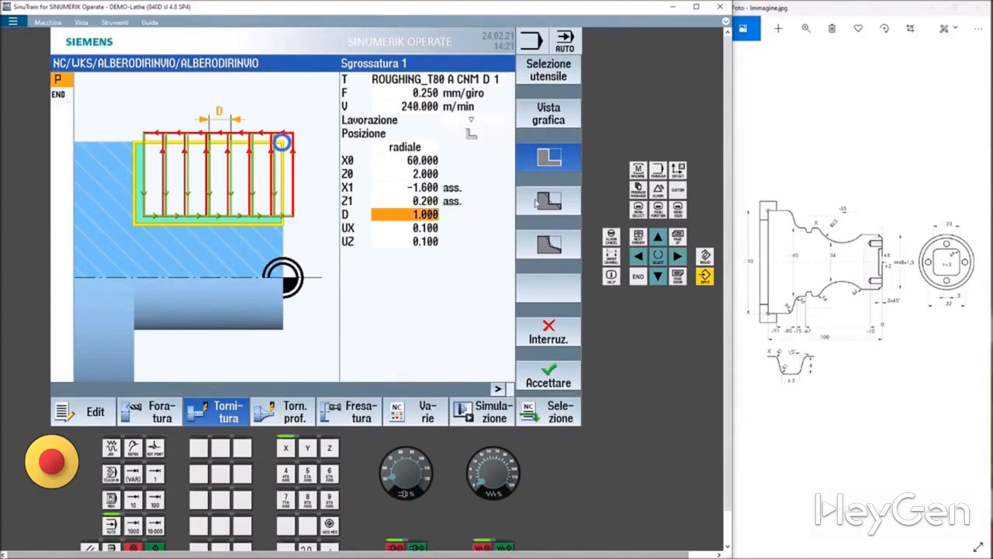
pyautogui.write('1.5')
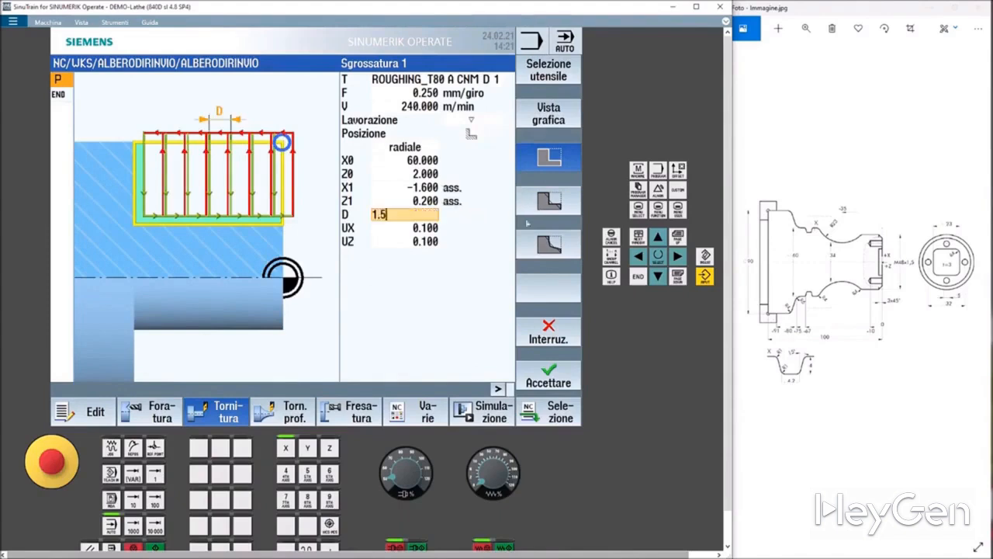
pyautogui.press('Return')
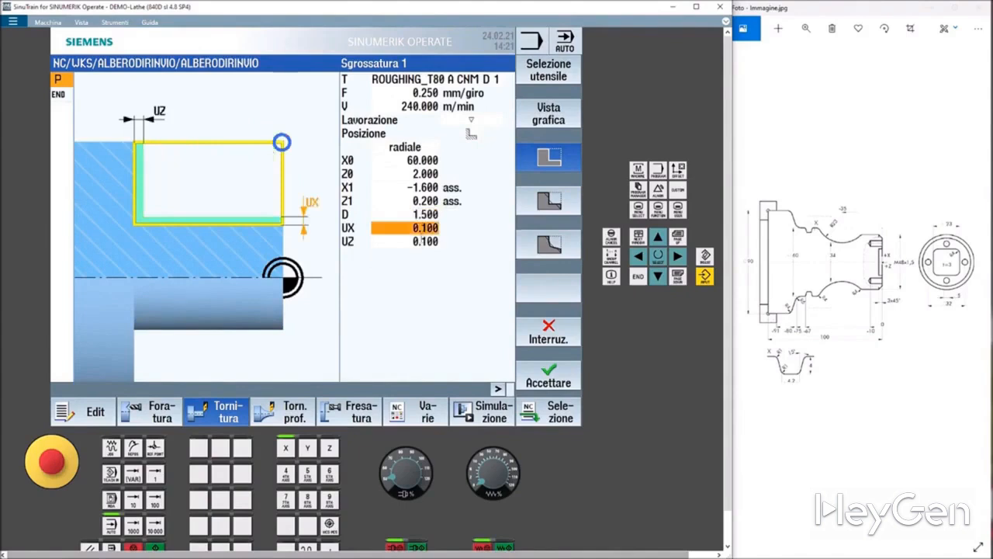
# Set the finishing allowances UX to 0 and UZ to 0.2.
pyautogui.write('0')
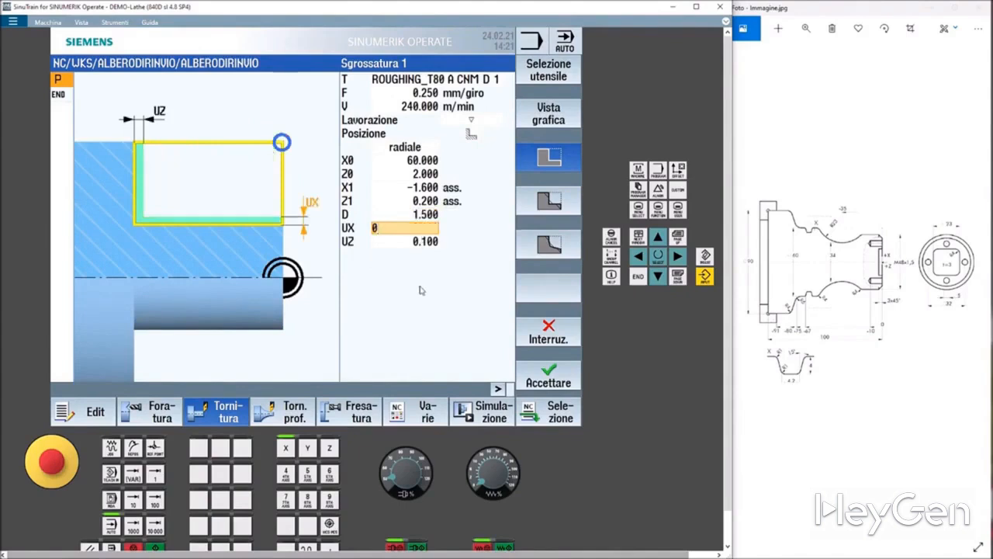
pyautogui.press('Return')
pyautogui.write('0.2')
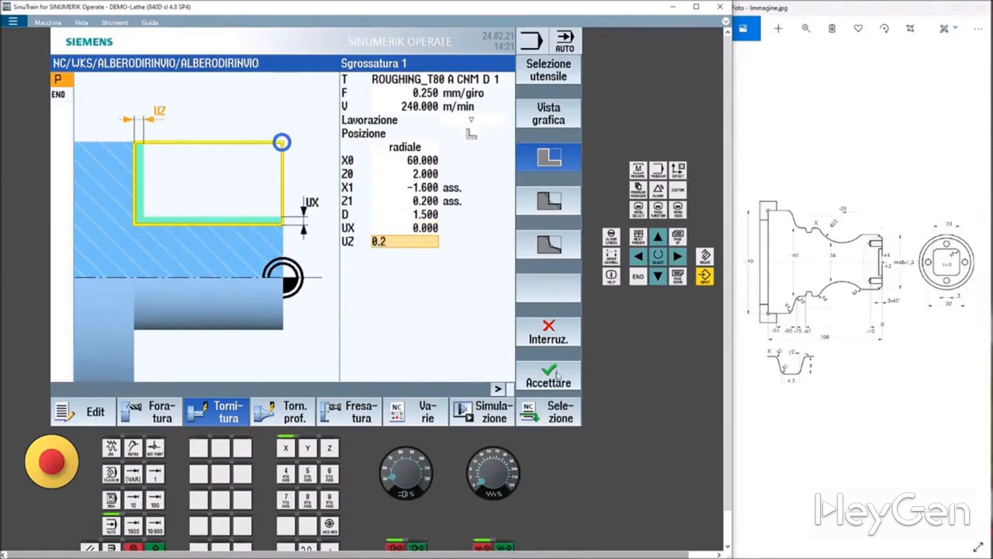
pyautogui.press('Return')
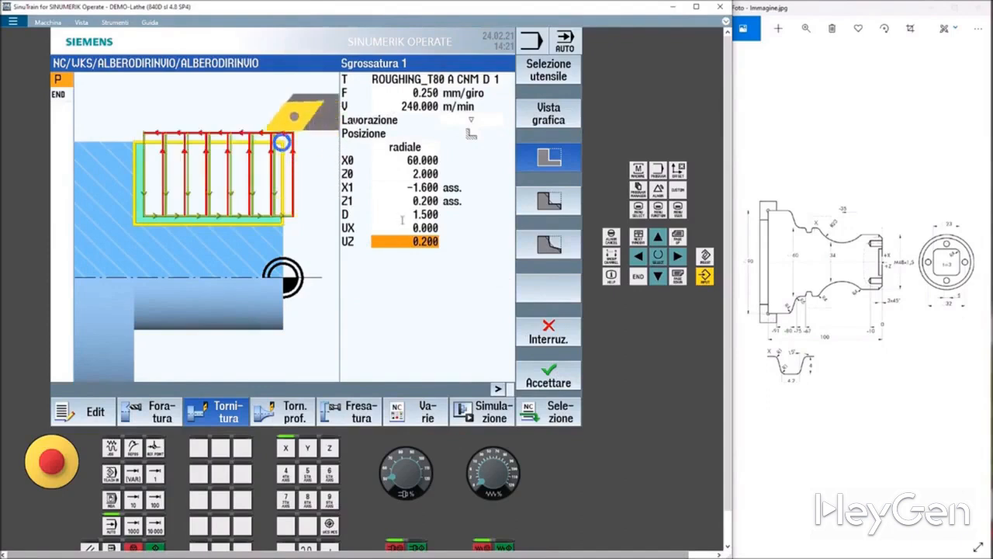
pyautogui.click(479, 122)
pyautogui.click(479, 122)
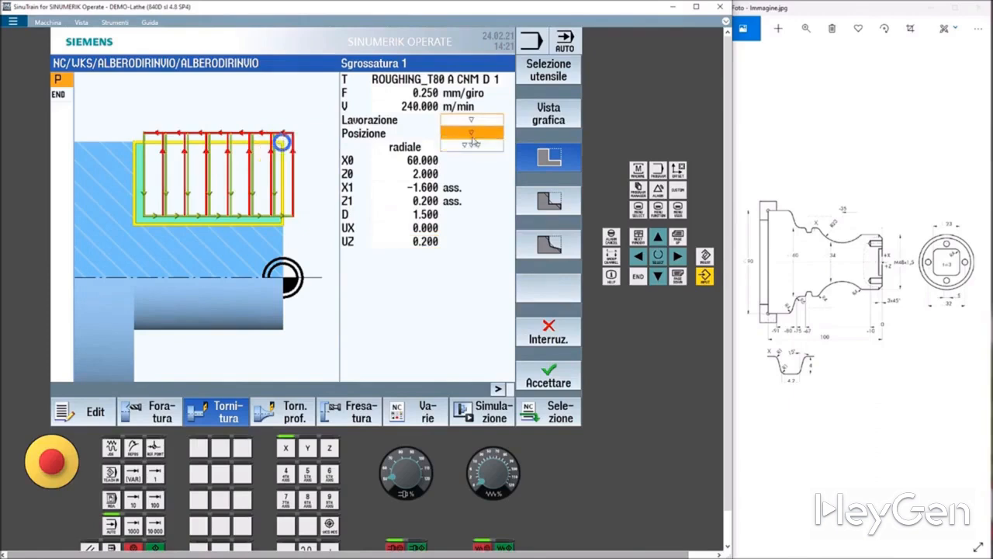
pyautogui.click(473, 138)
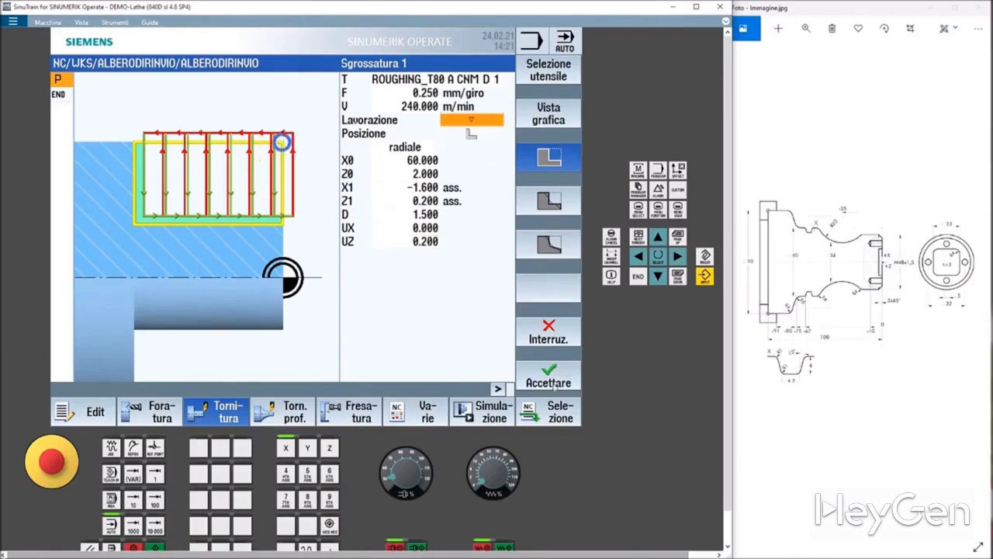
# Accept the roughing cycle and view the machining simulation in 3D.
pyautogui.click(548, 378)
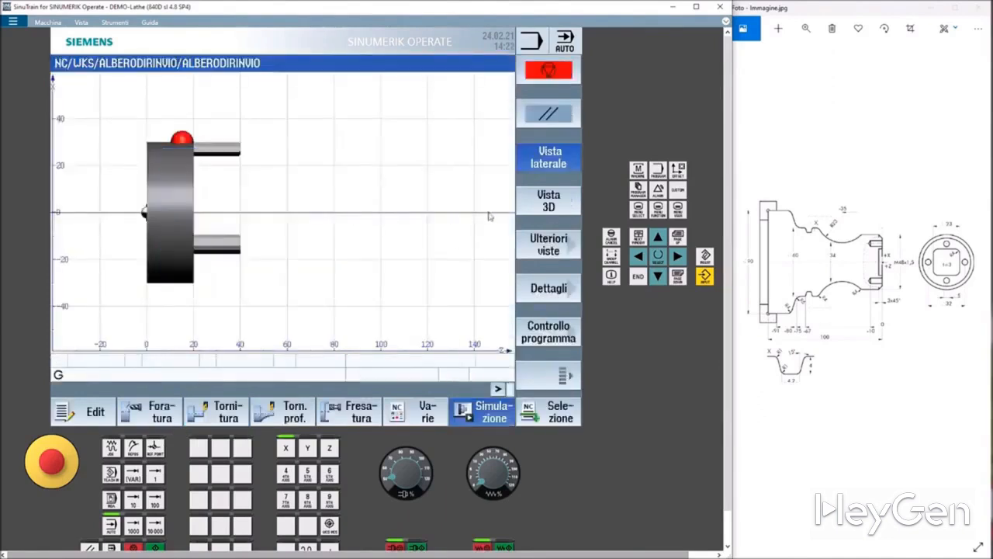
pyautogui.click(563, 210)
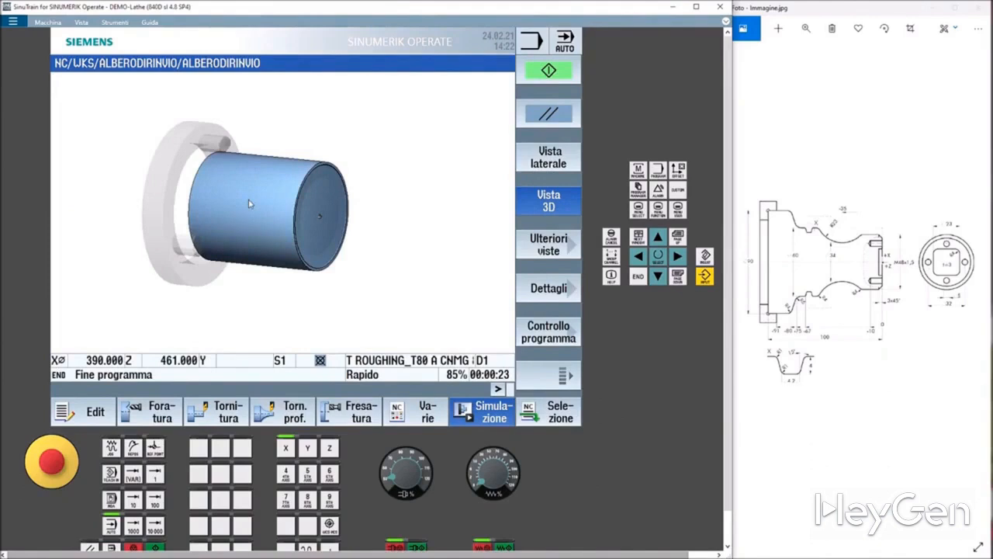
# Create a new contour-turning profile named grezzo.
pyautogui.click(307, 417)
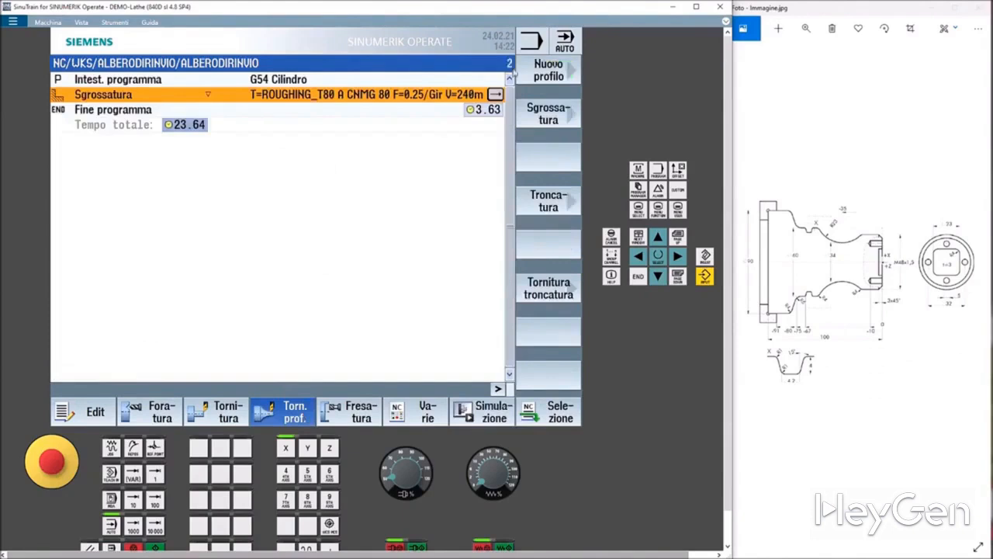
pyautogui.click(539, 75)
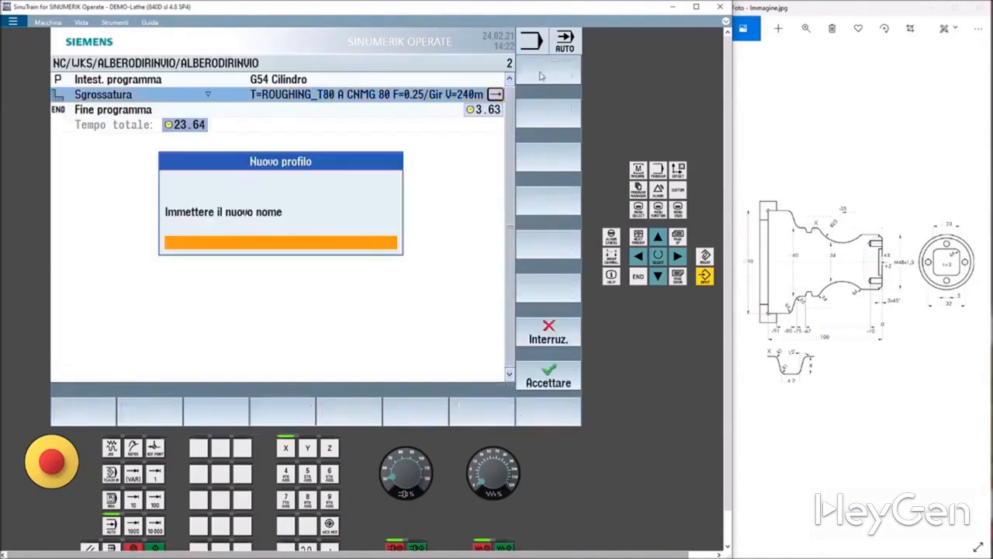
pyautogui.click(228, 246)
pyautogui.write('grezzo')
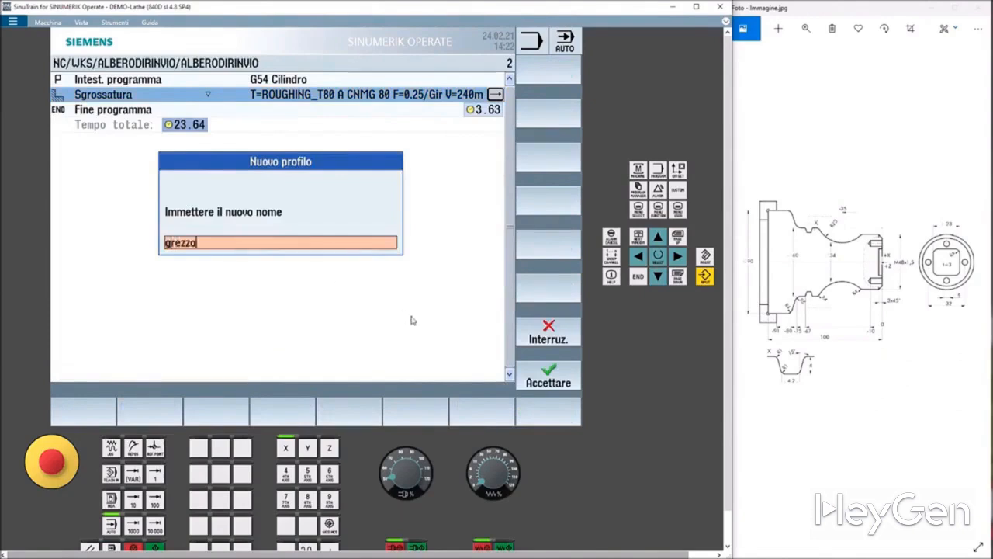
pyautogui.click(561, 384)
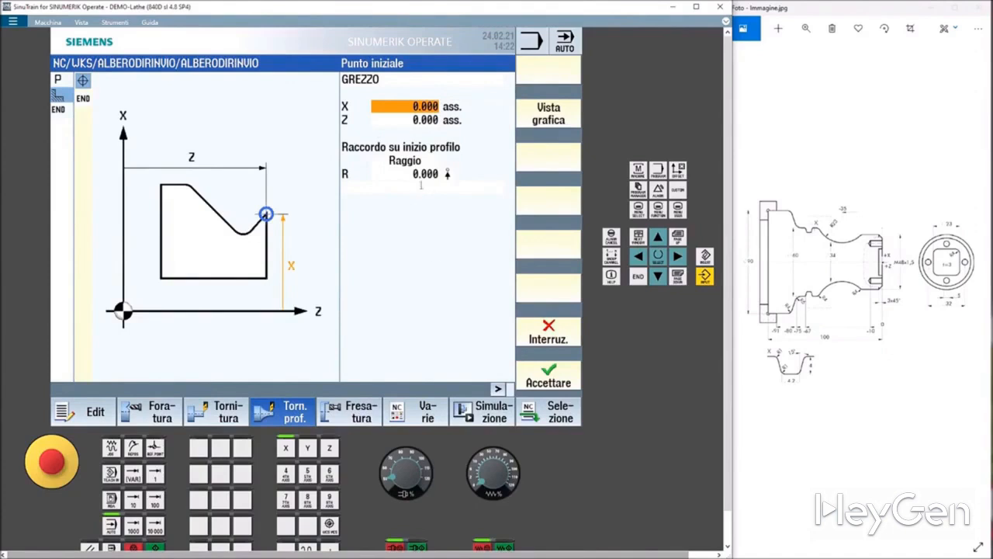
# Accept the contour start point at X 0, Z 0 and add a vertical line to X 60.
pyautogui.click(544, 373)
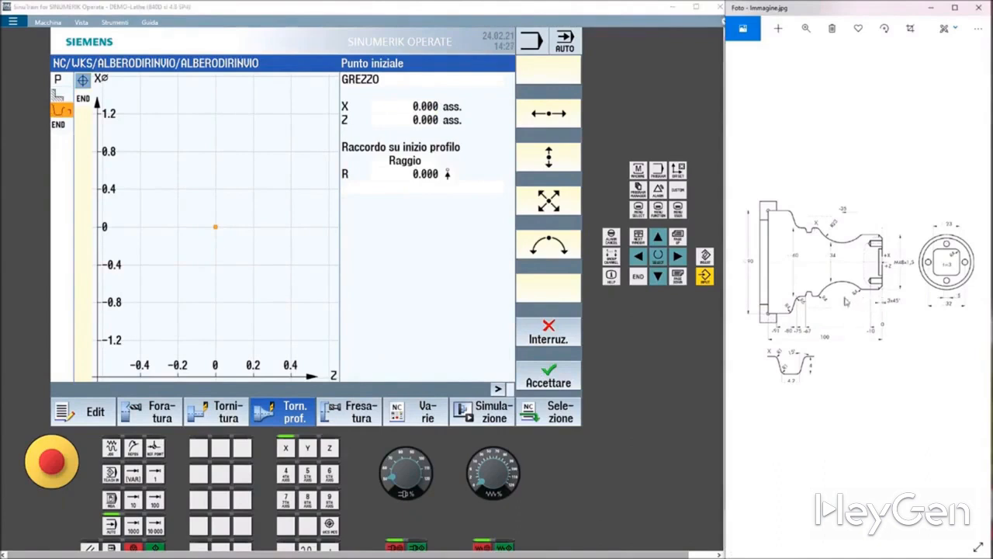
pyautogui.moveTo(992, 157); pyautogui.dragTo(842, 169)
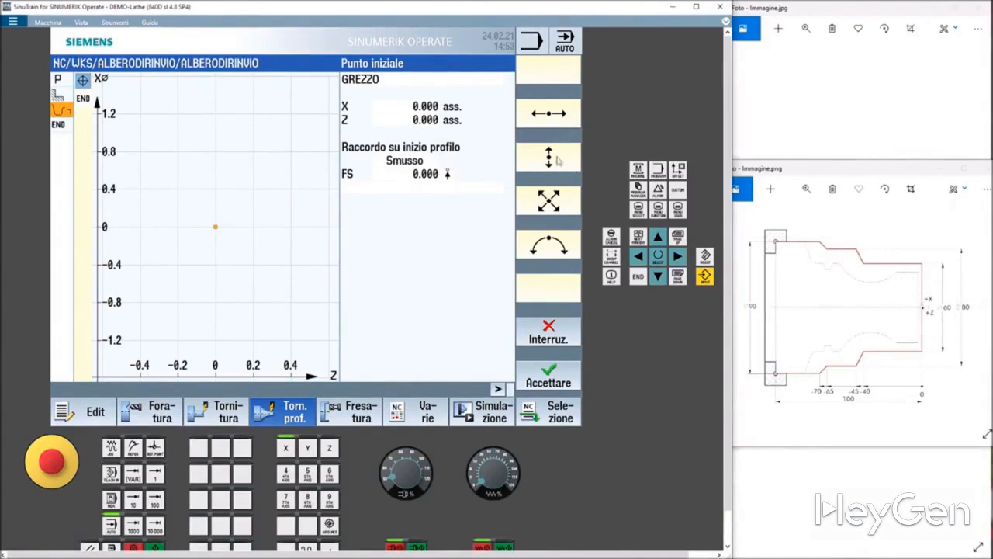
pyautogui.click(550, 157)
pyautogui.click(408, 83)
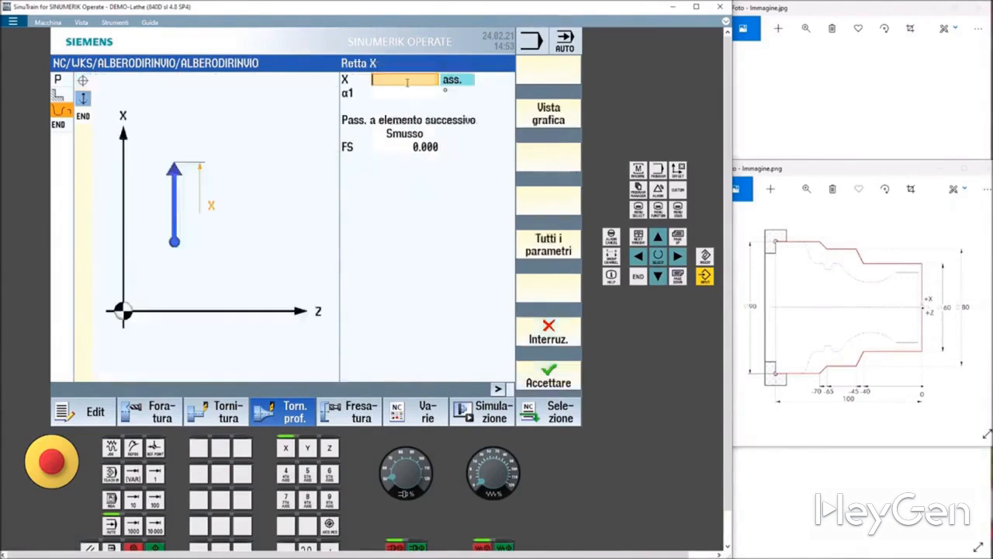
pyautogui.write('60')
pyautogui.press('Return')
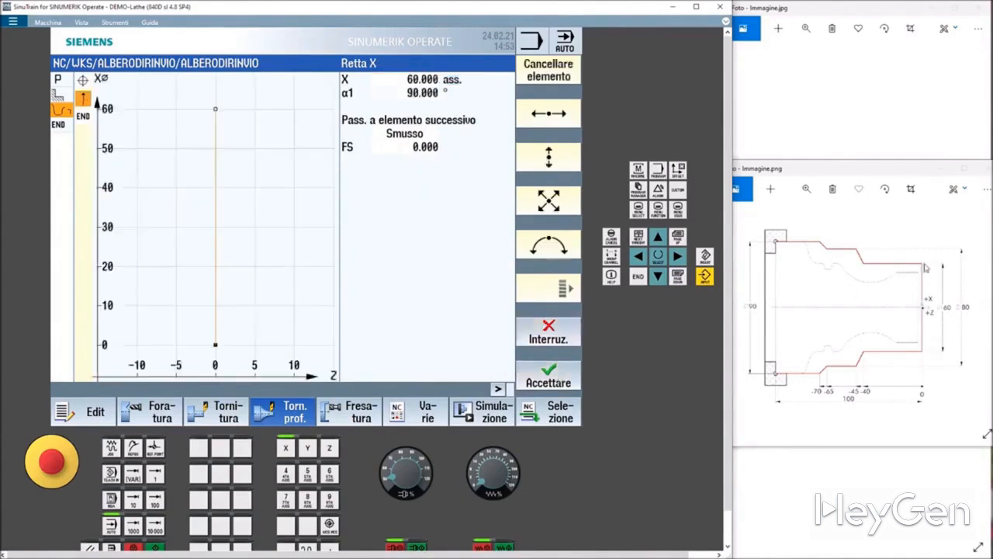
# Add a horizontal line to Z -40 absolute.
pyautogui.click(565, 121)
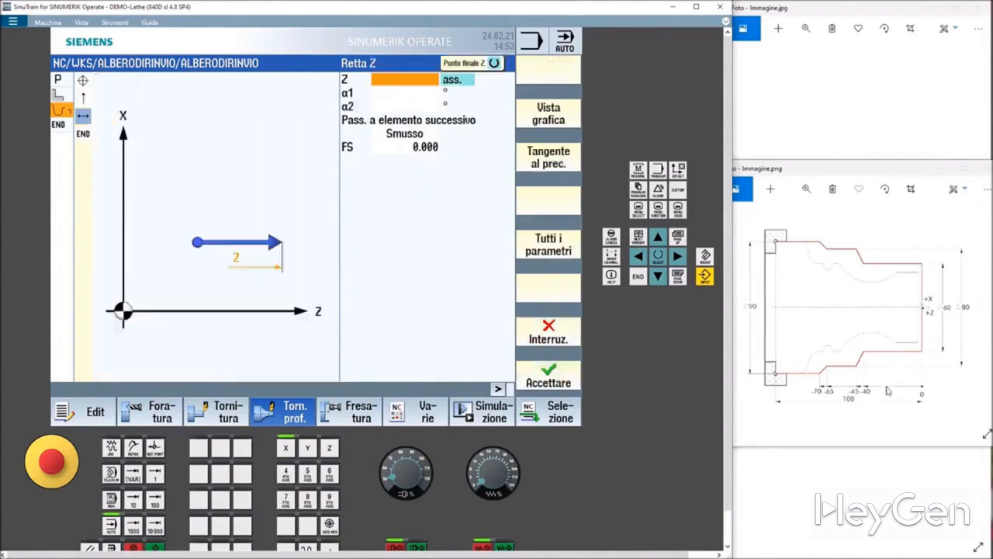
pyautogui.click(394, 80)
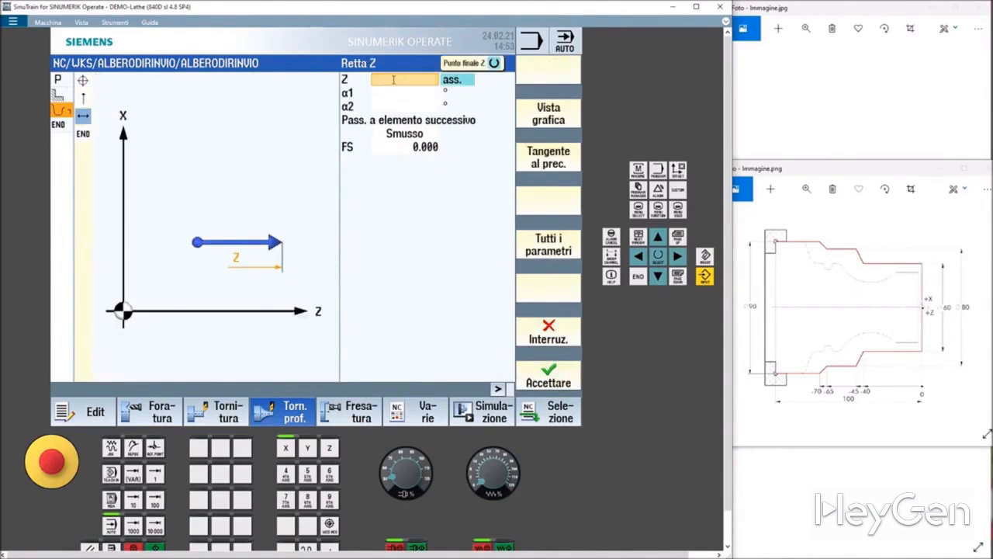
pyautogui.write('-40')
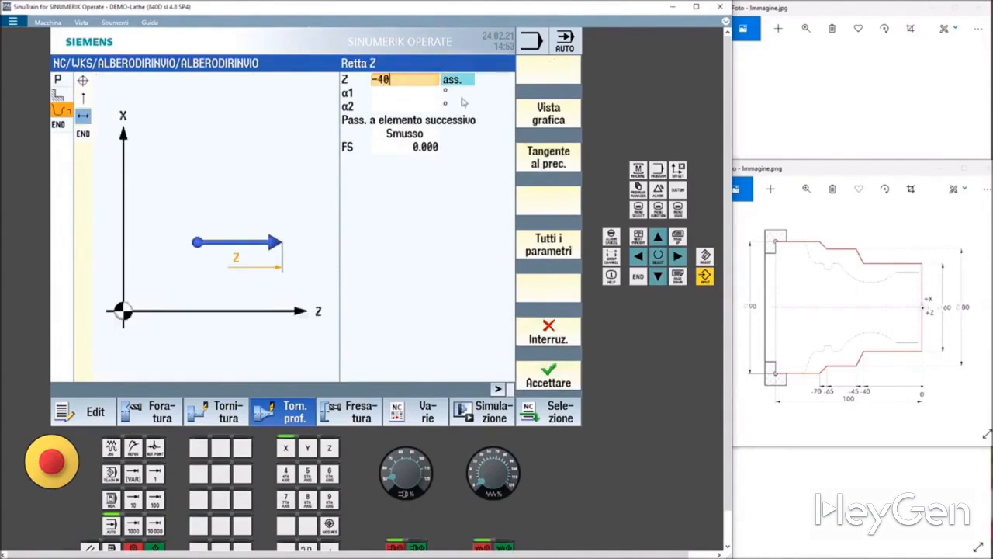
pyautogui.click(549, 373)
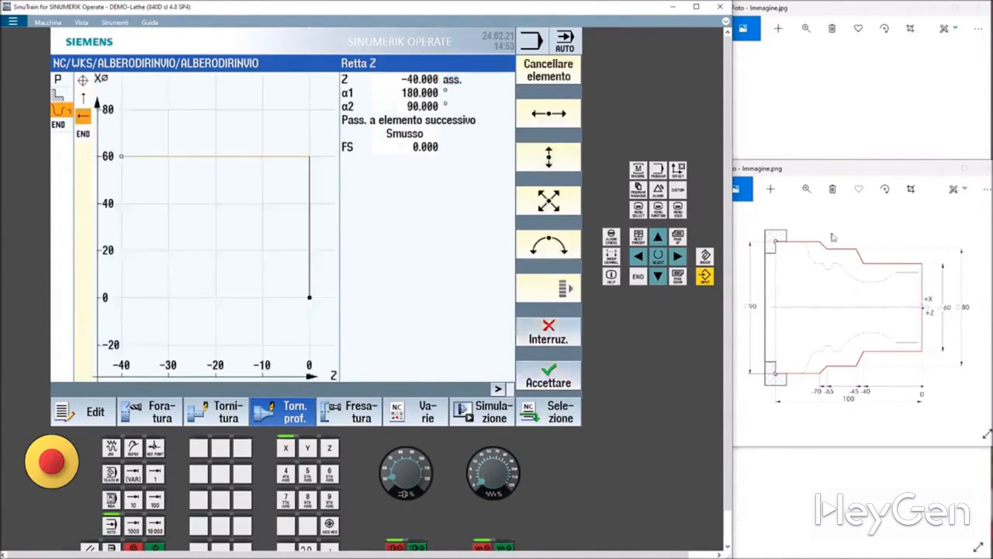
# Add an oblique line to X 80, Z -45.
pyautogui.click(549, 202)
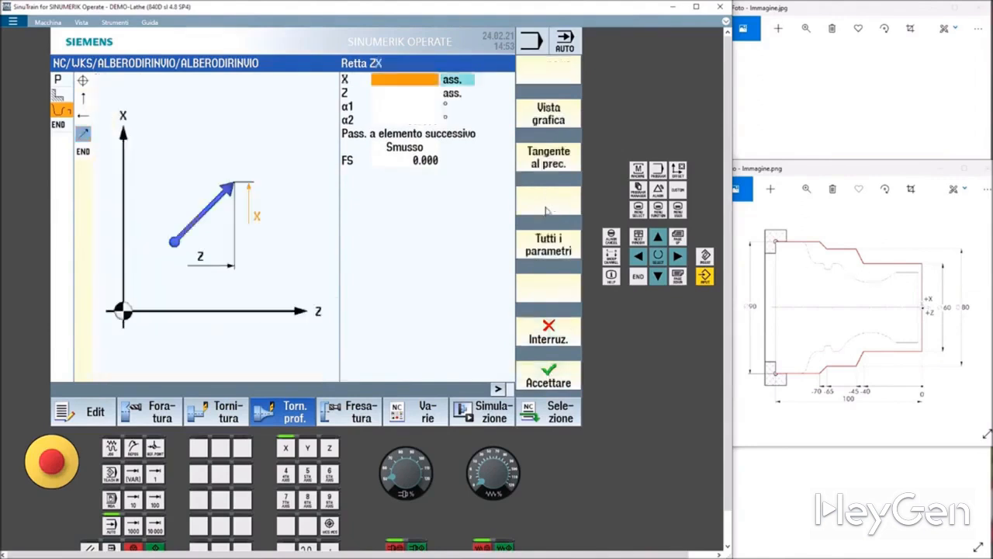
pyautogui.write('80')
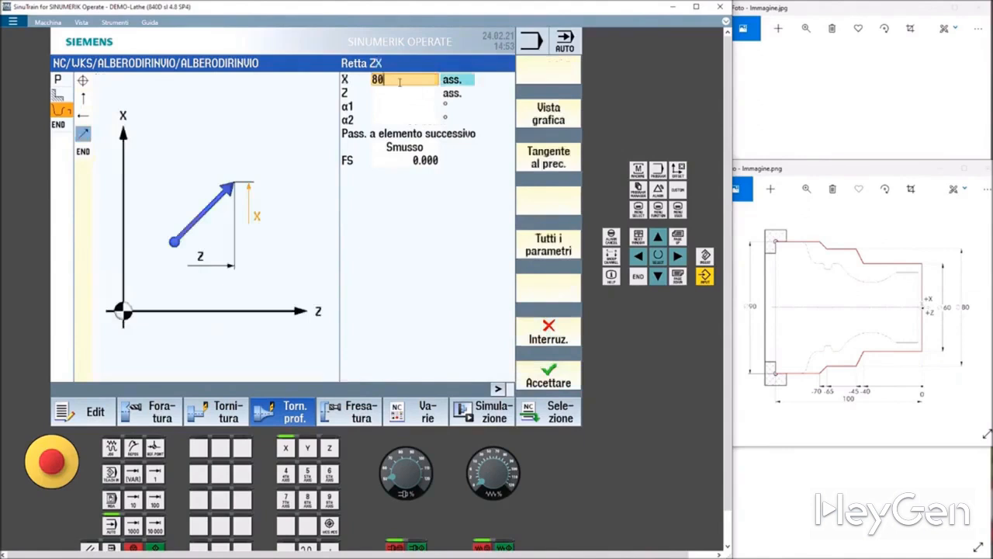
pyautogui.click(401, 91)
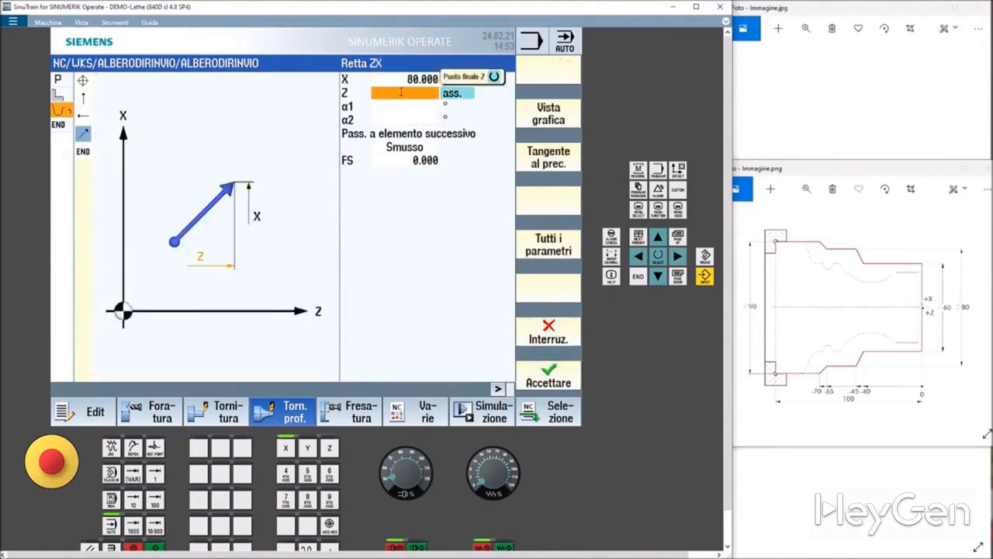
pyautogui.write('-45')
pyautogui.click(541, 361)
# Add a horizontal line to Z -65 absolute.
pyautogui.click(541, 113)
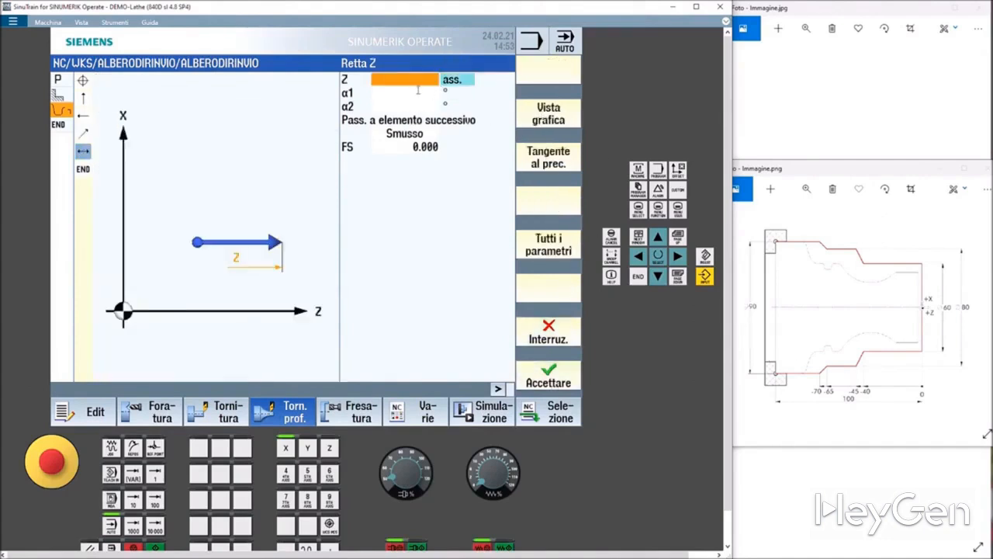
pyautogui.write('-65')
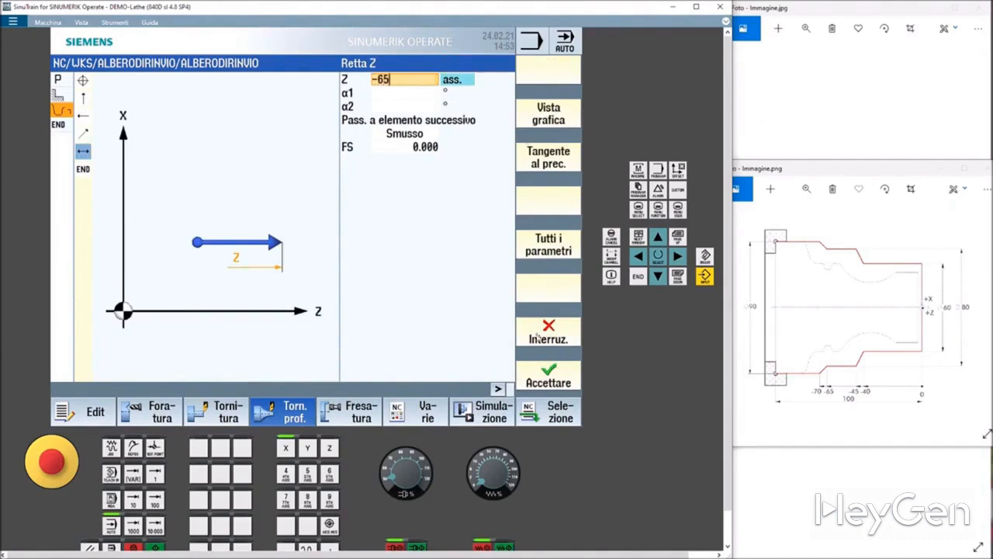
pyautogui.click(557, 367)
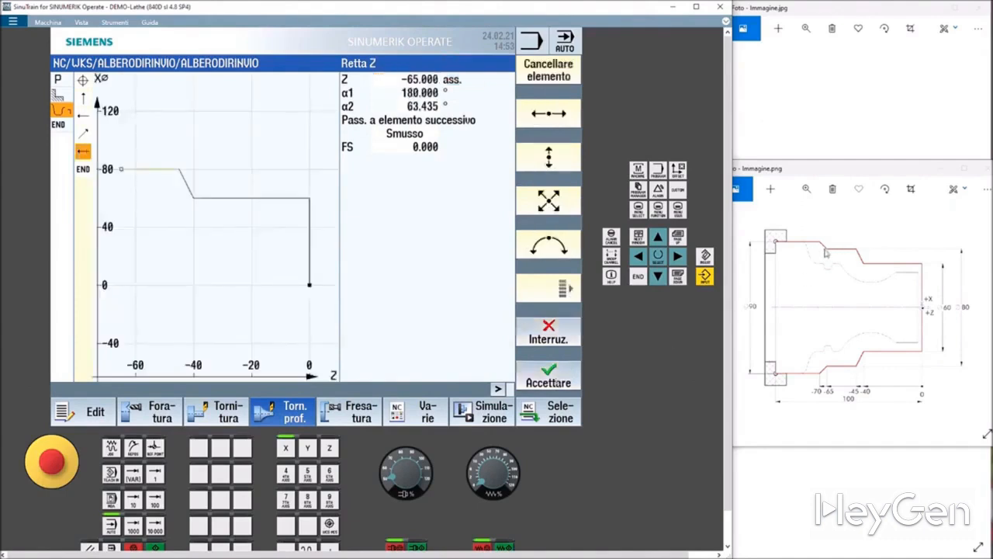
# Add an oblique line to X 90, Z -70.
pyautogui.click(548, 201)
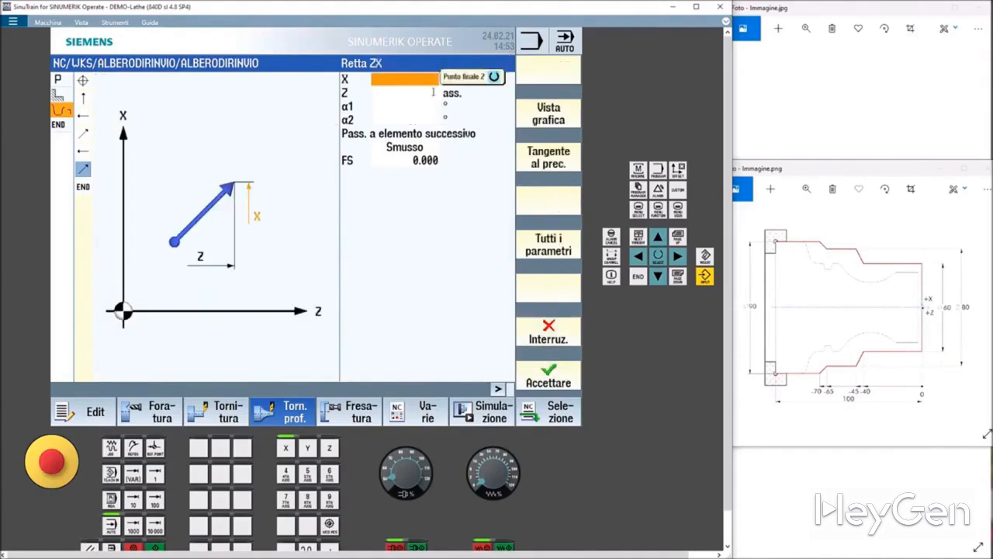
pyautogui.write('90')
pyautogui.click(394, 92)
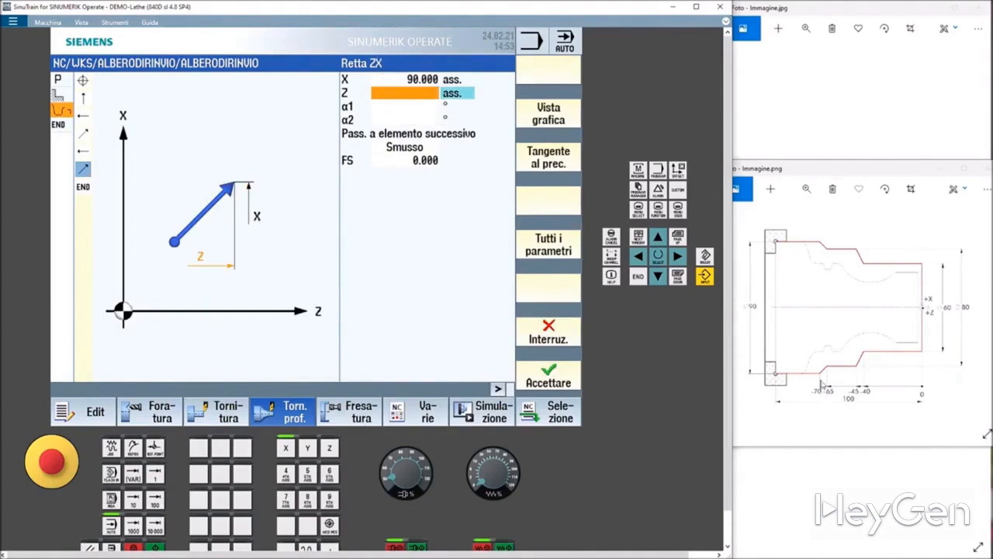
pyautogui.write('-70.000')
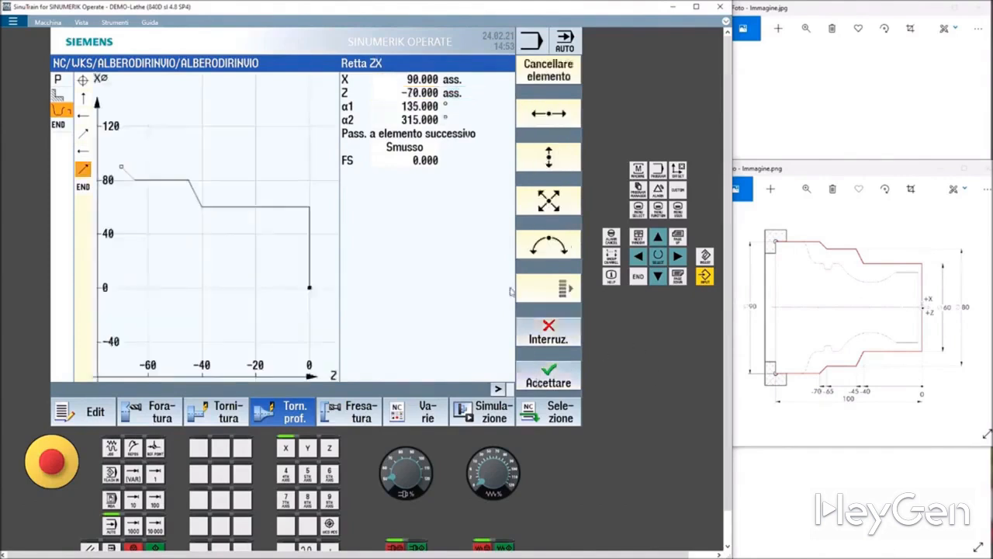
pyautogui.press('Return')
# Add a horizontal line to Z -100 absolute.
pyautogui.click(533, 121)
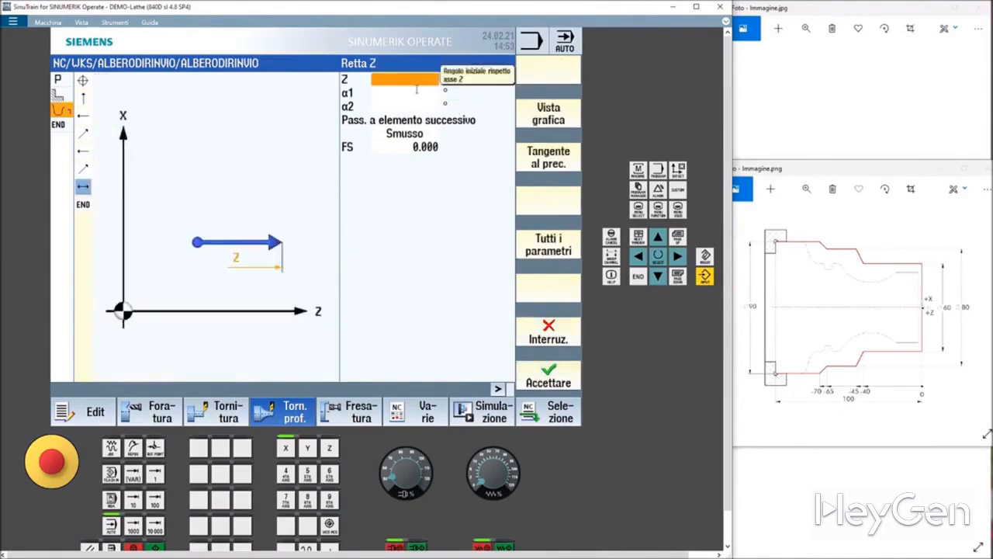
pyautogui.write('-100')
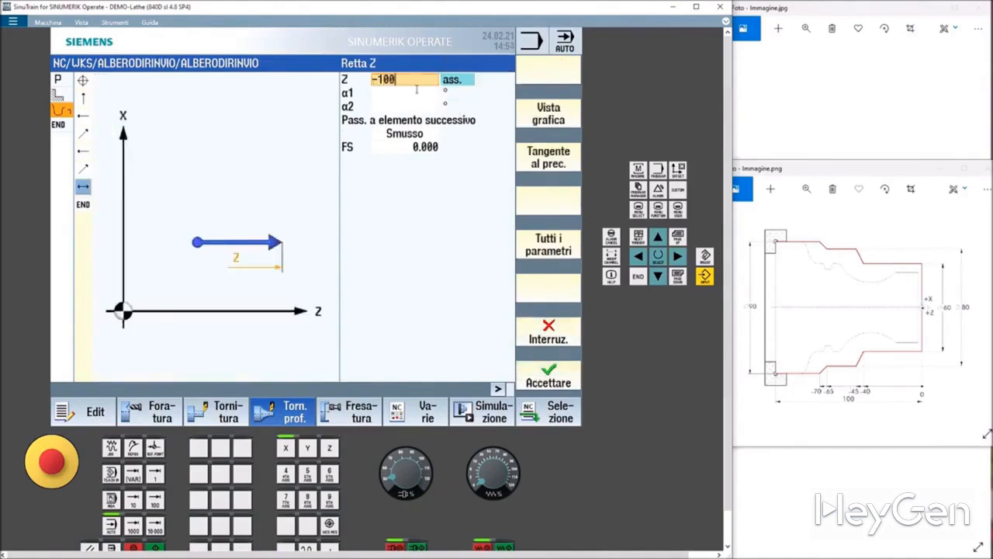
pyautogui.click(557, 372)
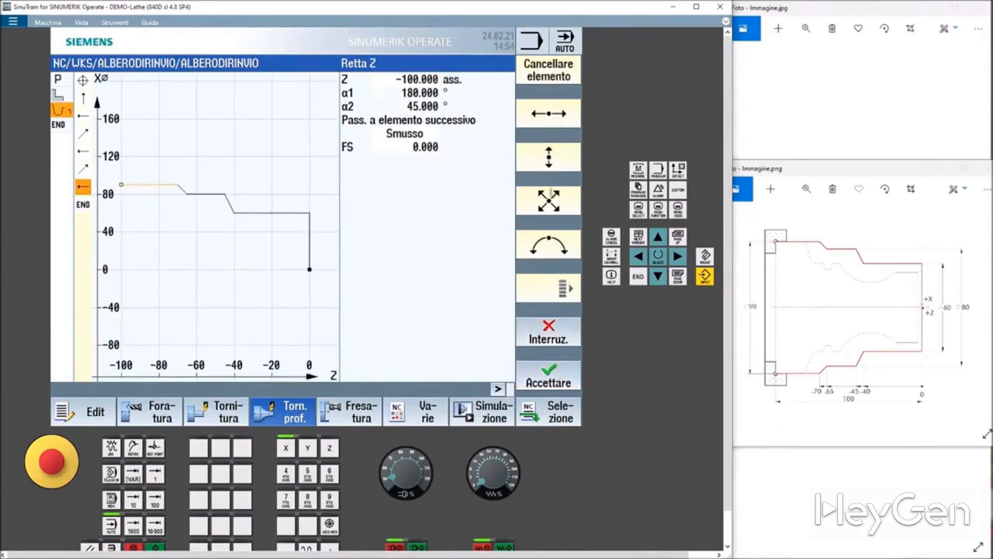
# Close the grezzo contour back to its start point and accept it.
pyautogui.click(563, 298)
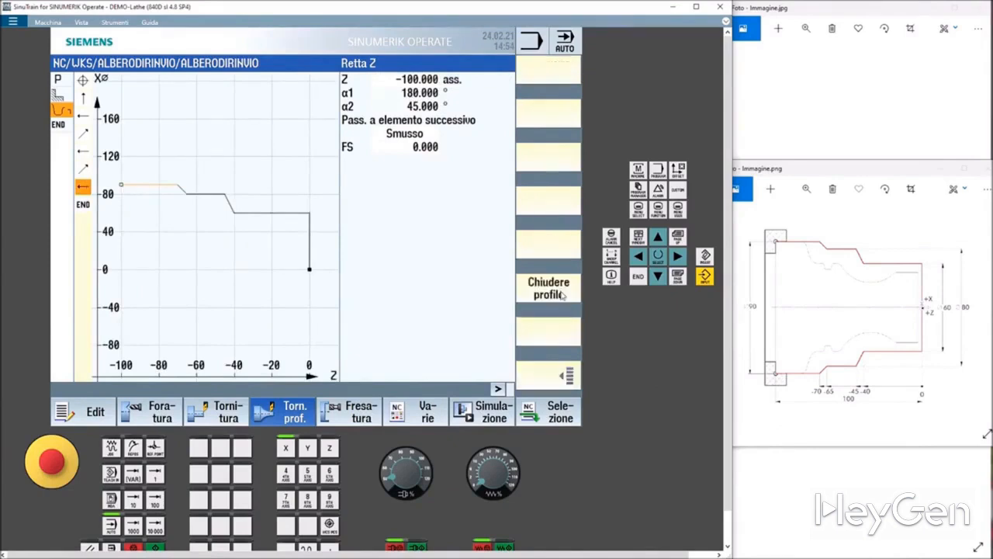
pyautogui.click(543, 298)
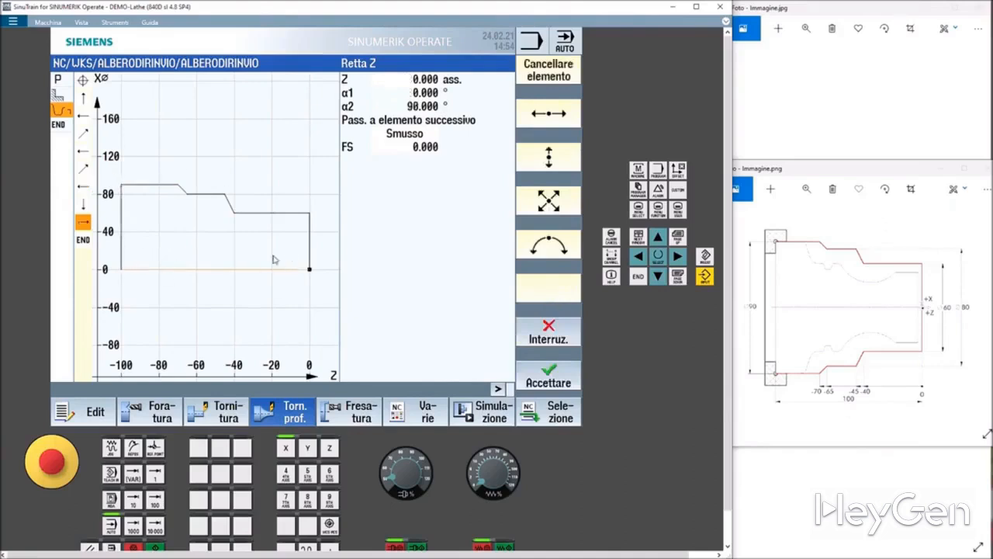
pyautogui.click(541, 380)
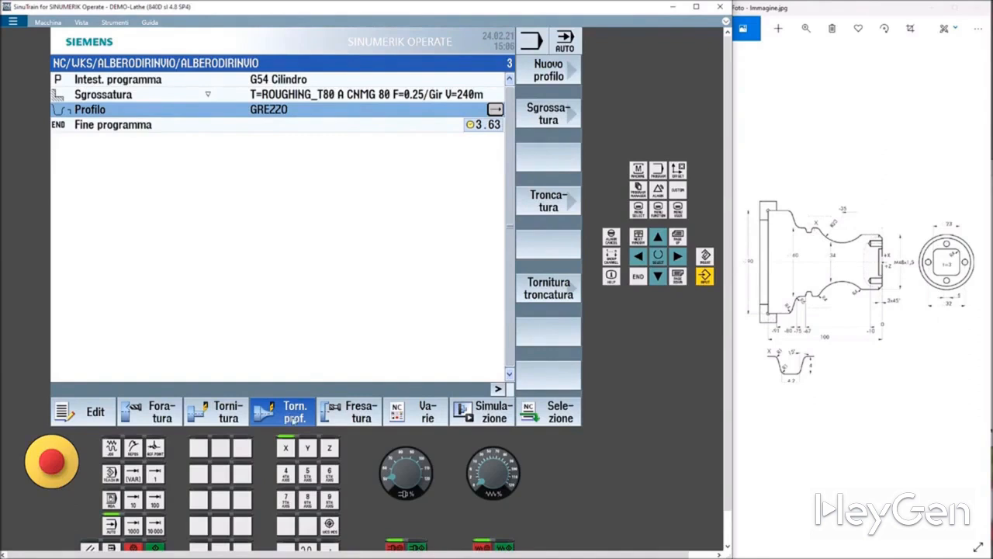
# Create a second new contour profile named Profilo.
pyautogui.click(548, 70)
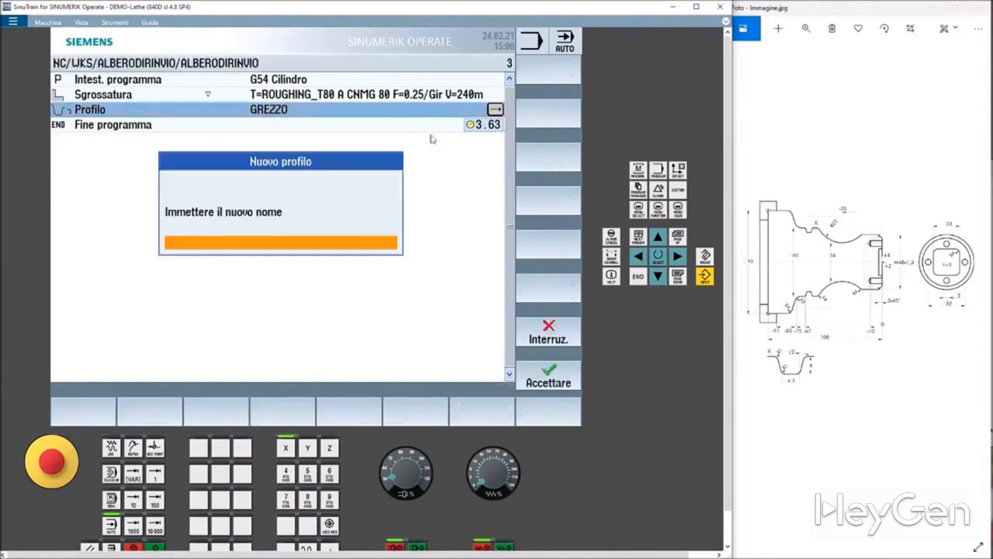
pyautogui.click(240, 237)
pyautogui.write('Profil')
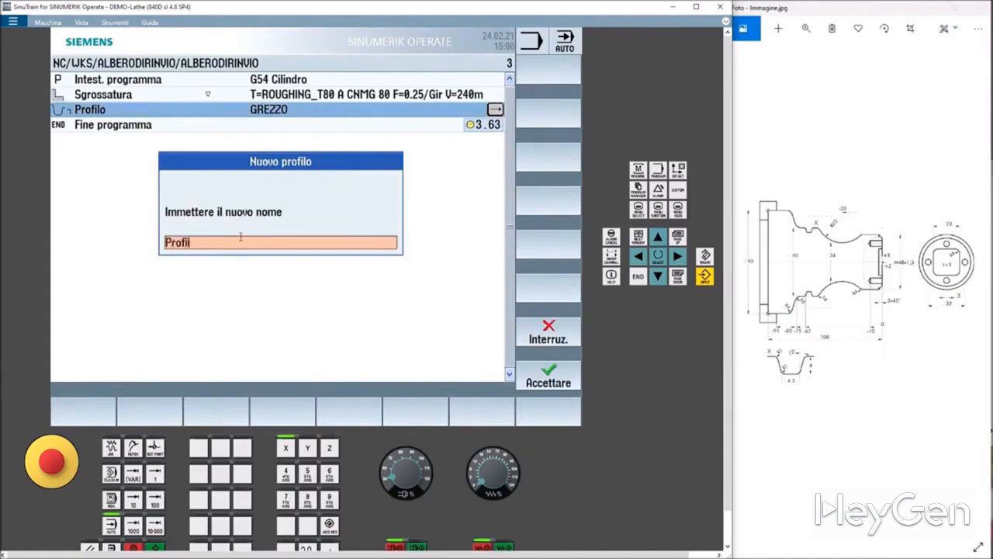
pyautogui.write('o')
pyautogui.click(548, 380)
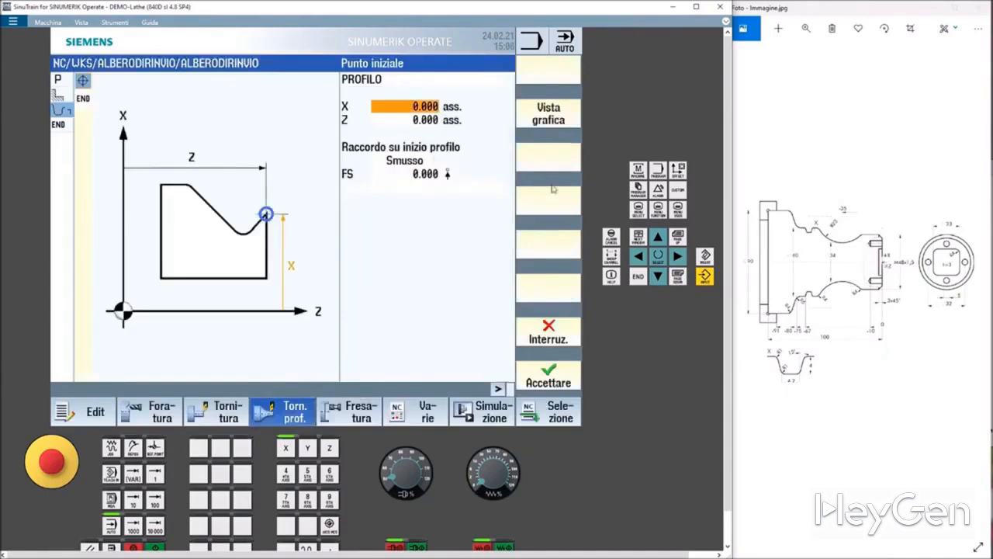
# Accept the profile start point at X 0, Z 0 and add a vertical line to X 48 with a 3 mm chamfer.
pyautogui.click(560, 381)
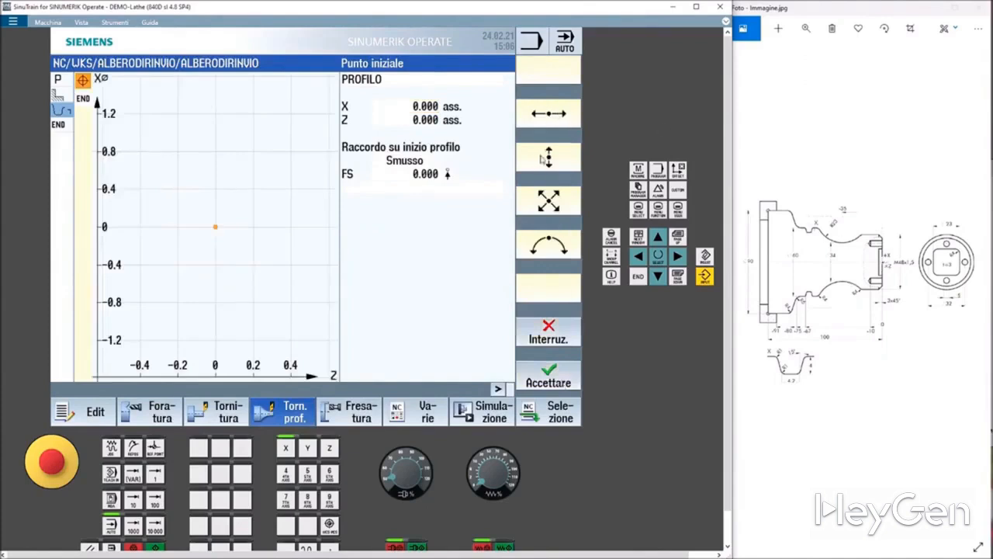
pyautogui.click(547, 158)
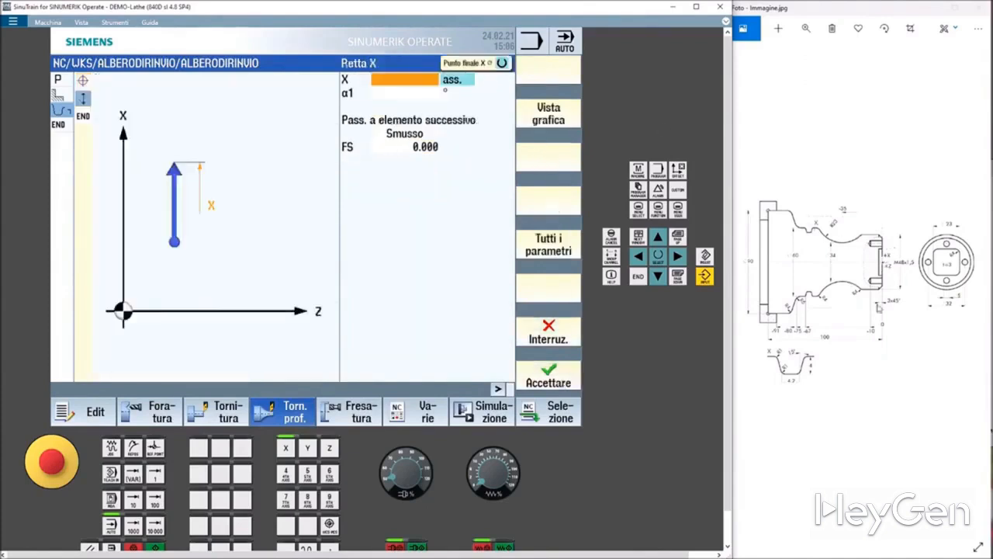
pyautogui.write('48')
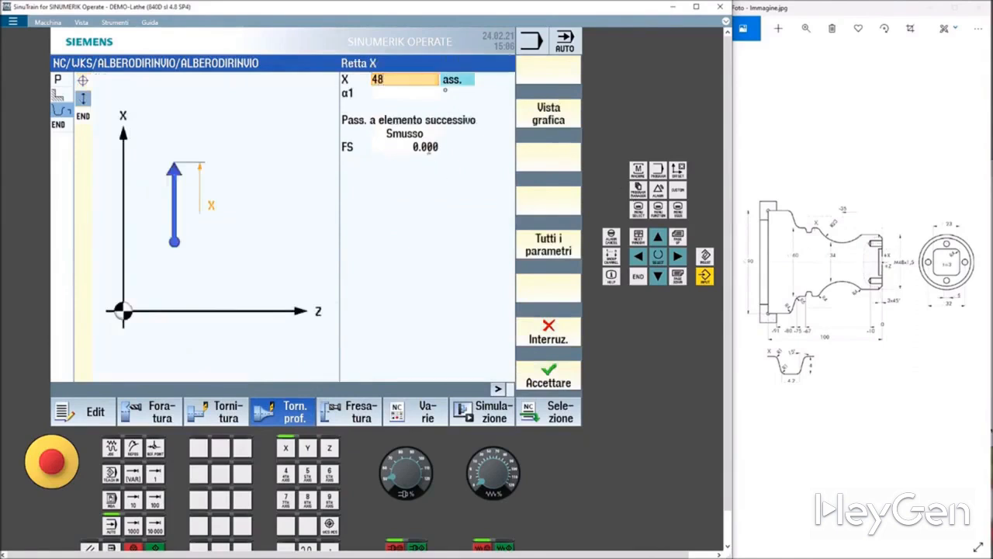
pyautogui.click(428, 147)
pyautogui.write('3')
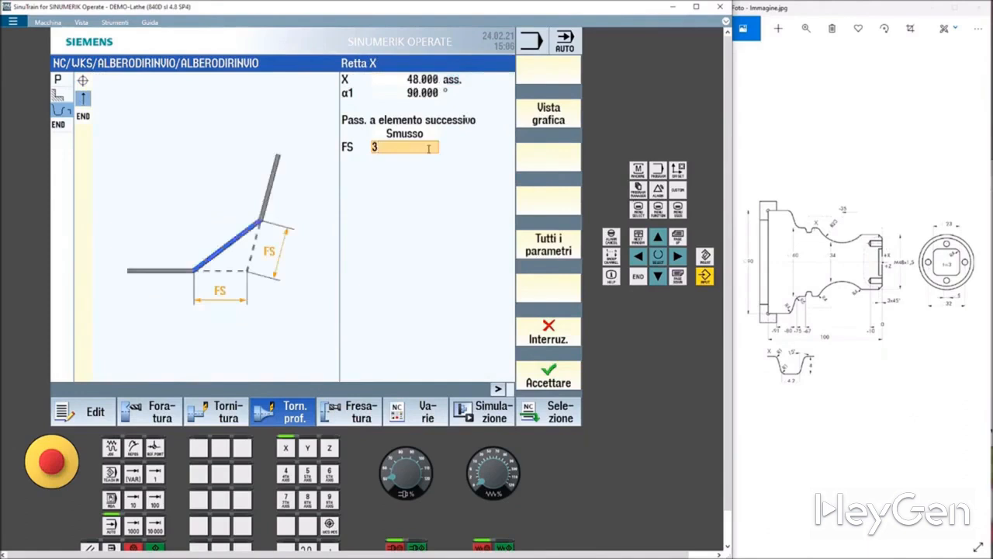
pyautogui.click(553, 374)
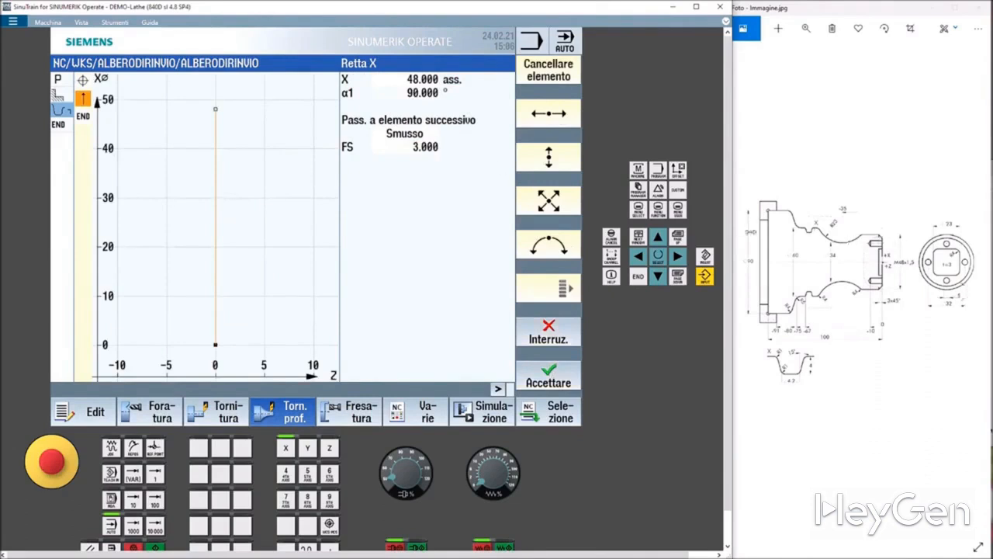
# Add a horizontal line with a radius 4 transition to the next element.
pyautogui.click(554, 114)
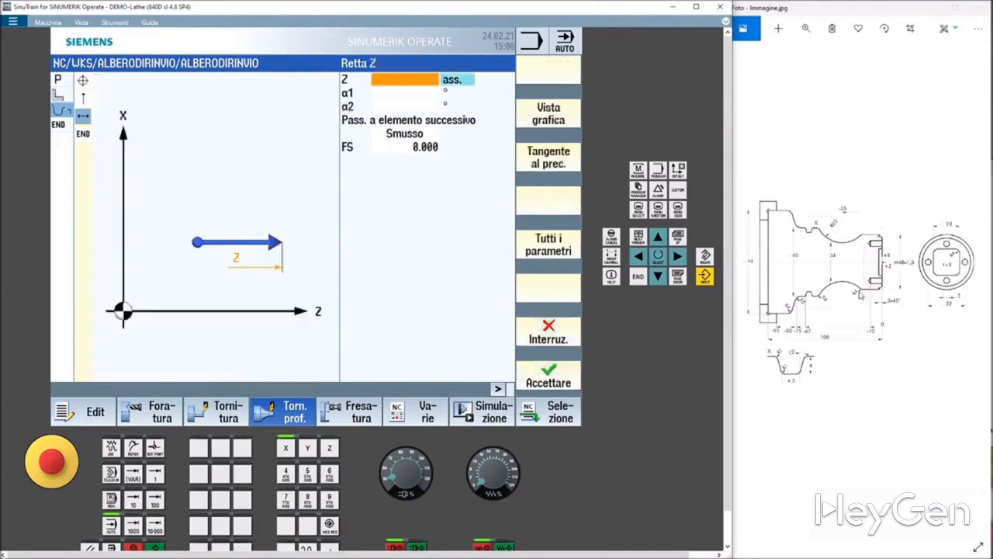
pyautogui.click(405, 136)
pyautogui.click(406, 141)
pyautogui.click(404, 159)
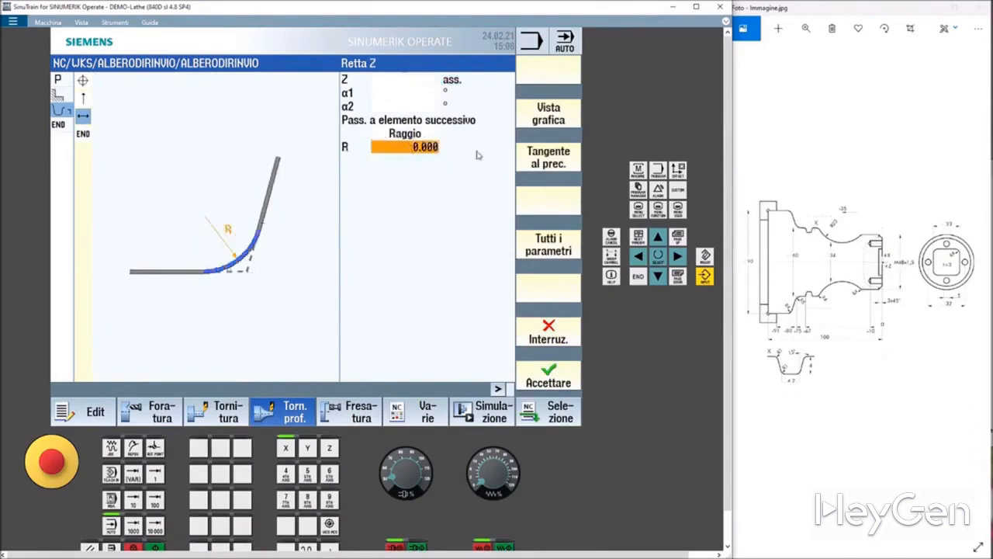
pyautogui.write('4')
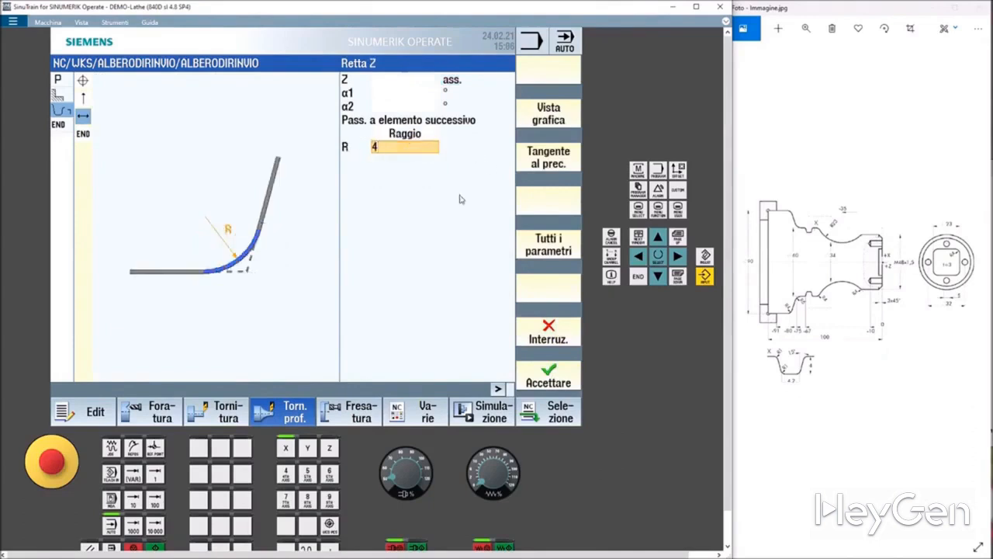
pyautogui.click(409, 135)
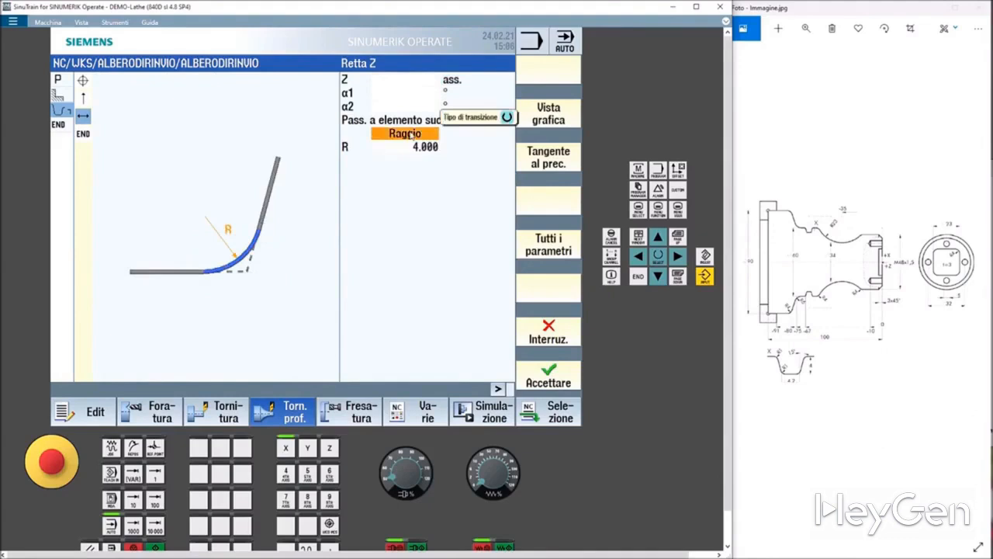
pyautogui.click(549, 379)
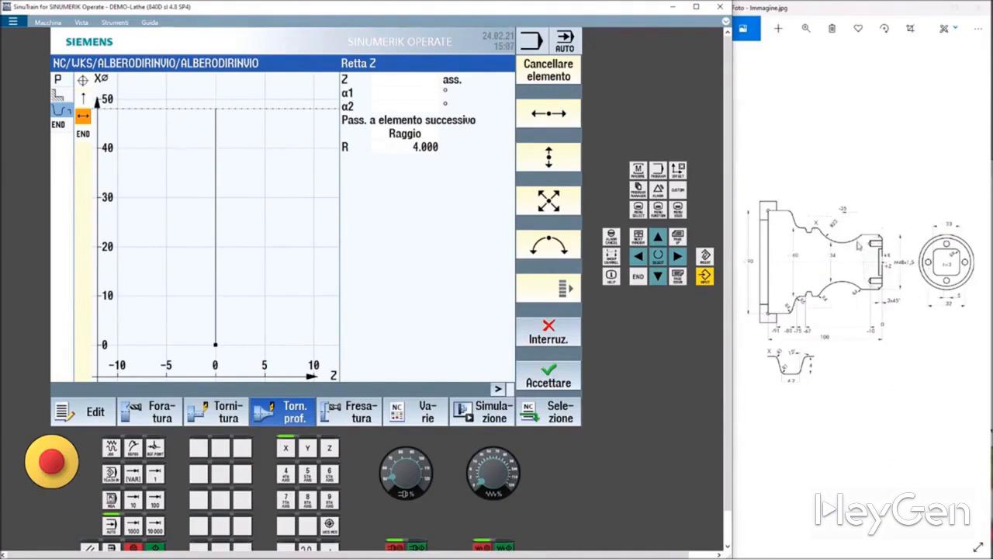
# Add a clockwise arc with radius 23 ending at X 60 absolute.
pyautogui.click(548, 245)
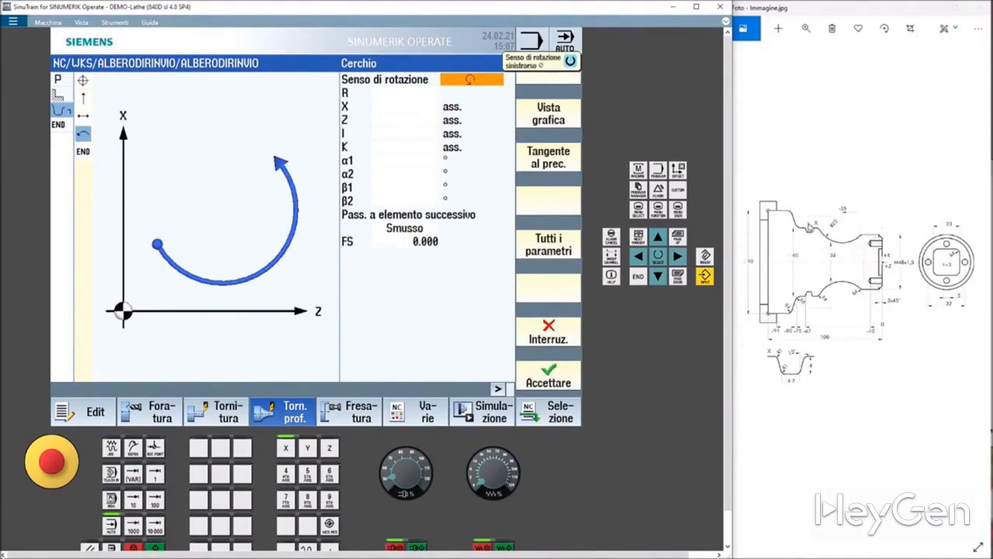
pyautogui.click(479, 81)
pyautogui.click(472, 95)
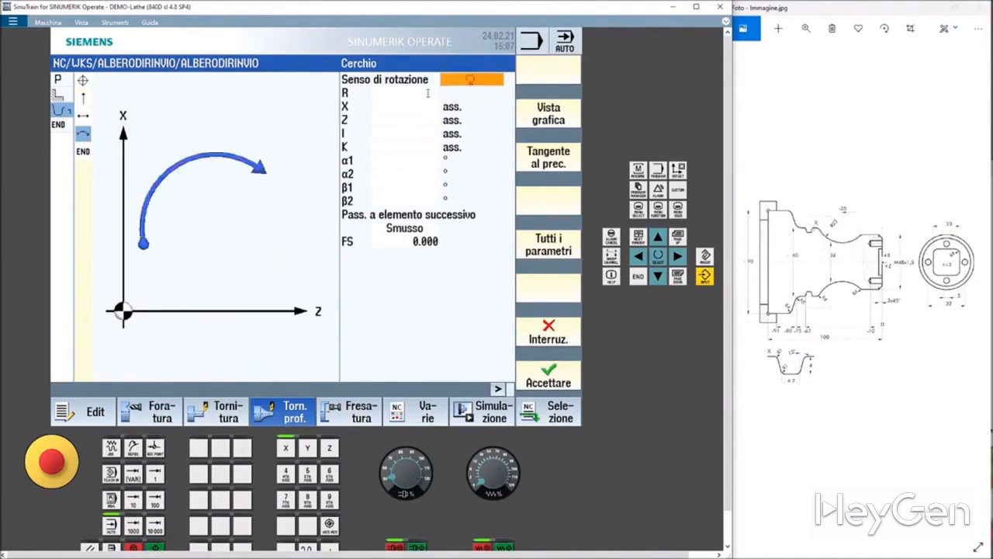
pyautogui.click(427, 93)
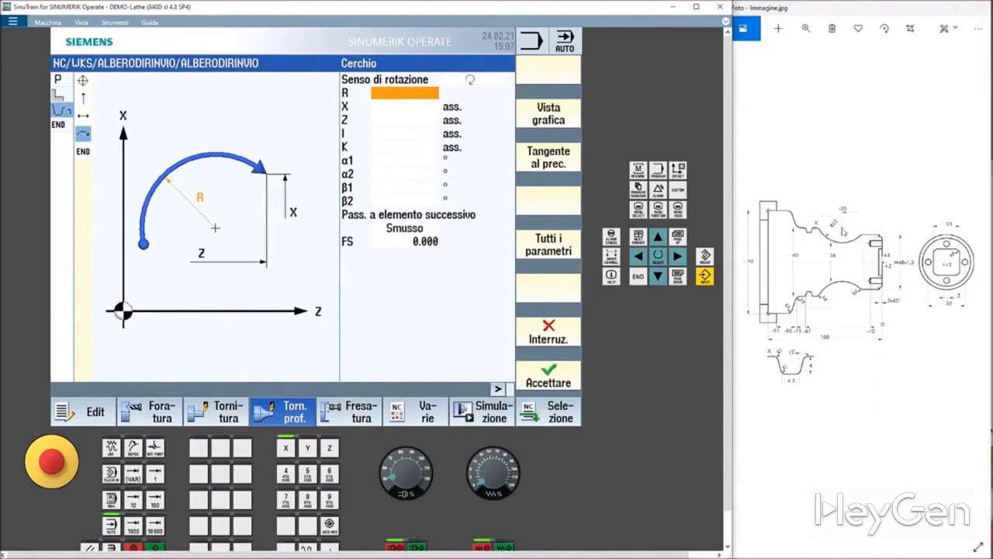
pyautogui.write('23')
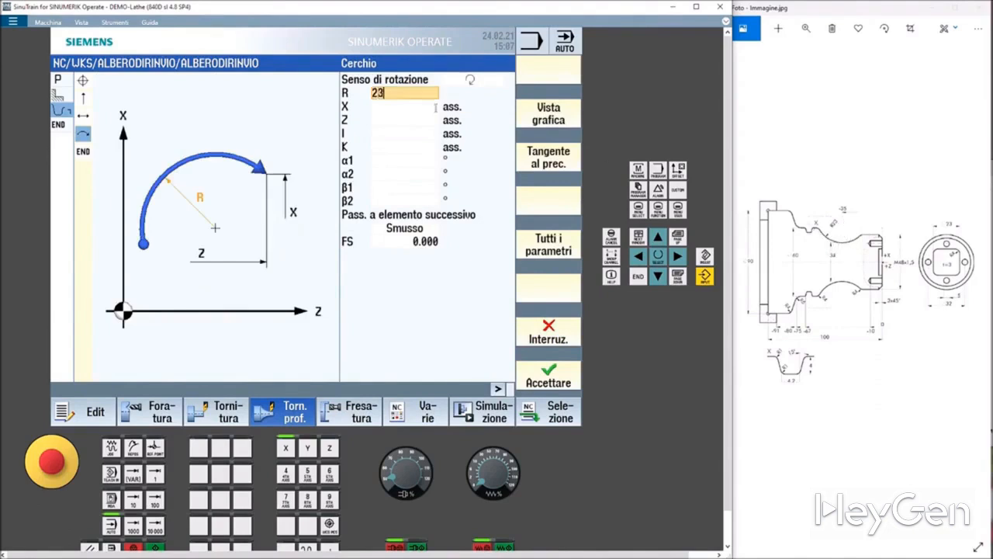
pyautogui.click(421, 111)
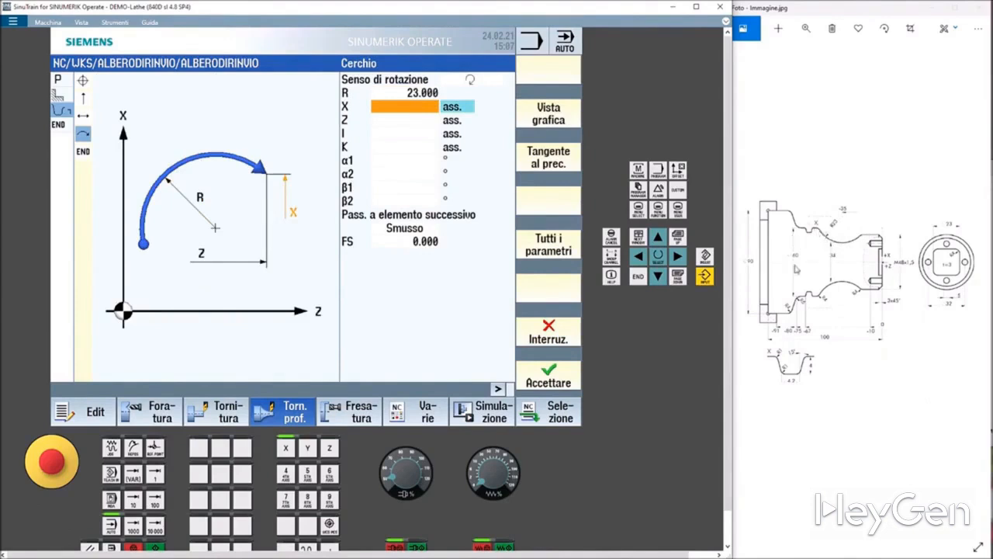
pyautogui.write('6')
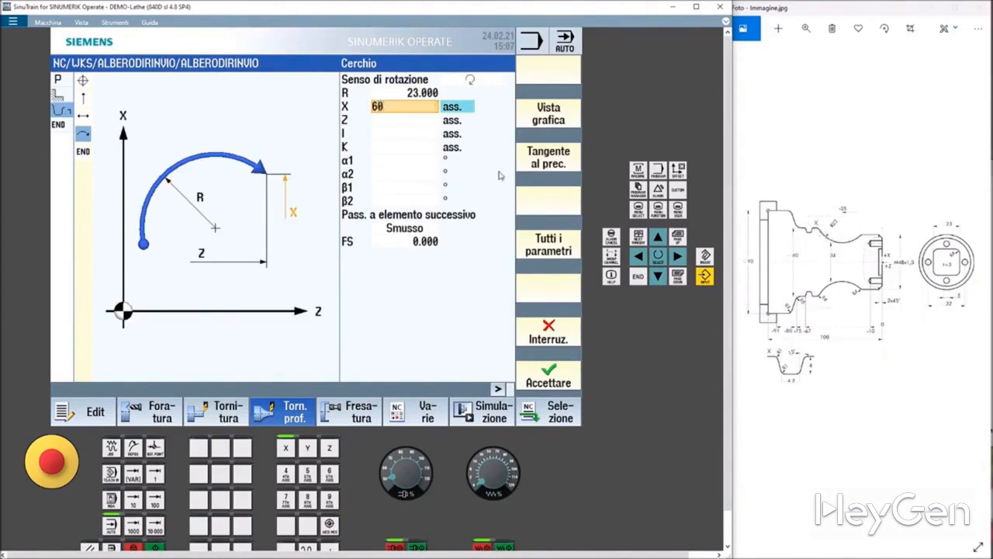
pyautogui.write('0')
pyautogui.press('Return')
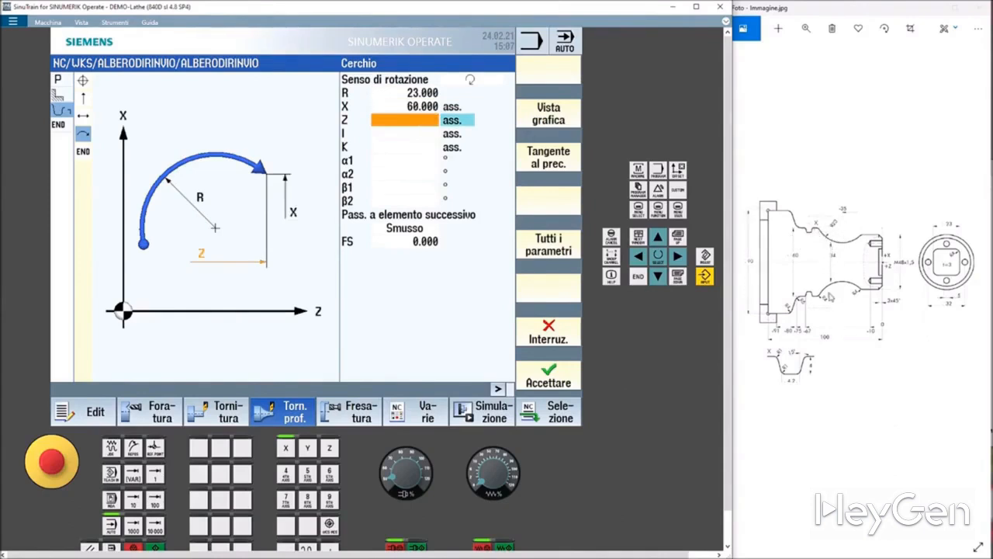
# Set the arc centre I to 80 absolute and cycle through the arc solutions in the selection dialog.
pyautogui.click(397, 132)
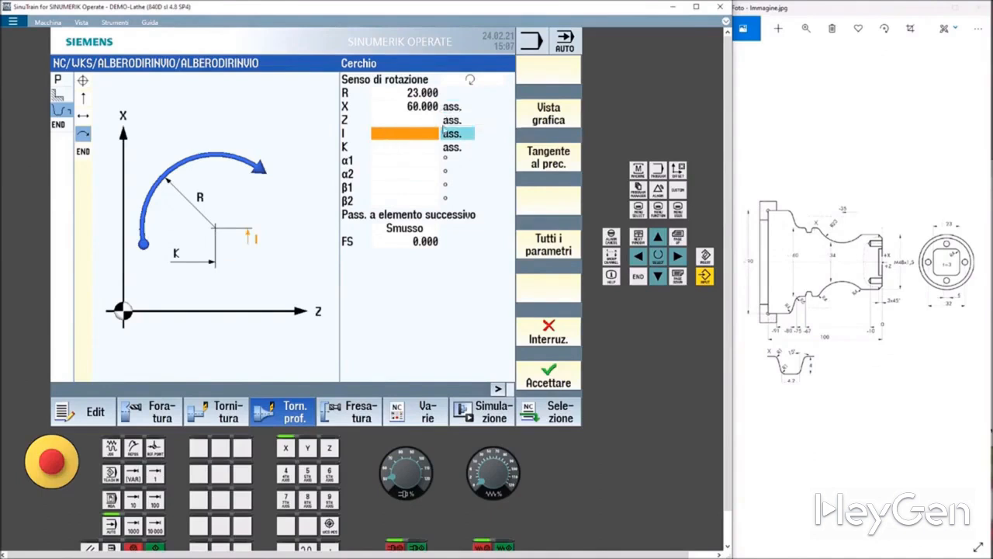
pyautogui.click(403, 135)
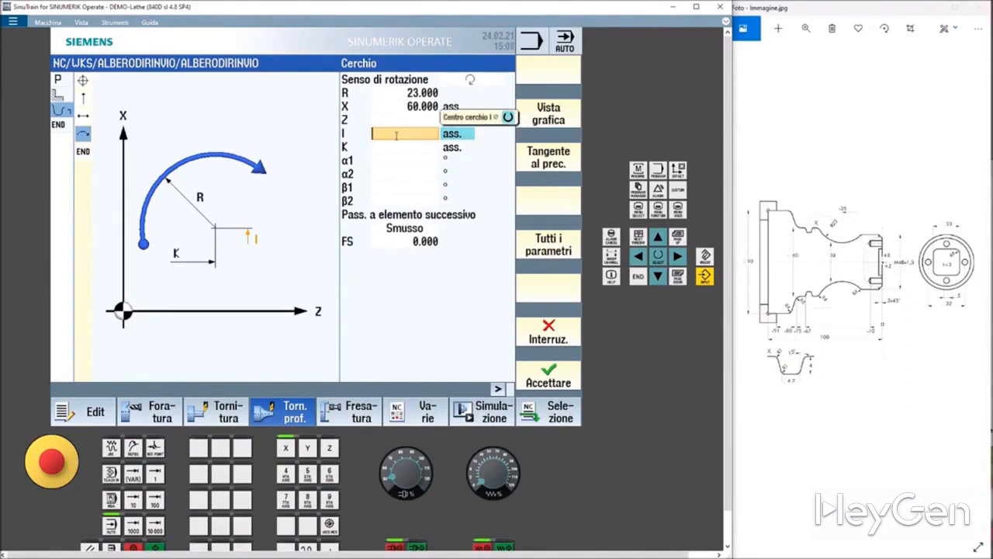
pyautogui.write('80')
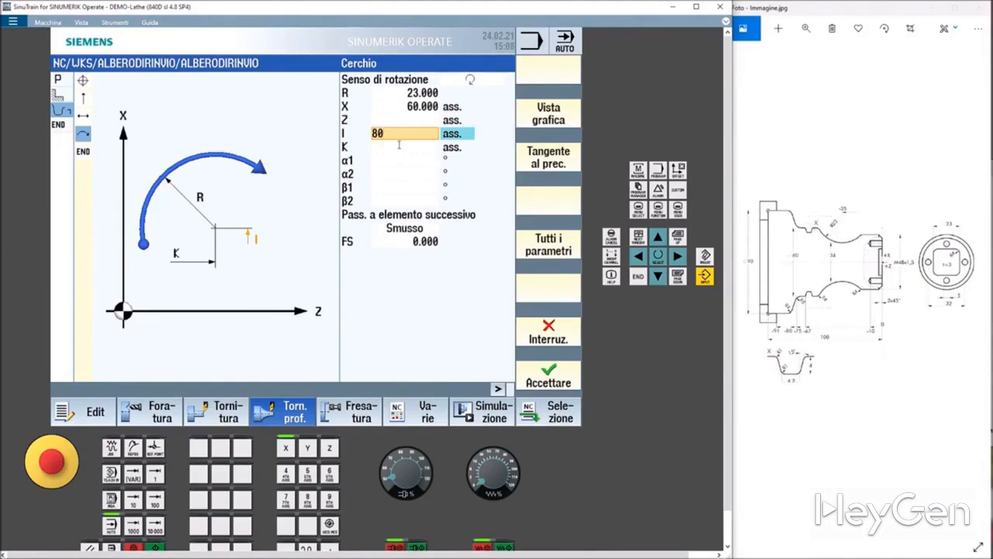
pyautogui.press('Return')
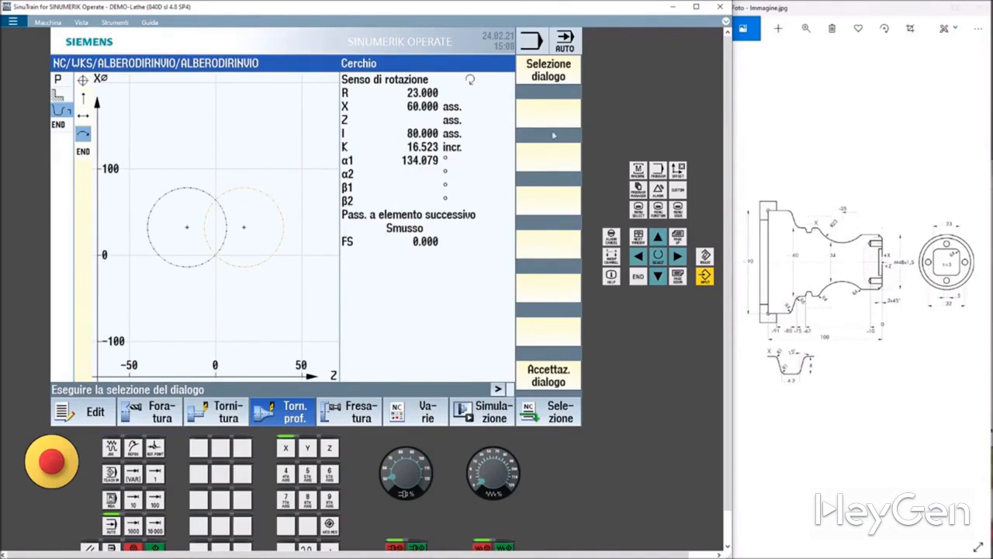
pyautogui.click(546, 76)
pyautogui.click(545, 76)
pyautogui.click(545, 76)
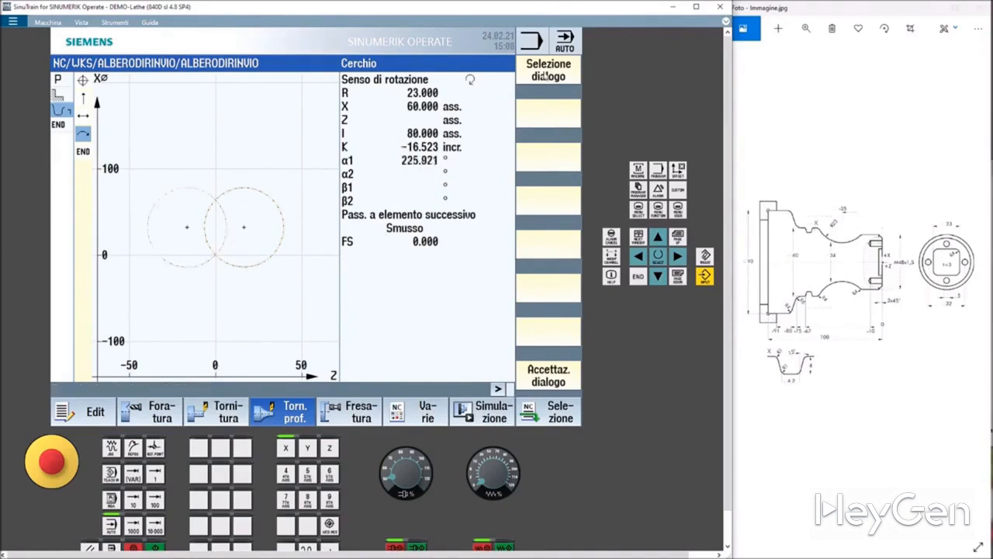
pyautogui.click(546, 76)
pyautogui.click(546, 76)
pyautogui.click(545, 77)
pyautogui.click(545, 76)
pyautogui.click(539, 386)
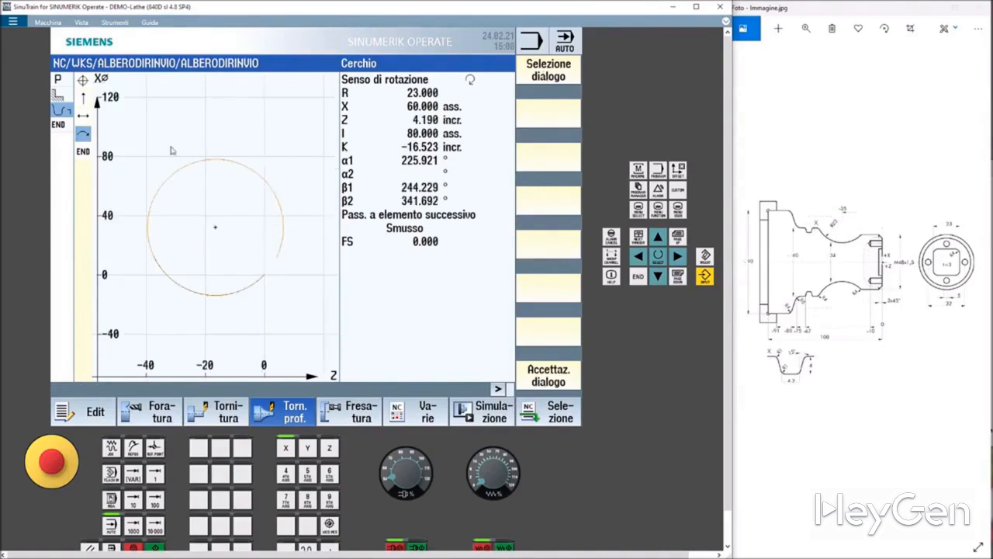
# Pick the arc solution with Z -37.235 incremental and confirm the dialog selection.
pyautogui.click(540, 78)
pyautogui.click(540, 79)
pyautogui.click(540, 78)
pyautogui.click(540, 78)
pyautogui.click(540, 78)
pyautogui.click(541, 78)
pyautogui.click(540, 79)
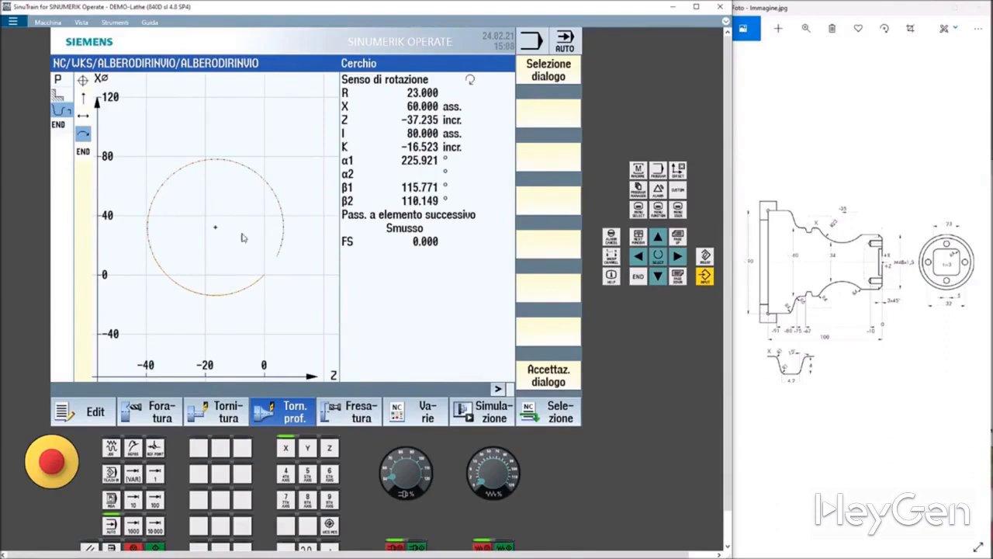
pyautogui.click(544, 381)
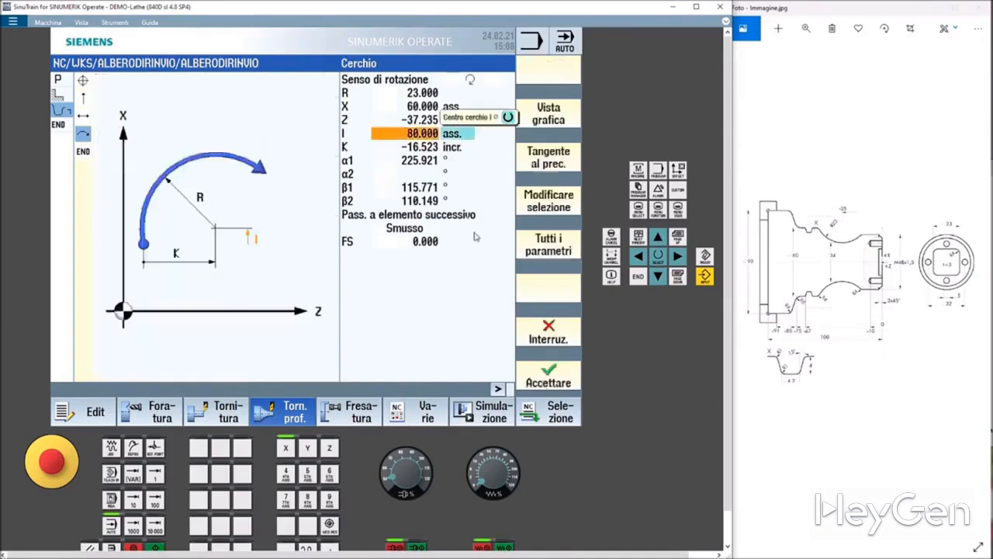
# Check the arc centre I and K fields and accept the arc element.
pyautogui.click(417, 147)
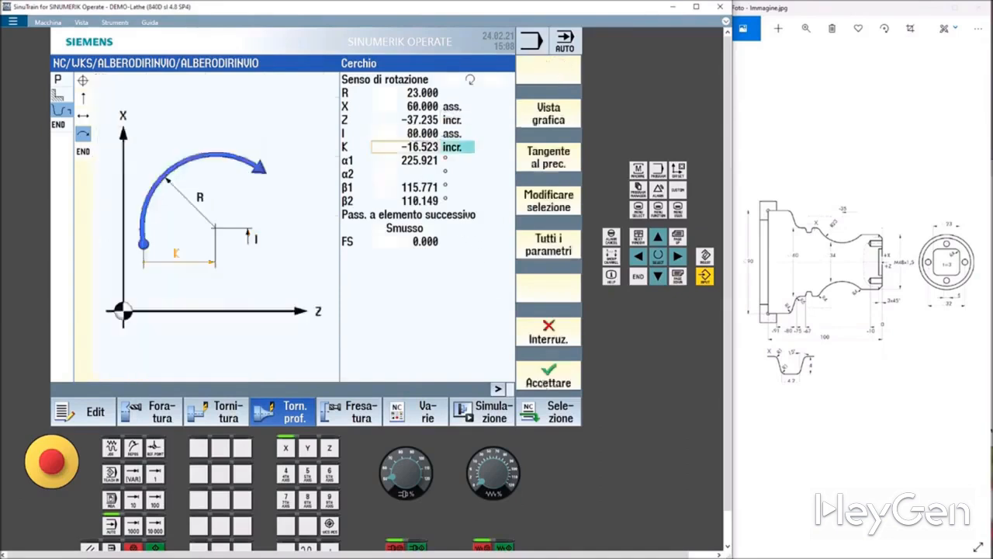
pyautogui.click(423, 136)
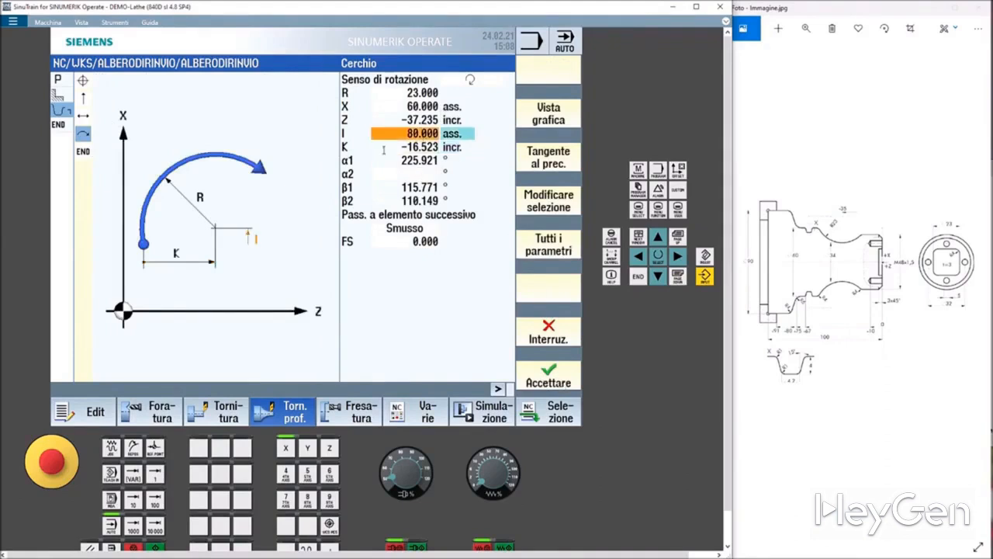
pyautogui.click(400, 147)
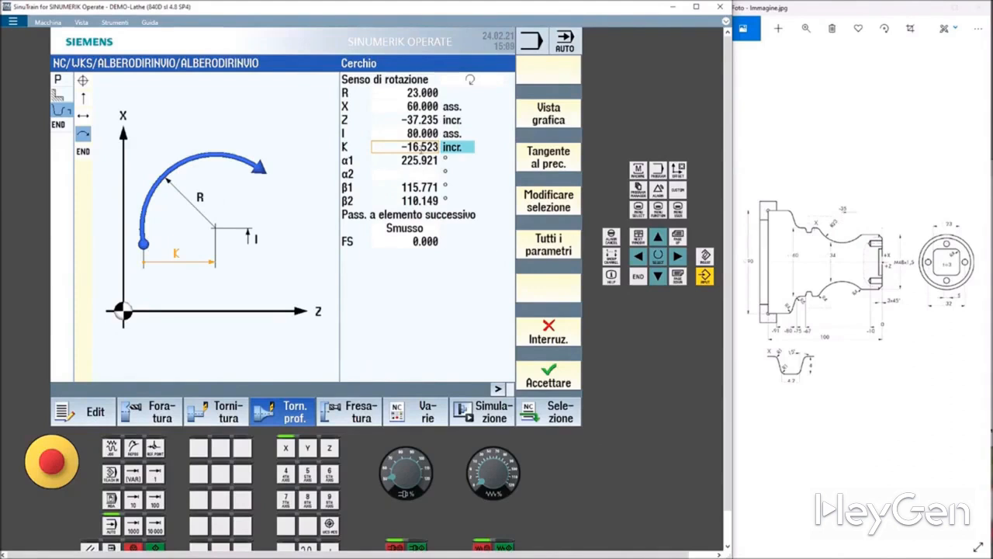
pyautogui.click(414, 136)
pyautogui.click(413, 135)
pyautogui.click(409, 147)
pyautogui.click(553, 378)
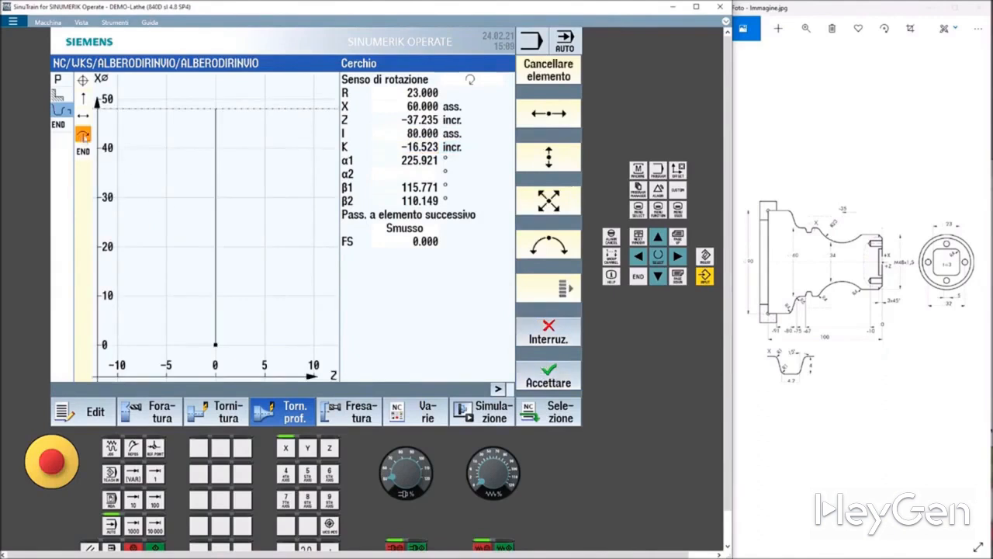
# Set a radius 4 transition from the arc to the next element.
pyautogui.click(416, 147)
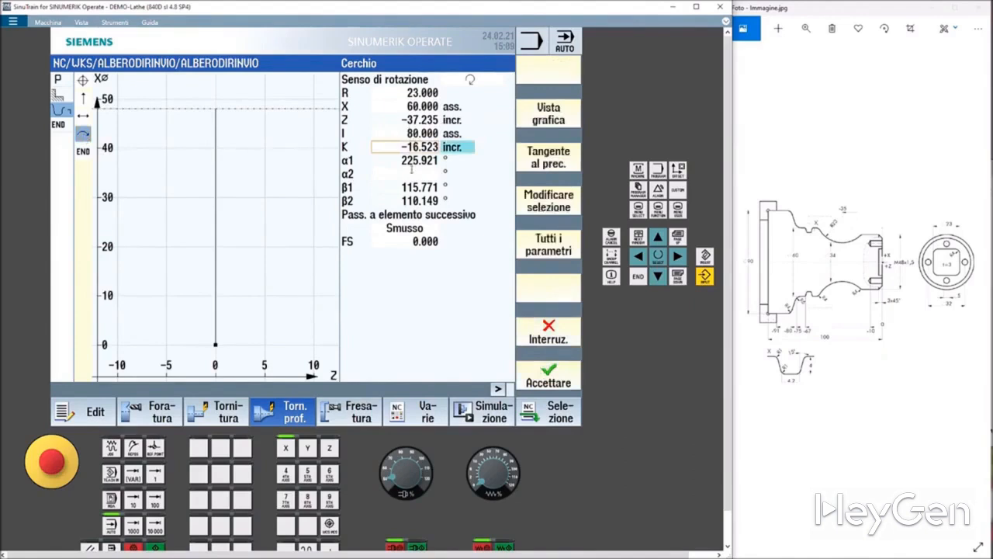
pyautogui.click(405, 232)
pyautogui.click(412, 248)
pyautogui.click(420, 243)
pyautogui.write('4')
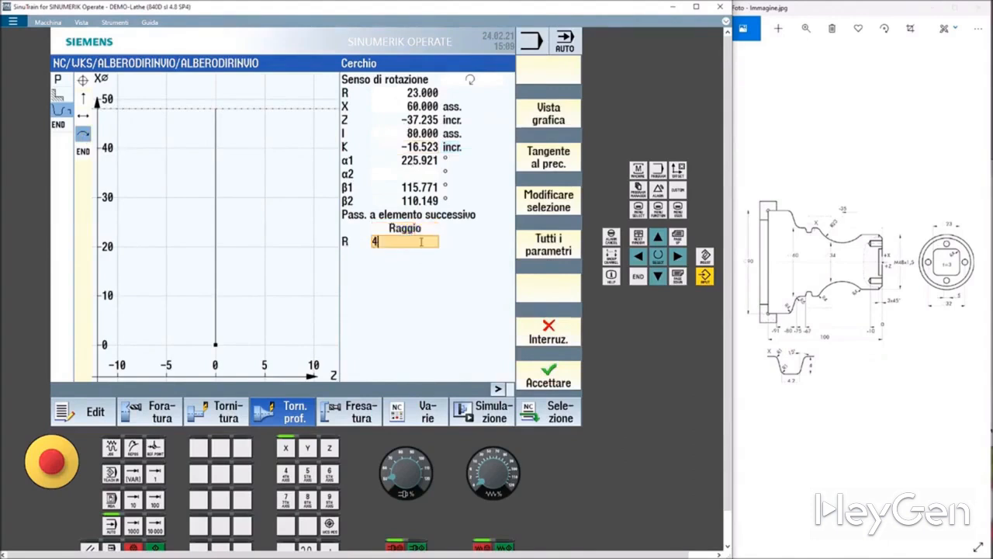
# Set the arc centre K to -35 absolute and accept the arc element.
pyautogui.click(410, 147)
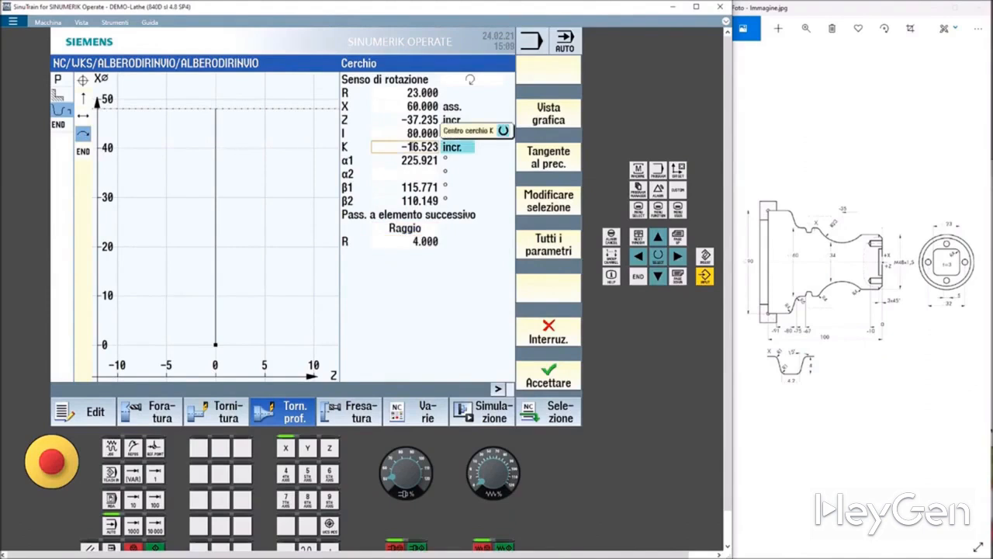
pyautogui.click(449, 148)
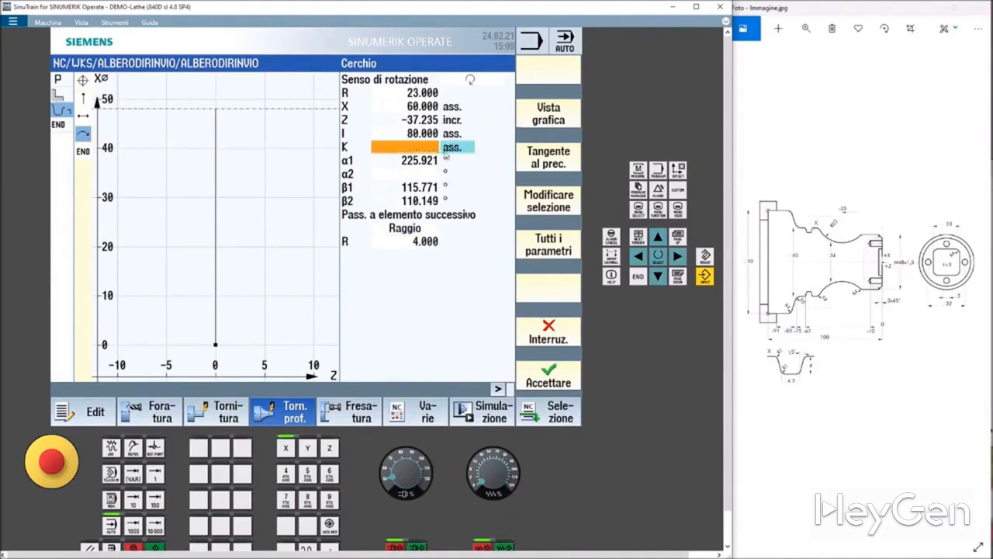
pyautogui.click(415, 148)
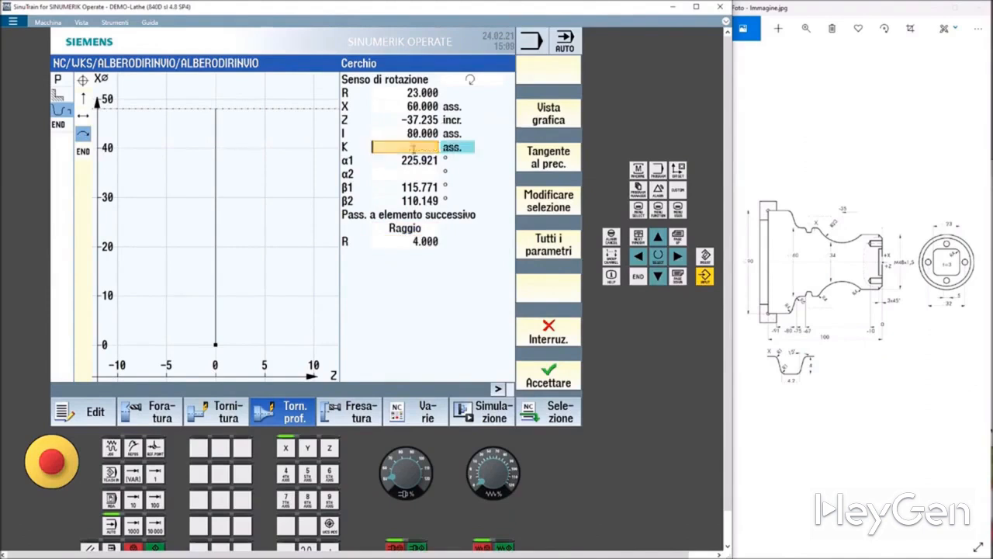
pyautogui.click(456, 152)
pyautogui.click(456, 152)
pyautogui.click(456, 152)
pyautogui.click(456, 152)
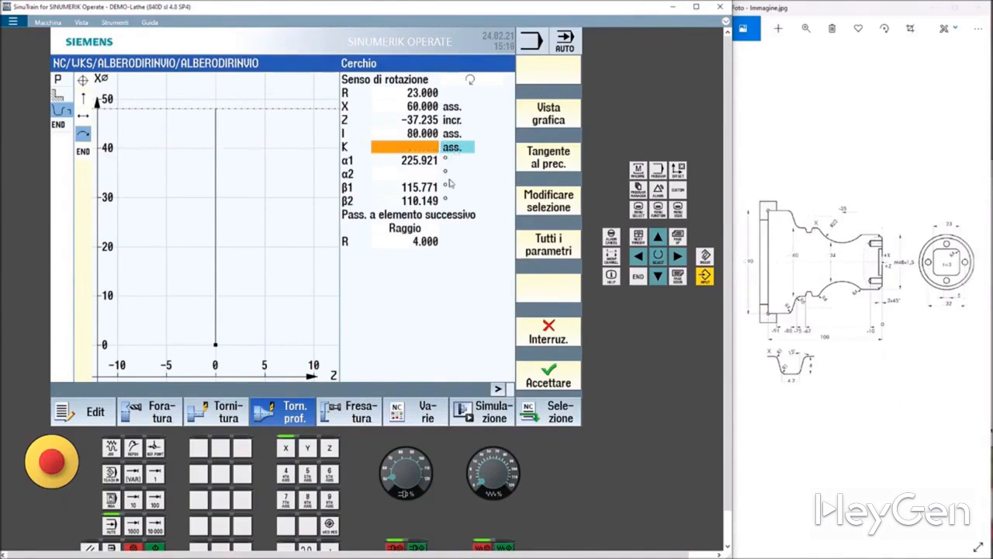
pyautogui.write('-3')
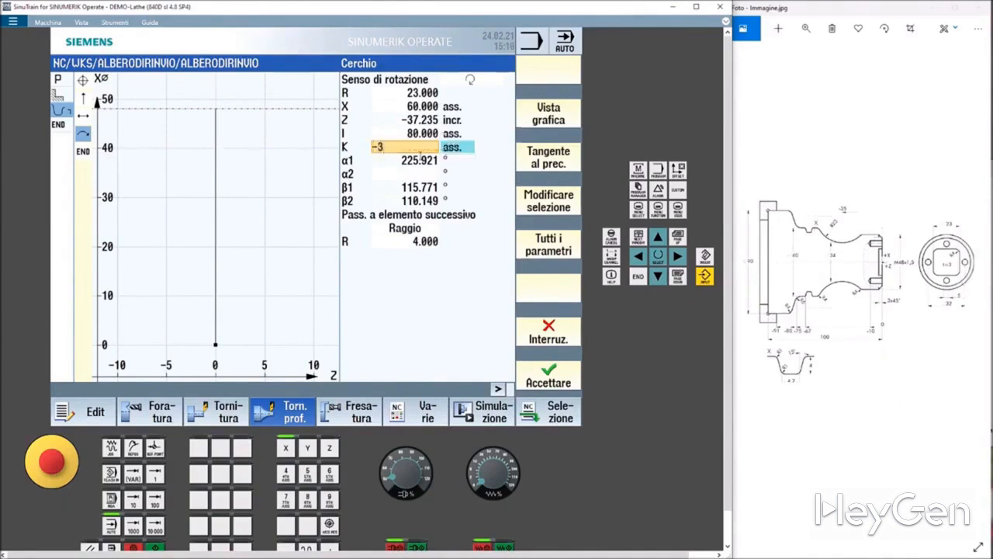
pyautogui.write('5')
pyautogui.press('Return')
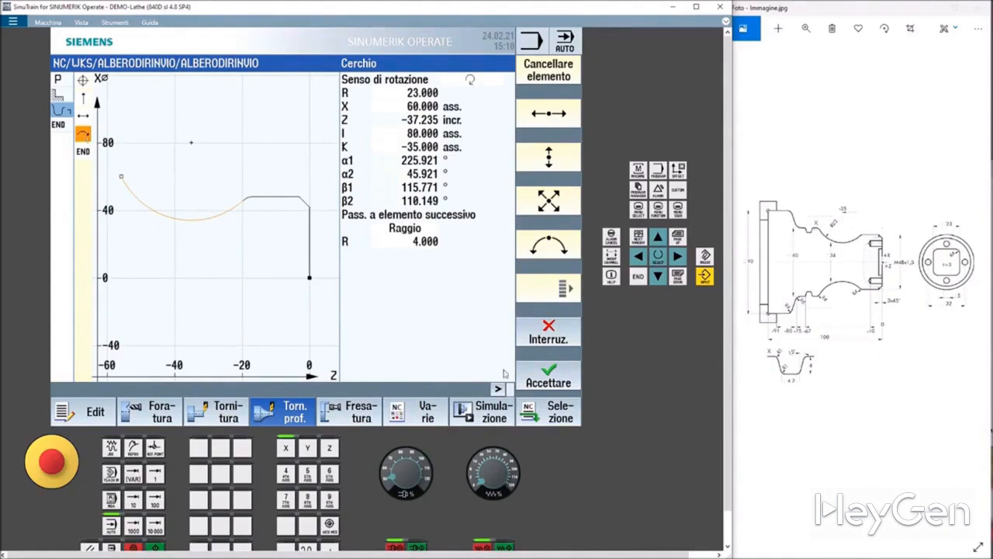
pyautogui.click(549, 380)
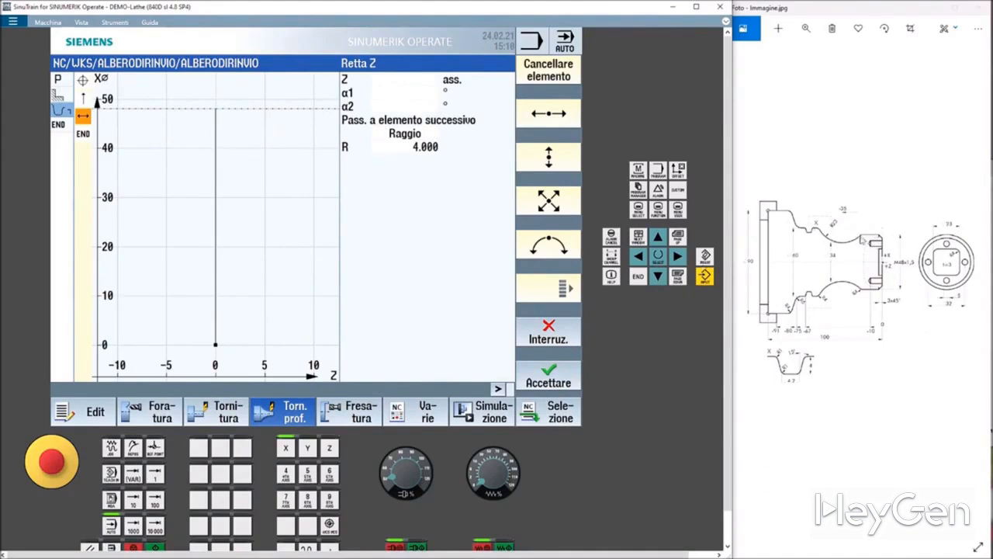
# Start a new arc element, toggle its rotation direction, and set radius 23 and end point X 60 absolute.
pyautogui.click(550, 251)
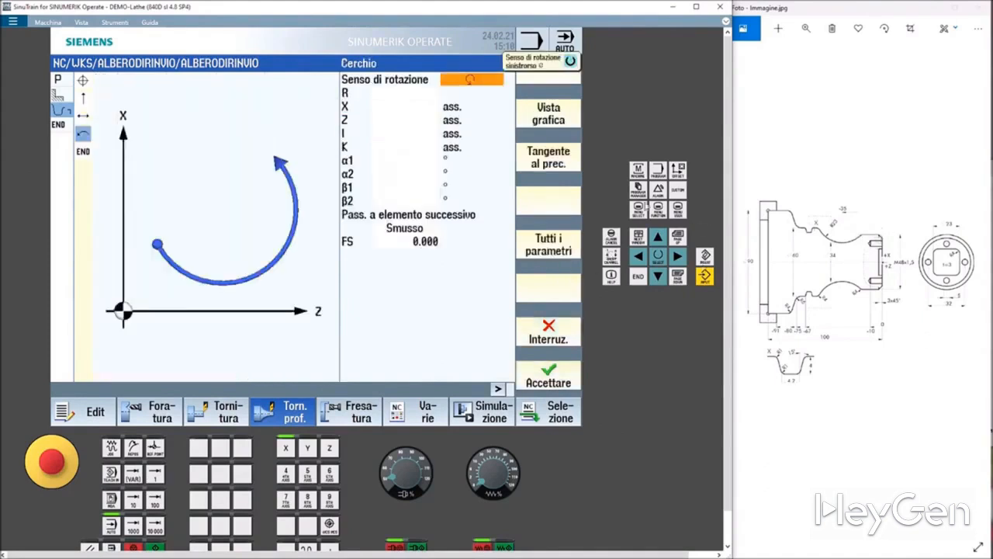
pyautogui.click(468, 81)
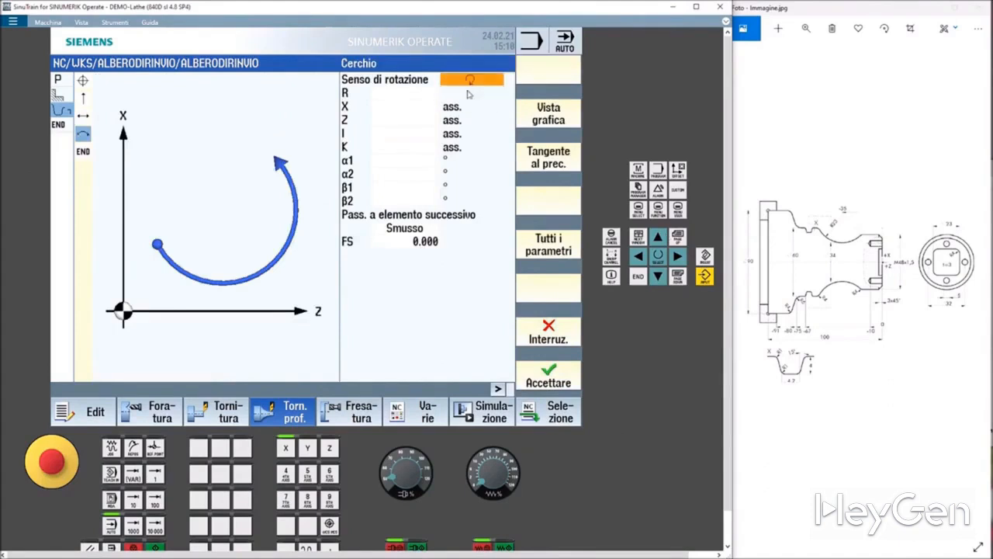
pyautogui.click(425, 94)
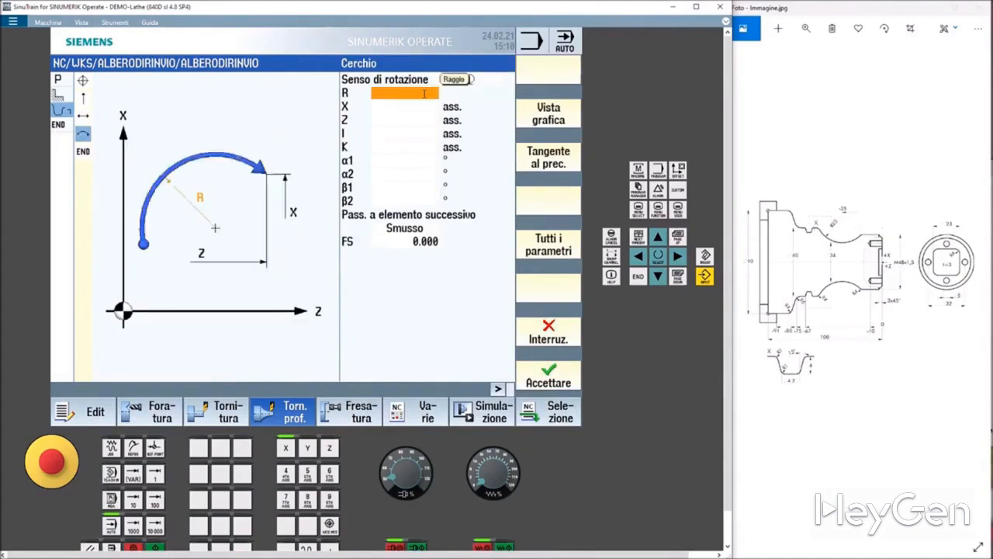
pyautogui.write('23')
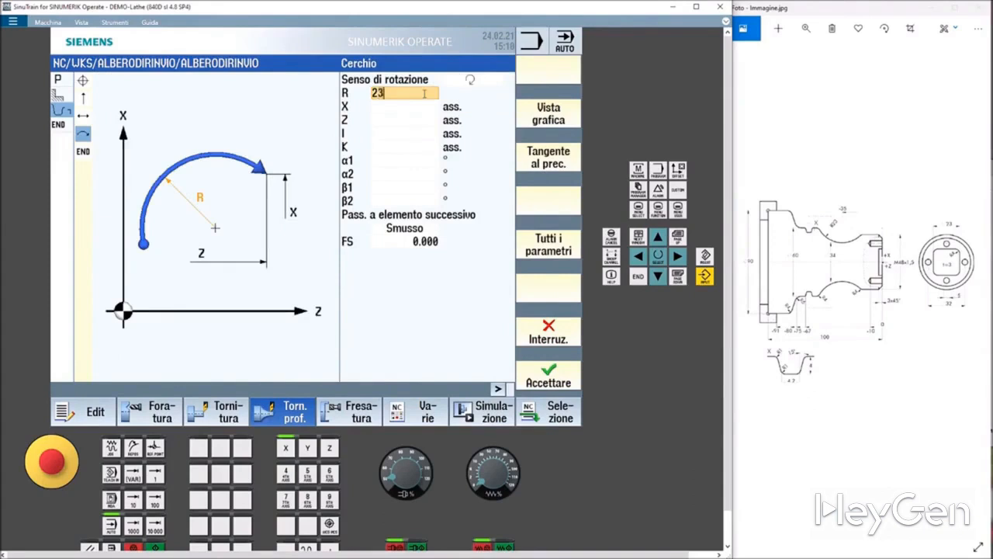
pyautogui.click(428, 107)
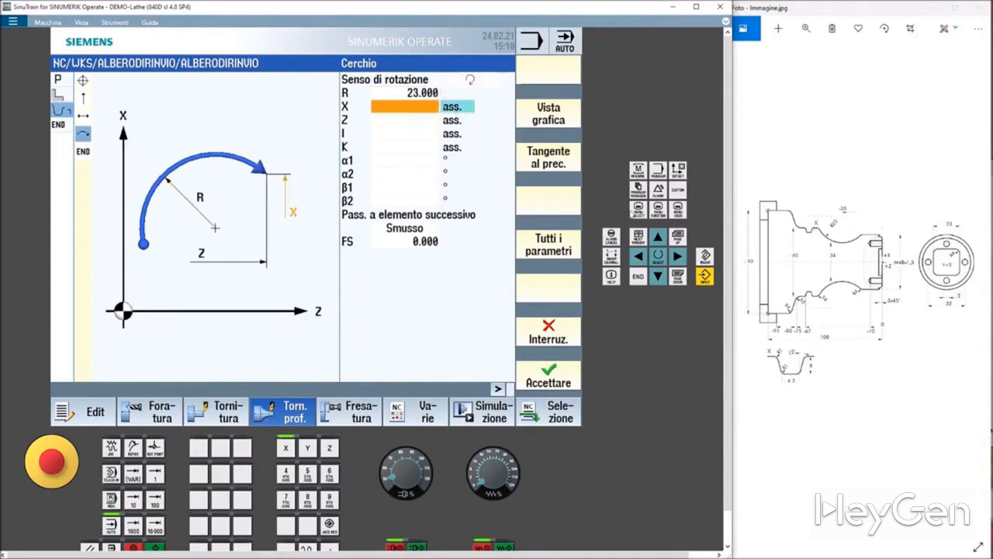
pyautogui.write('60')
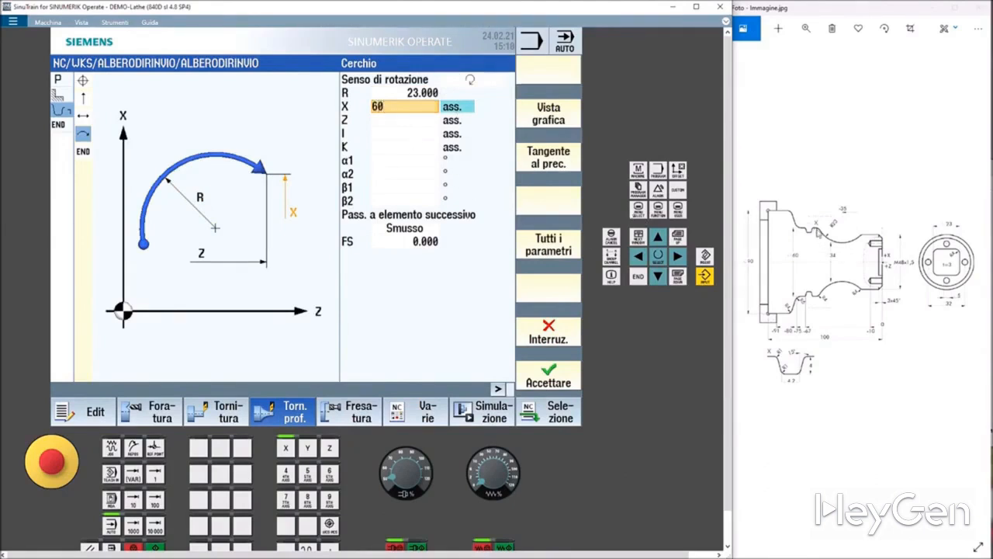
# Set the arc centre I to 80 absolute and step through the arc solutions in the selection dialog.
pyautogui.click(412, 133)
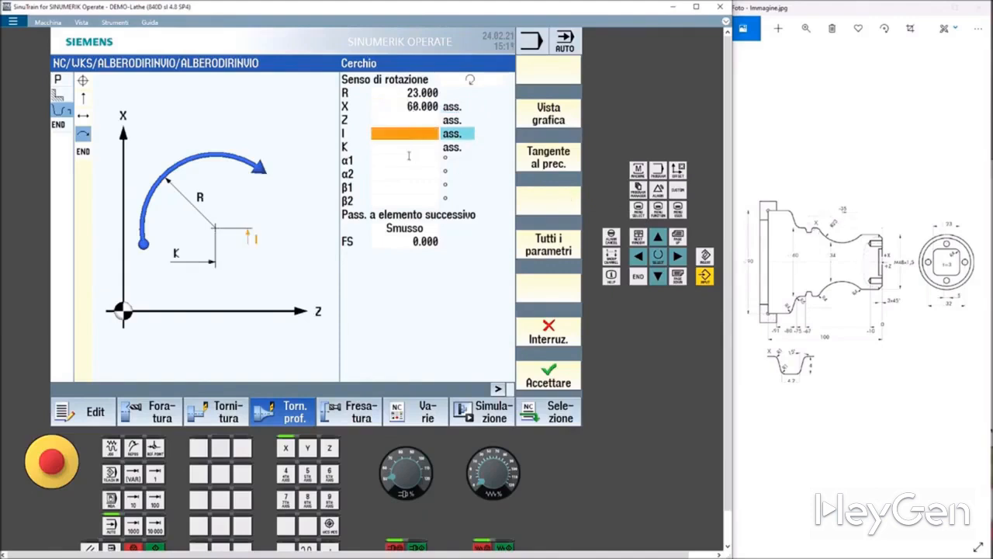
pyautogui.write('80')
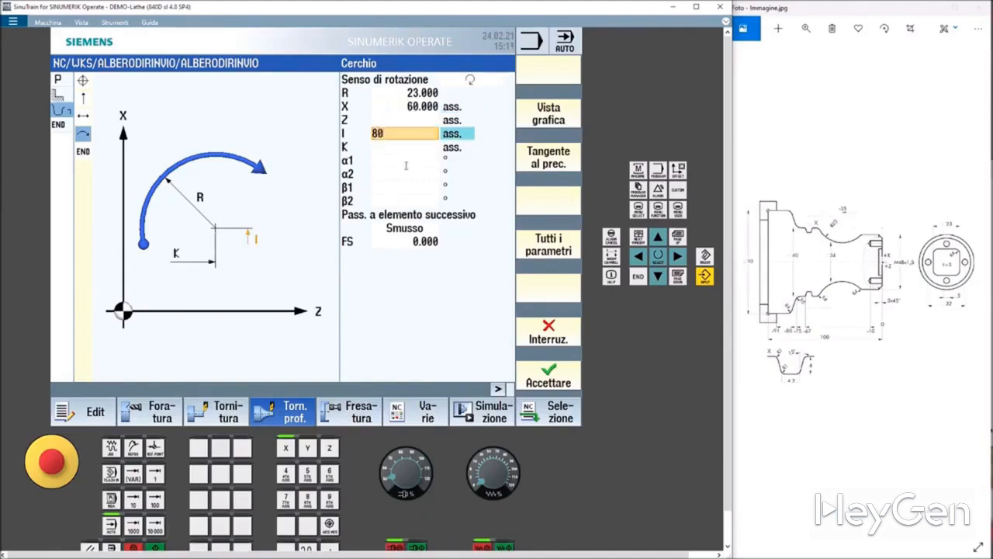
pyautogui.press('Return')
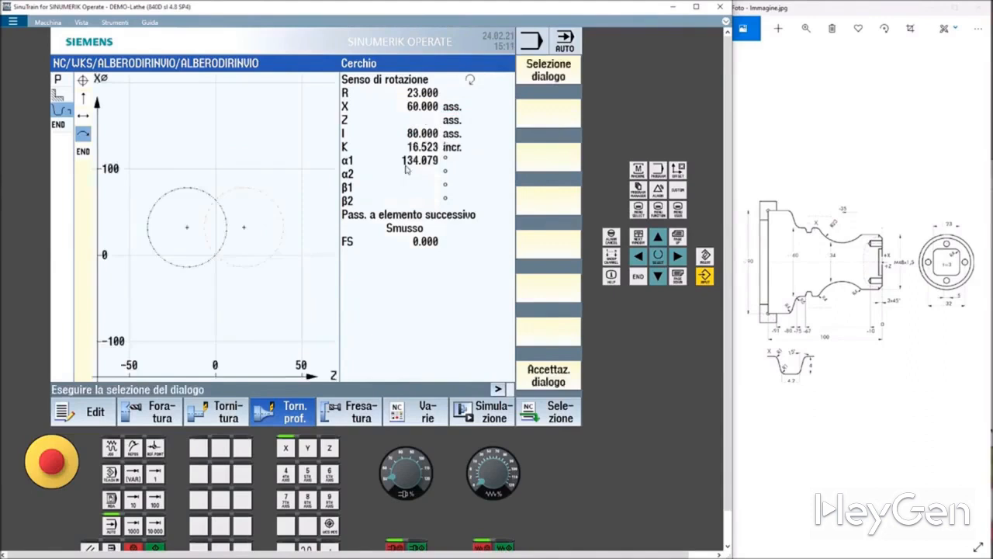
pyautogui.click(548, 80)
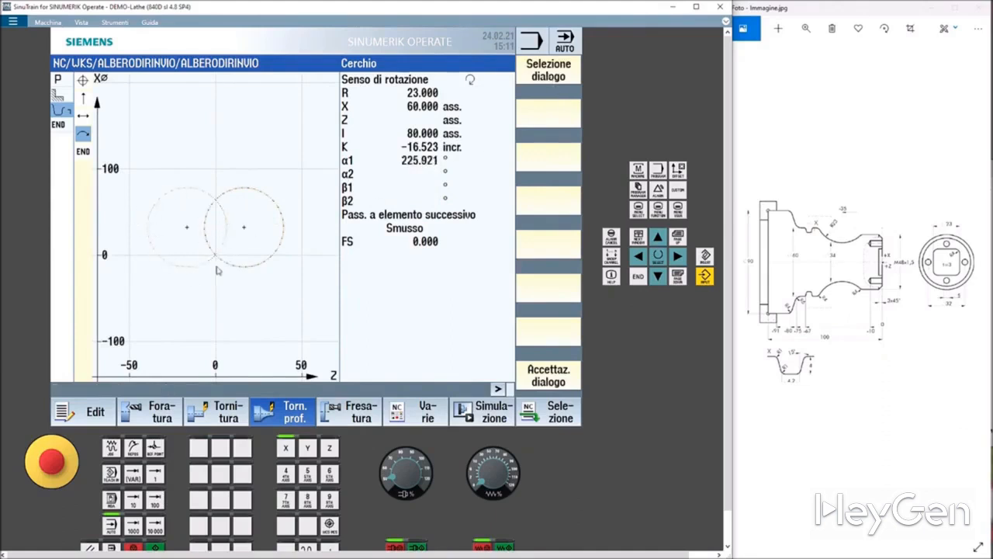
pyautogui.click(549, 376)
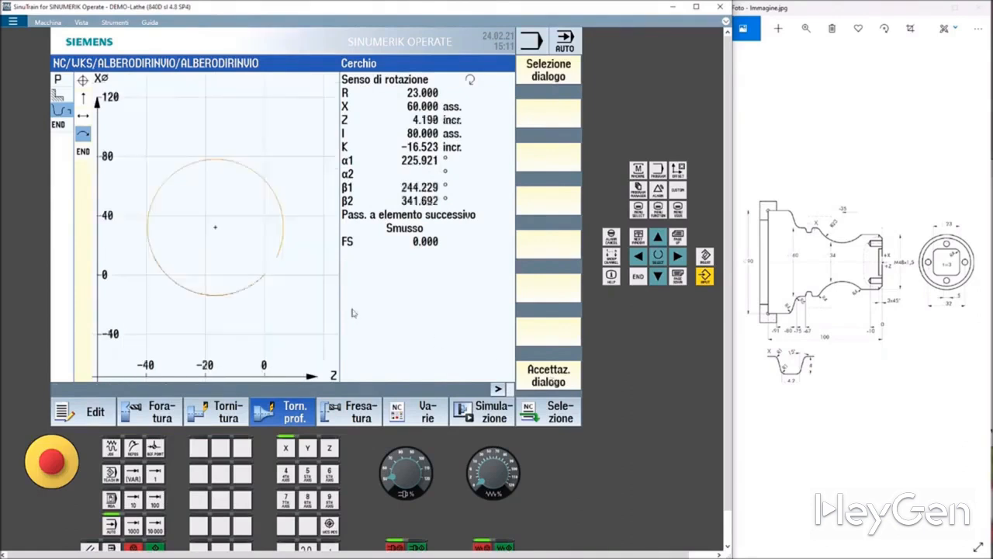
# Pick the arc solution with Z -37.235 incremental and confirm the dialog selection.
pyautogui.click(541, 80)
pyautogui.click(541, 80)
pyautogui.click(541, 80)
pyautogui.click(541, 80)
pyautogui.click(540, 80)
pyautogui.click(541, 80)
pyautogui.click(540, 80)
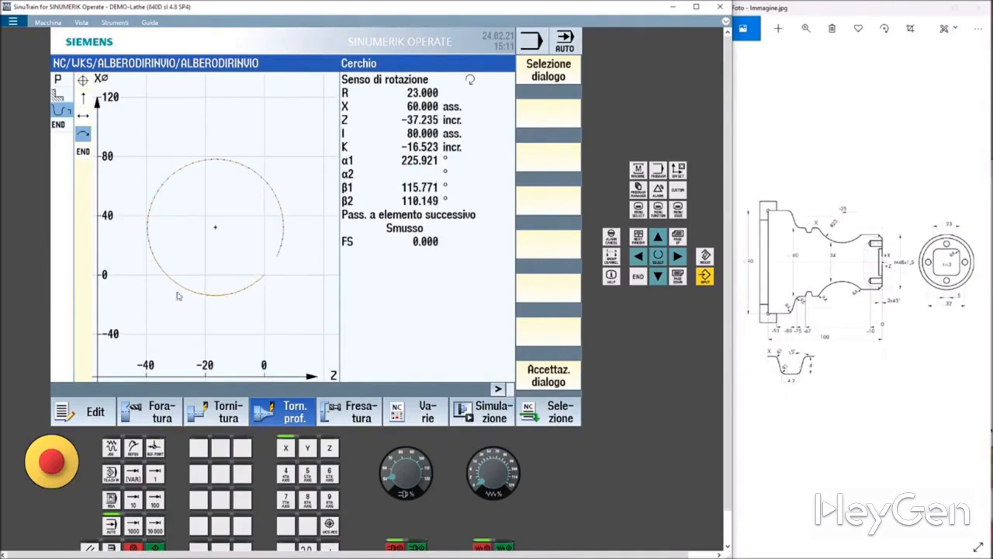
pyautogui.click(542, 382)
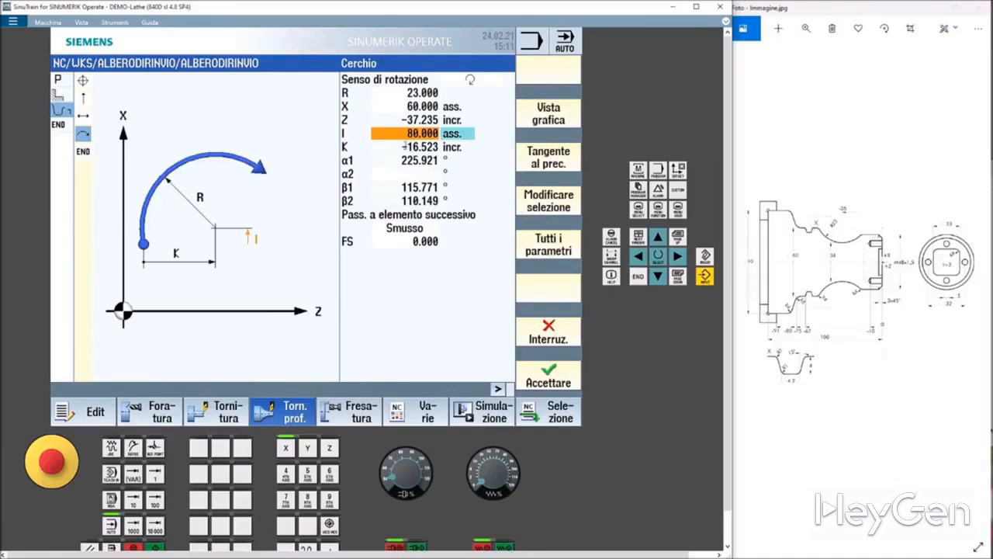
# Set the arc centre K to -35 absolute.
pyautogui.click(404, 146)
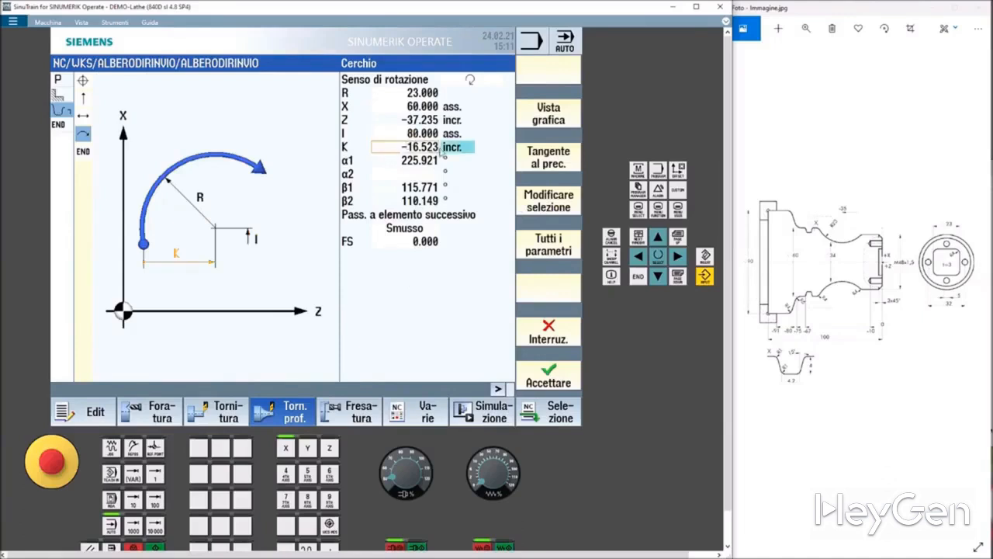
pyautogui.click(454, 148)
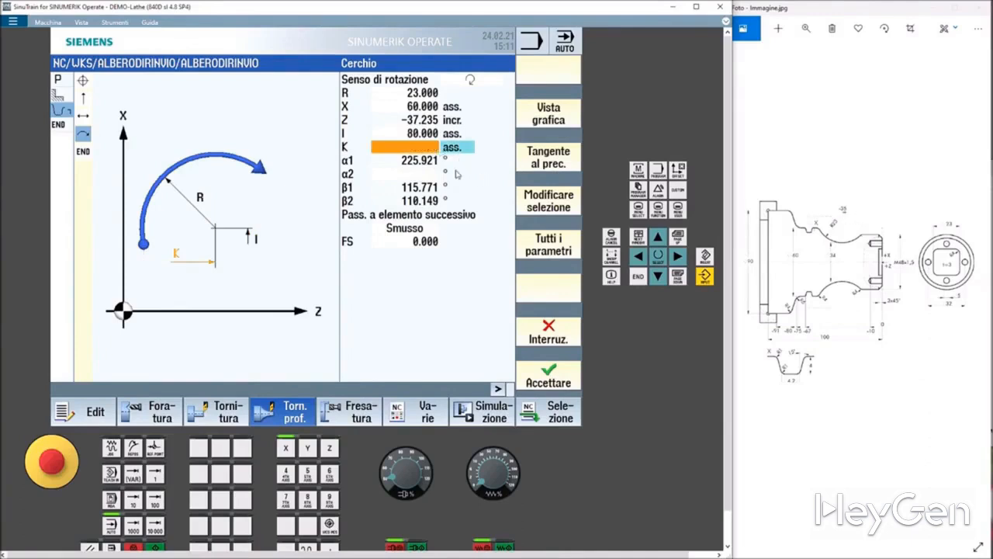
pyautogui.write('-35')
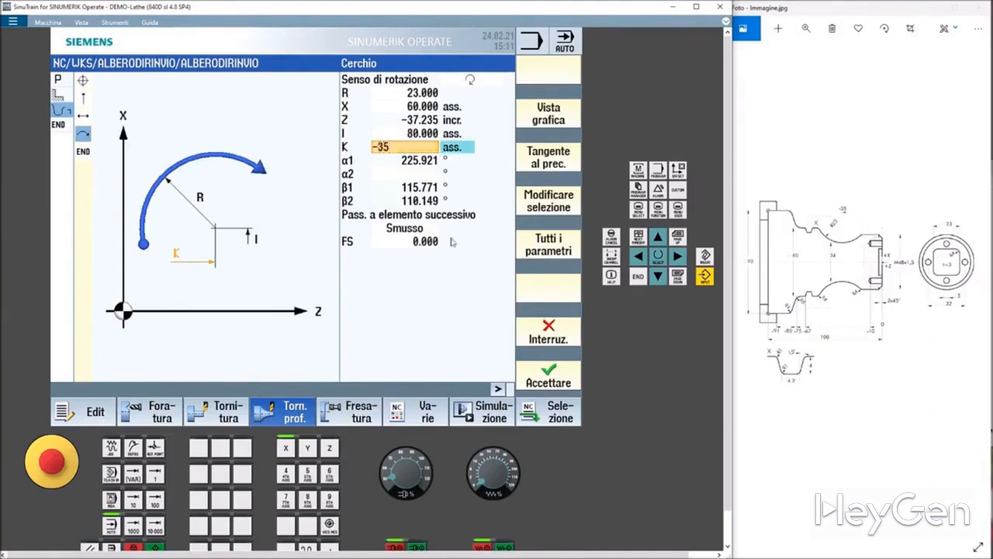
# Set a radius 4 transition to the next element and accept the arc.
pyautogui.click(417, 231)
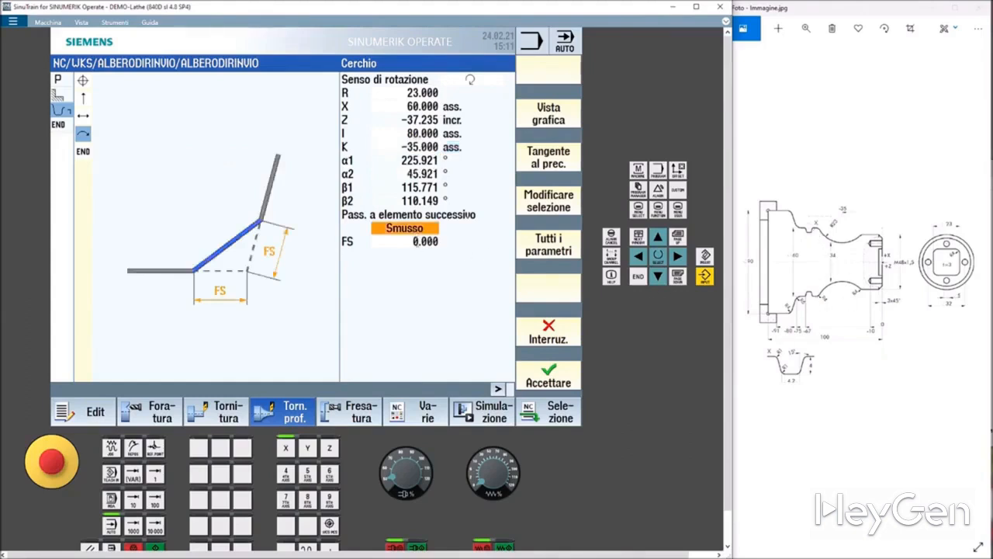
pyautogui.click(416, 232)
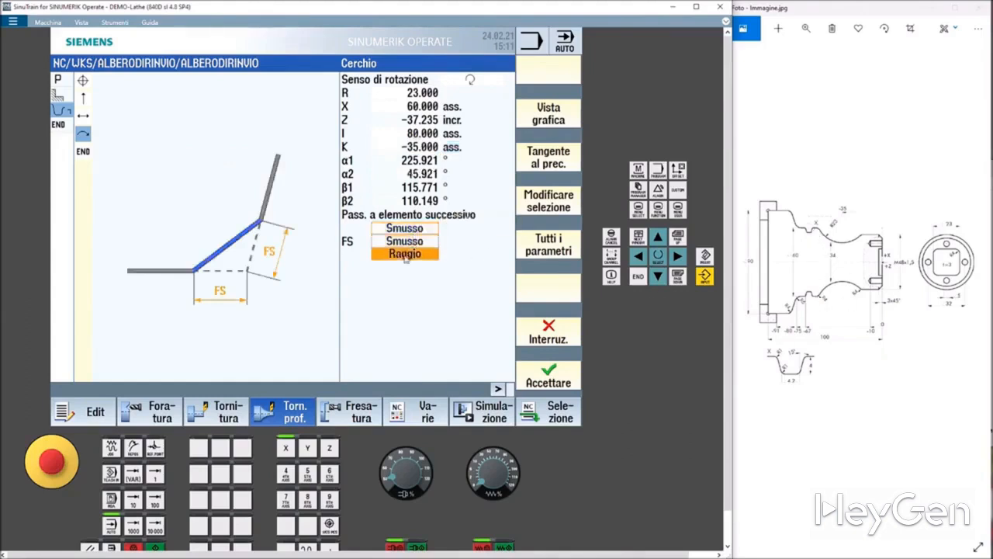
pyautogui.click(414, 253)
pyautogui.click(413, 242)
pyautogui.write('4')
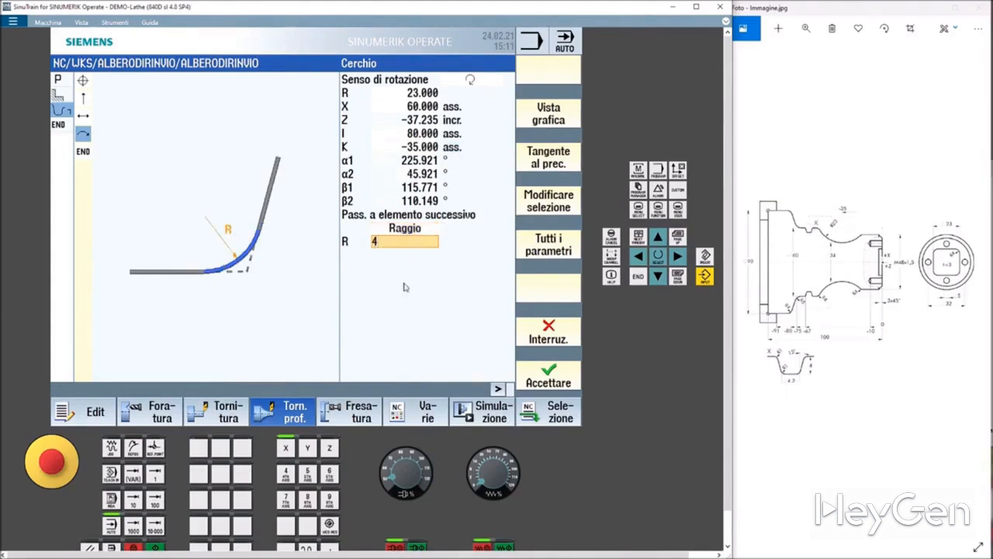
pyautogui.click(416, 228)
pyautogui.click(539, 370)
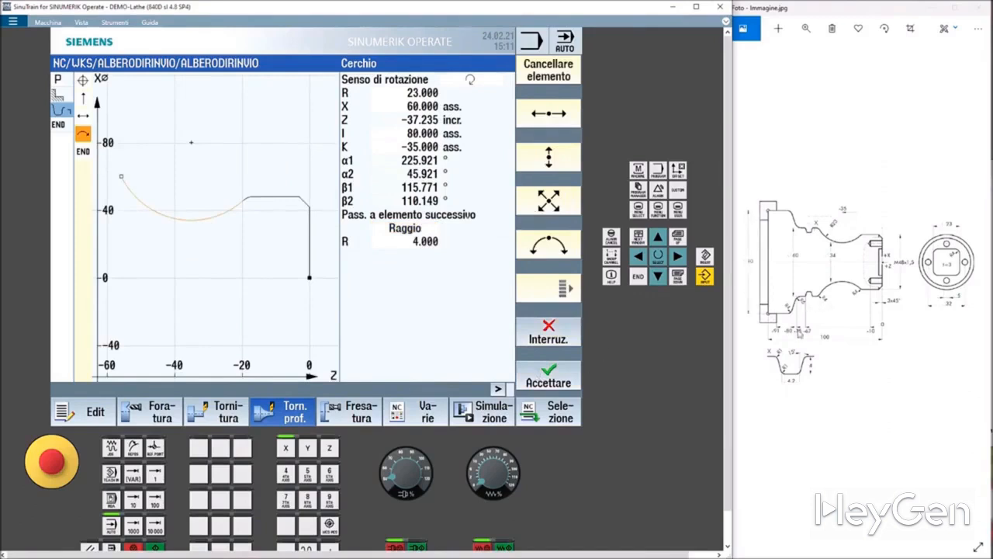
# Add a horizontal line to Z -75 absolute with a radius 6 transition and accept it.
pyautogui.click(560, 124)
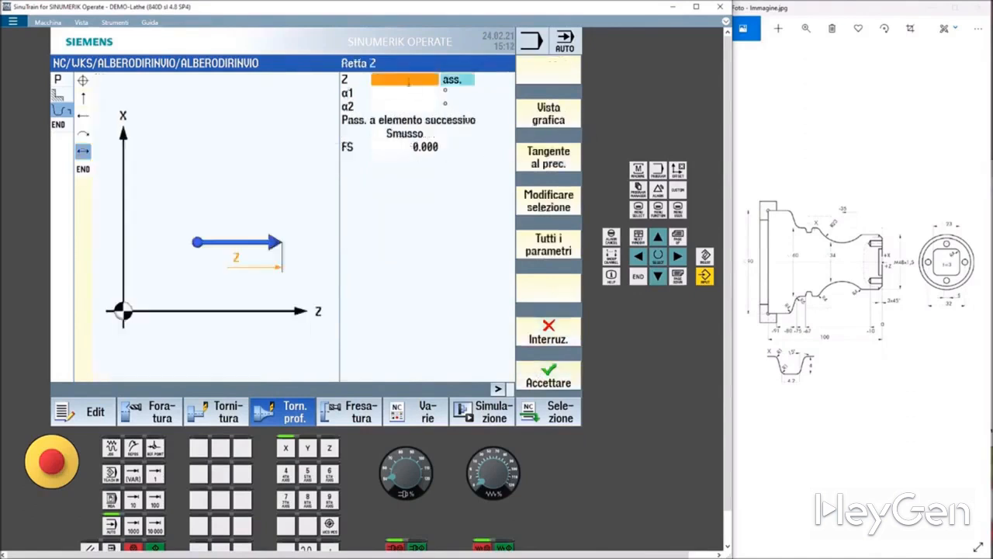
pyautogui.click(408, 82)
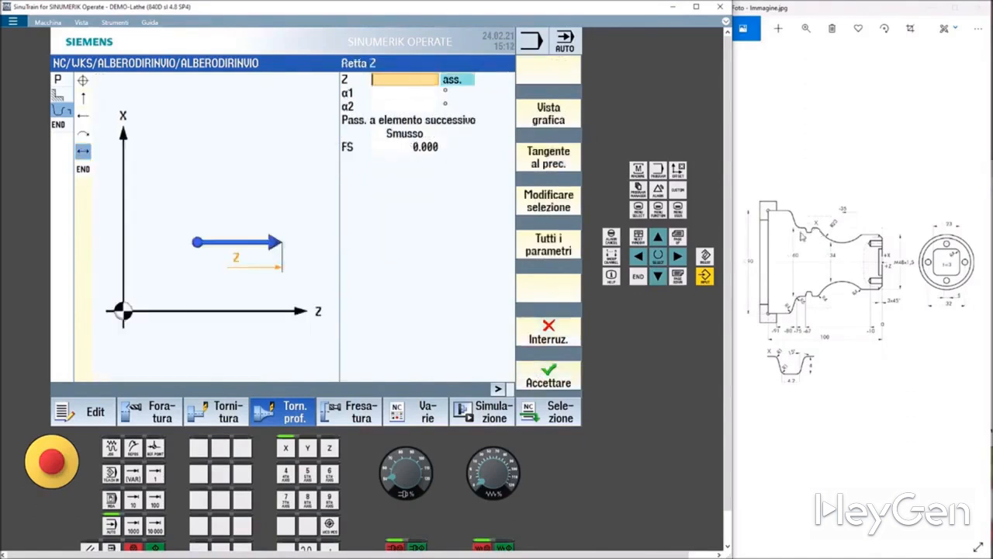
pyautogui.write('-75')
pyautogui.click(403, 137)
pyautogui.click(398, 138)
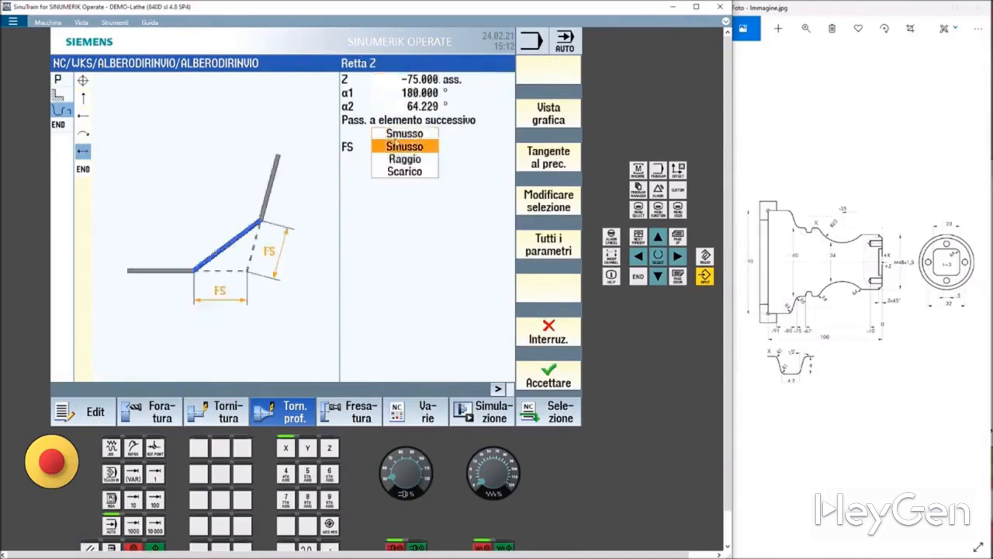
pyautogui.click(400, 161)
pyautogui.click(411, 148)
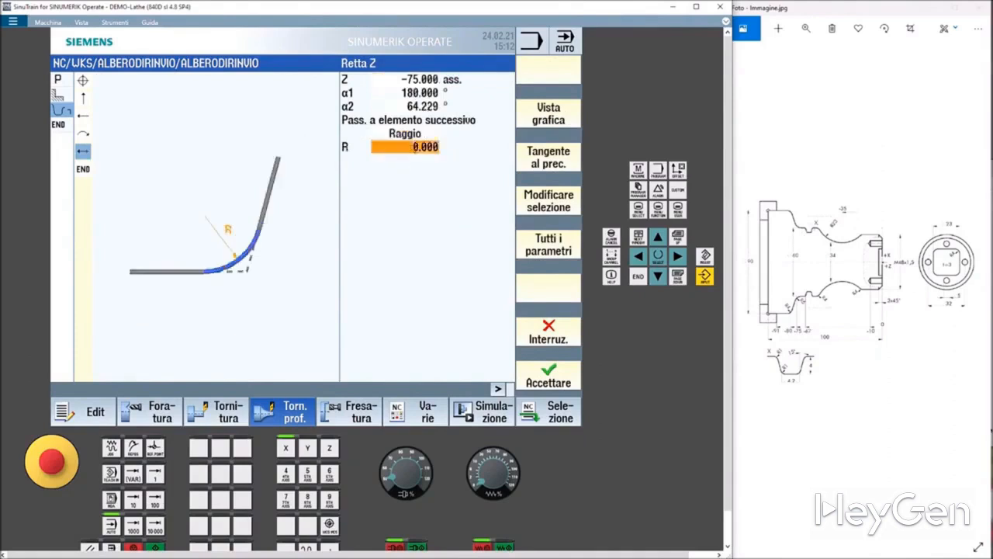
pyautogui.write('6')
pyautogui.click(567, 385)
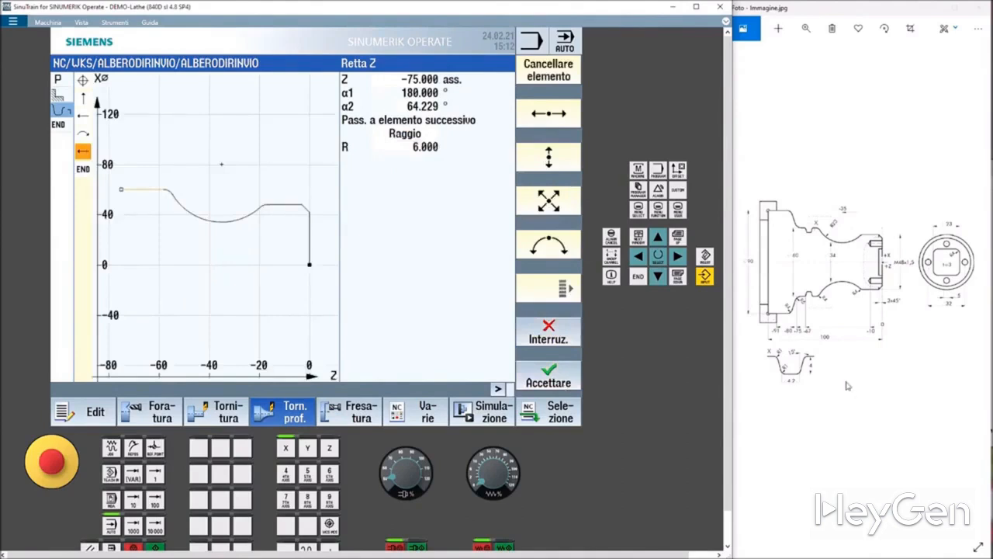
# Add an oblique line to X 90, Z -80 absolute with a radius 4 transition to the next element and accept it.
pyautogui.click(554, 202)
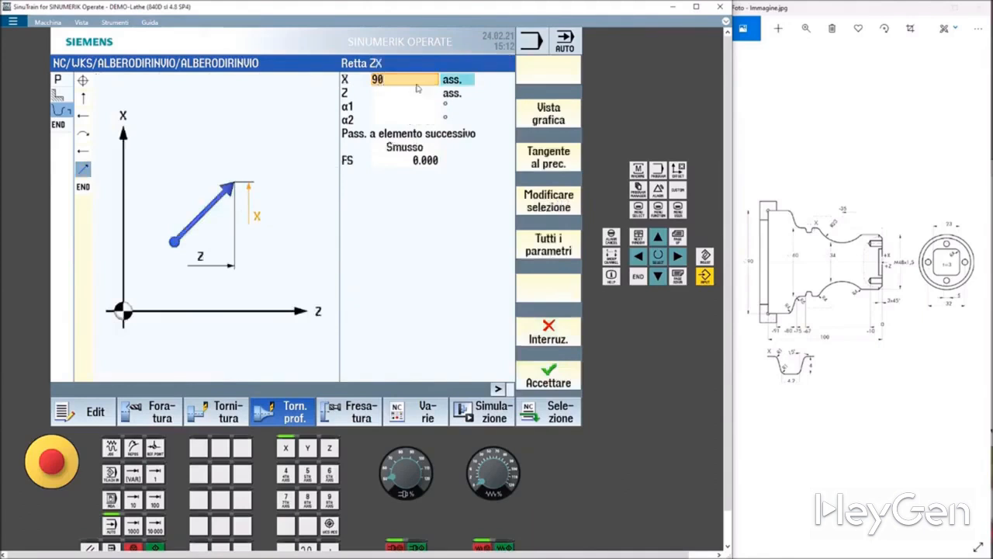
pyautogui.click(403, 94)
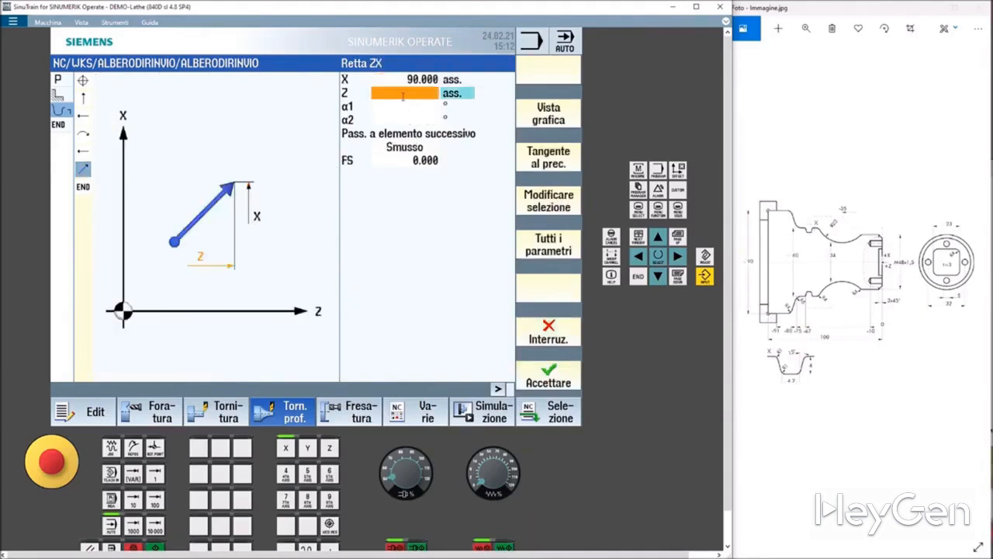
pyautogui.write('-80')
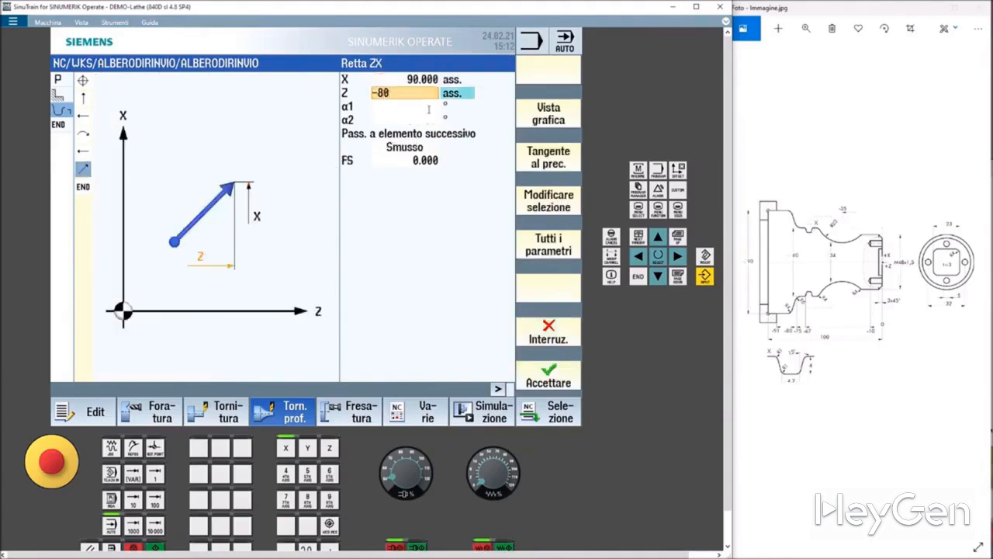
pyautogui.click(404, 148)
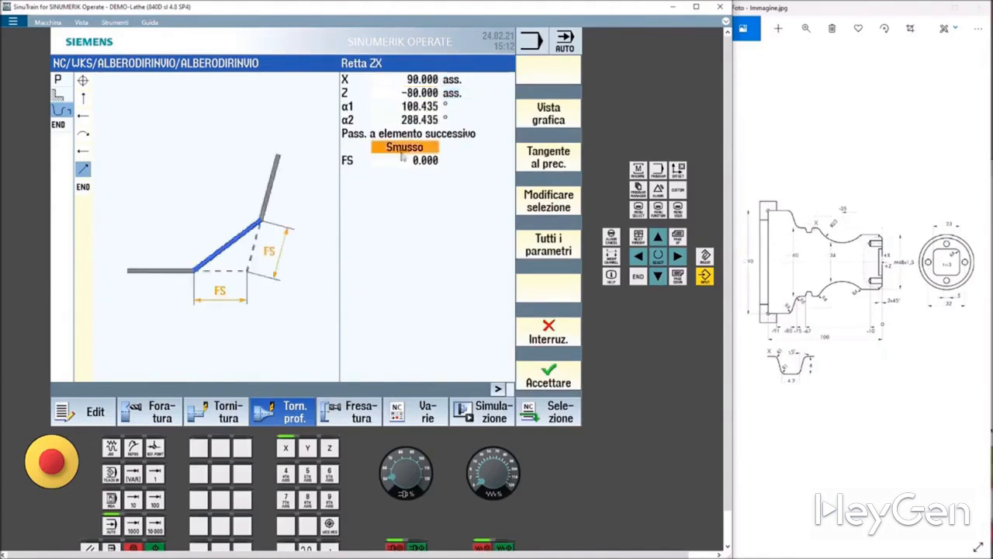
pyautogui.click(404, 150)
pyautogui.click(404, 173)
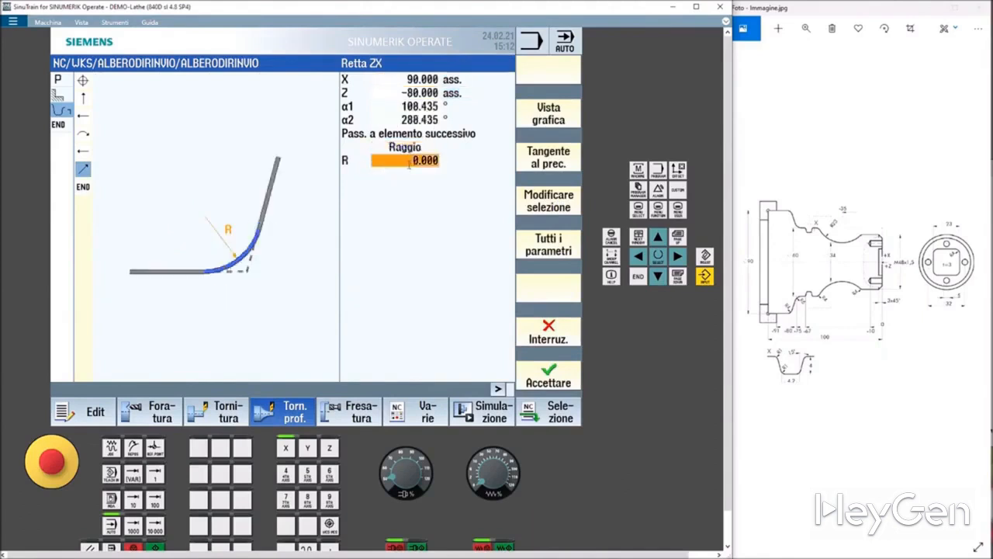
pyautogui.write('4')
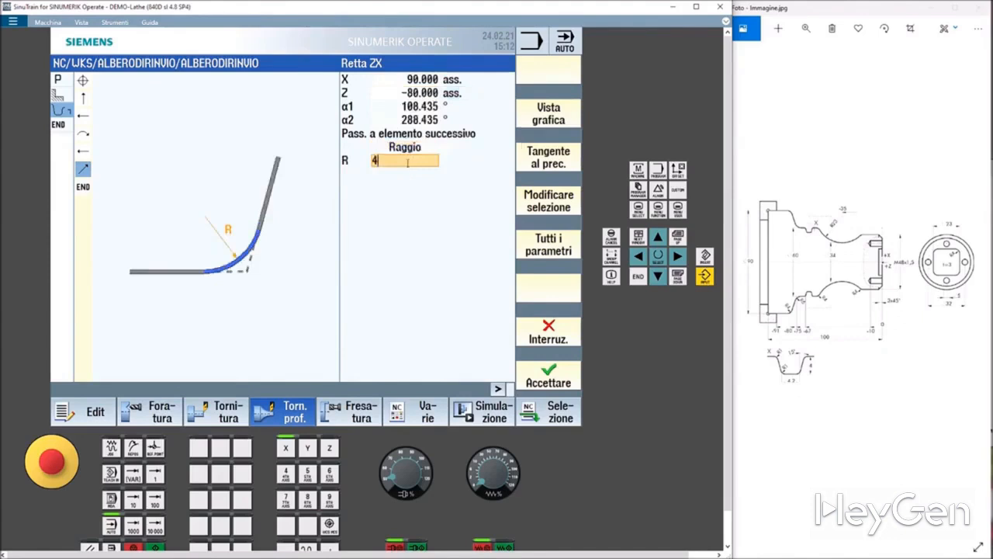
pyautogui.click(551, 388)
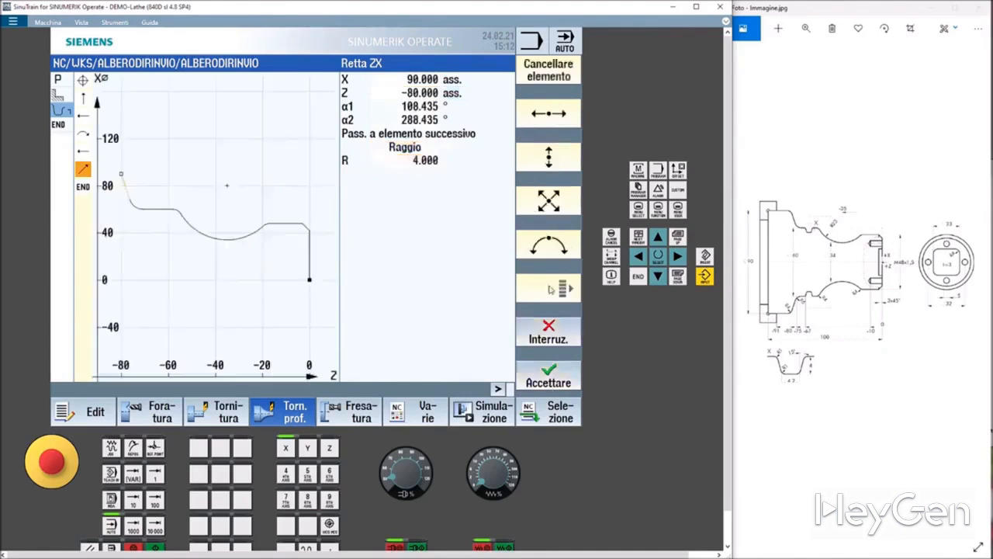
# Add a horizontal line to Z -90 absolute, accept it and finish the finished-part contour.
pyautogui.click(549, 115)
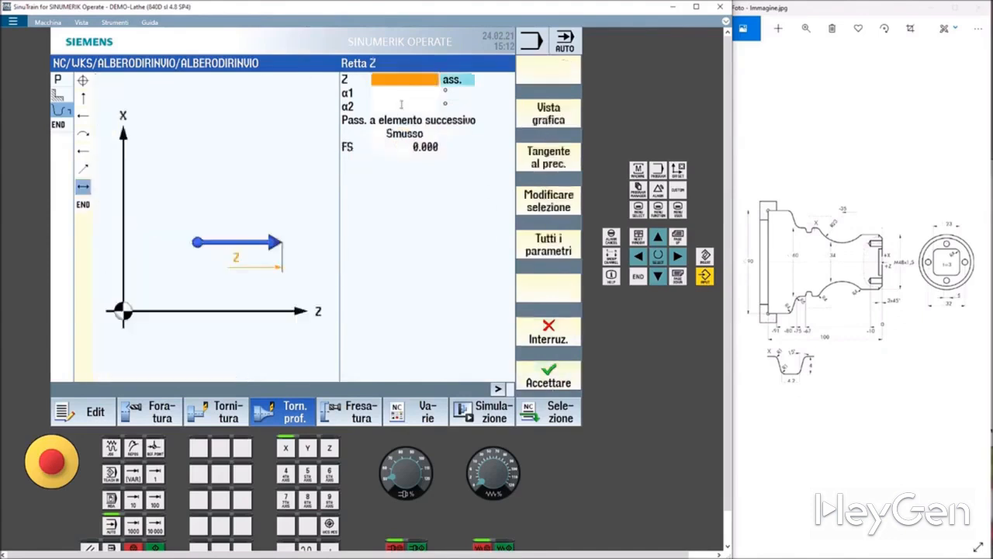
pyautogui.click(399, 80)
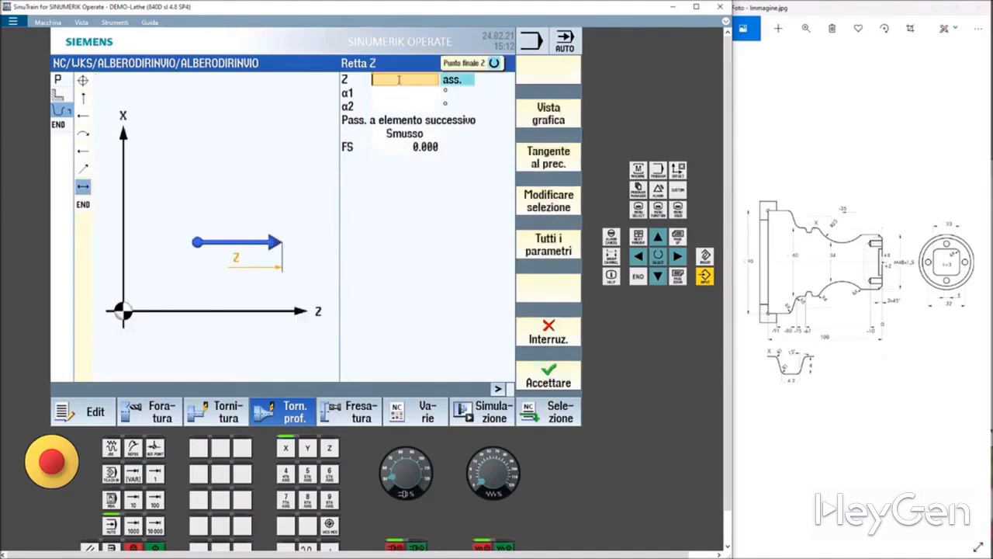
pyautogui.write('-90')
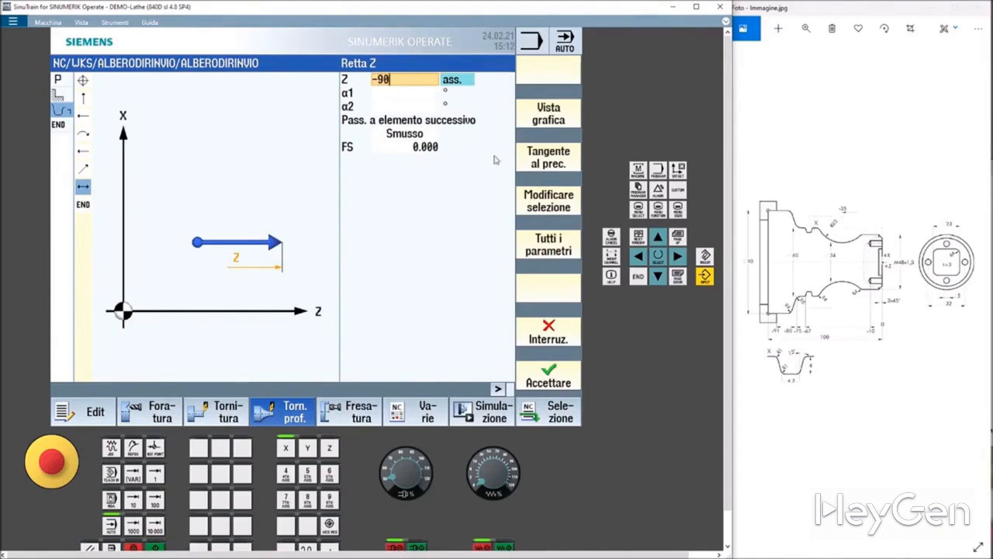
pyautogui.click(548, 380)
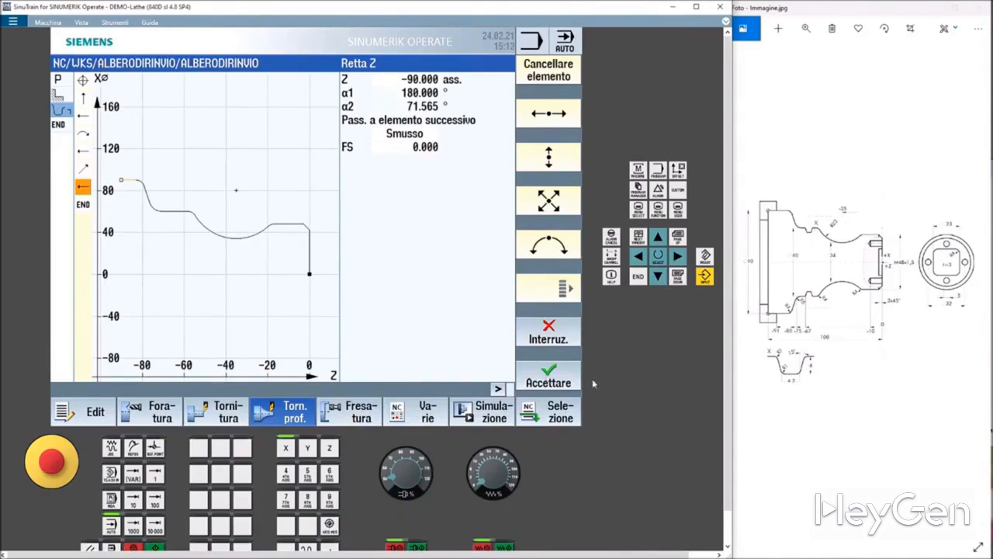
pyautogui.click(565, 381)
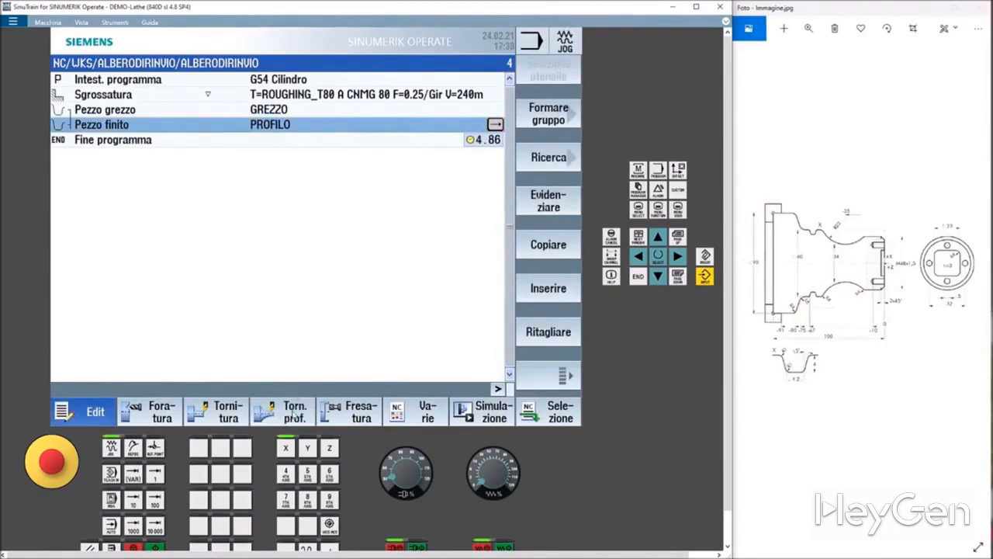
# Insert a new Roughing cycle for contour turning and browse the tool selection in the magazine and NC memory.
pyautogui.click(293, 411)
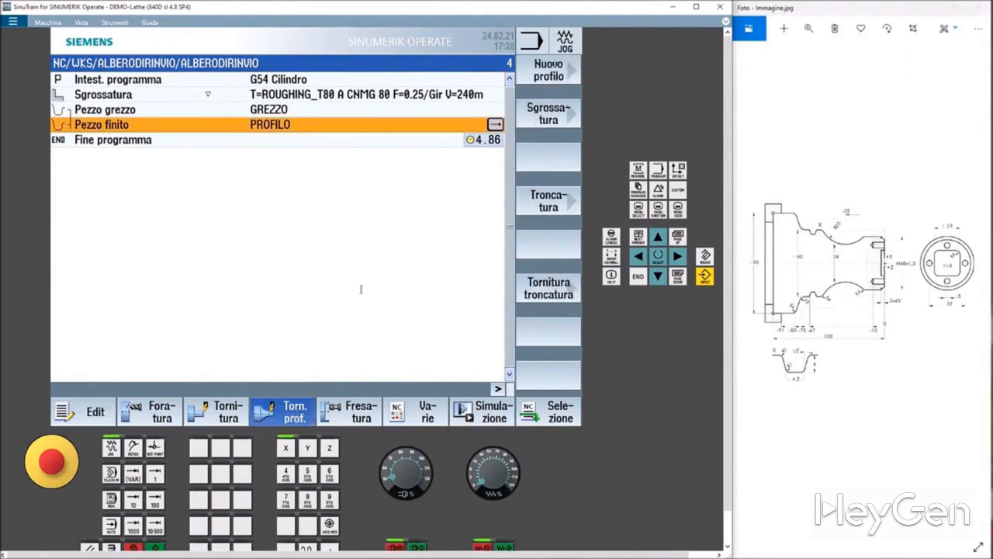
pyautogui.click(564, 119)
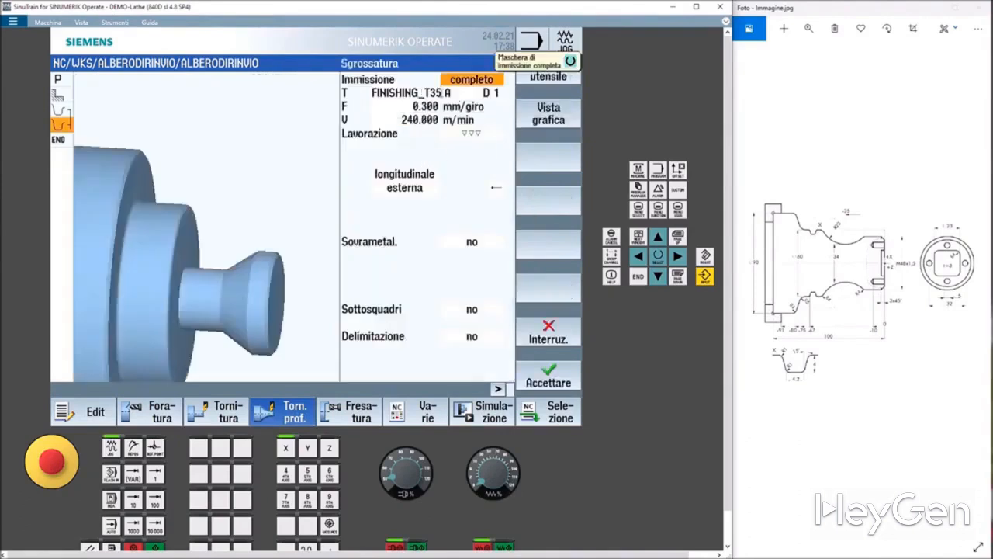
pyautogui.click(419, 92)
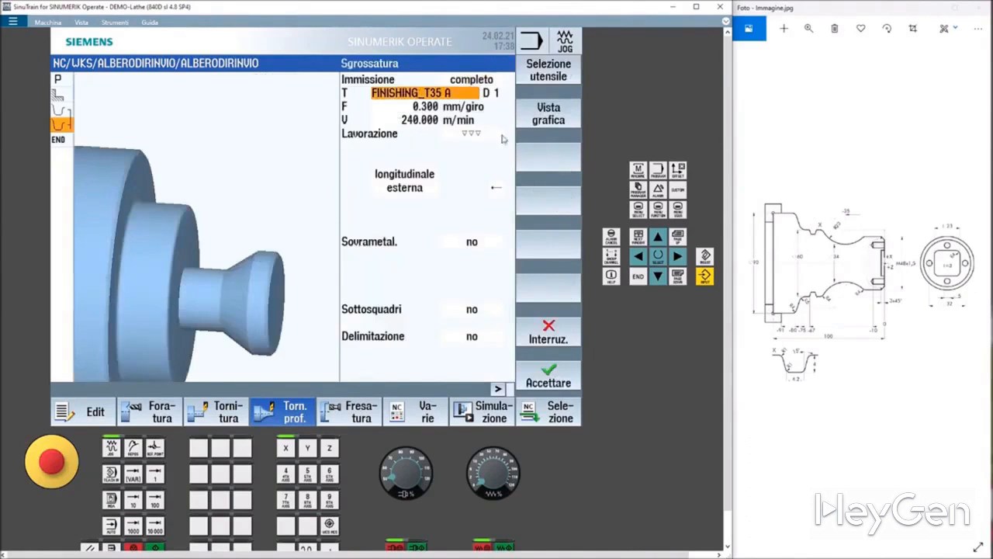
pyautogui.click(556, 83)
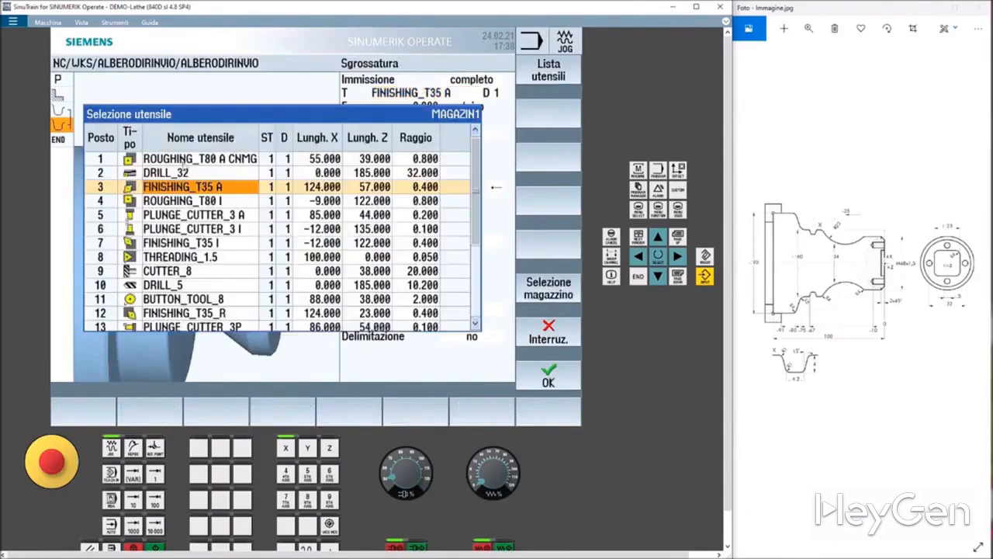
pyautogui.click(177, 161)
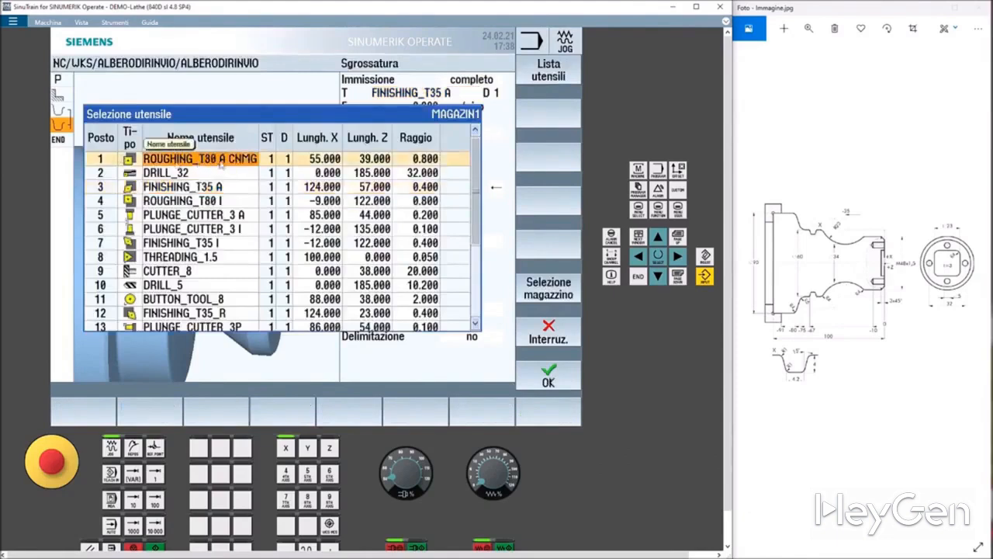
pyautogui.click(549, 296)
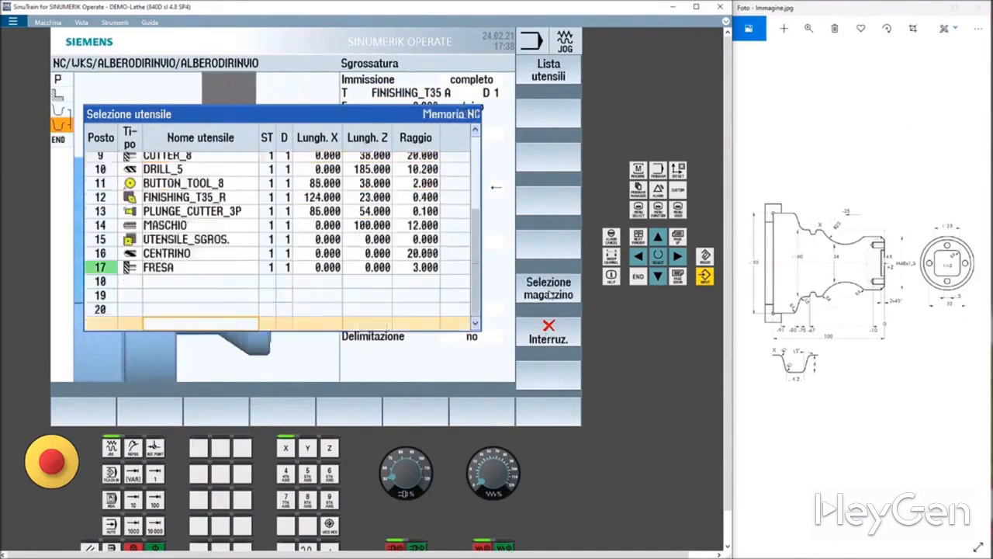
pyautogui.scroll(3, 284, 235)
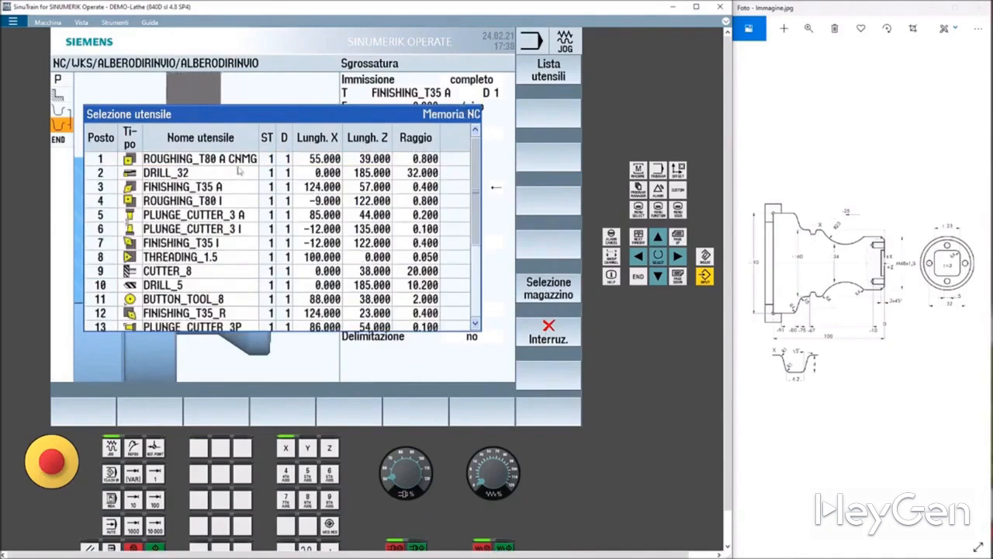
# Open the tool list, rename the first tool to ROUGHING_T55 A DNMG and transfer it to the roughing cycle.
pyautogui.click(552, 77)
pyautogui.click(550, 77)
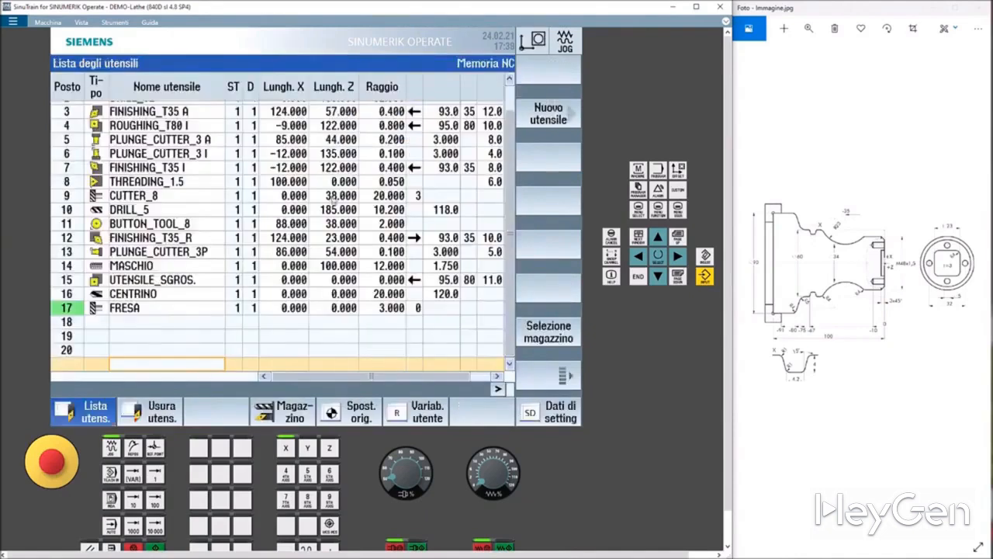
pyautogui.scroll(1, 311, 202)
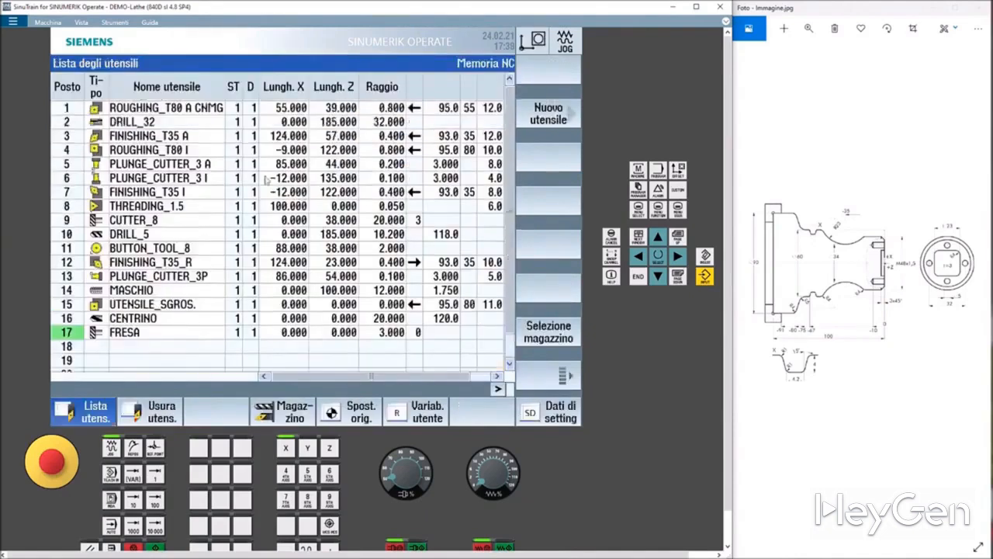
pyautogui.click(177, 114)
pyautogui.click(469, 109)
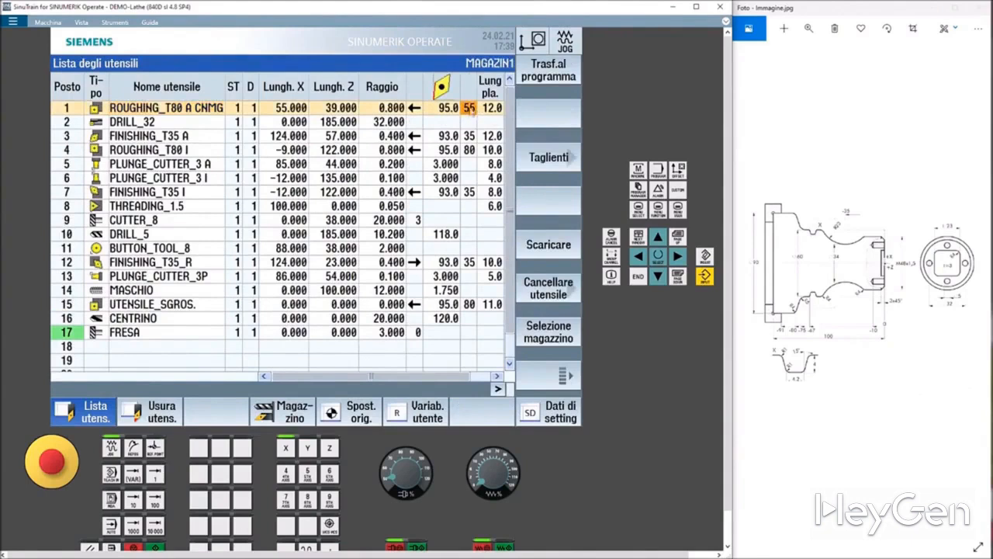
pyautogui.click(181, 114)
pyautogui.click(187, 109)
pyautogui.press('Right')
pyautogui.press('Right')
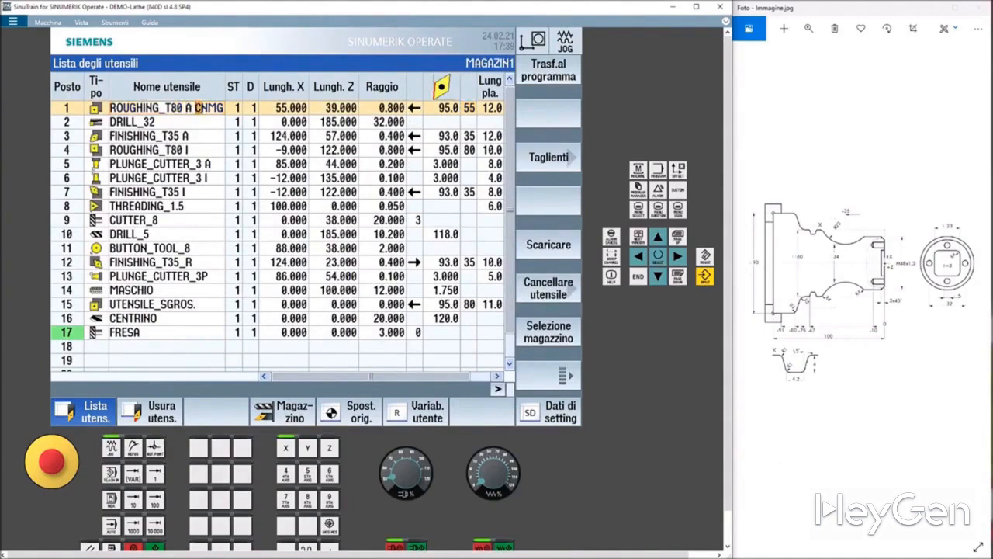
pyautogui.write('D')
pyautogui.moveTo(177, 107); pyautogui.dragTo(185, 107)
pyautogui.write('5')
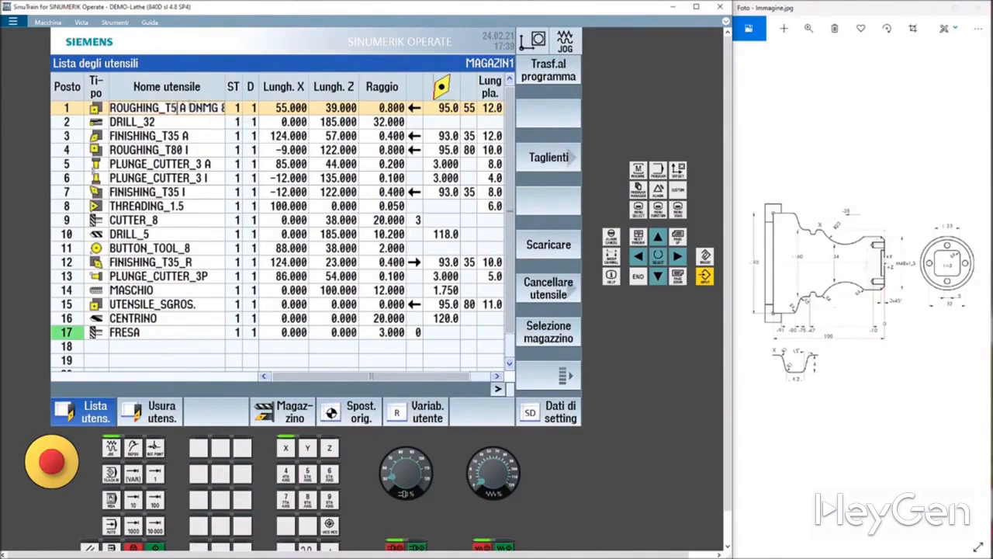
pyautogui.write('5')
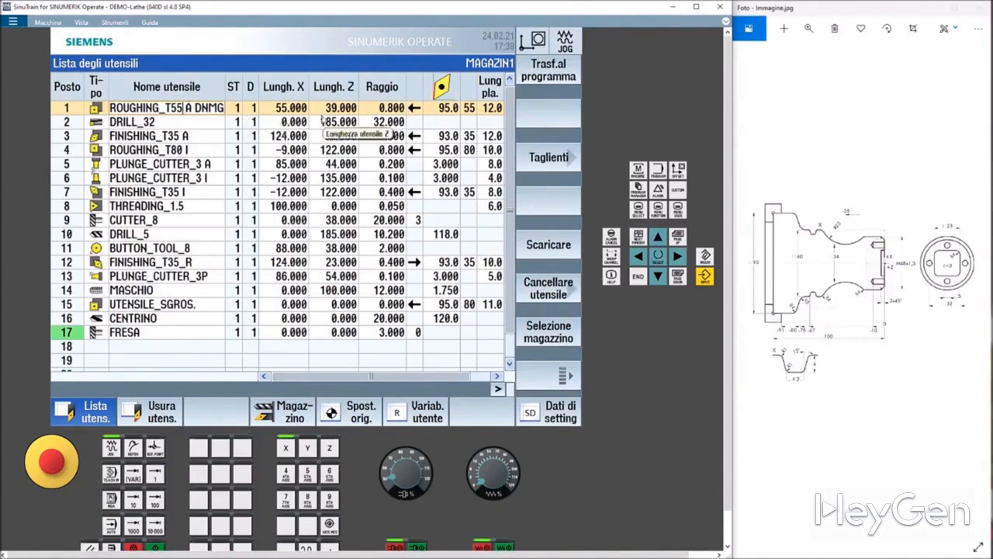
pyautogui.click(537, 73)
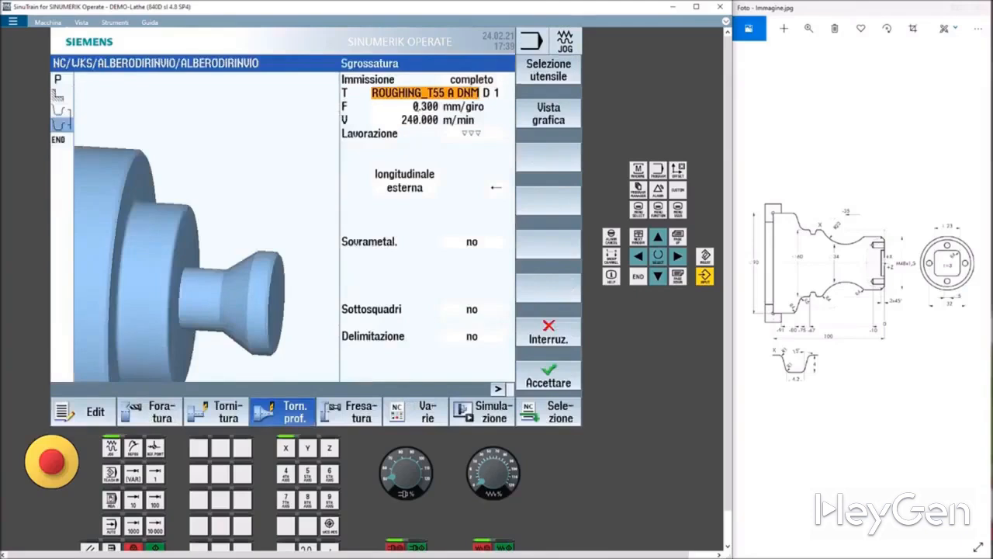
# Set the roughing cycle's machining type to roughing plus finishing.
pyautogui.click(410, 106)
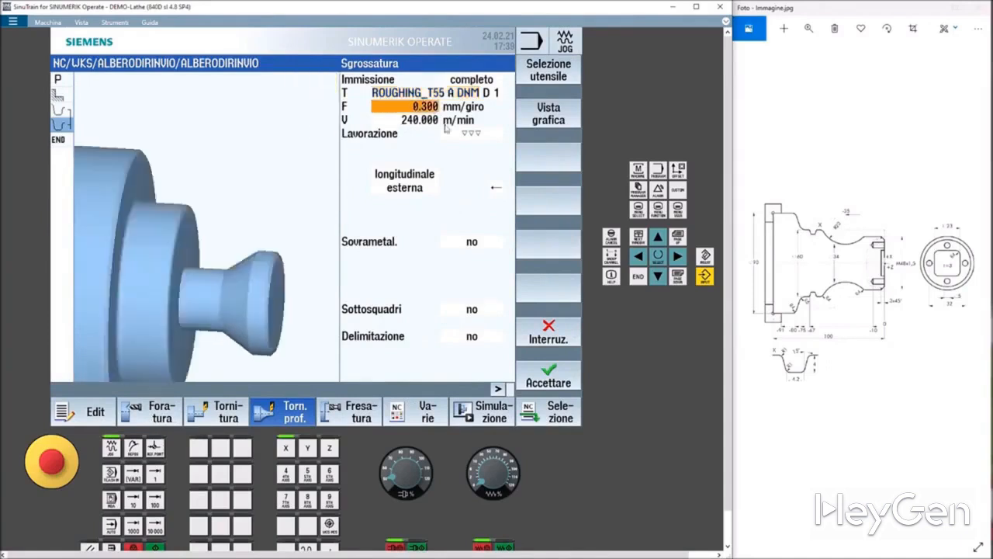
pyautogui.click(468, 134)
pyautogui.click(468, 133)
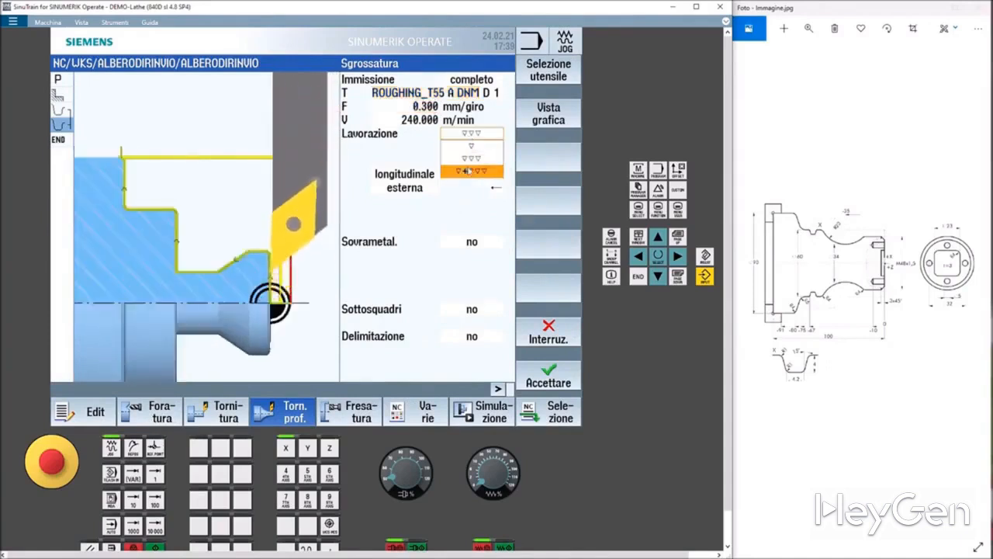
pyautogui.click(468, 170)
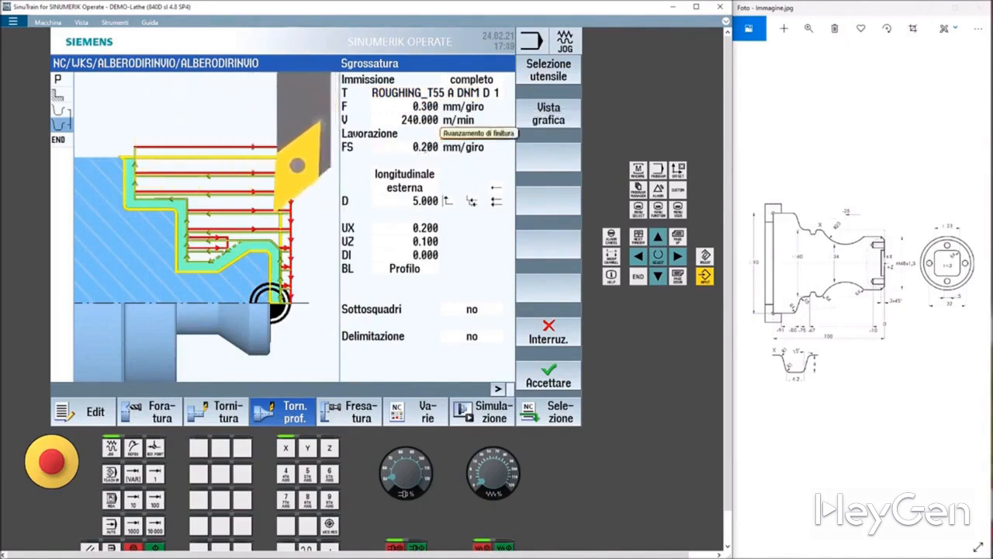
# Set the infeed depth D to 3 mm and enable undercut machining.
pyautogui.click(425, 201)
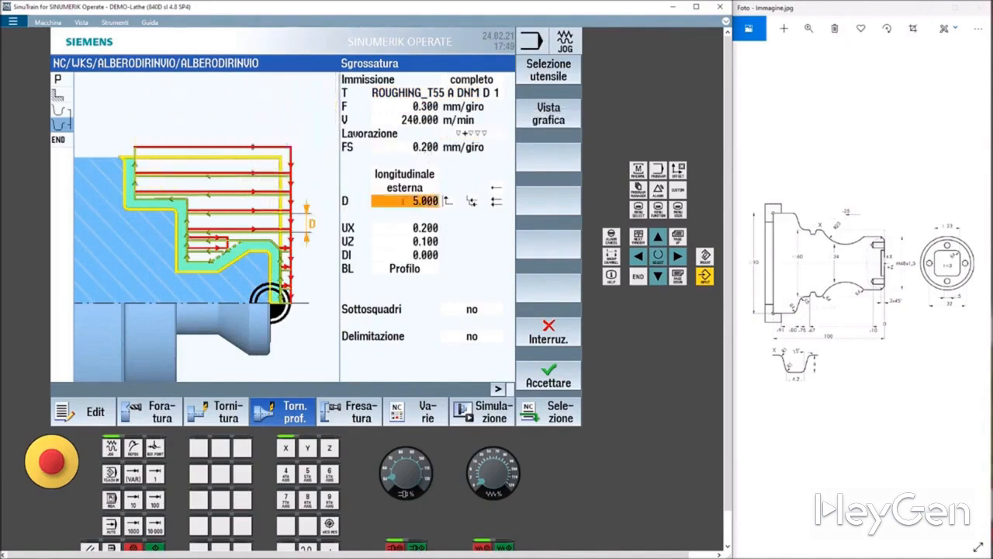
pyautogui.click(417, 201)
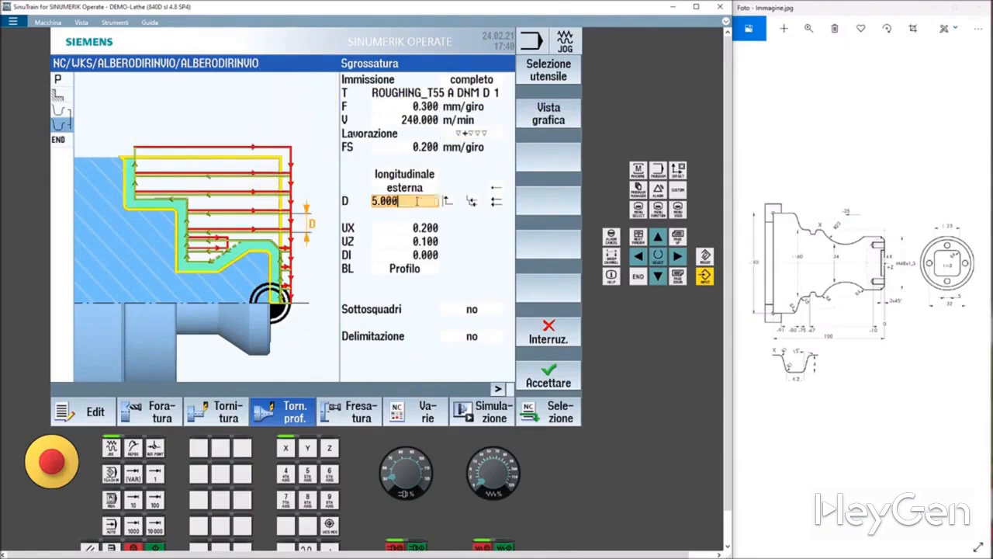
pyautogui.write('3')
pyautogui.click(422, 232)
pyautogui.click(470, 309)
pyautogui.click(470, 309)
pyautogui.click(471, 334)
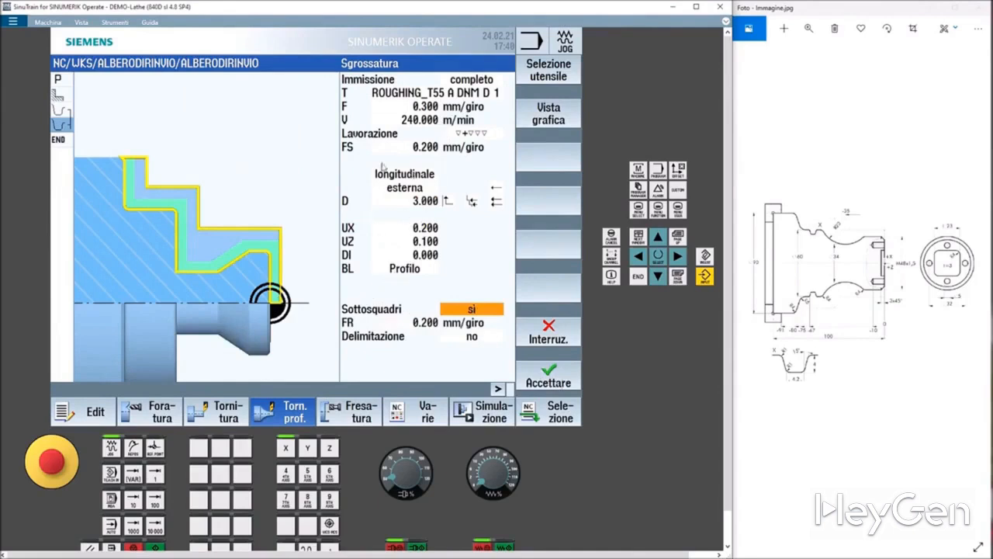
# Preview the roughing cycle's blank description options Cilindro, Sovrametal. and Profilo, ending on Profilo.
pyautogui.click(403, 269)
pyautogui.click(404, 269)
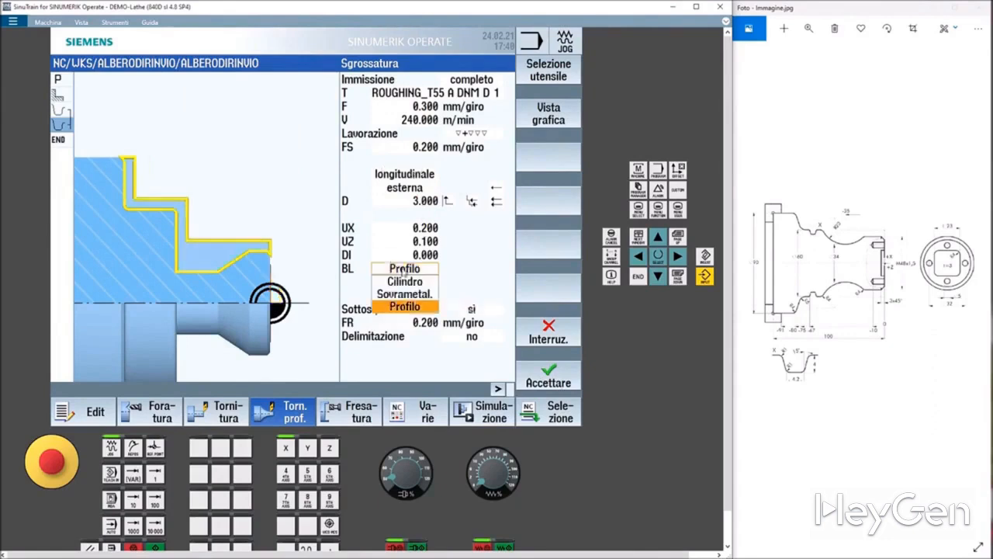
pyautogui.click(404, 281)
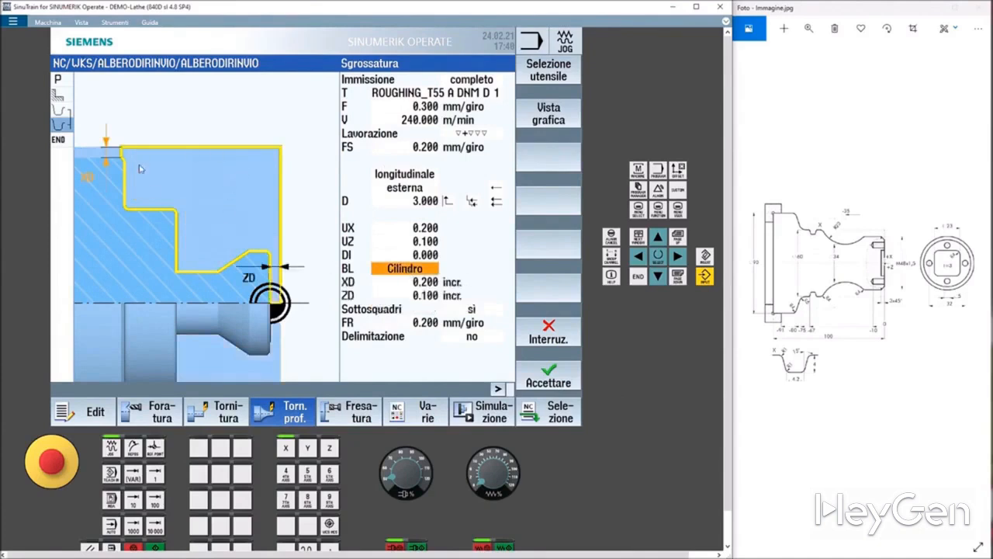
pyautogui.click(395, 269)
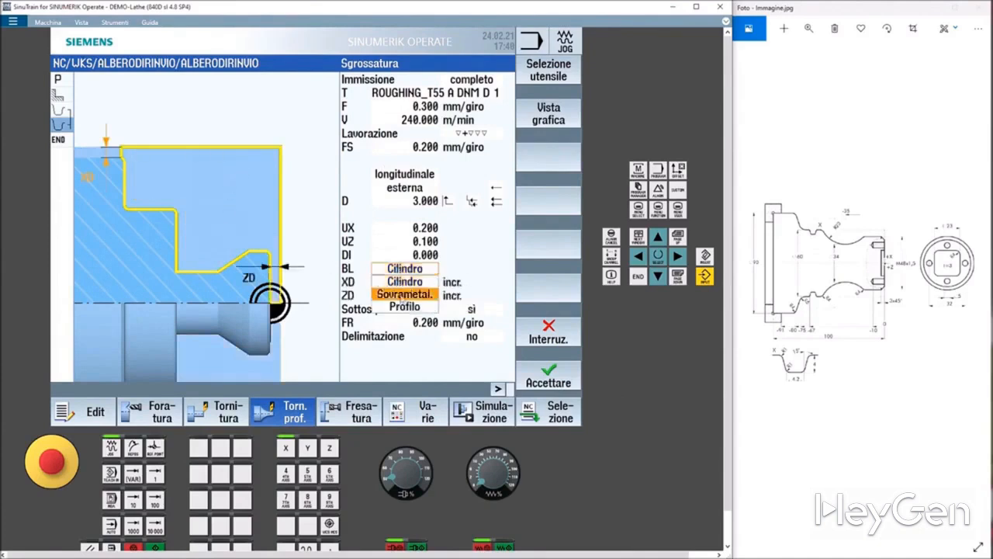
pyautogui.click(404, 295)
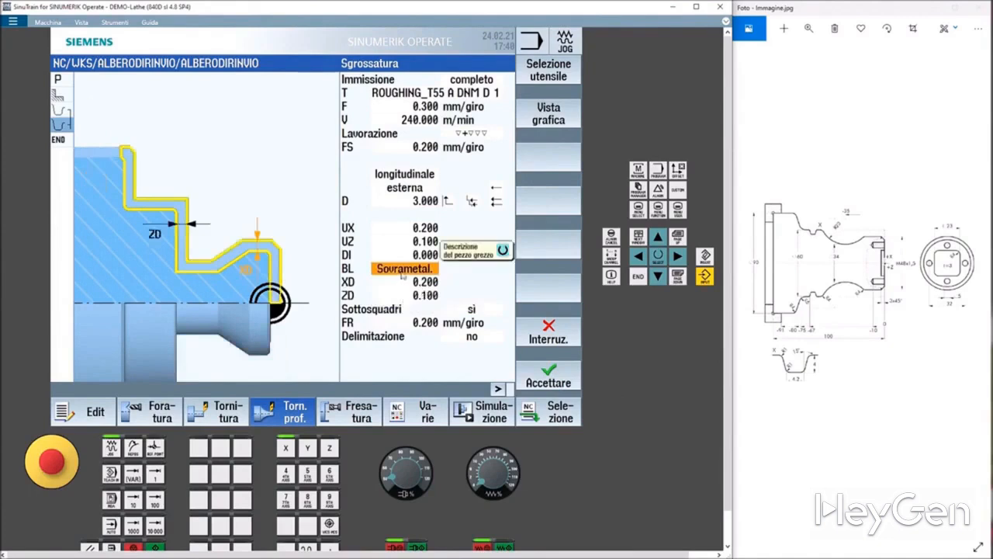
pyautogui.click(403, 276)
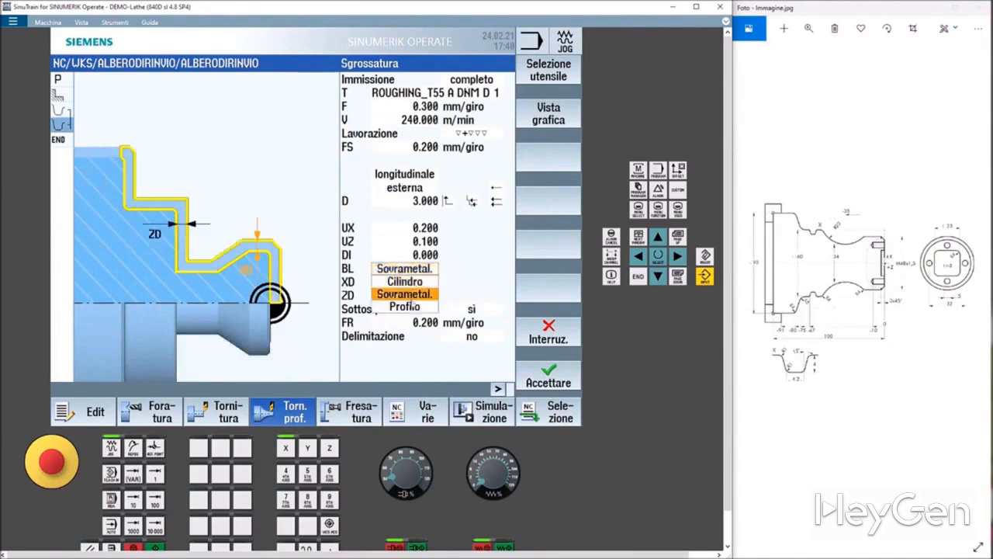
pyautogui.click(414, 307)
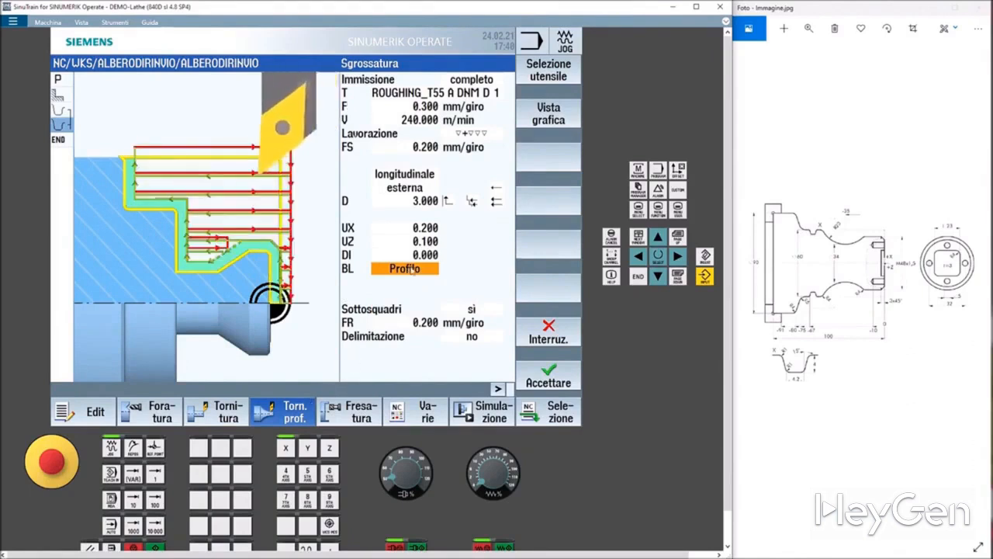
pyautogui.click(416, 270)
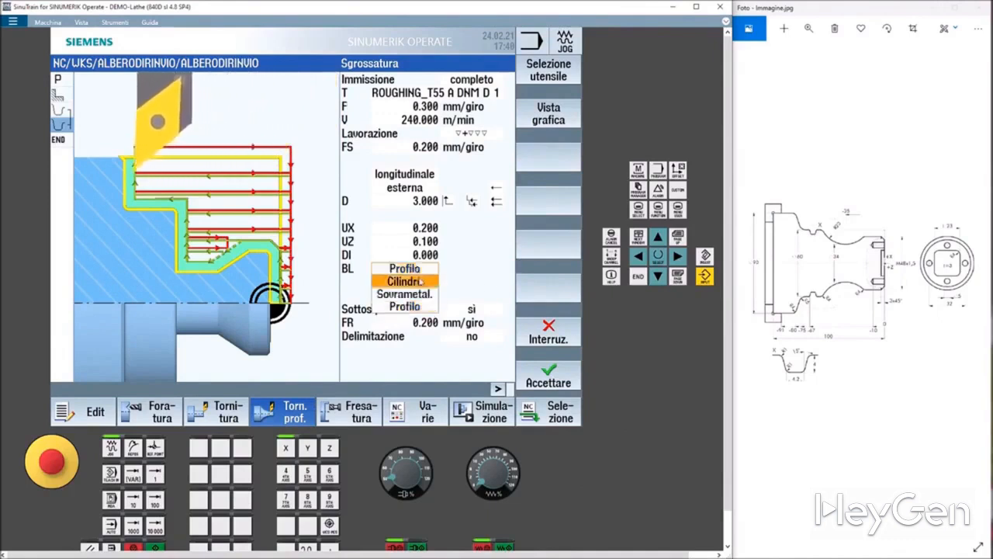
pyautogui.click(411, 281)
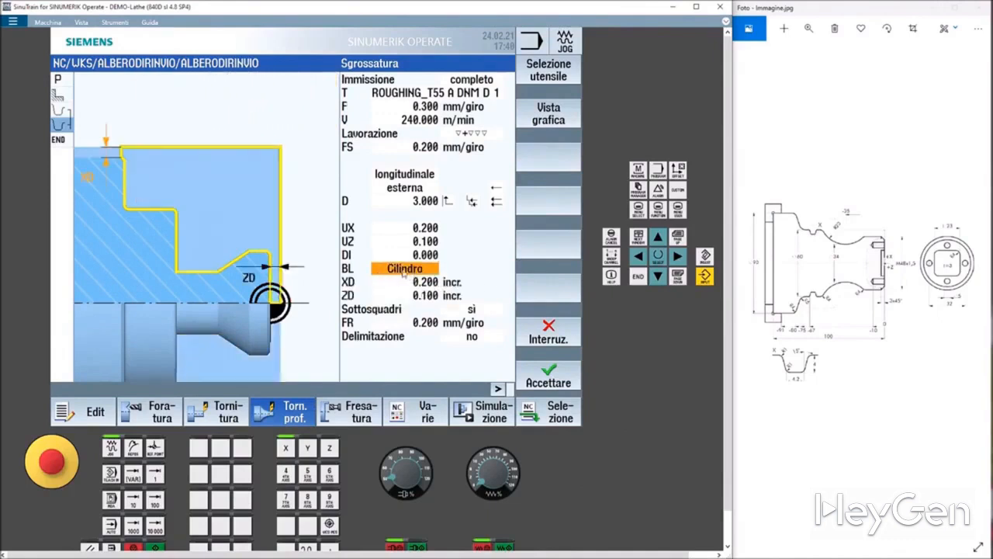
pyautogui.click(406, 269)
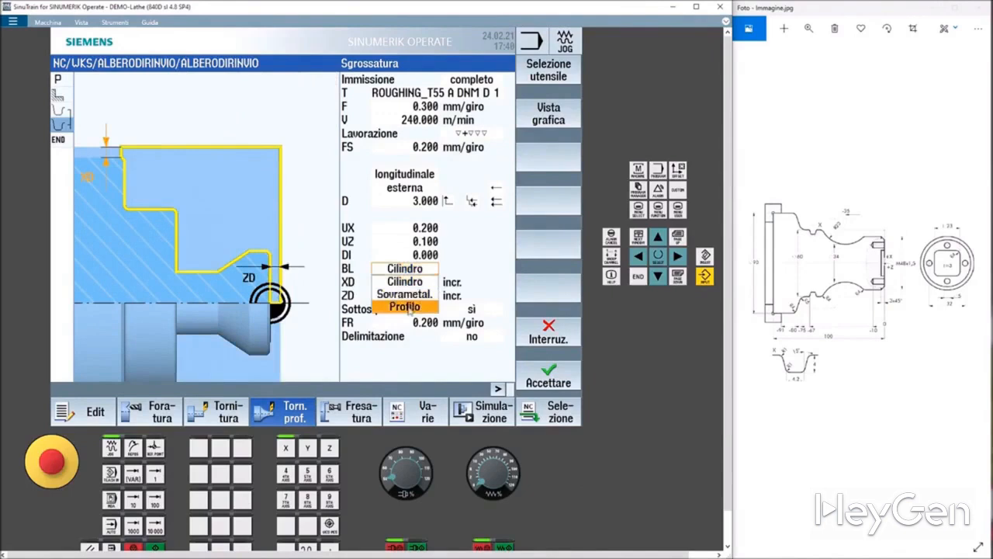
pyautogui.click(409, 308)
# Accept the roughing cycle and try to simulate the program, dismissing the simulation message.
pyautogui.click(547, 379)
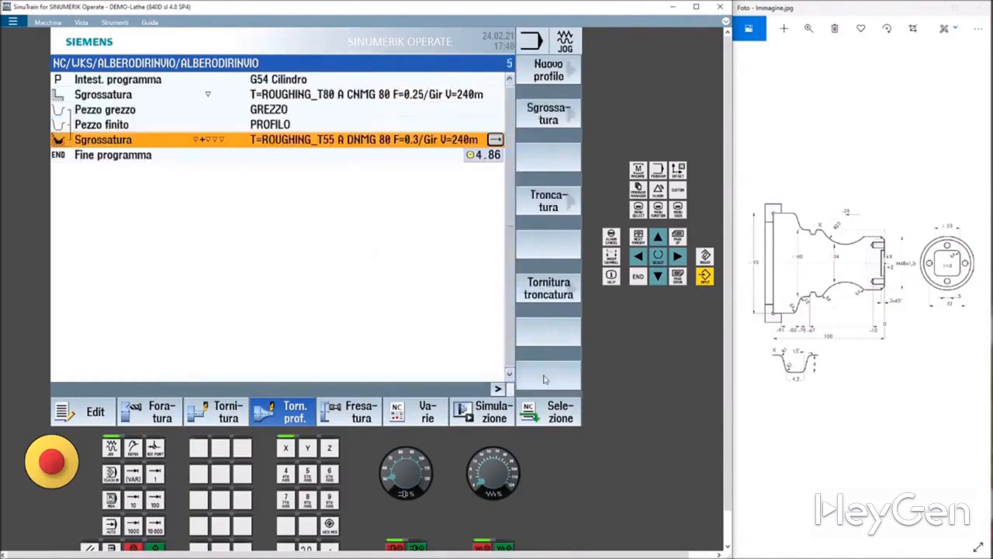
pyautogui.click(487, 416)
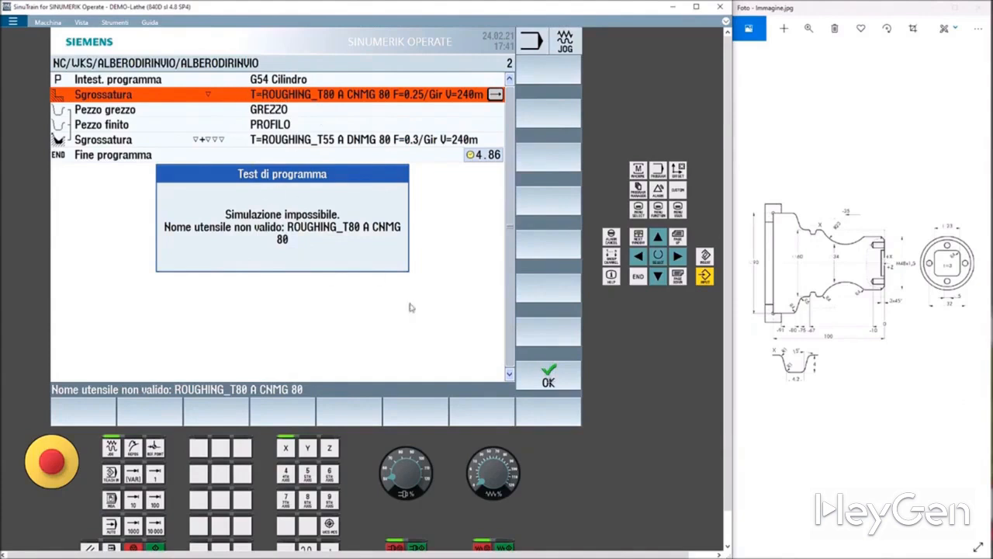
pyautogui.click(551, 379)
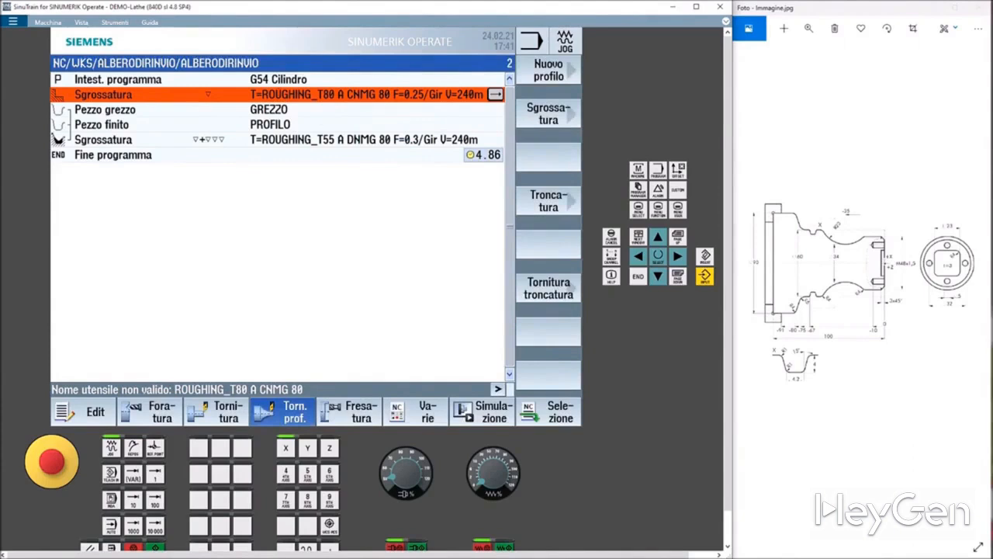
# Replace the first roughing cycle's tool with ROUGHING_T55 A DNMG and accept the cycle.
pyautogui.click(494, 94)
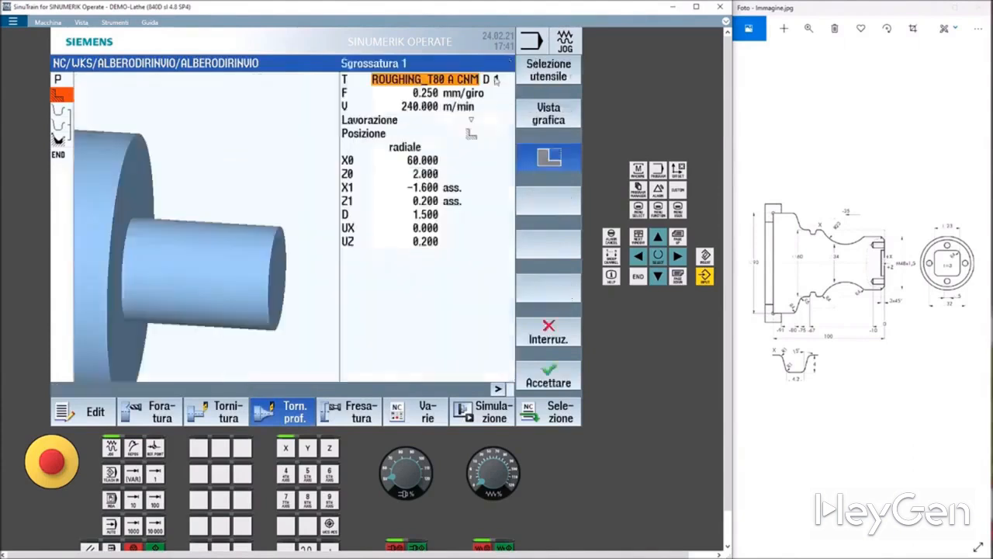
pyautogui.click(535, 71)
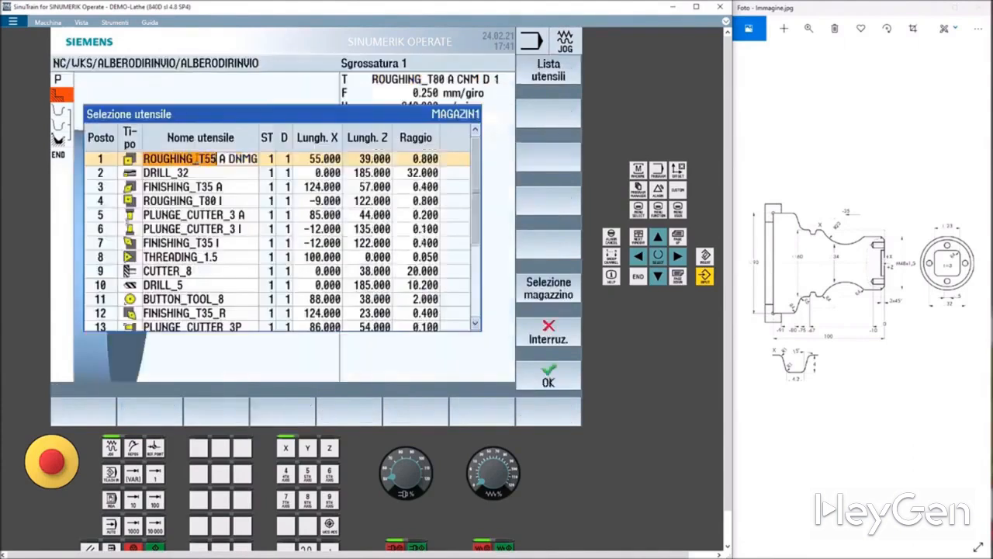
pyautogui.click(549, 376)
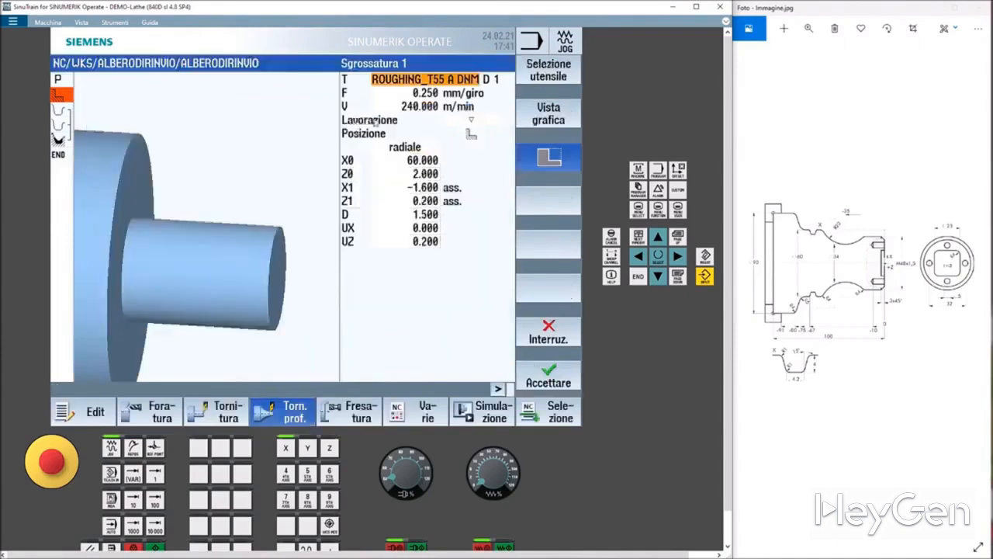
pyautogui.click(546, 375)
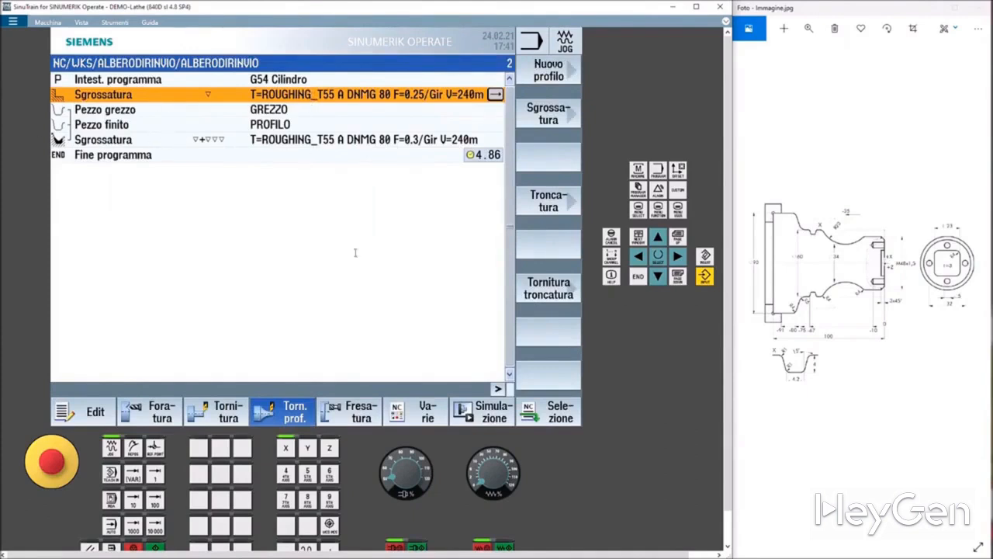
# Simulate the program and inspect the machined shaft in the side view before returning to the editor.
pyautogui.click(494, 412)
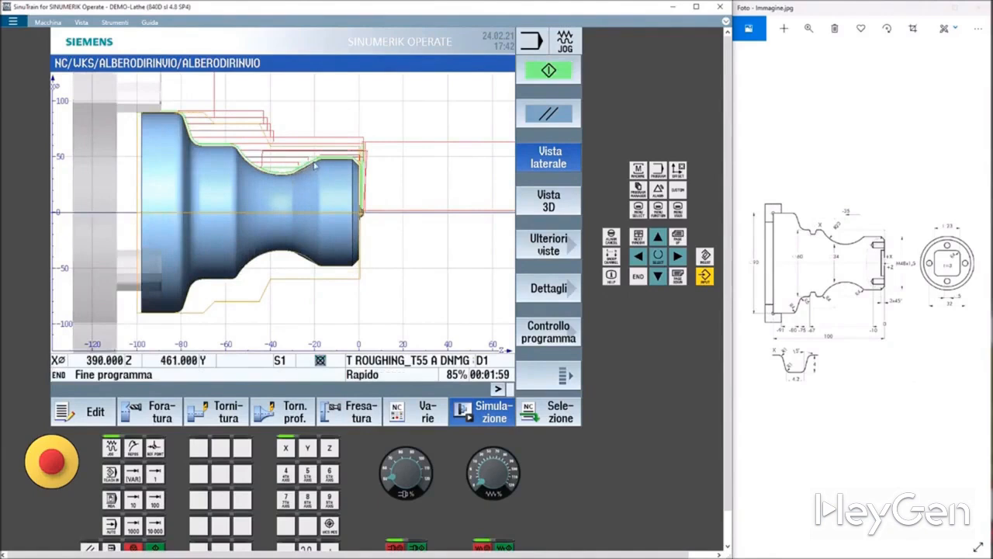
pyautogui.scroll(4, 308, 175)
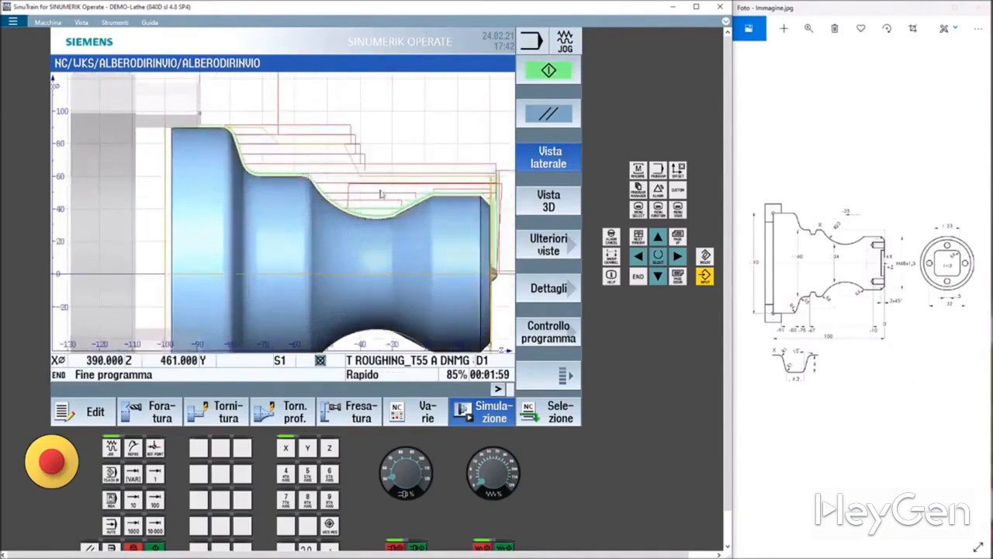
pyautogui.moveTo(377, 201); pyautogui.dragTo(349, 183)
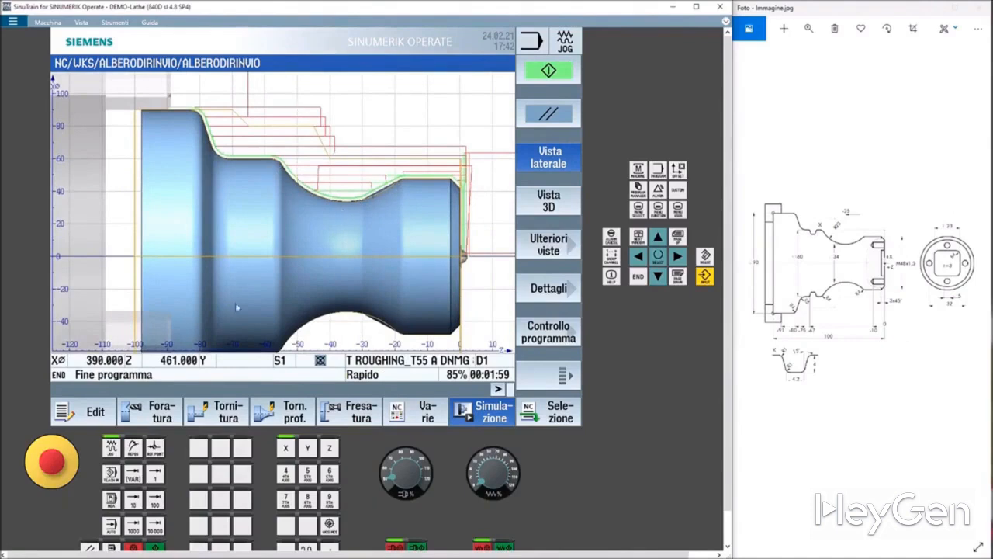
pyautogui.click(95, 412)
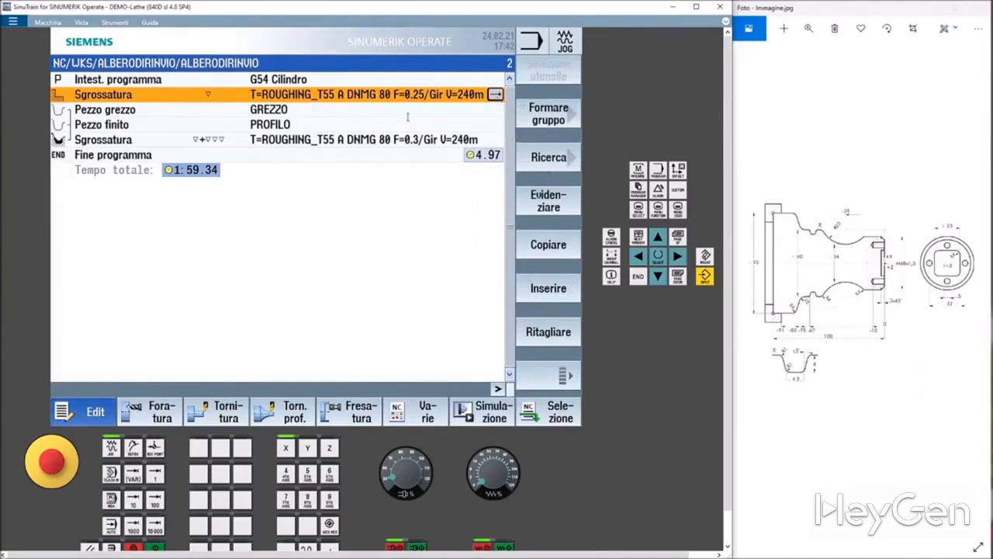
# Open the first roughing cycle's tool selection, browse the magazine and switch to the full tool list.
pyautogui.click(278, 140)
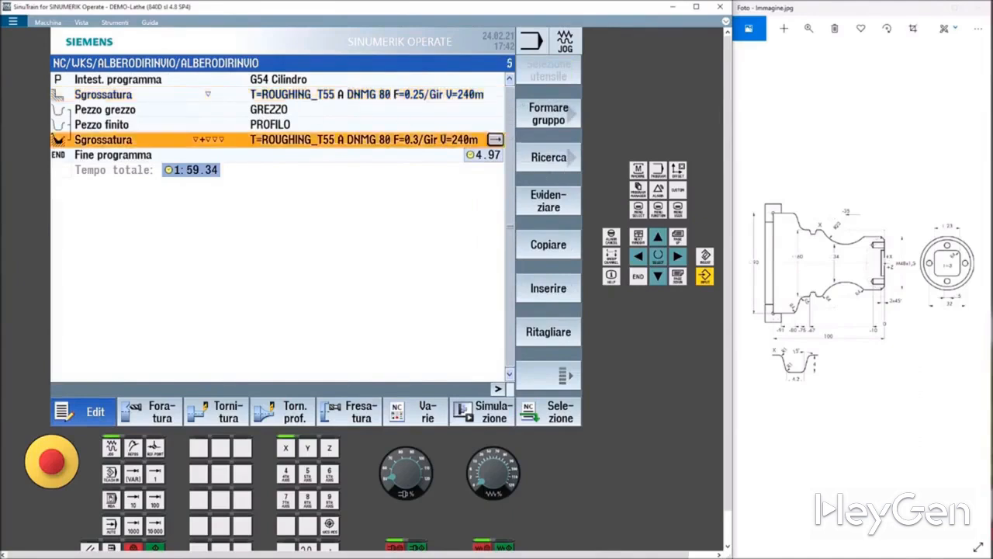
pyautogui.click(445, 87)
pyautogui.click(445, 93)
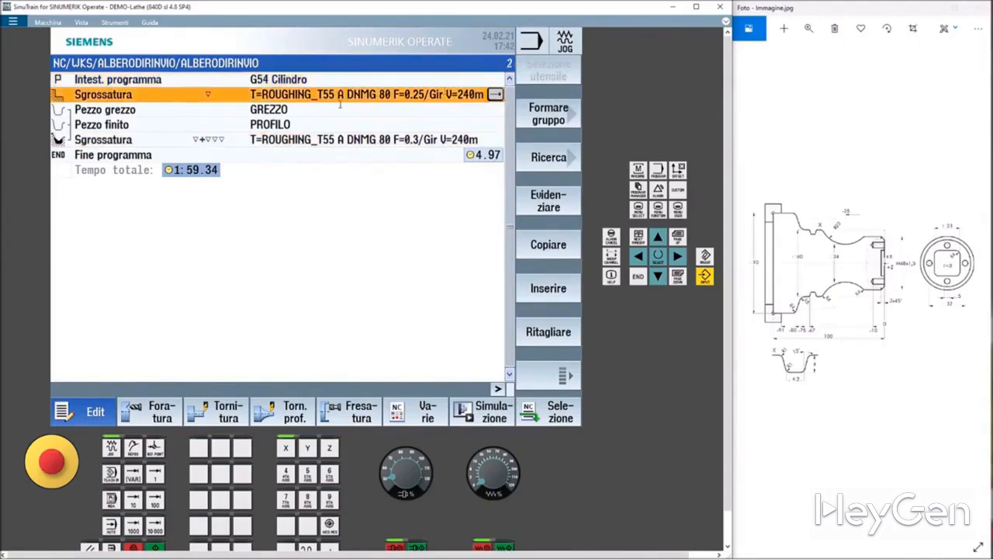
pyautogui.click(494, 95)
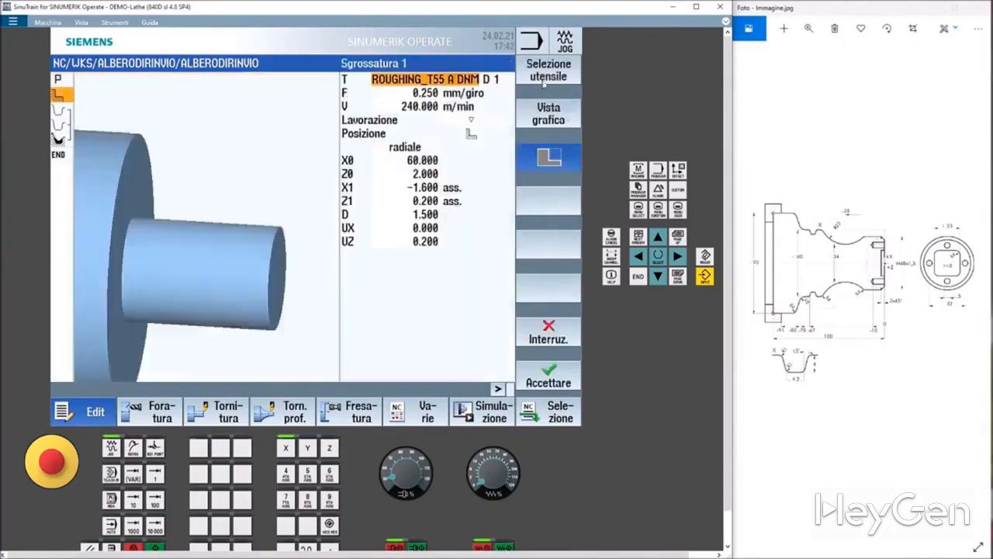
pyautogui.click(537, 74)
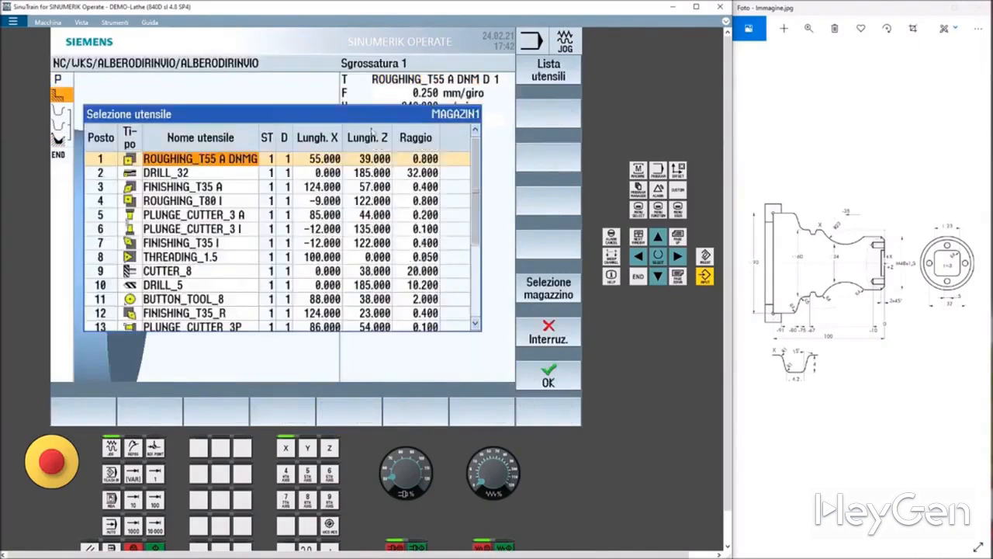
pyautogui.scroll(-3, 406, 265)
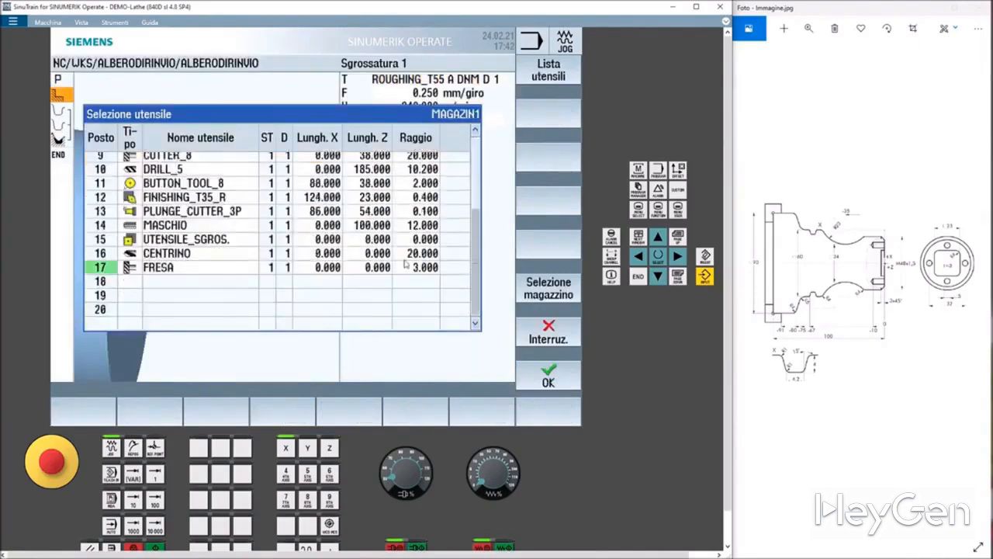
pyautogui.scroll(3, 405, 265)
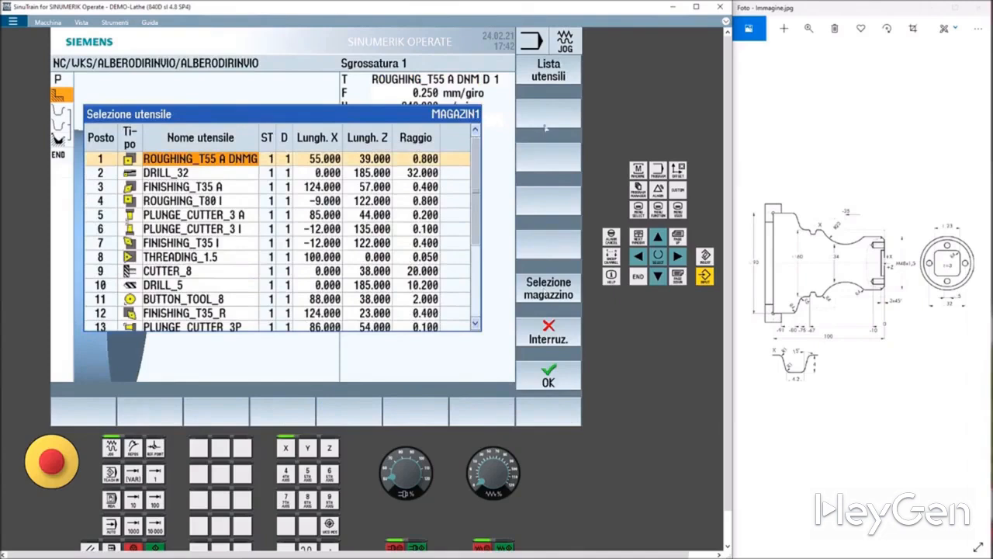
pyautogui.click(537, 82)
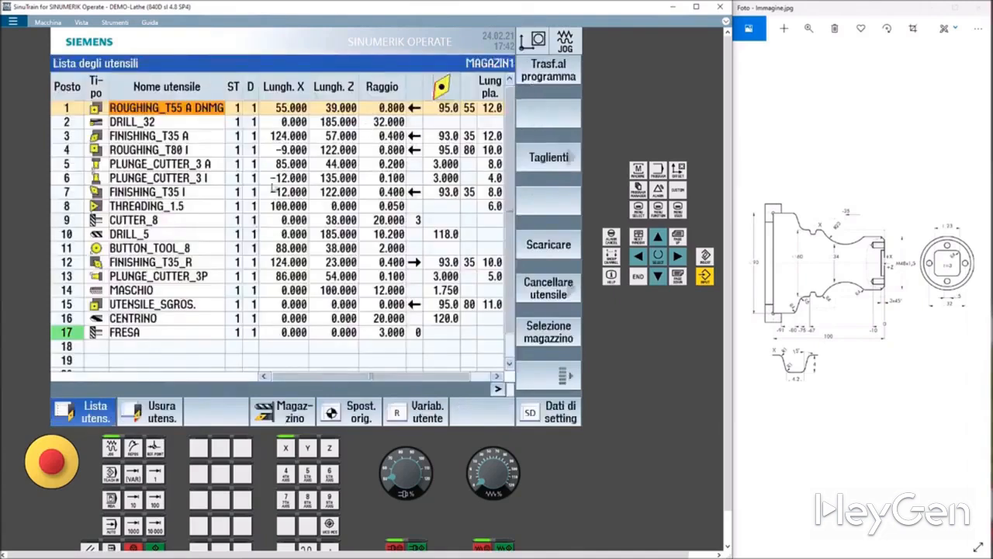
# Start loading a tool into empty magazine place 18 and switch the tool list to NC memory.
pyautogui.scroll(-1, 257, 201)
pyautogui.scroll(1, 254, 203)
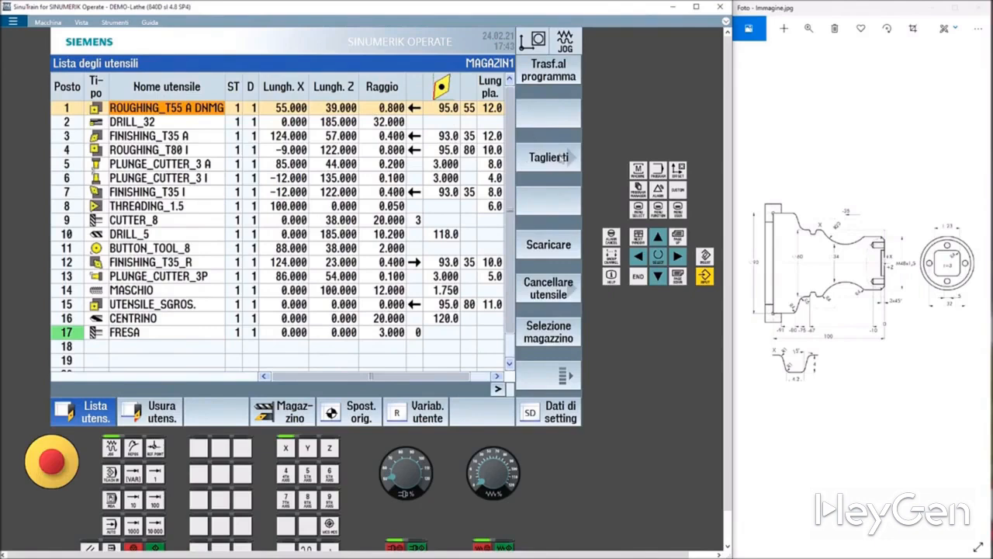
pyautogui.click(172, 347)
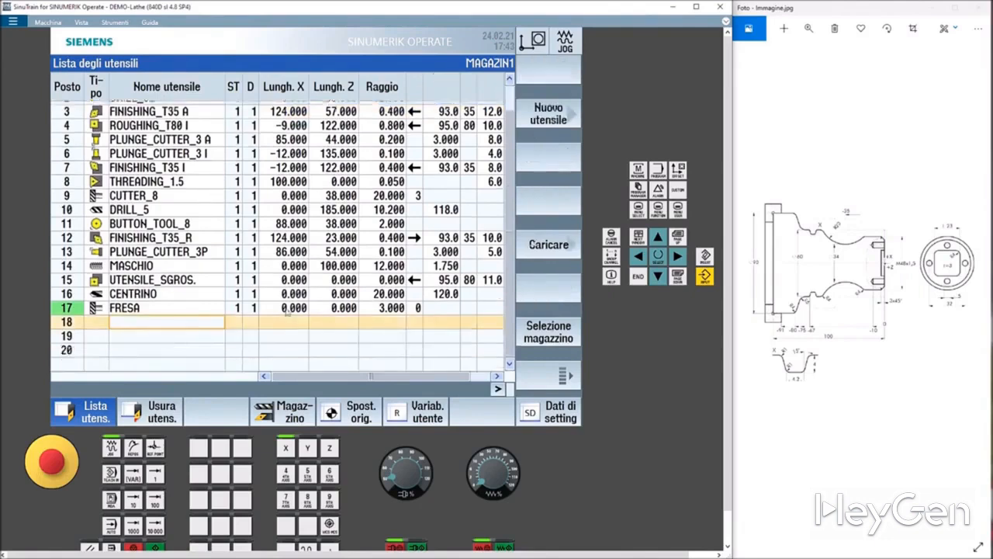
pyautogui.click(528, 256)
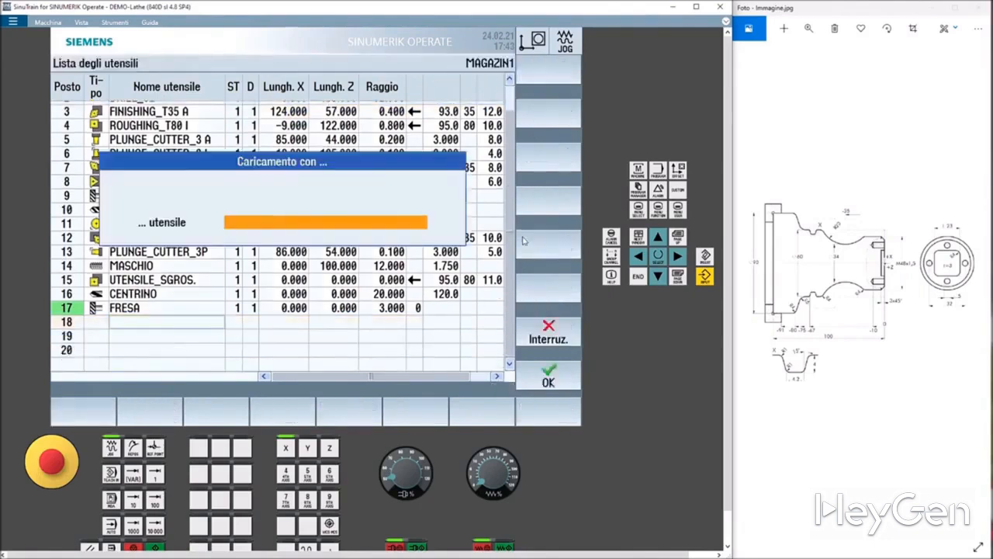
pyautogui.click(547, 378)
pyautogui.click(548, 331)
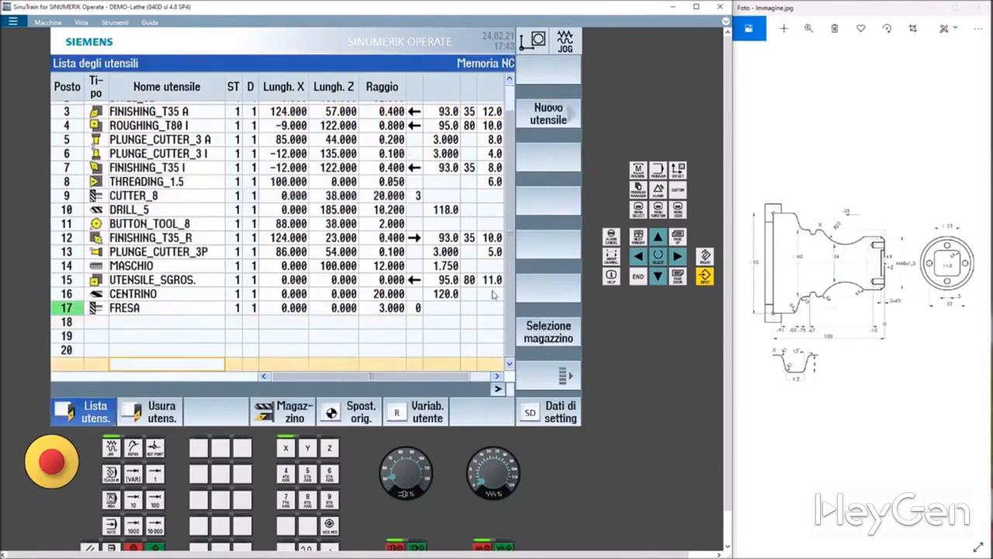
pyautogui.click(549, 115)
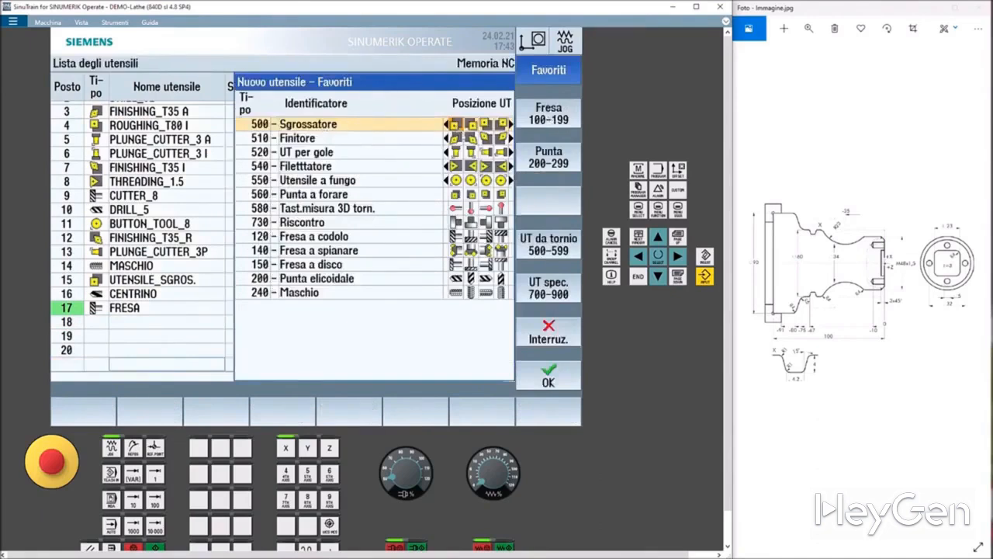
pyautogui.click(549, 377)
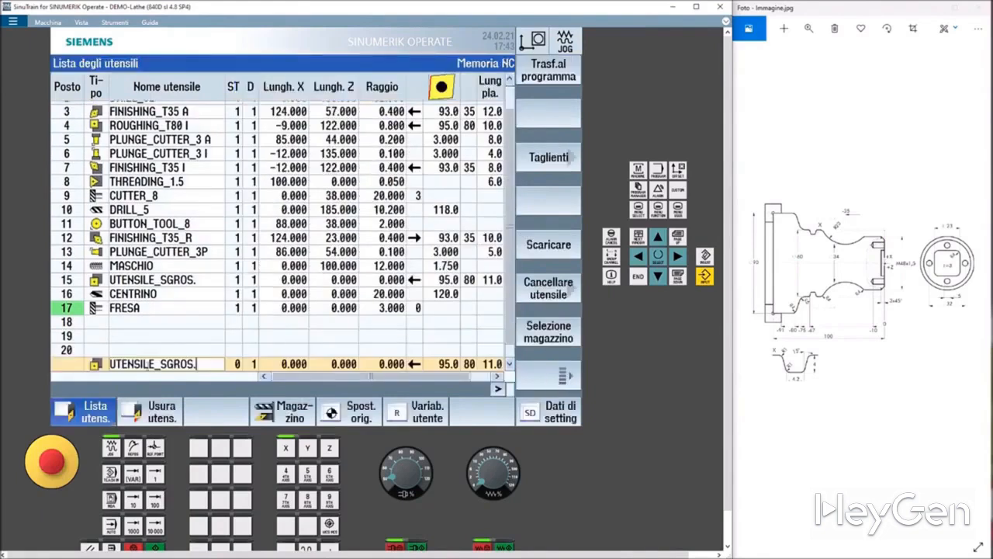
pyautogui.scroll(2, 165, 365)
pyautogui.click(133, 110)
pyautogui.scroll(1, 165, 164)
pyautogui.click(131, 113)
pyautogui.click(536, 253)
pyautogui.scroll(-3, 233, 264)
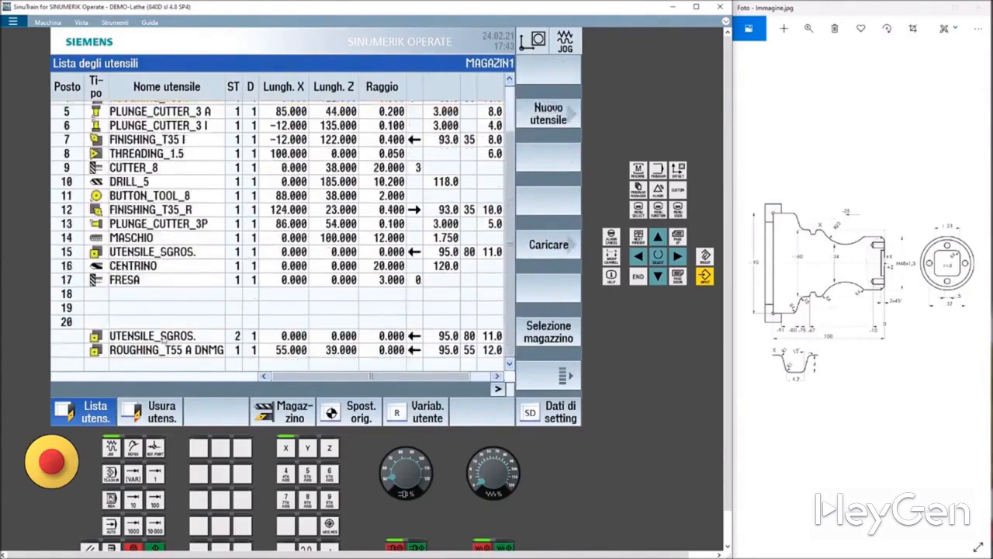
pyautogui.click(159, 336)
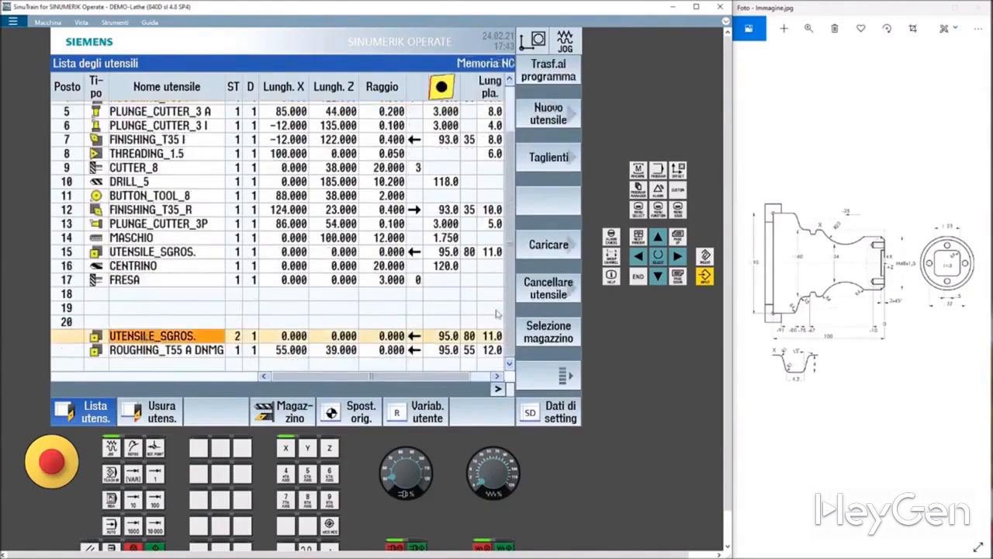
pyautogui.click(541, 247)
# Load ROUGHING_T55 A DNMG into magazine place 18.
pyautogui.click(548, 377)
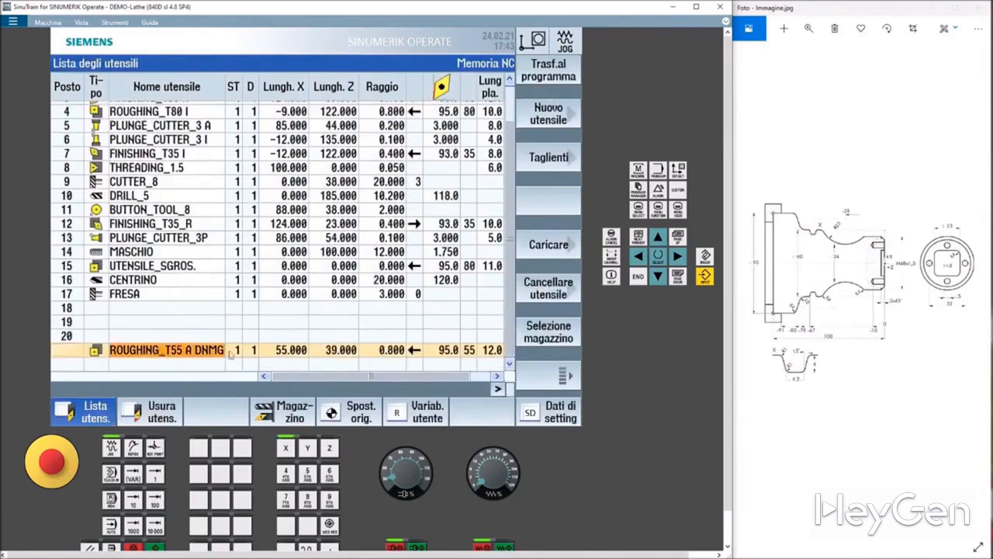
pyautogui.click(552, 250)
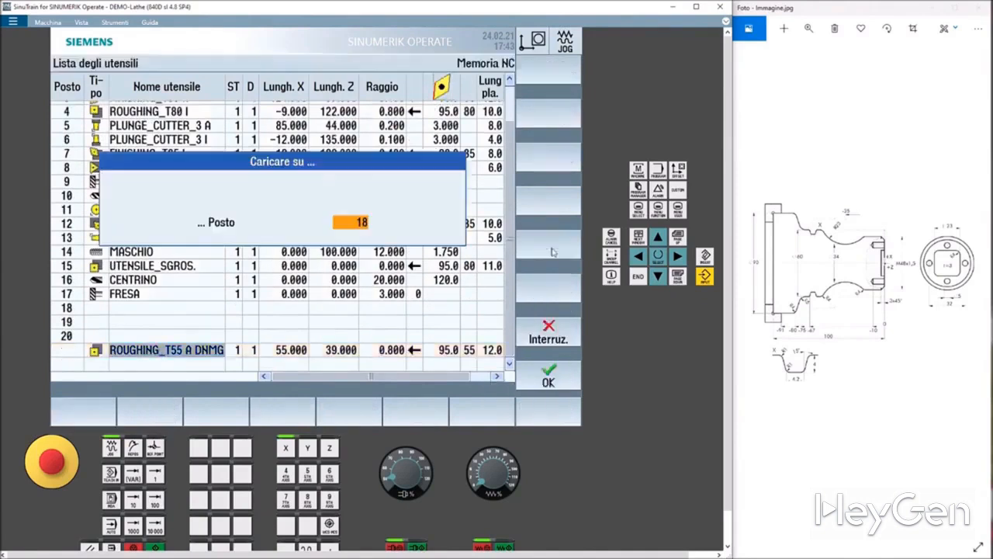
pyautogui.click(546, 379)
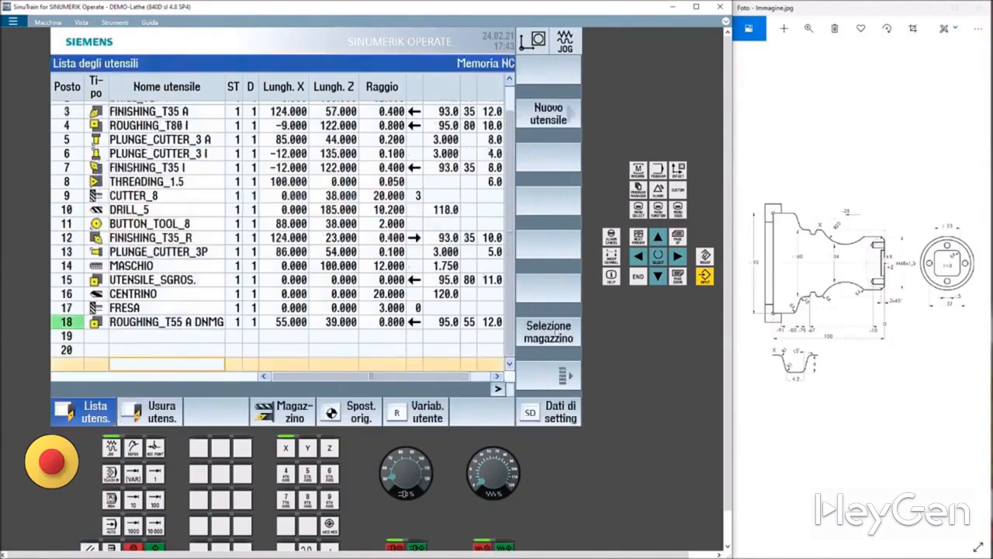
# Transfer UTENSILE_SGROS. from magazine place 1 to the first roughing cycle and accept the cycle.
pyautogui.scroll(1, 380, 219)
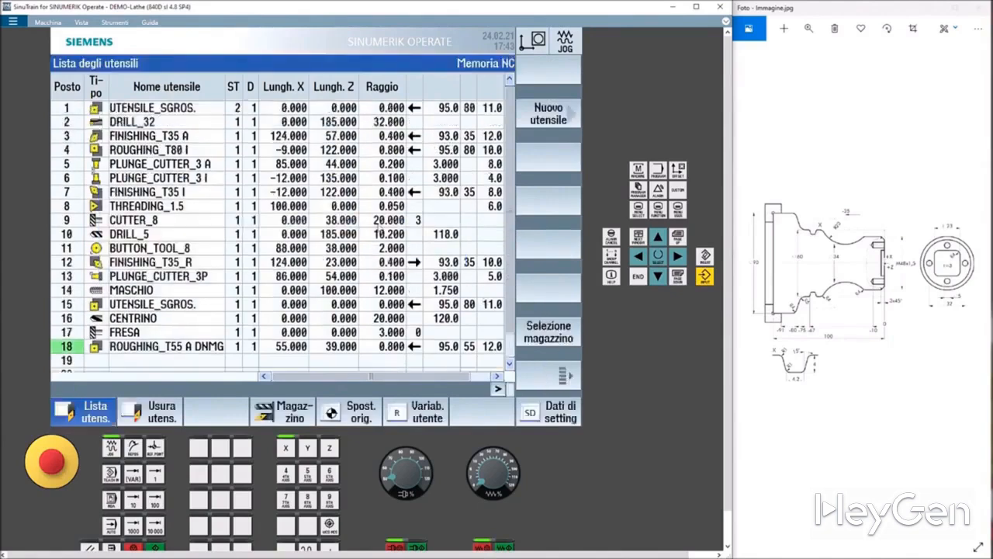
pyautogui.click(116, 107)
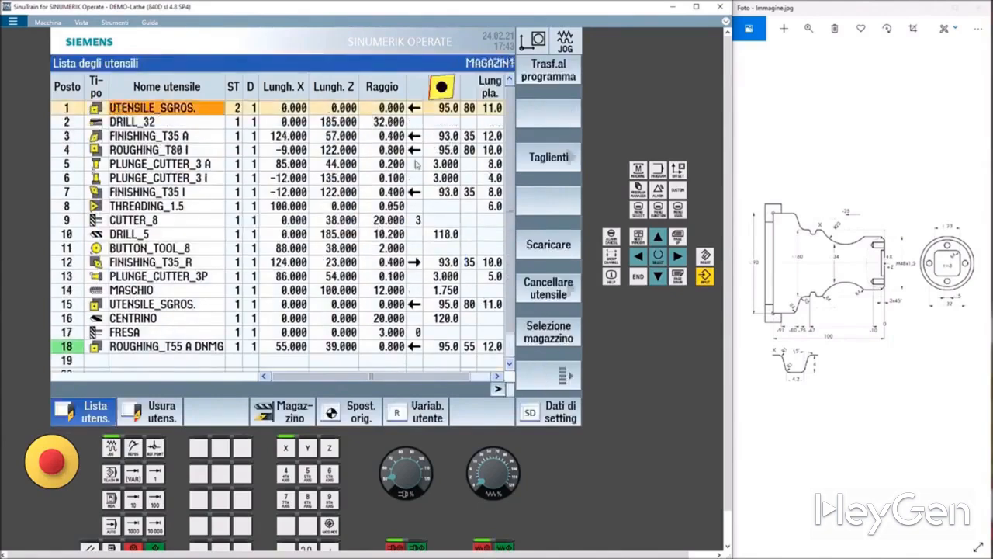
pyautogui.click(561, 81)
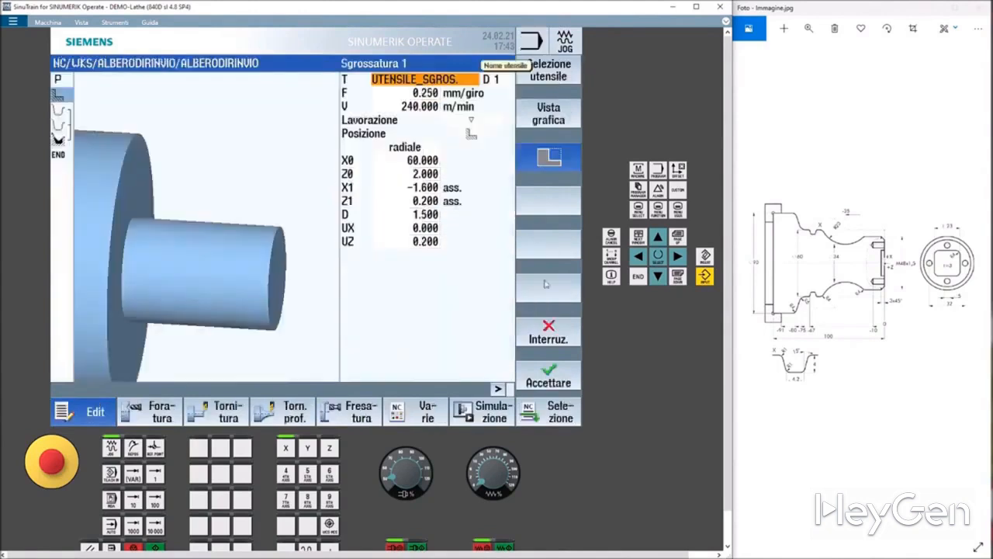
pyautogui.click(549, 382)
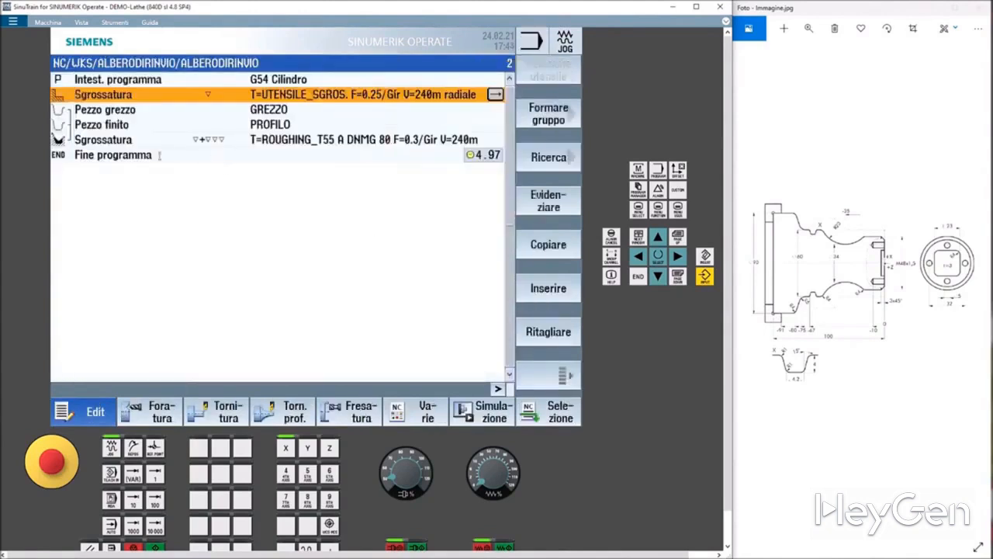
# Open the second roughing cycle and set its machining type to roughing only.
pyautogui.click(343, 135)
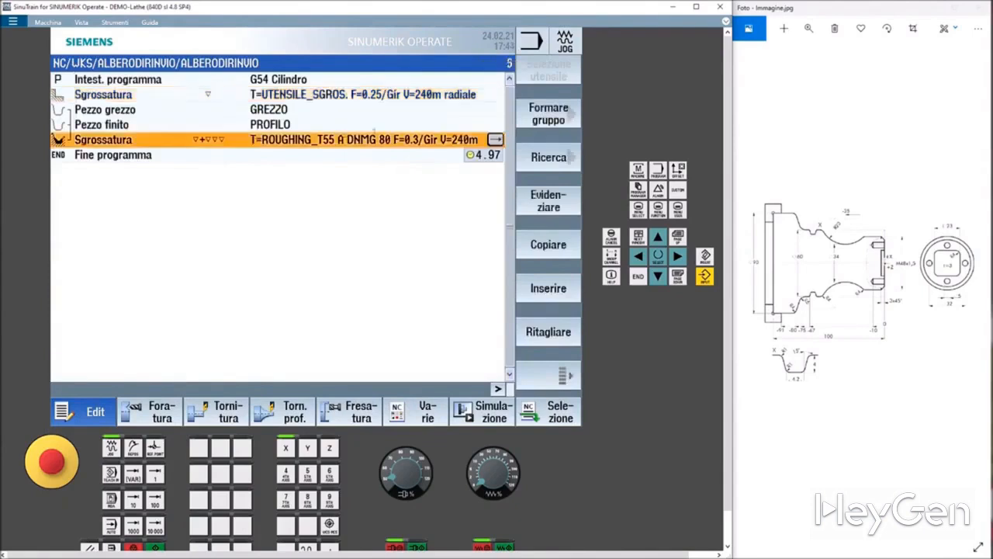
pyautogui.click(495, 139)
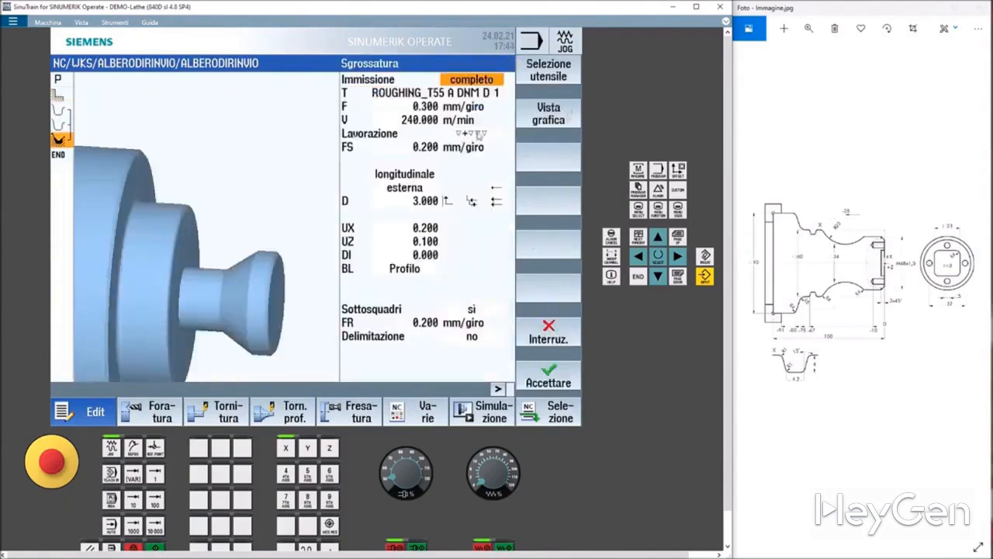
pyautogui.click(475, 135)
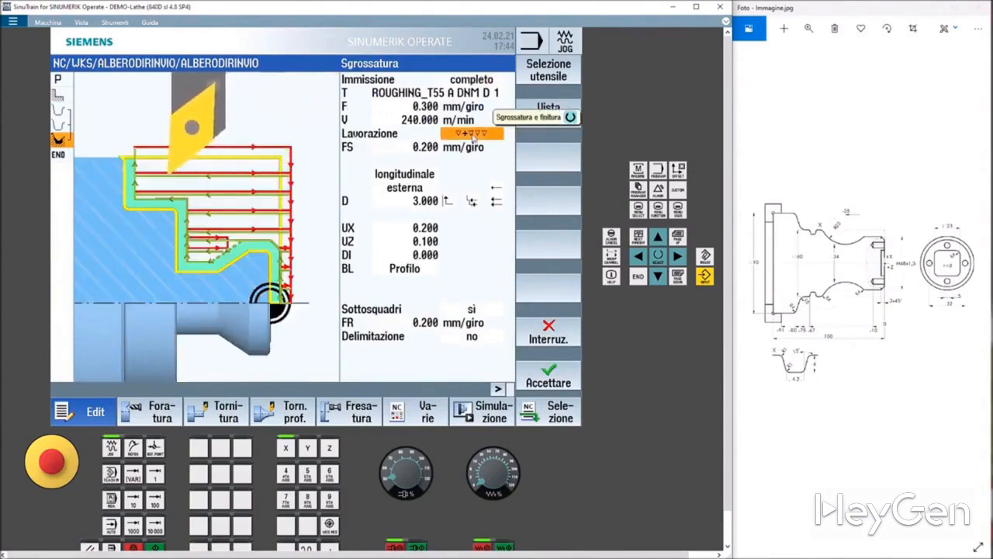
pyautogui.click(473, 135)
pyautogui.click(473, 146)
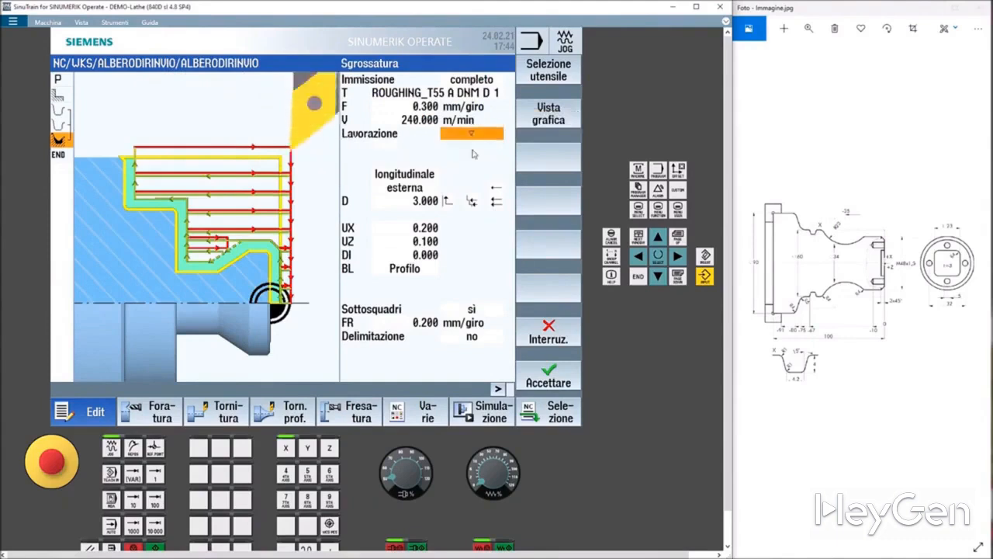
# Select ROUGHING_T55 A DNMG from magazine place 18 as the cycle's tool and accept the cycle.
pyautogui.click(432, 93)
pyautogui.click(549, 71)
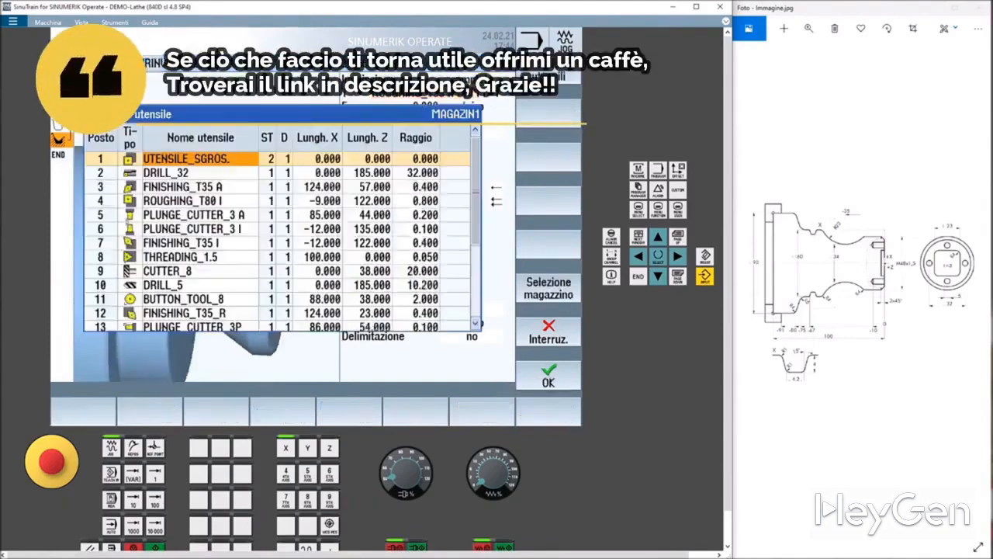
pyautogui.scroll(-2, 183, 194)
pyautogui.scroll(-2, 183, 194)
pyautogui.click(165, 281)
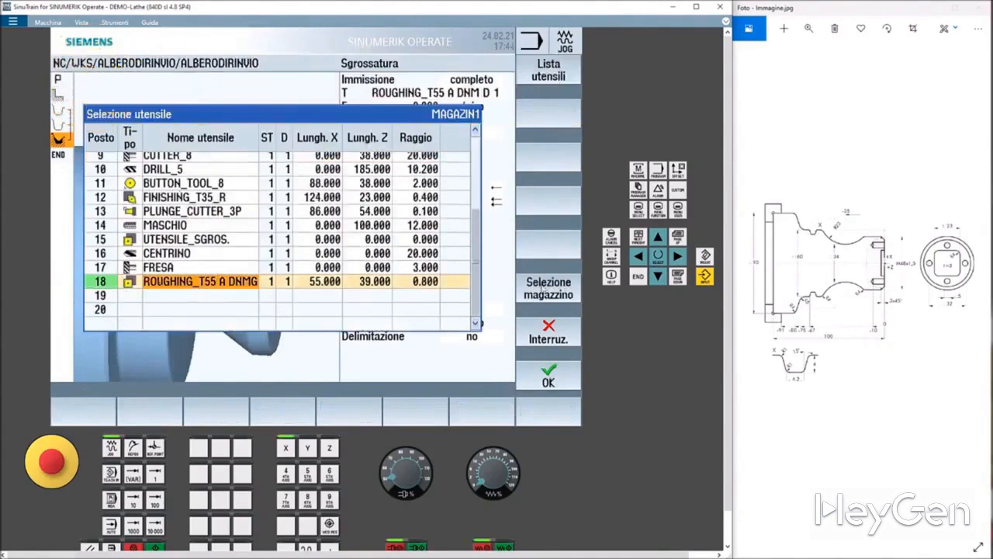
pyautogui.click(552, 386)
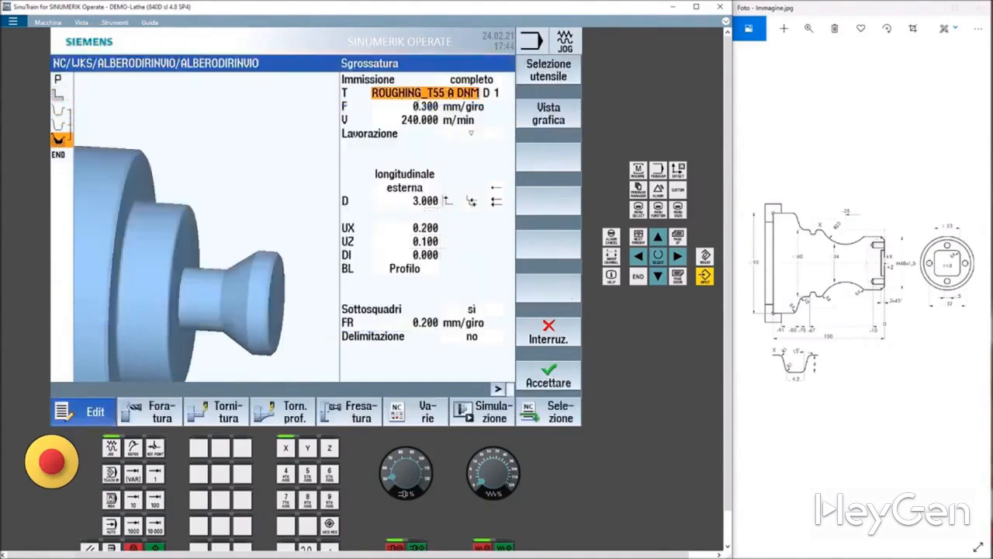
pyautogui.click(549, 378)
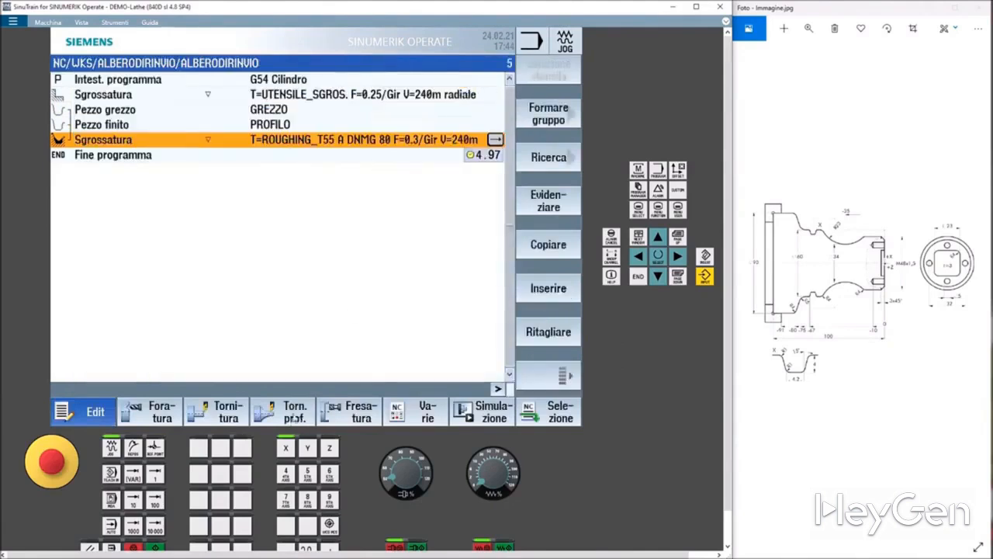
# Add a new contour roughing cycle and set its machining type to finishing.
pyautogui.click(297, 417)
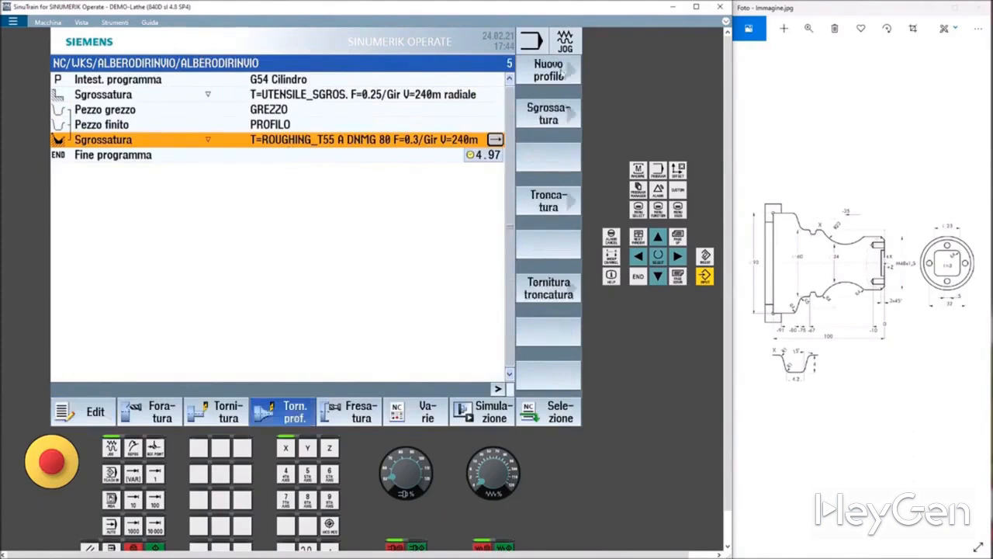
pyautogui.click(561, 112)
pyautogui.click(492, 138)
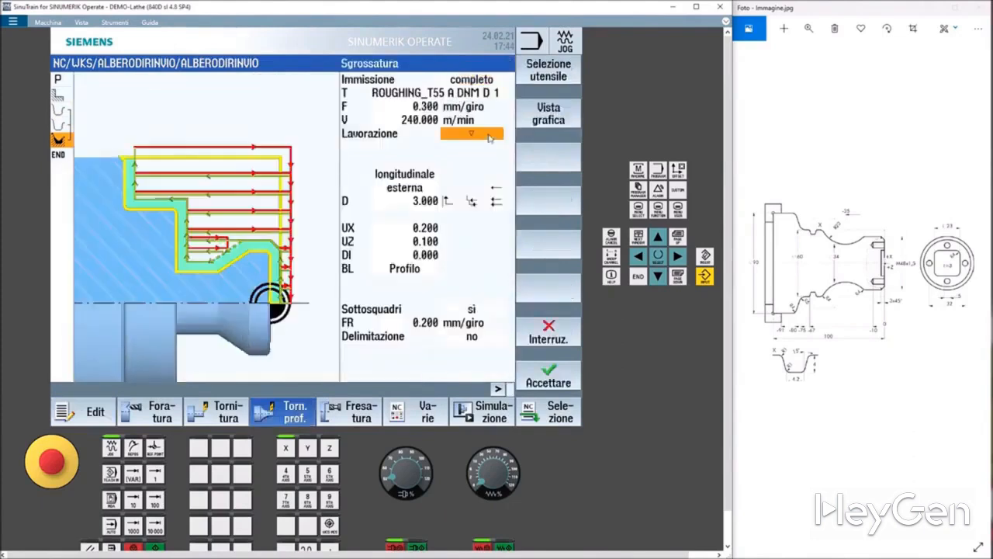
pyautogui.click(472, 140)
pyautogui.click(472, 161)
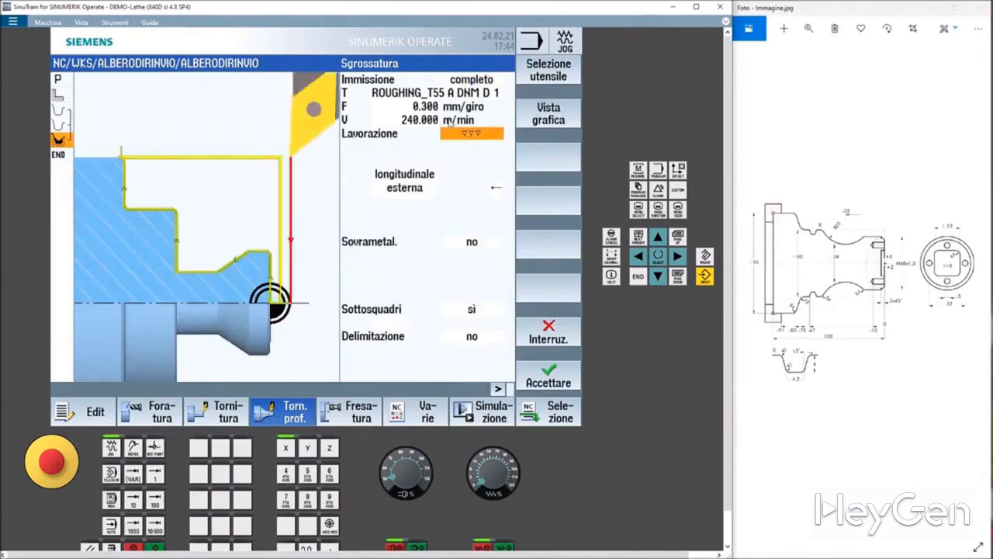
# Select FINISHING_T35 A from the magazine as the finishing cycle's tool.
pyautogui.click(436, 94)
pyautogui.click(537, 70)
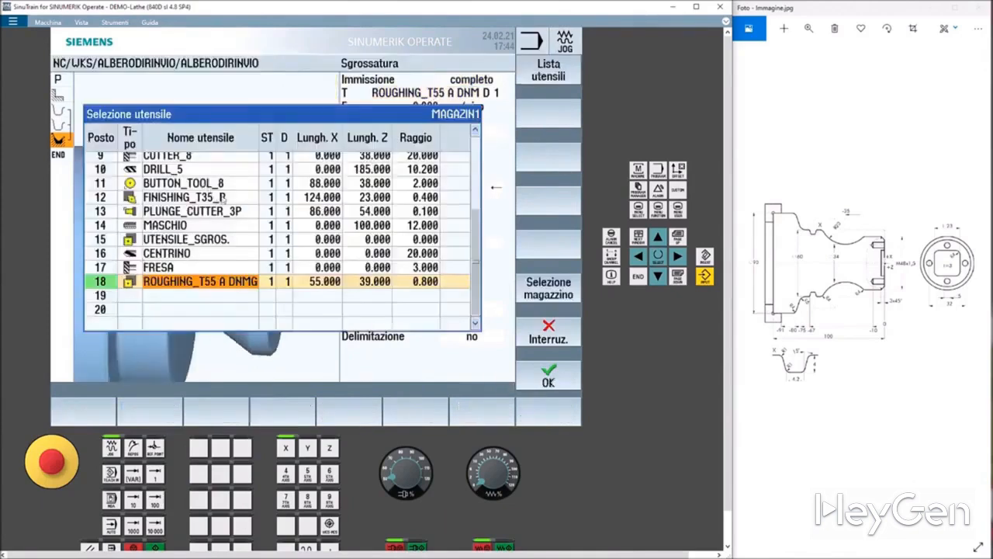
pyautogui.scroll(3, 224, 197)
pyautogui.click(190, 188)
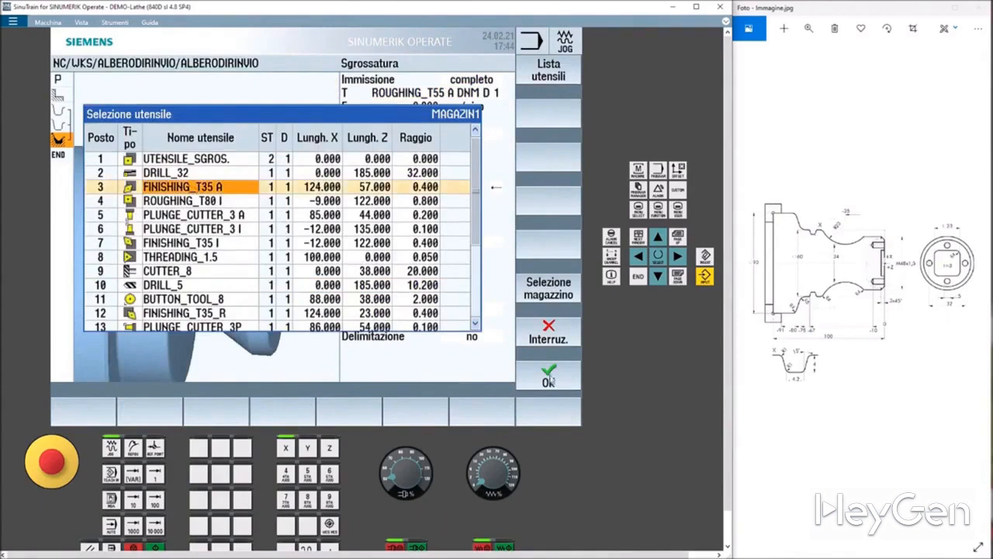
pyautogui.click(548, 377)
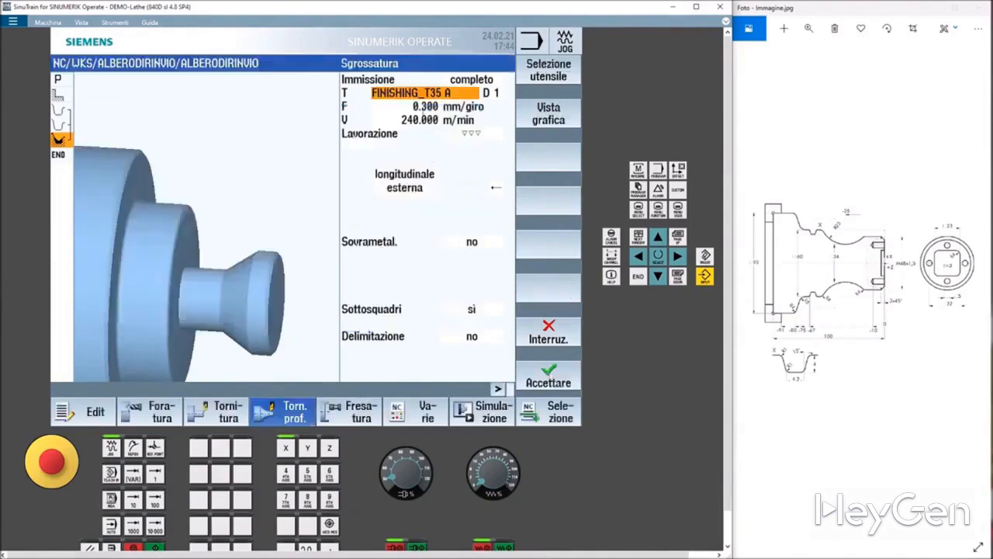
# Set the finishing cycle's feed to 0.200 mm/rev and accept the cycle.
pyautogui.click(424, 108)
pyautogui.click(425, 107)
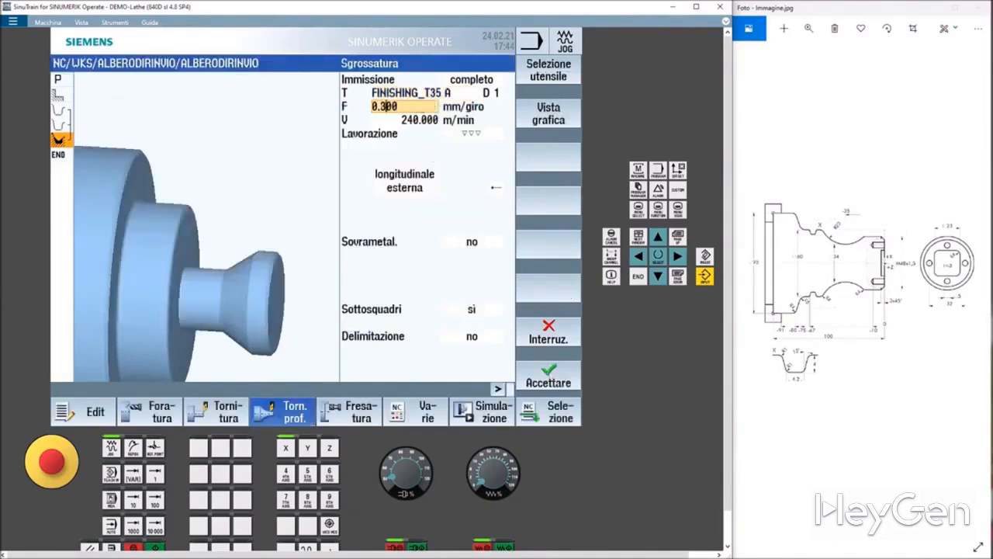
pyautogui.click(540, 378)
# Simulate the program, lower the feed override to 55% and enable single-block mode.
pyautogui.click(484, 413)
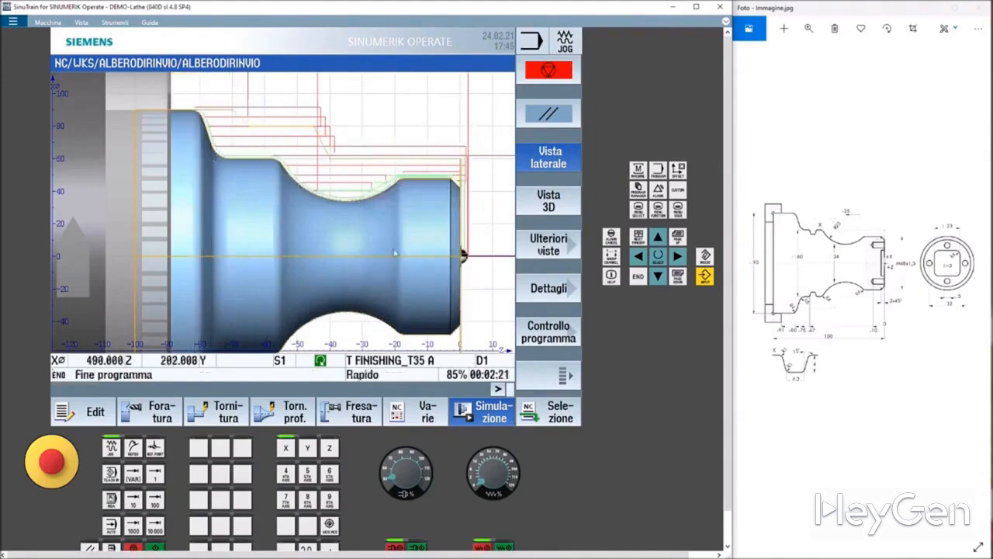
pyautogui.click(564, 375)
pyautogui.click(564, 377)
pyautogui.click(551, 334)
pyautogui.click(547, 167)
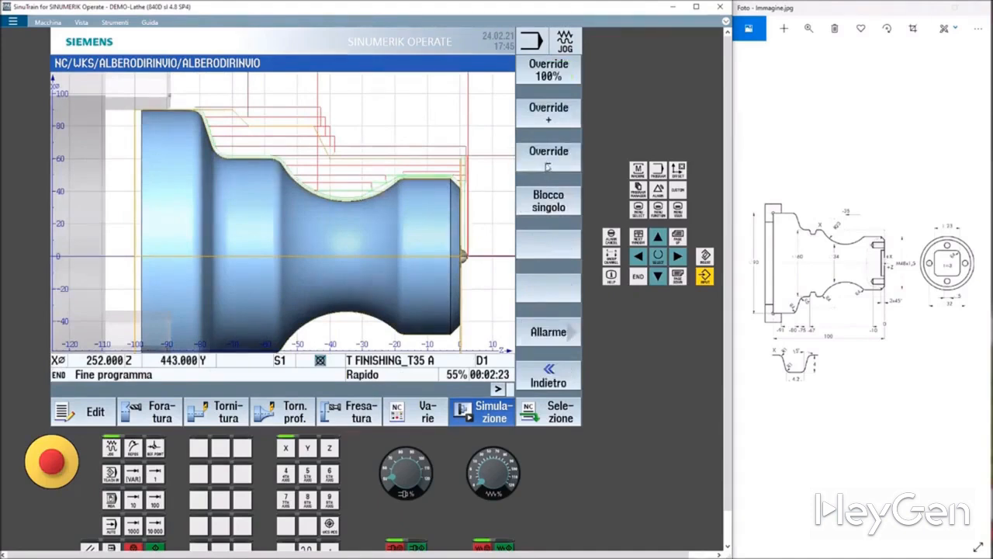
pyautogui.click(557, 204)
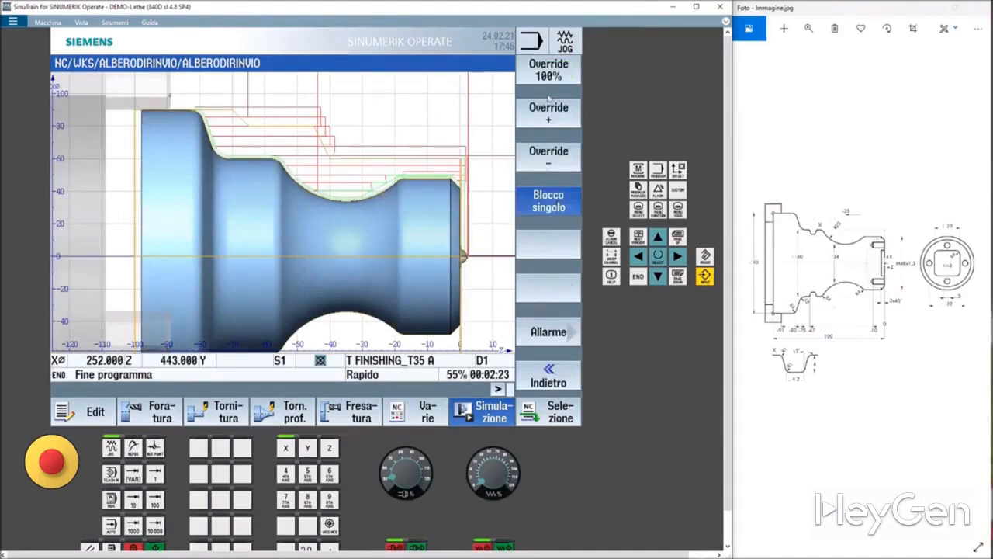
pyautogui.click(551, 379)
# Restart the simulation and advance it block by block, checking the part in 3D and then side view.
pyautogui.click(550, 69)
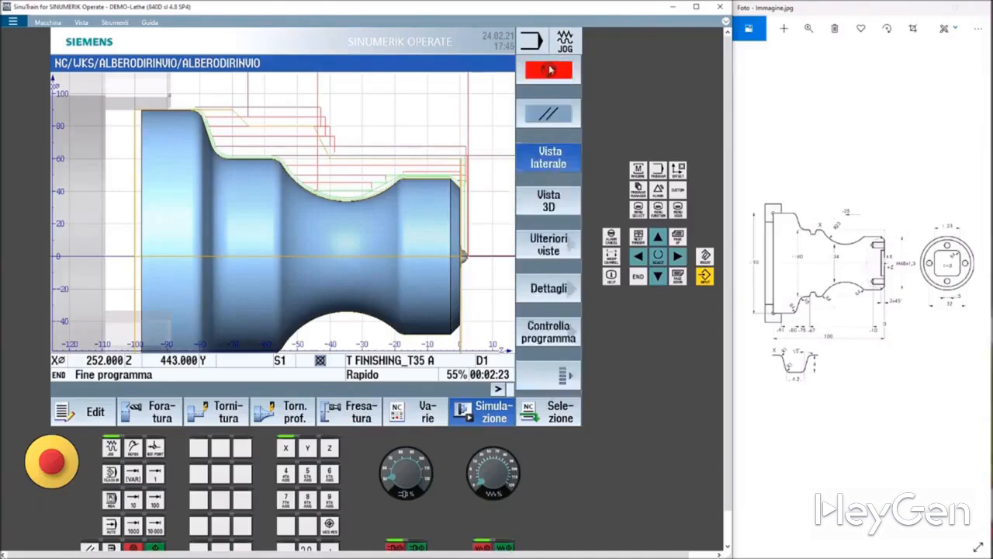
pyautogui.click(550, 70)
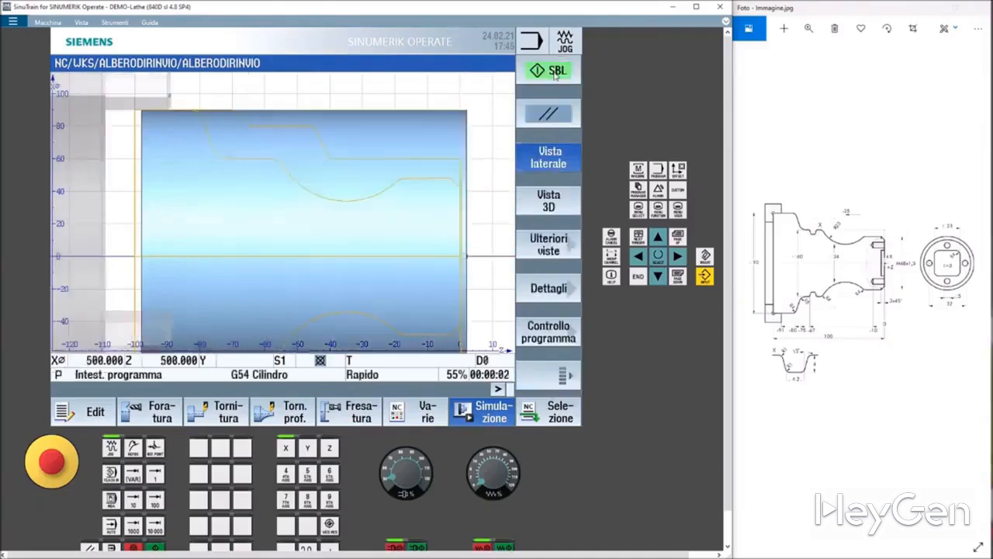
pyautogui.click(553, 73)
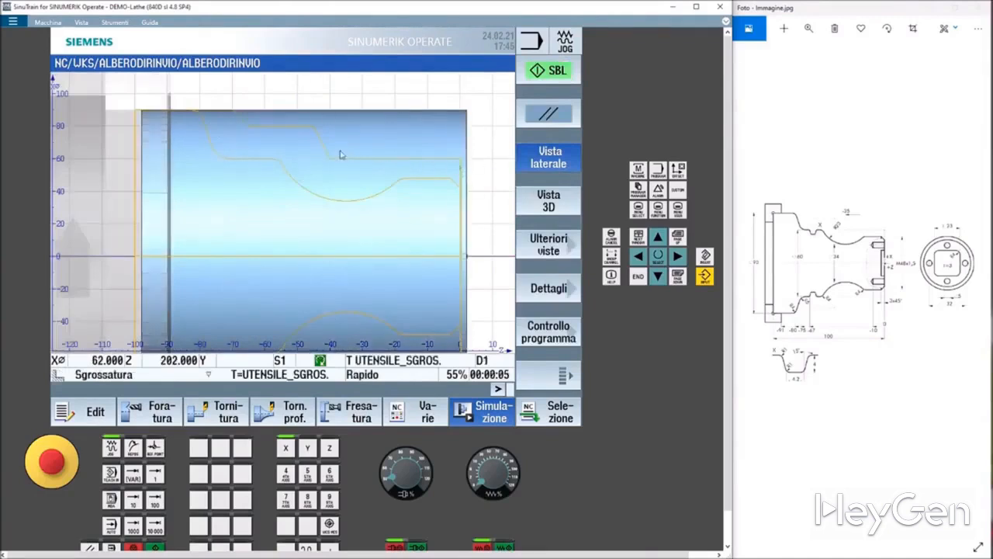
pyautogui.click(558, 72)
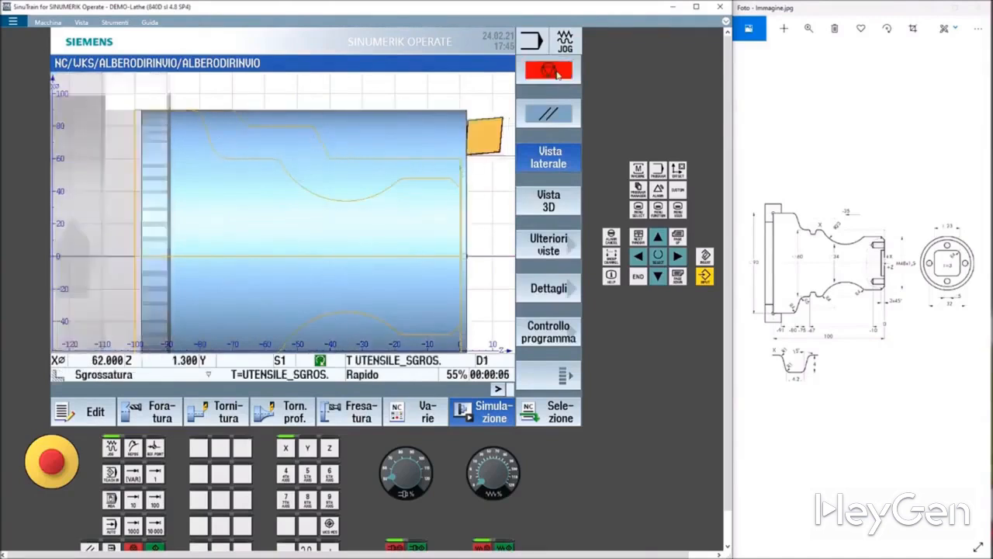
pyautogui.click(557, 72)
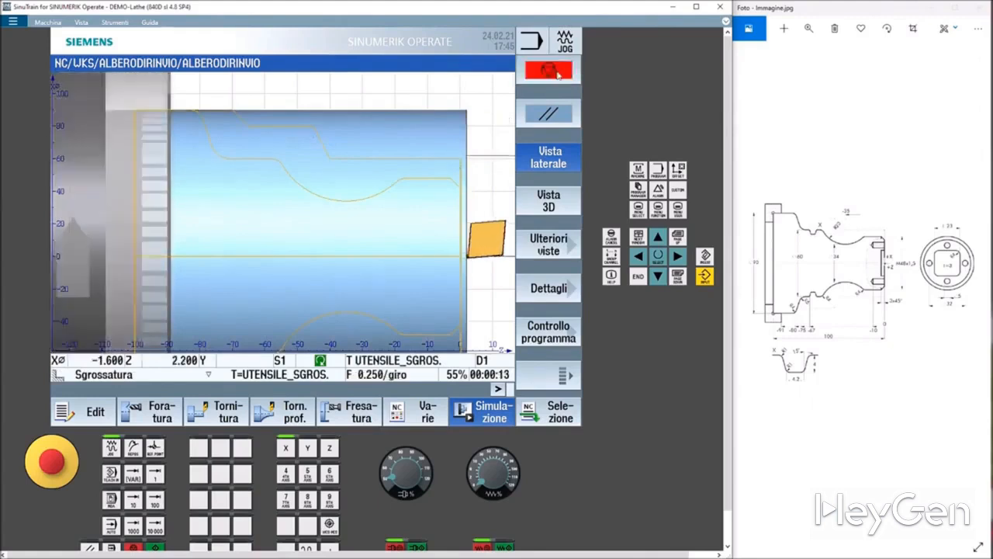
pyautogui.click(557, 72)
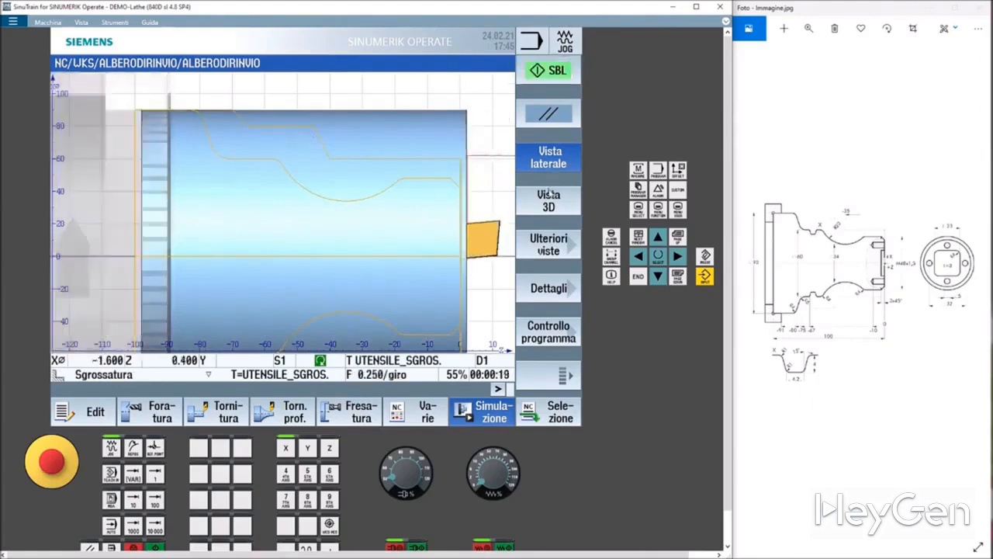
pyautogui.click(550, 196)
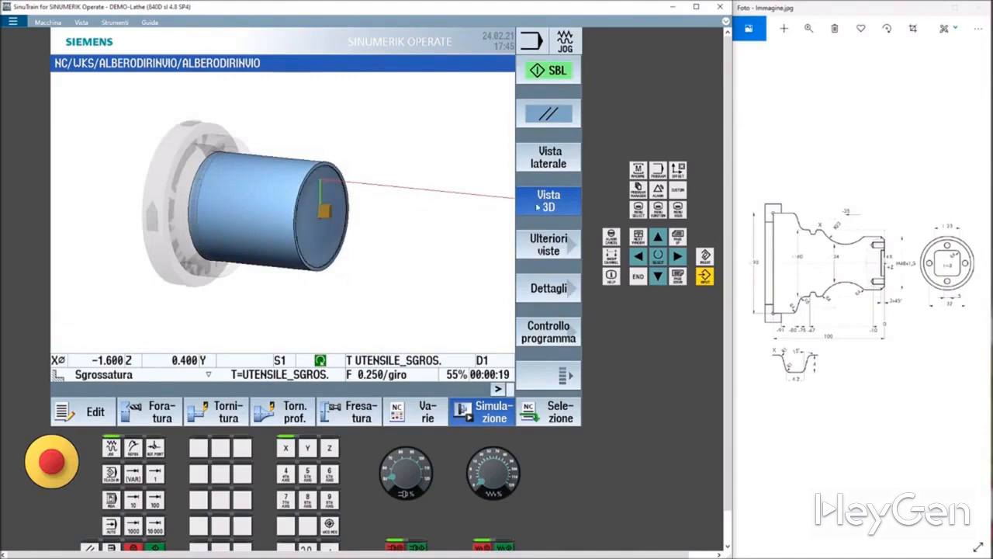
pyautogui.click(548, 163)
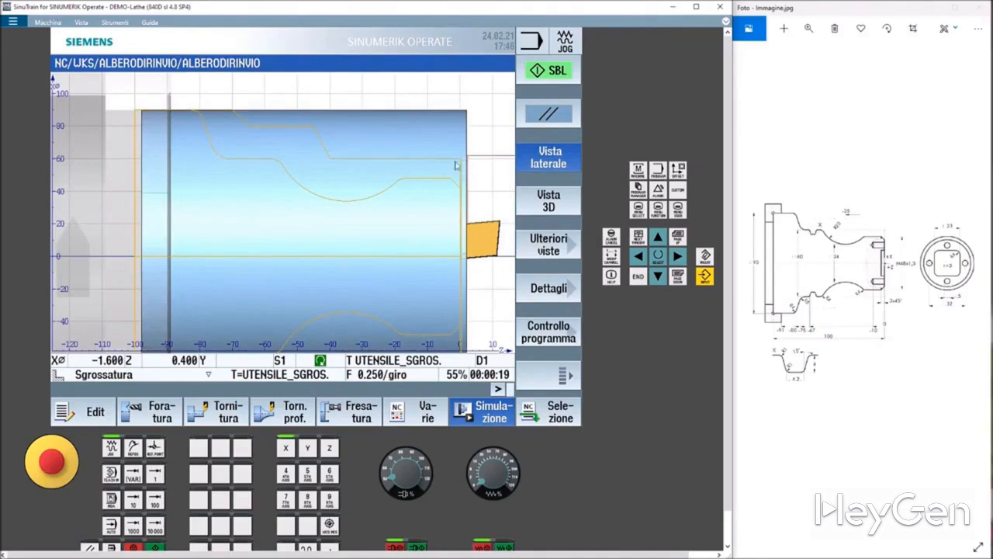
# Continue stepping the simulation block by block through the roughing cycle.
pyautogui.click(548, 72)
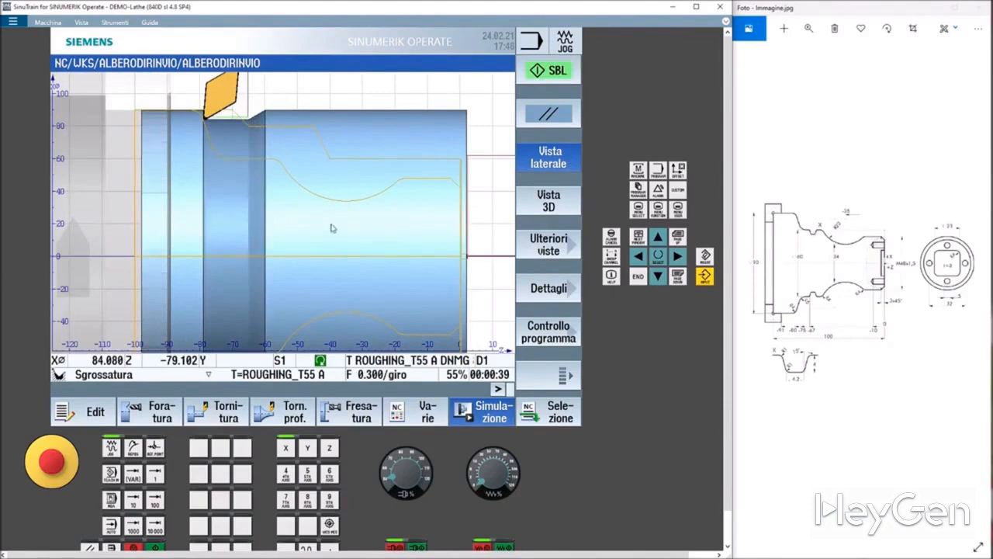
pyautogui.click(550, 71)
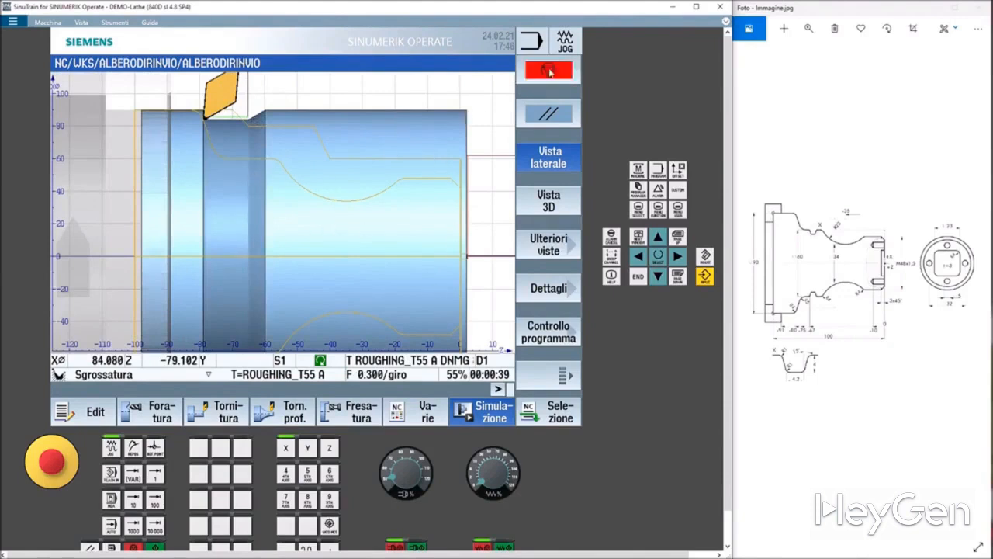
pyautogui.click(550, 71)
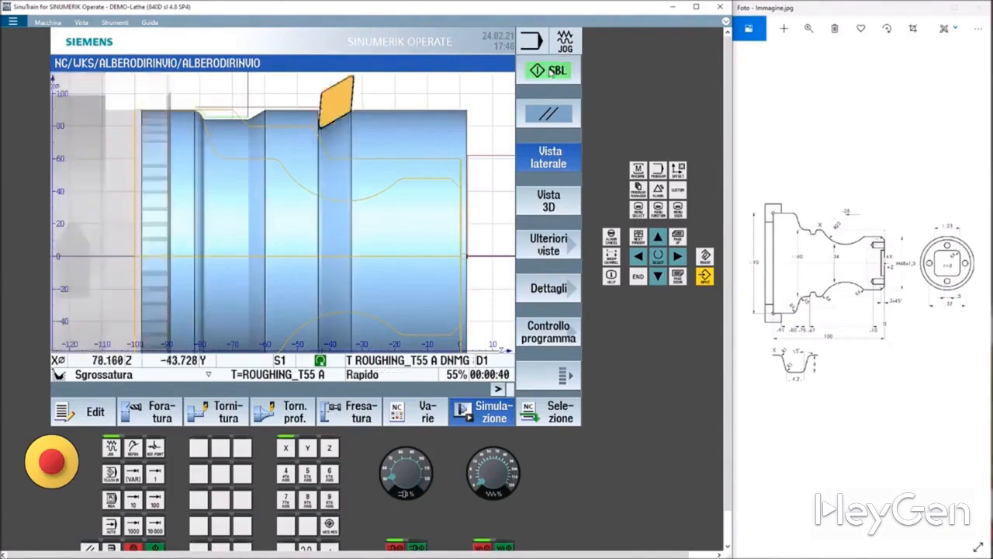
pyautogui.click(550, 70)
pyautogui.click(550, 70)
pyautogui.click(550, 70)
pyautogui.click(550, 70)
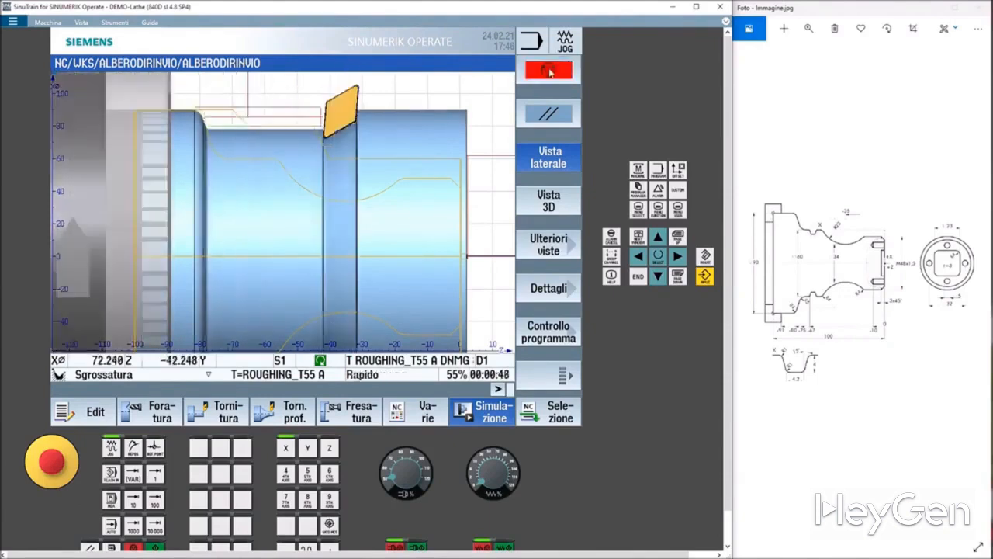
pyautogui.click(551, 70)
pyautogui.click(551, 71)
# Turn off single-block mode, resume the simulation and watch the finishing pass in the 3D view.
pyautogui.click(567, 376)
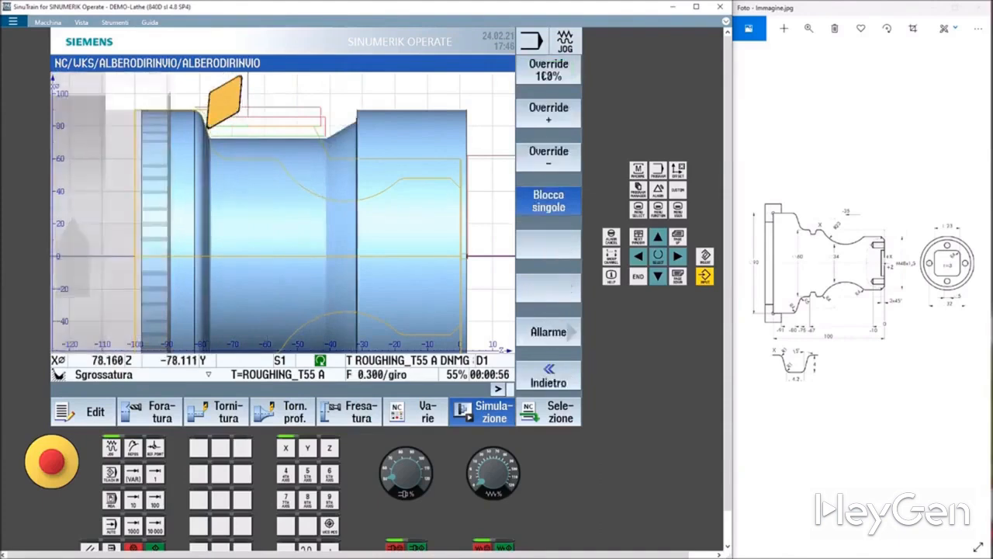
pyautogui.click(563, 208)
pyautogui.click(567, 377)
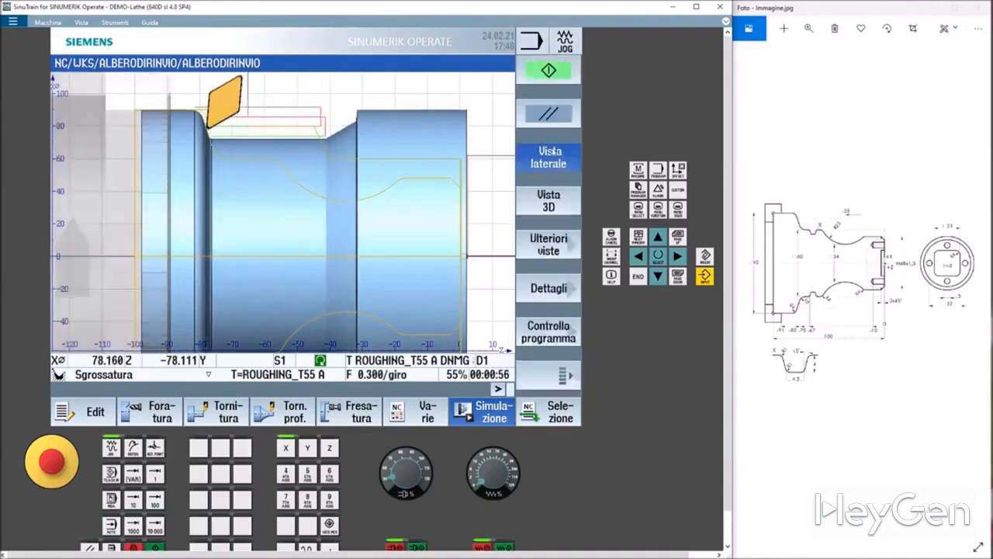
pyautogui.click(549, 70)
pyautogui.click(549, 200)
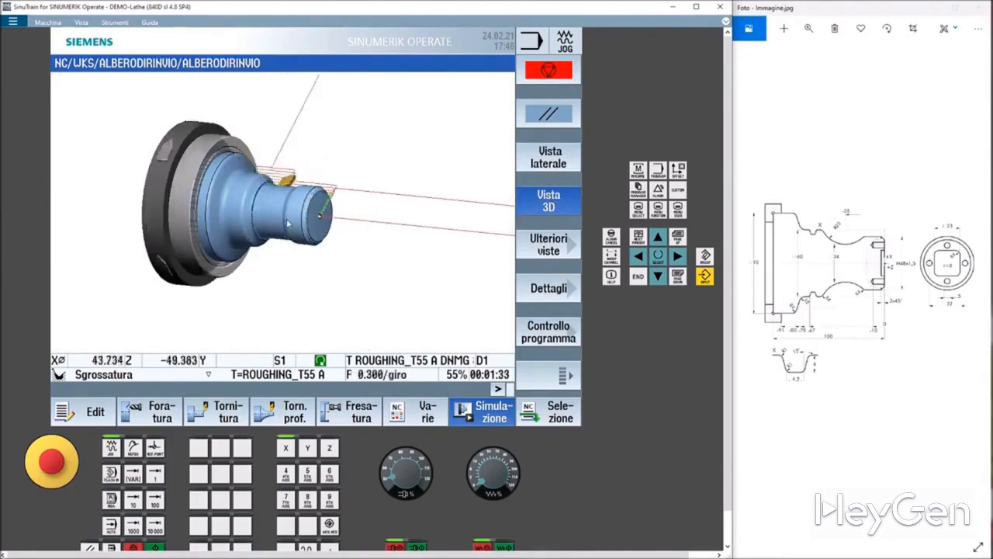
pyautogui.scroll(4, 267, 236)
pyautogui.moveTo(226, 240)
pyautogui.mouseDown(button='middle')
pyautogui.moveTo(276, 242)
pyautogui.moveTo(226, 239)
pyautogui.mouseUp(button='middle')
pyautogui.moveTo(222, 232); pyautogui.dragTo(359, 250)
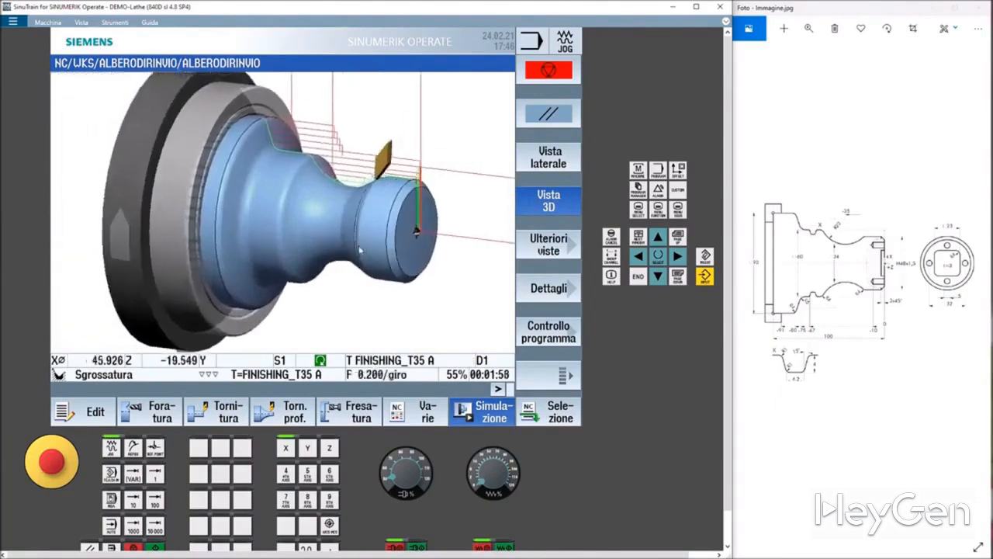
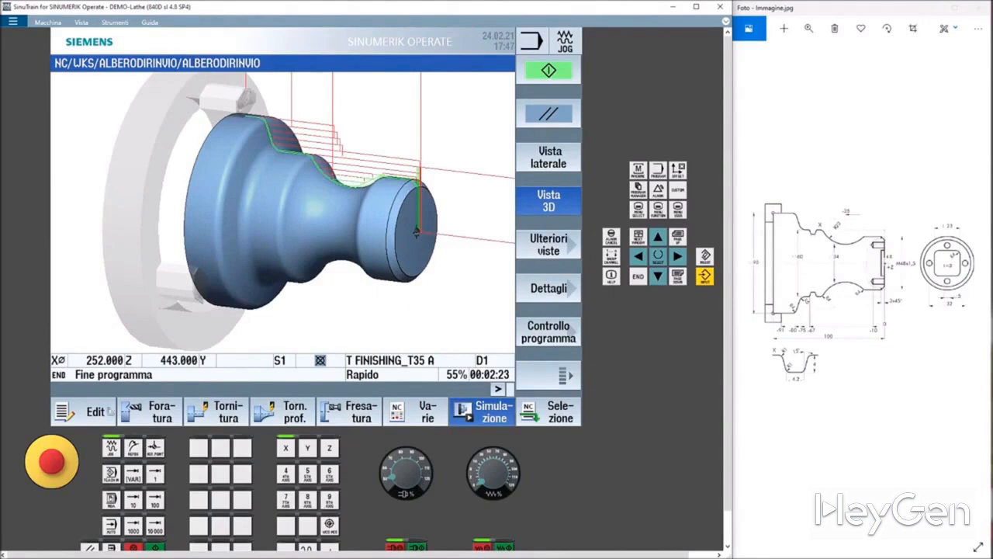
# Return to the program editor and open the turning cycles, backing out of the parting cycle.
pyautogui.click(100, 411)
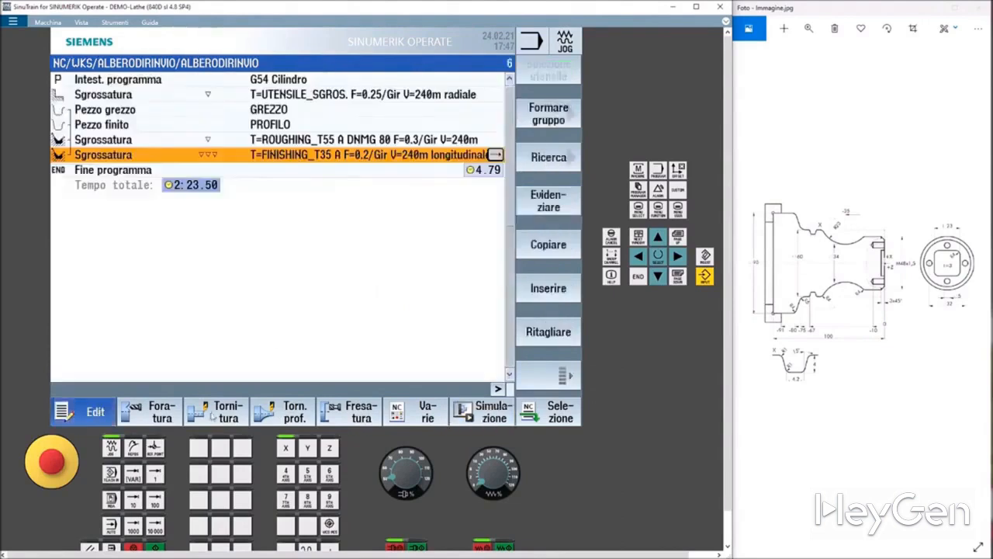
pyautogui.click(225, 418)
pyautogui.click(548, 247)
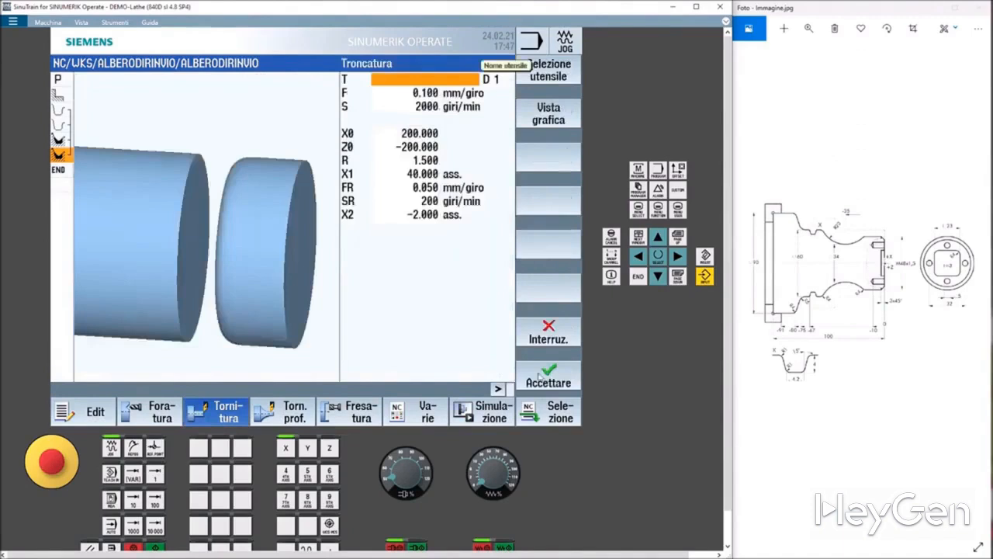
pyautogui.click(548, 342)
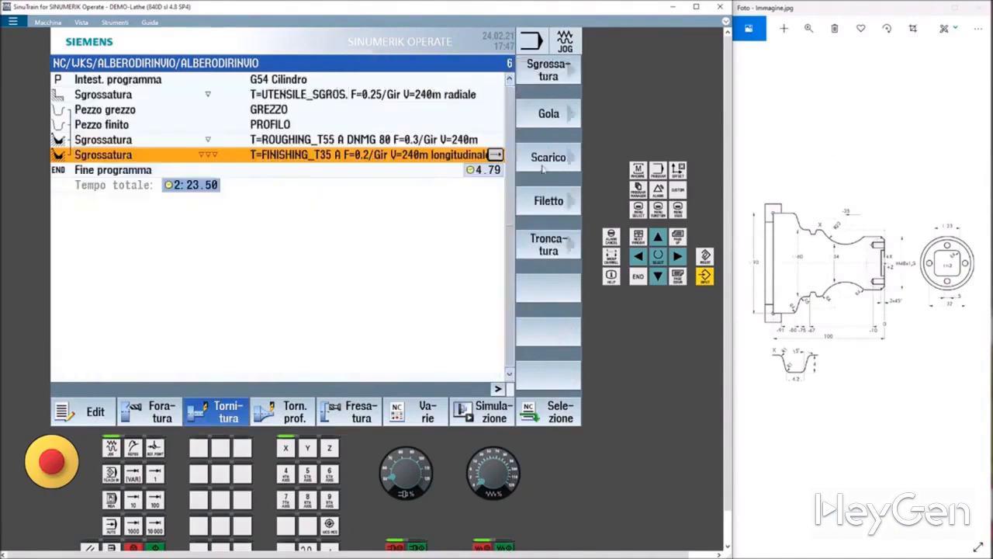
# Insert a trapezoidal groove cycle with the plunge cutter and change the groove's reference position.
pyautogui.click(549, 114)
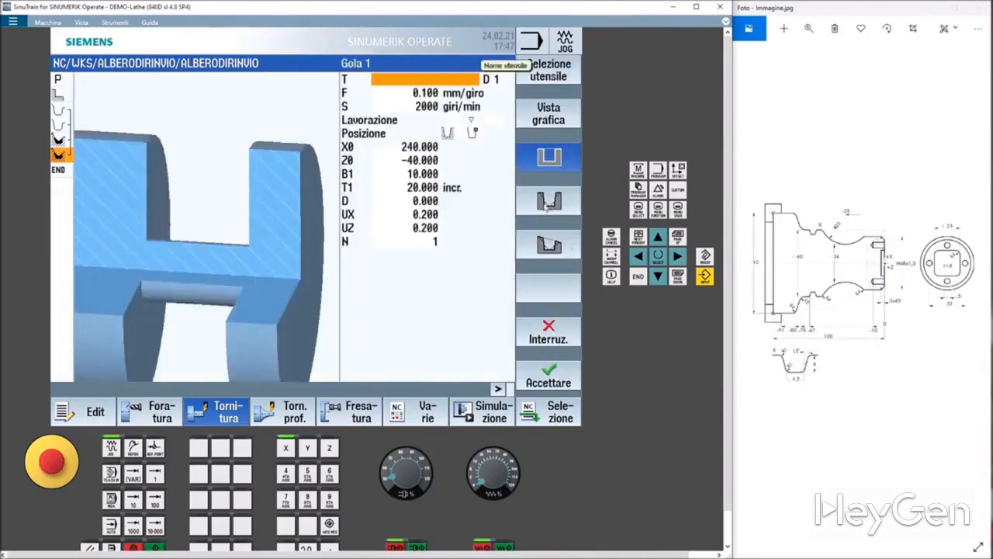
pyautogui.click(549, 200)
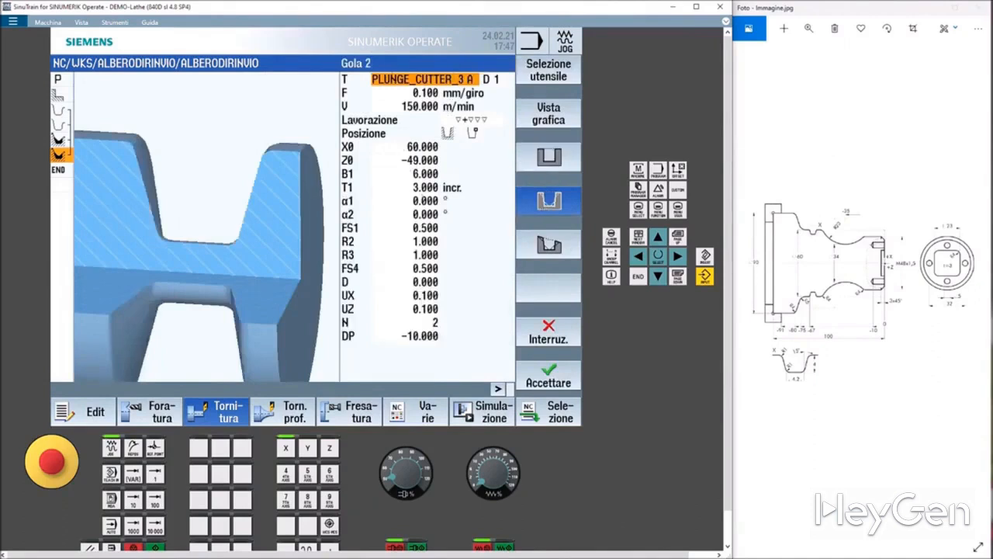
pyautogui.click(411, 144)
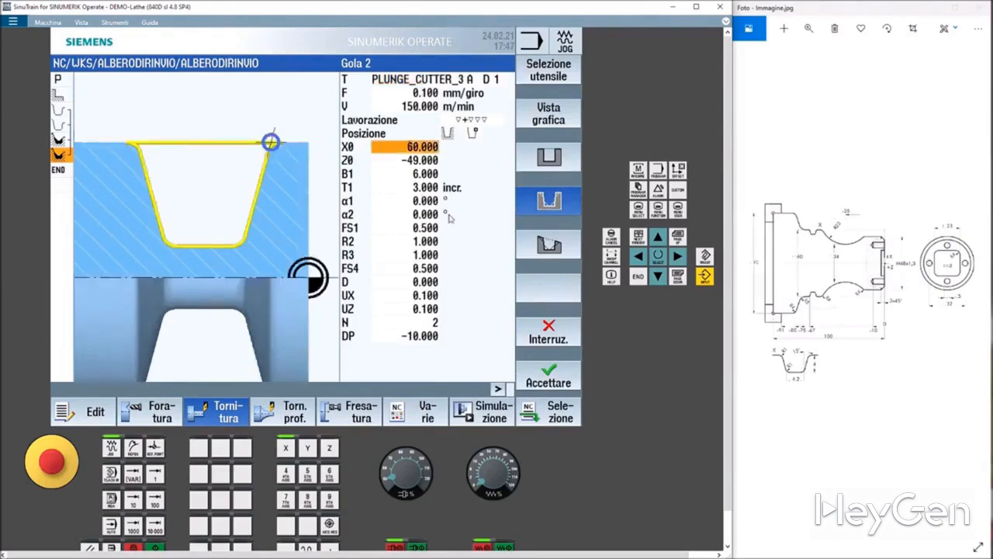
pyautogui.click(472, 134)
pyautogui.click(472, 134)
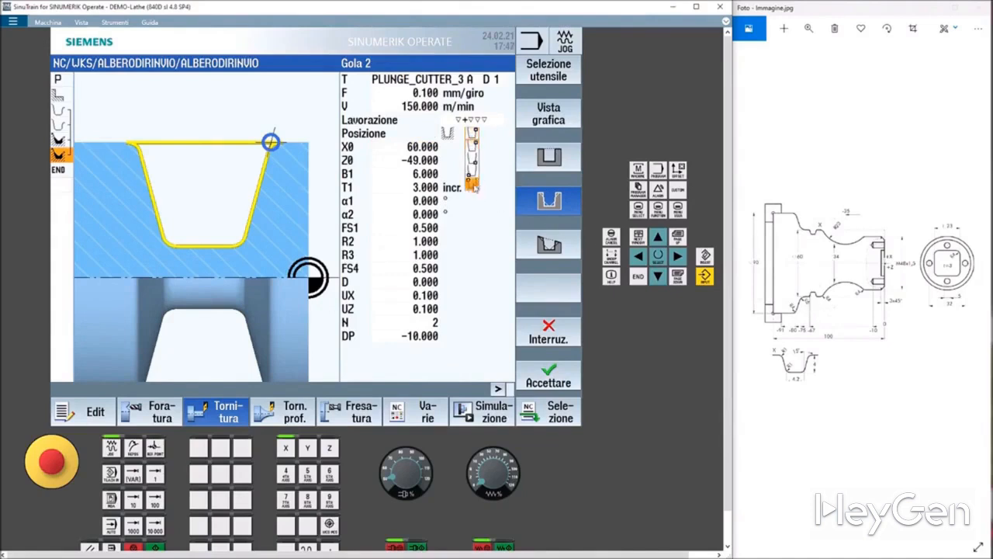
pyautogui.click(473, 185)
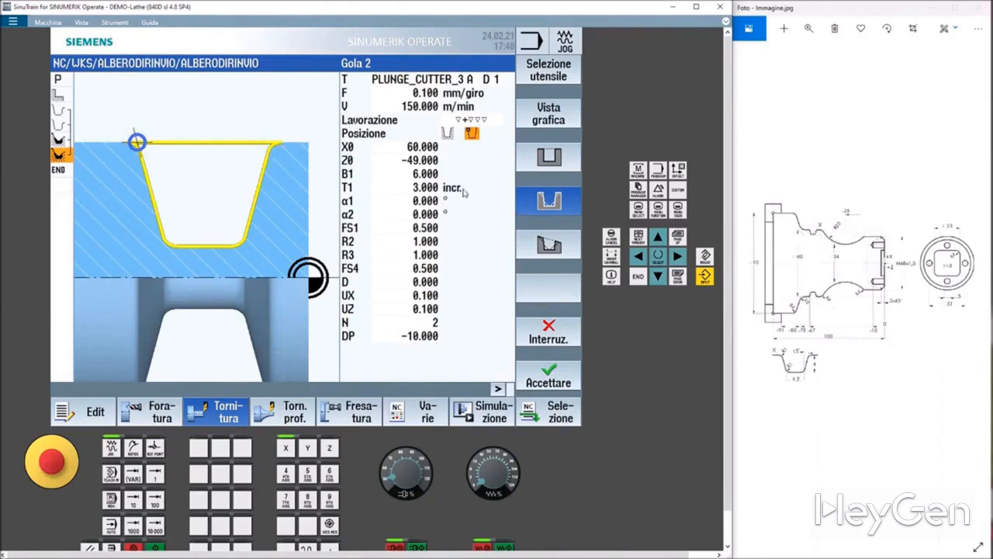
# Set the groove's Z0 to -67, clear the width field and set depth T1 to 4 mm.
pyautogui.click(415, 163)
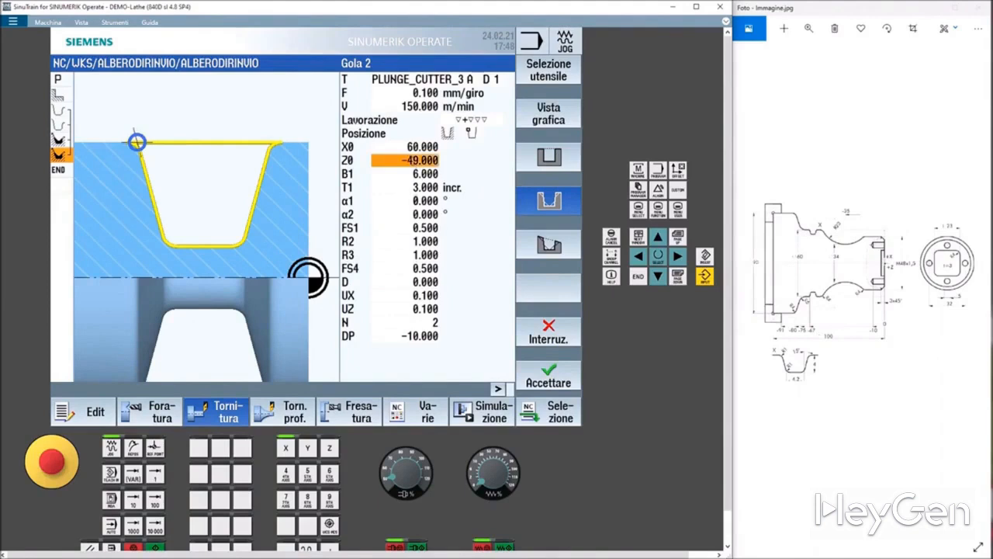
pyautogui.write('-67')
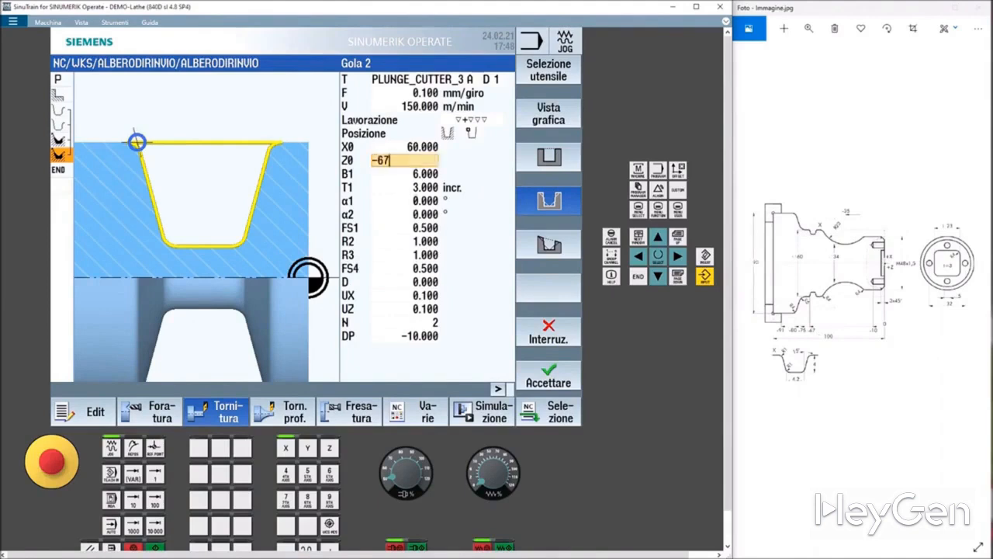
pyautogui.press('Return')
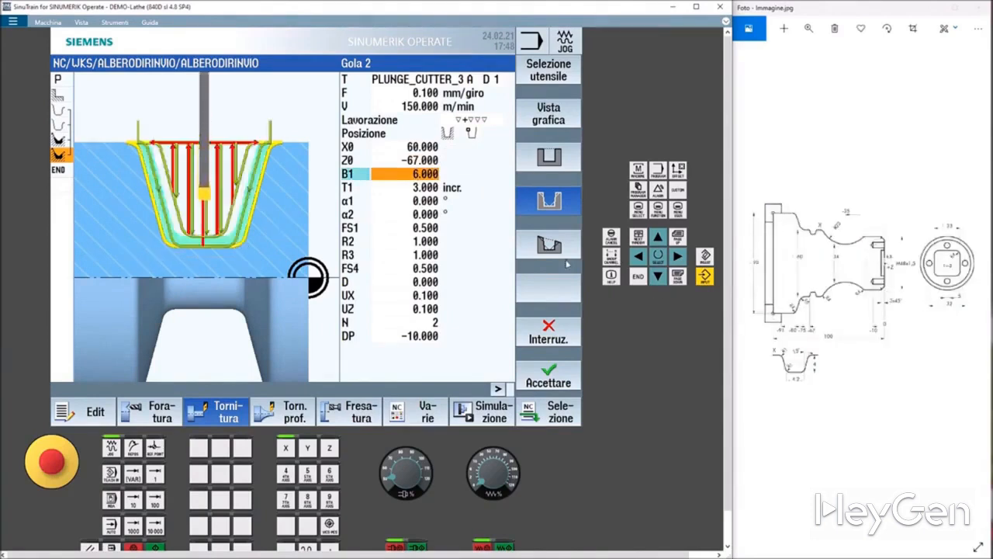
pyautogui.press('BackSpace')
pyautogui.press('Return')
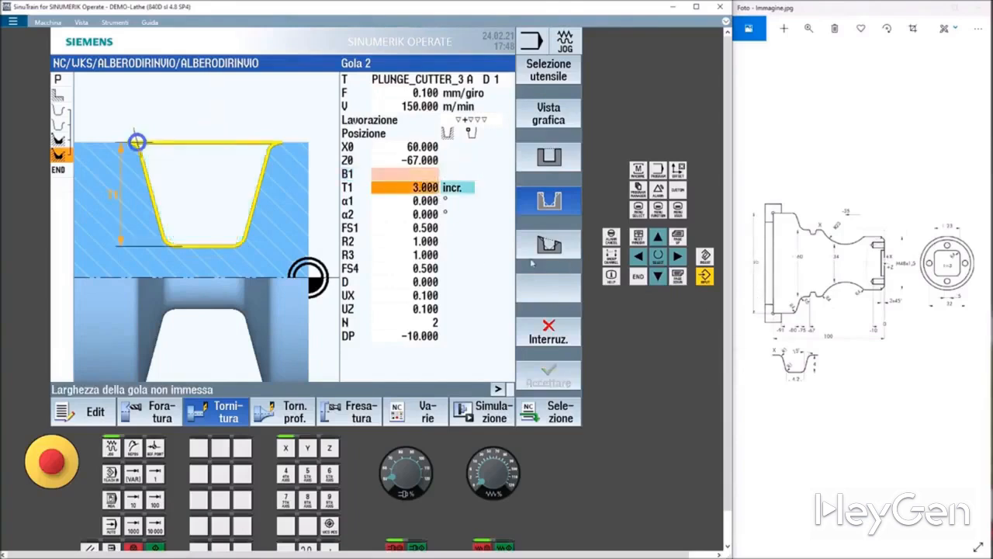
pyautogui.write('4')
pyautogui.press('Return')
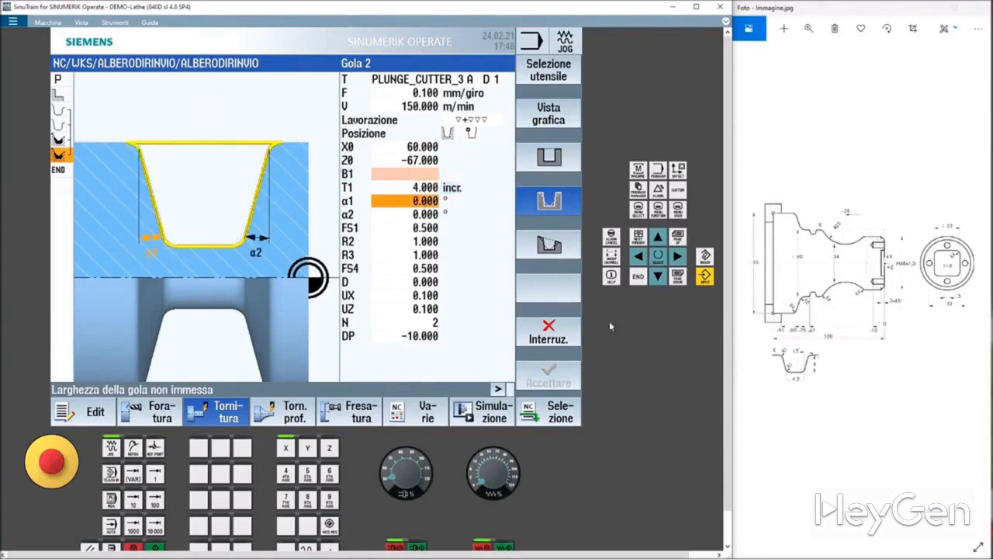
# Set both groove flank angles α1 and α2 to 15°.
pyautogui.write('15')
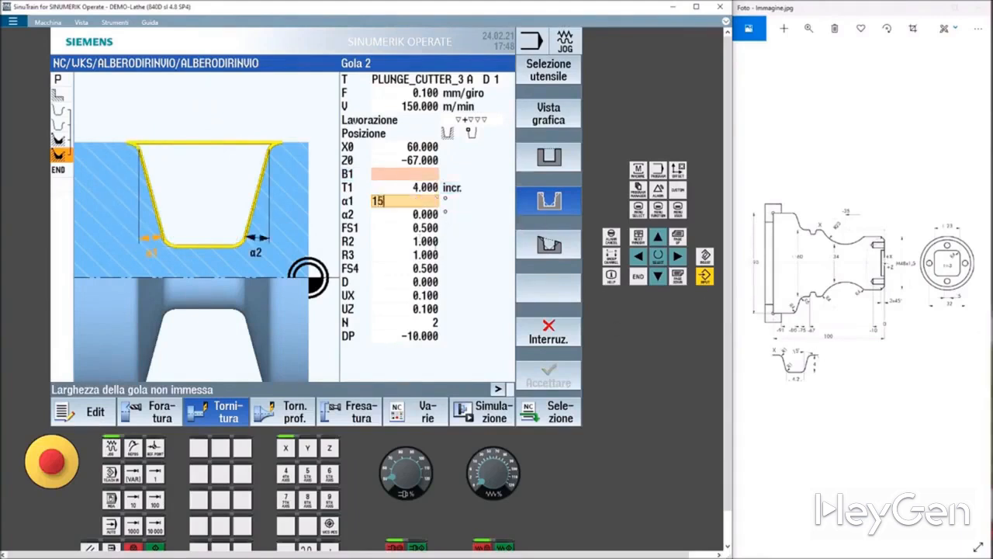
pyautogui.click(409, 216)
pyautogui.write('15')
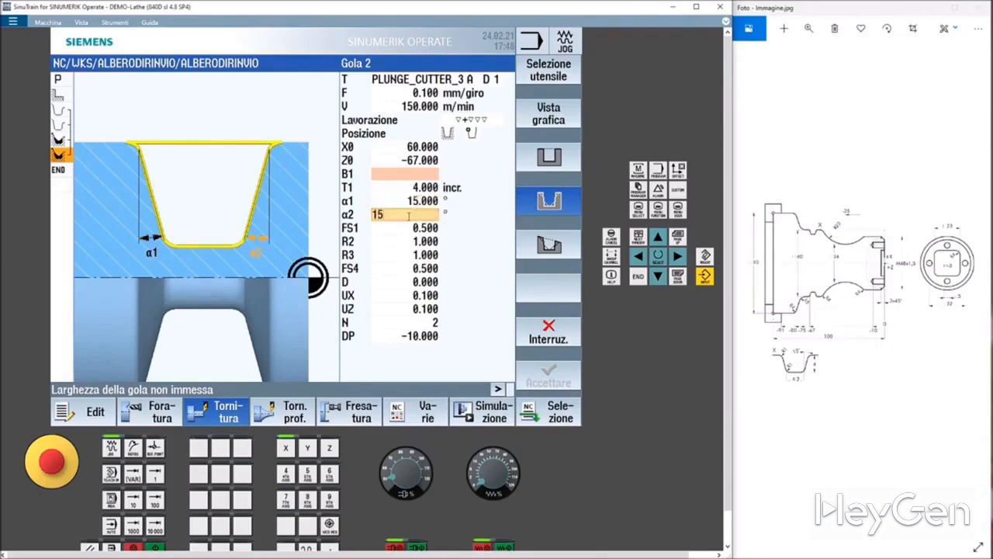
# Set the groove's bottom width B1 to 4.2 mm.
pyautogui.click(412, 176)
pyautogui.click(355, 175)
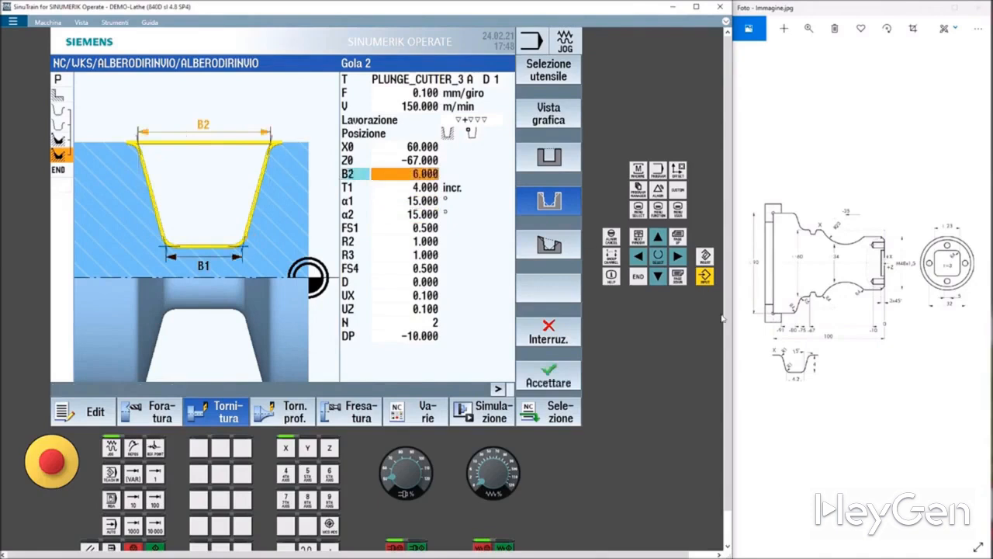
pyautogui.scroll(1, 805, 369)
pyautogui.click(383, 176)
pyautogui.write('3.856')
pyautogui.press('BackSpace')
pyautogui.press('BackSpace')
pyautogui.press('BackSpace')
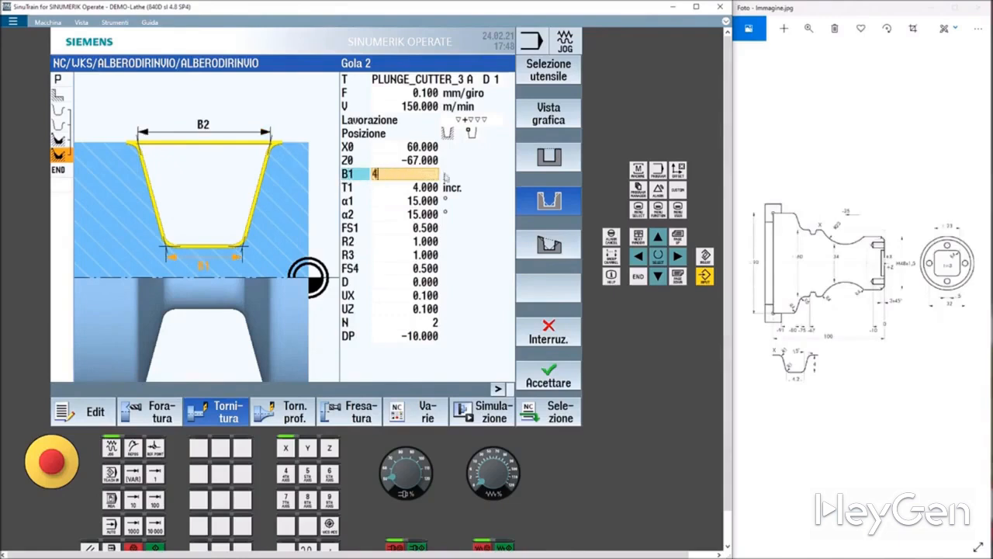
# Switch the groove's top corner chamfers FS1 and FS4 to radii and set R1 and R4 to 1 mm.
pyautogui.click(420, 216)
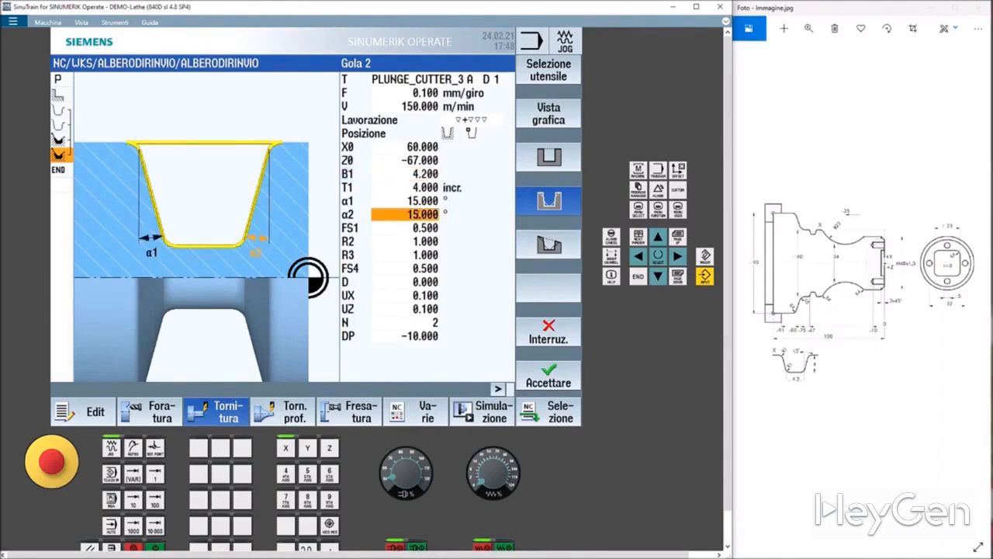
pyautogui.click(405, 229)
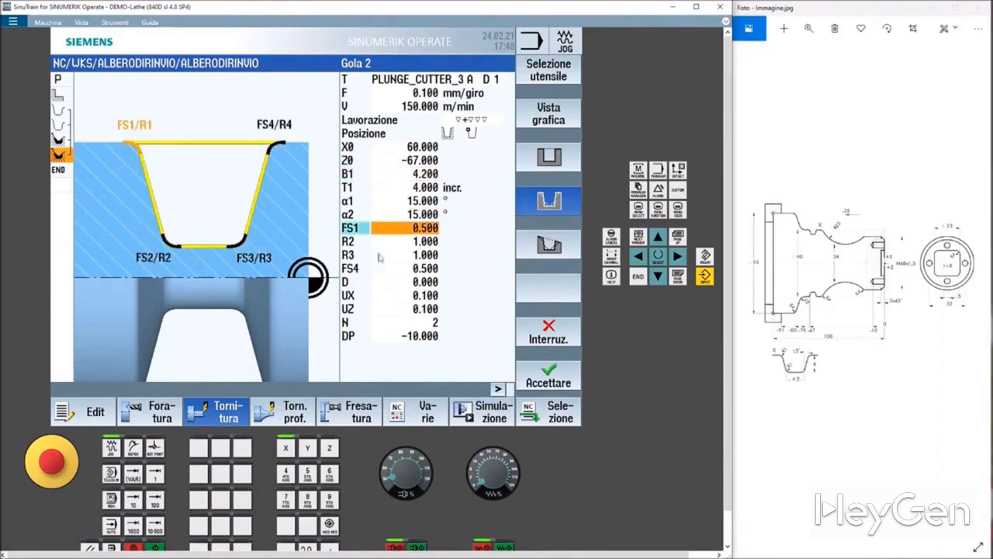
pyautogui.click(349, 228)
pyautogui.click(351, 268)
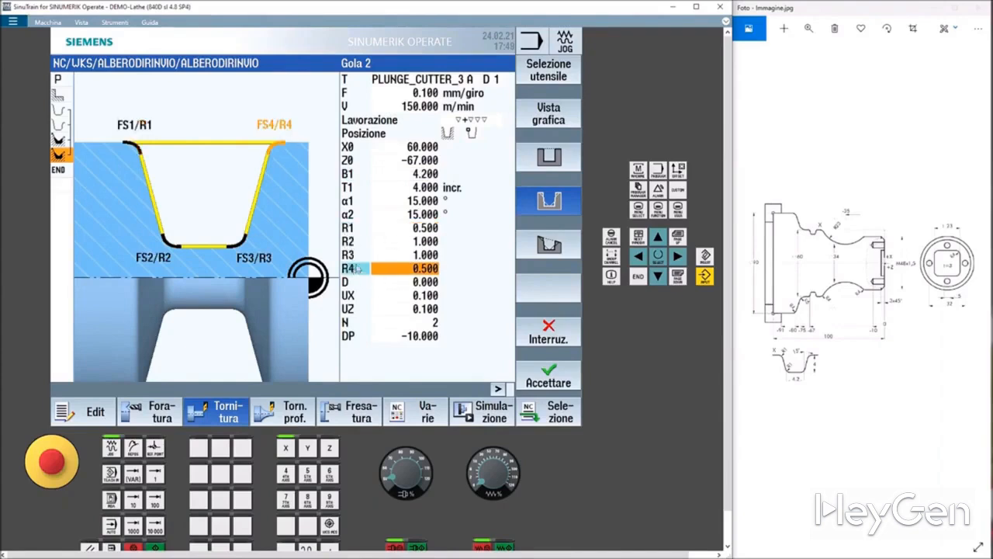
pyautogui.click(350, 268)
pyautogui.write('1')
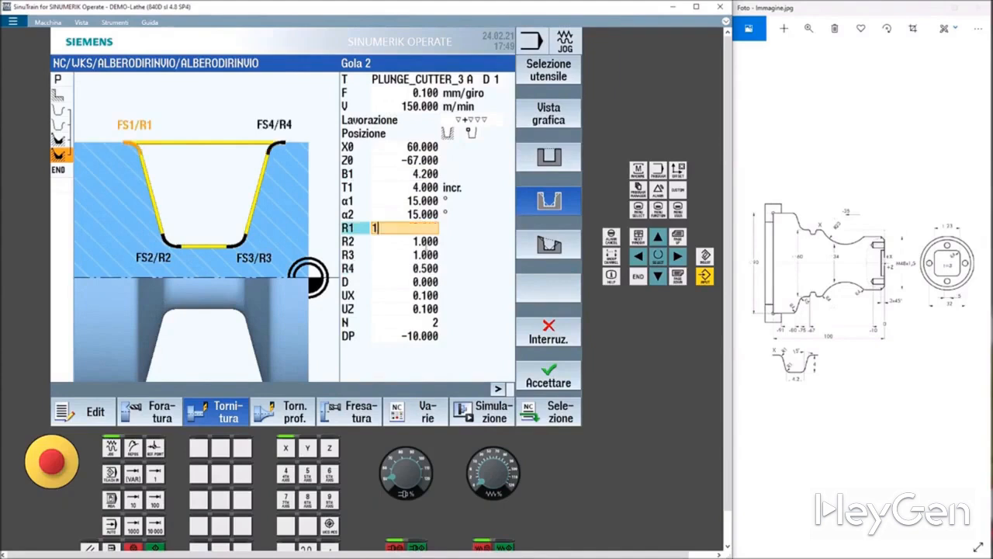
pyautogui.click(426, 254)
pyautogui.click(427, 268)
pyautogui.write('1')
pyautogui.press('Return')
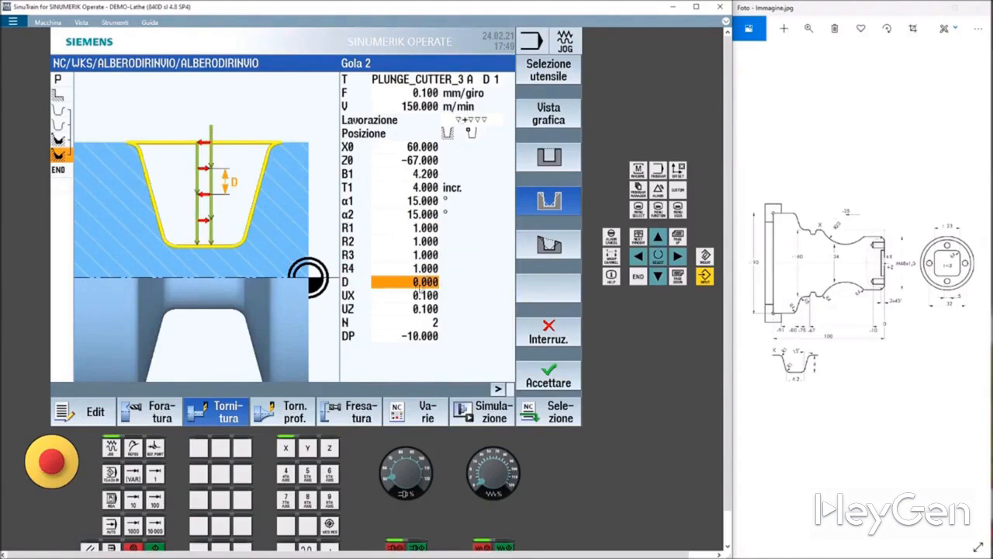
# Set the number of grooves N to 1 and accept the groove cycle.
pyautogui.click(425, 292)
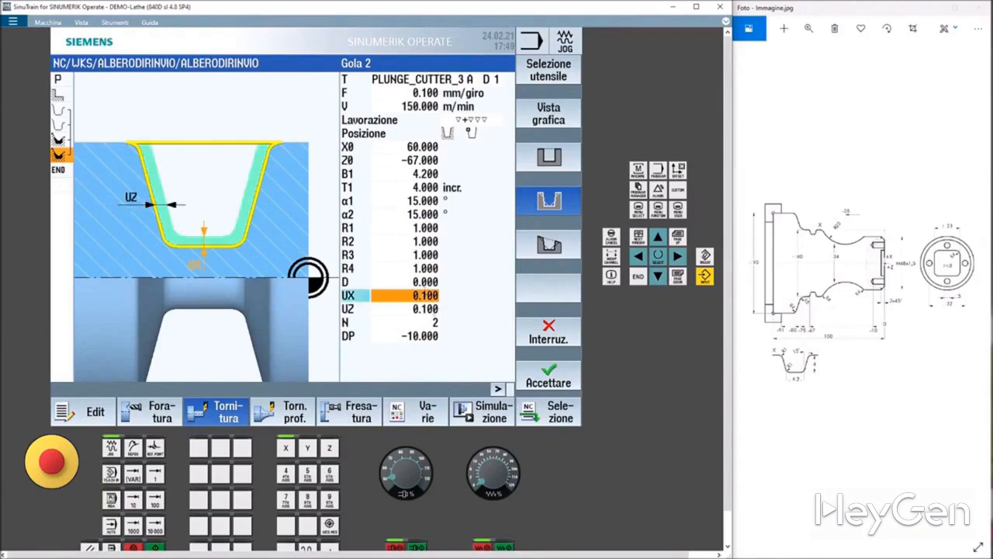
pyautogui.click(430, 310)
pyautogui.click(434, 322)
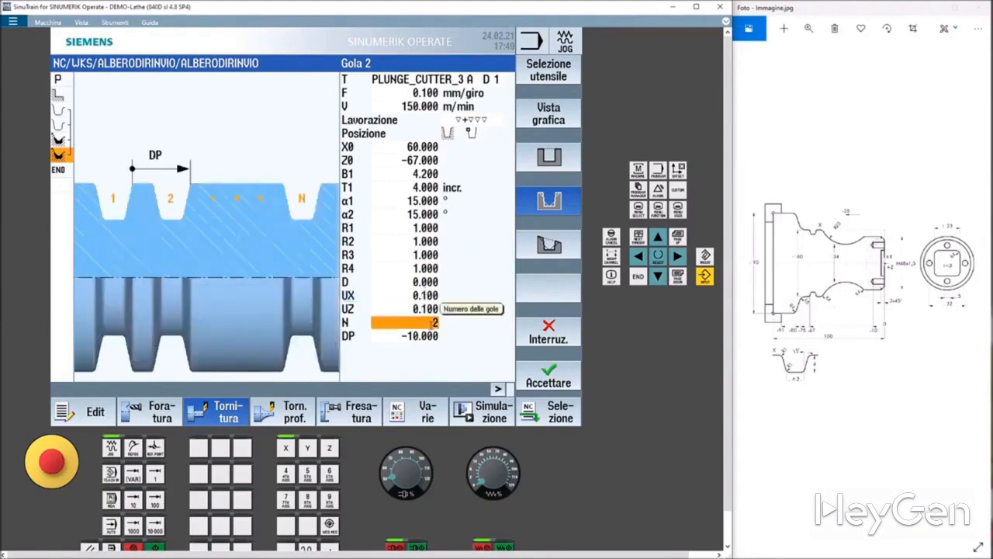
pyautogui.write('1')
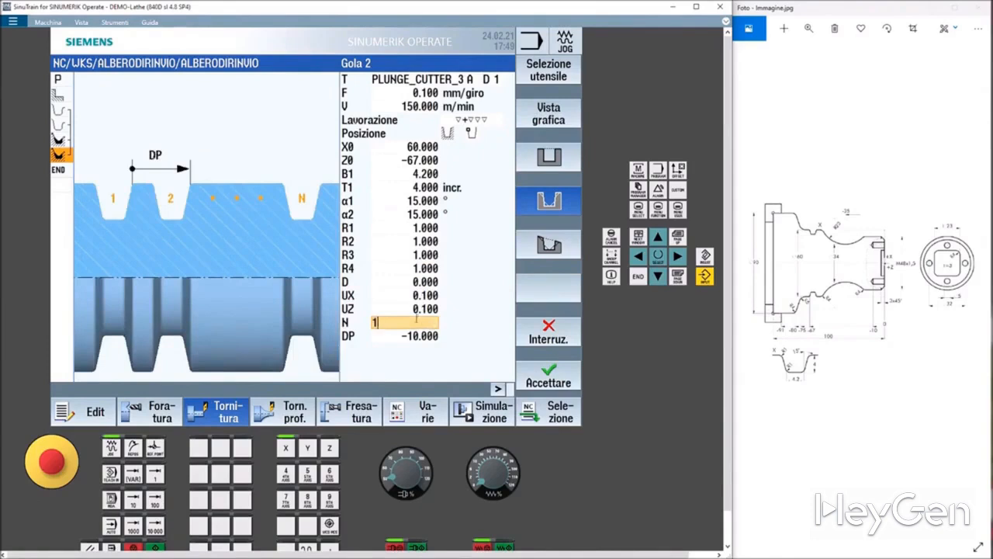
pyautogui.click(417, 309)
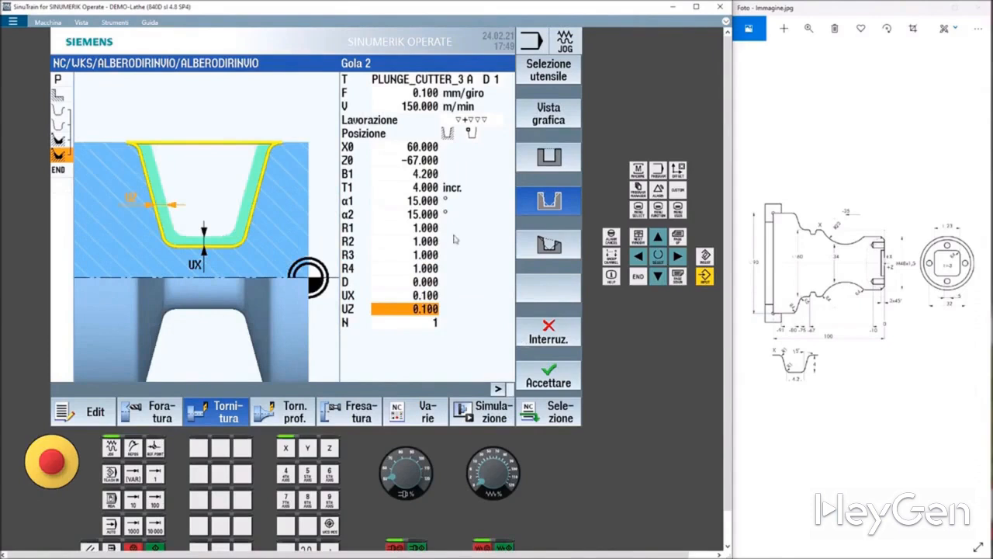
pyautogui.click(547, 376)
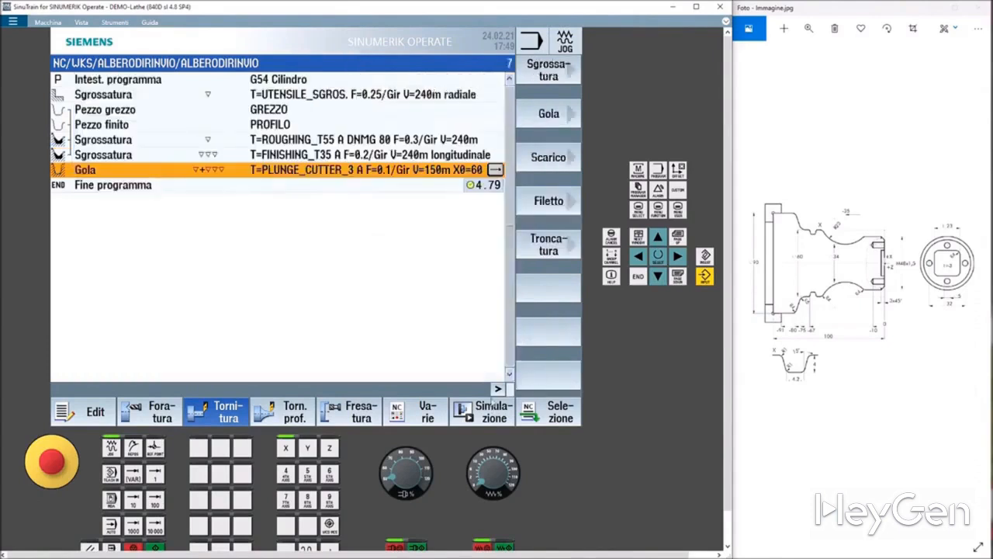
# Run the simulation of the program including the new groove cycle.
pyautogui.click(485, 417)
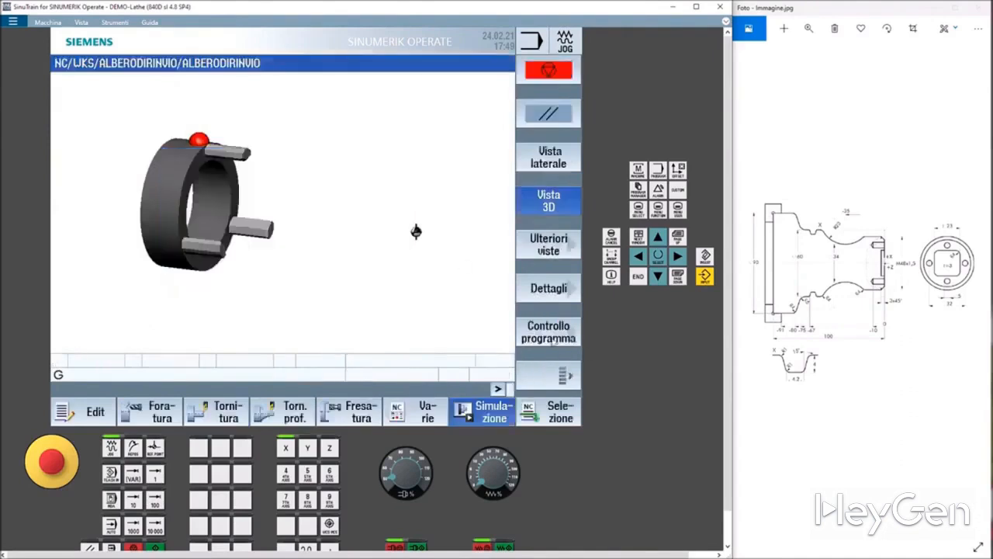
pyautogui.click(551, 120)
pyautogui.click(551, 120)
pyautogui.click(551, 120)
pyautogui.click(551, 121)
pyautogui.click(551, 121)
pyautogui.click(551, 120)
pyautogui.click(550, 120)
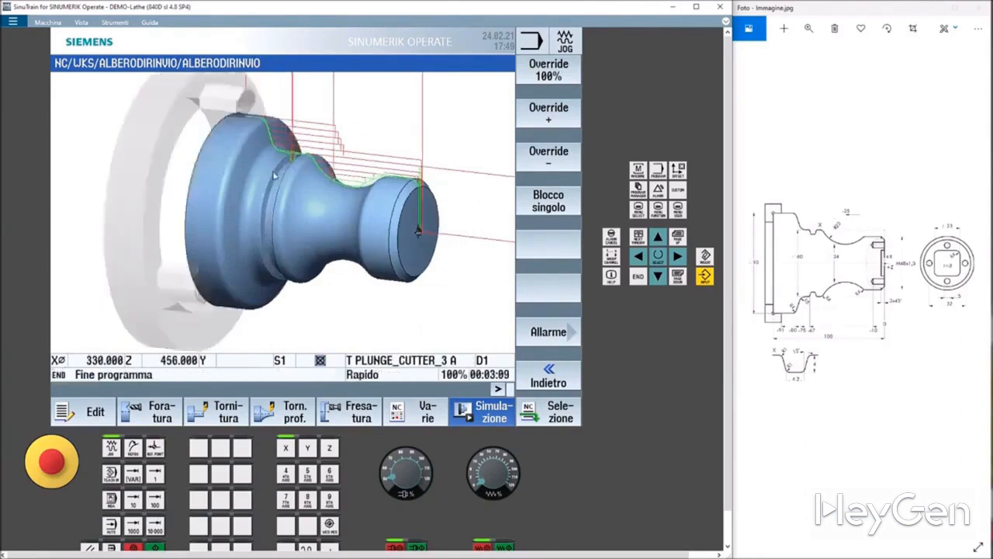
# Return to the program editor and start a new rectangular pocket milling cycle.
pyautogui.moveTo(288, 177); pyautogui.dragTo(277, 180)
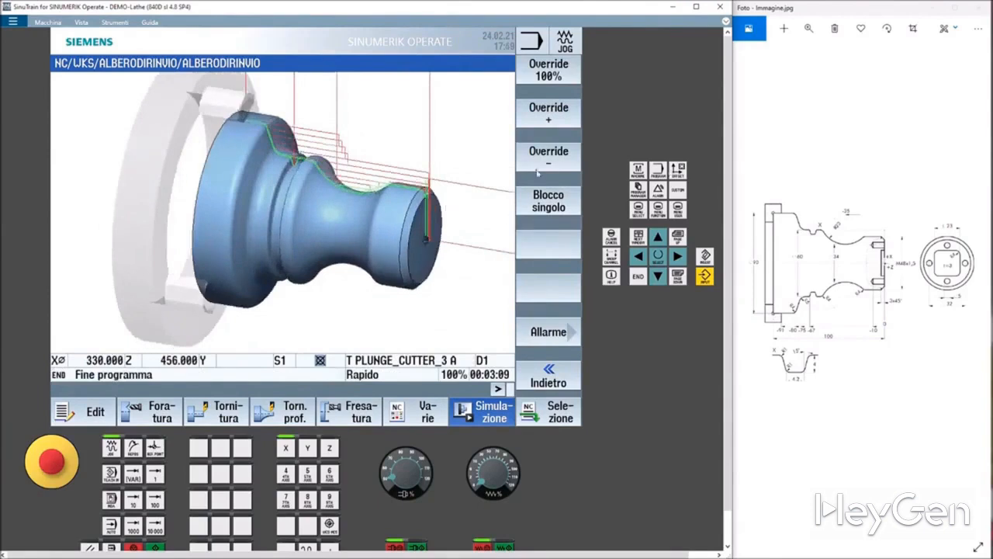
pyautogui.click(88, 412)
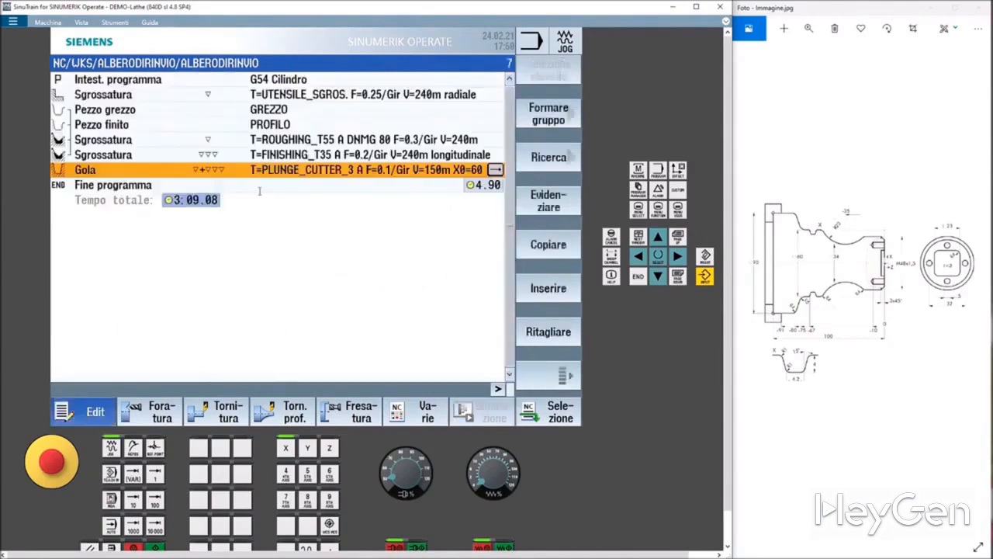
pyautogui.click(361, 415)
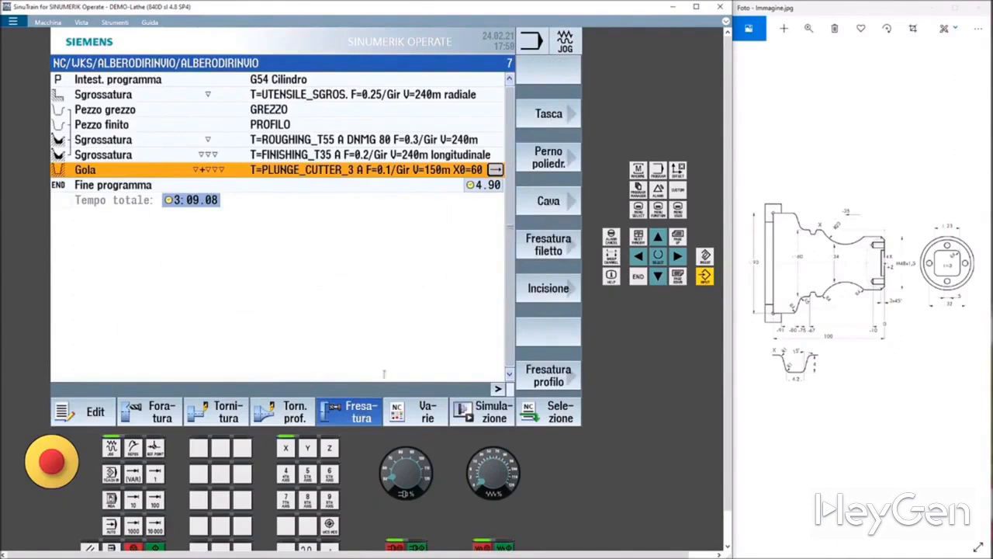
pyautogui.click(550, 115)
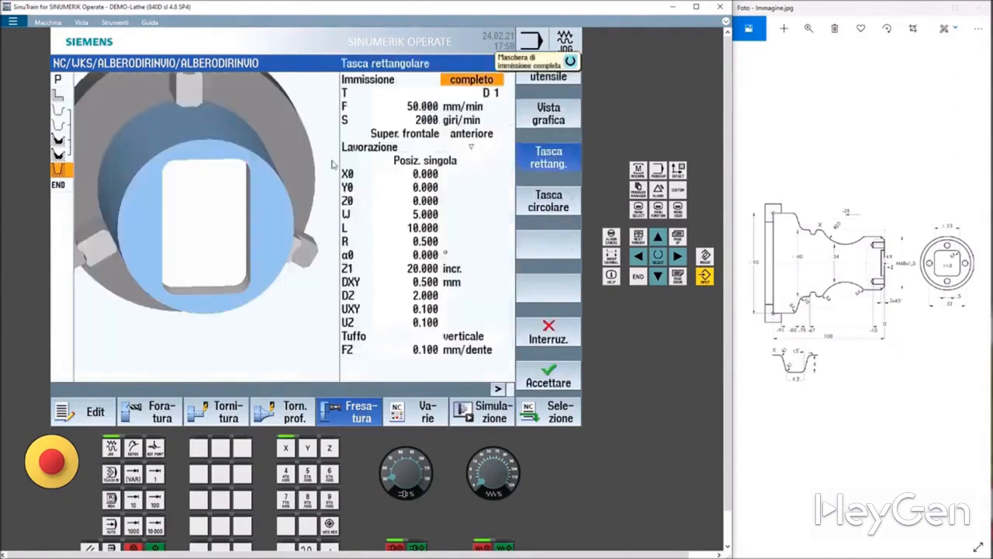
# Set the FRESA cutter's diameter to 8 mm and select it as the pocket's tool.
pyautogui.click(453, 93)
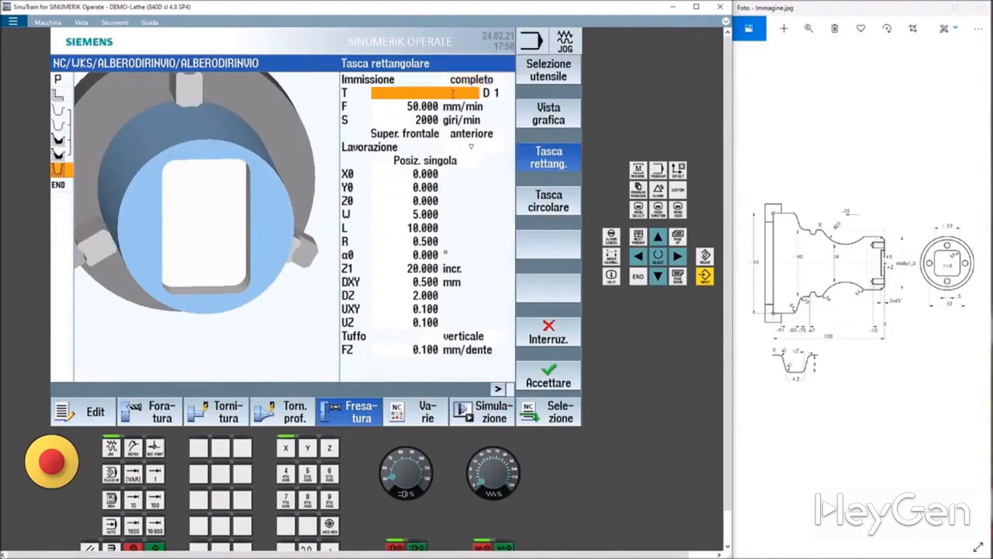
pyautogui.click(549, 76)
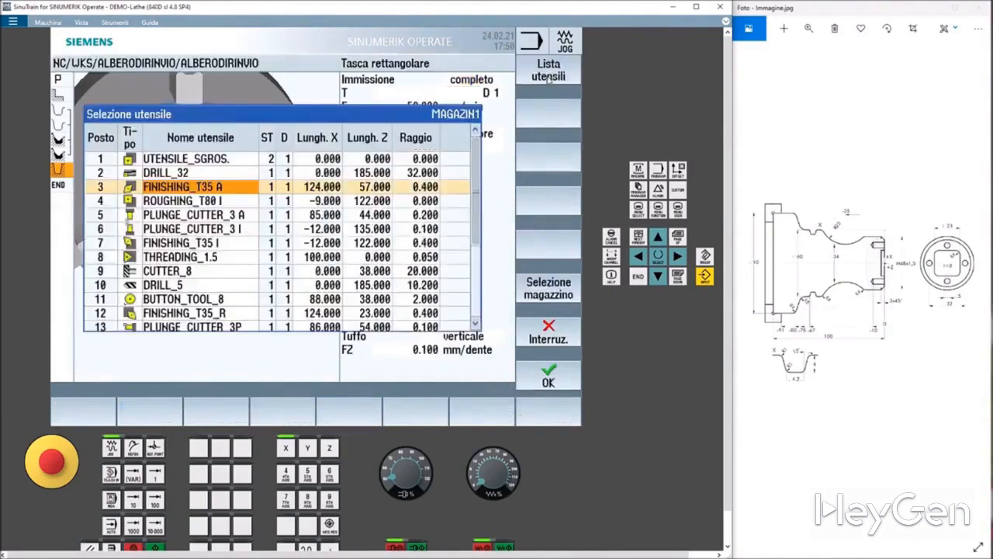
pyautogui.click(177, 271)
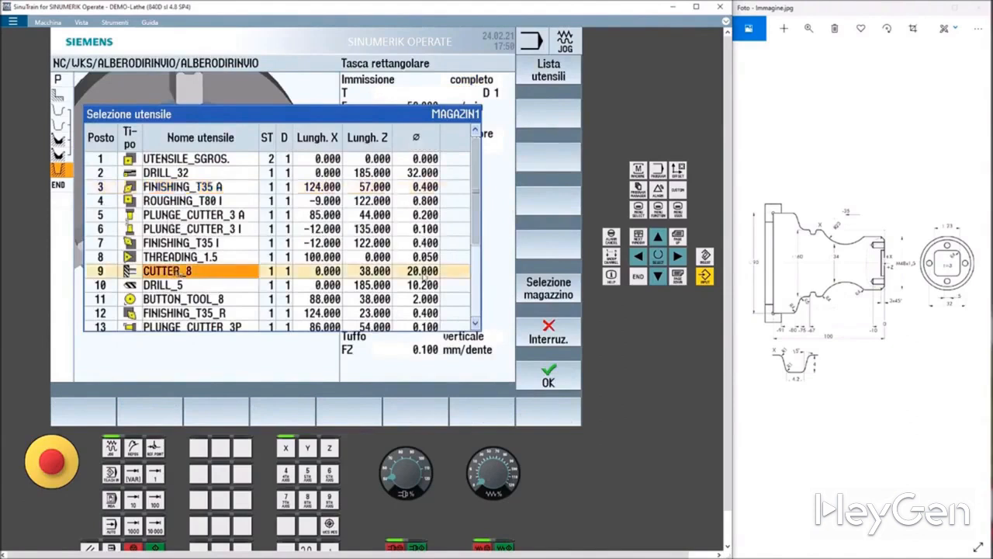
pyautogui.scroll(-3, 167, 271)
pyautogui.click(167, 268)
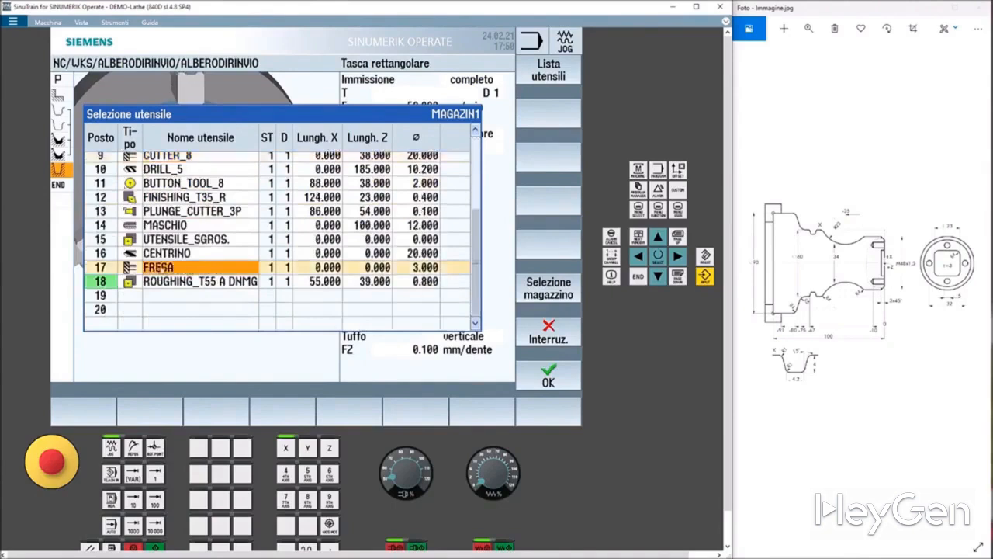
pyautogui.click(415, 267)
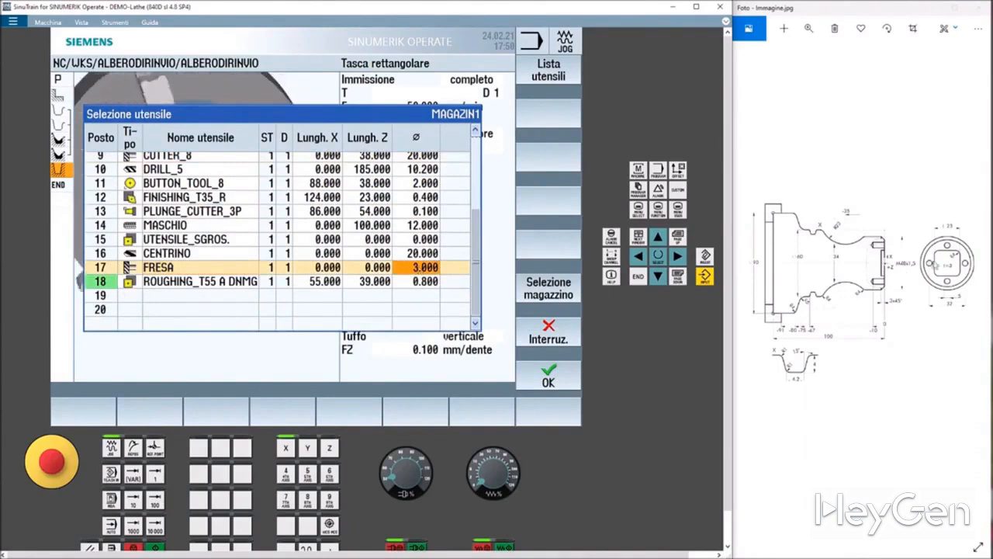
pyautogui.click(416, 267)
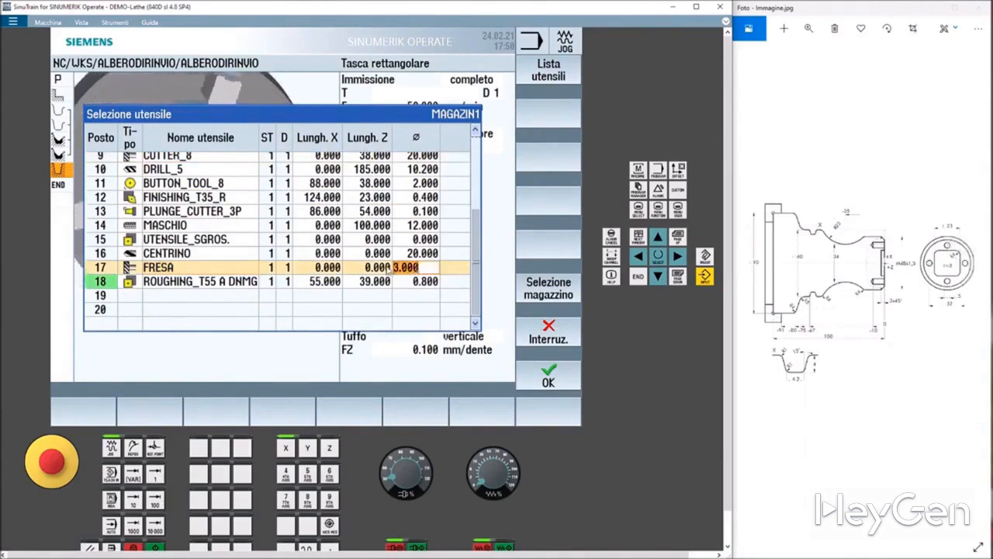
pyautogui.write('8')
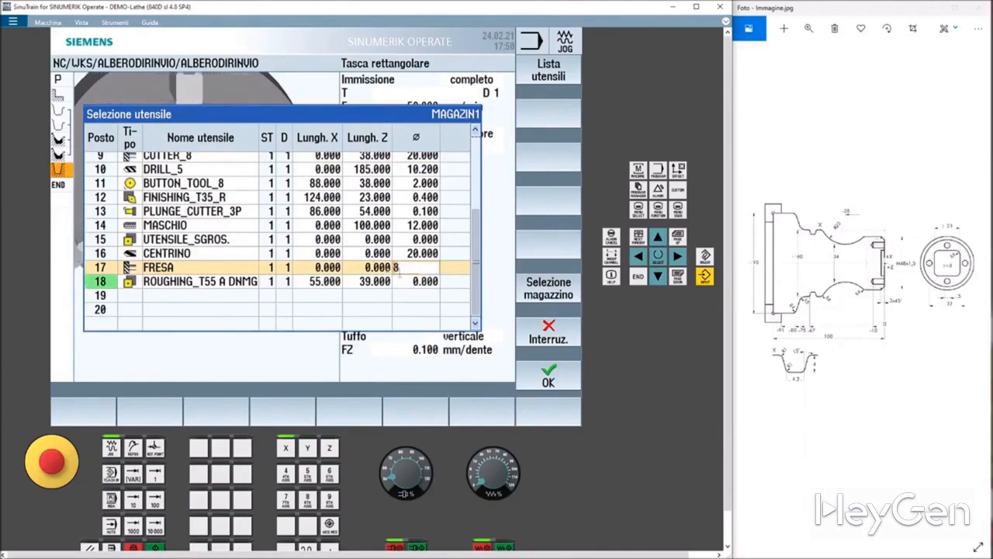
pyautogui.press('Return')
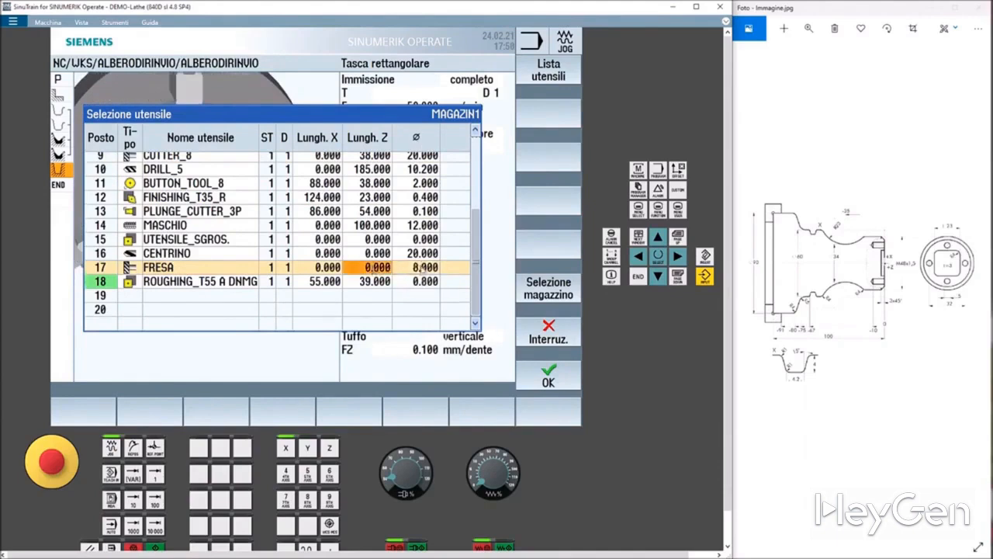
pyautogui.click(548, 376)
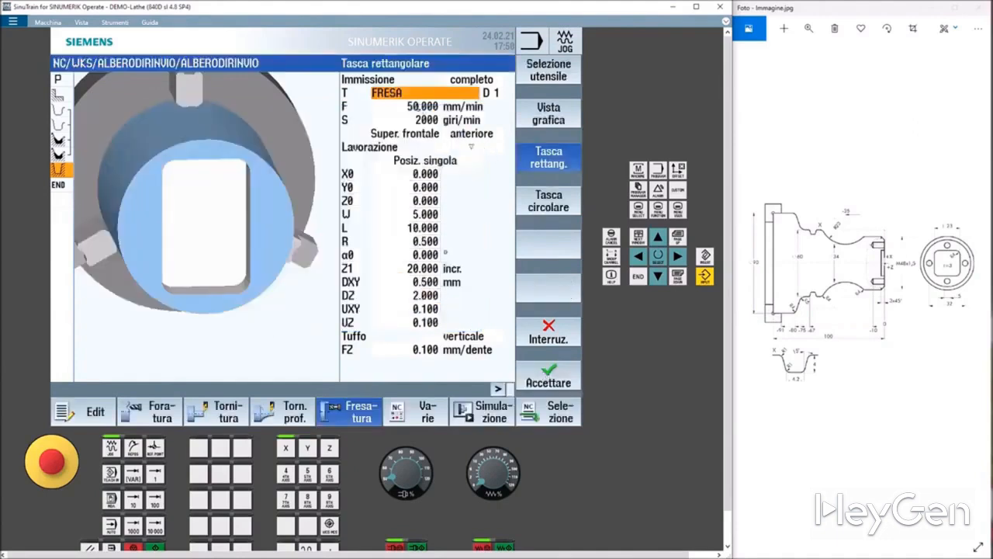
# Set the pocket's machining mode to roughing (▽).
pyautogui.click(409, 106)
pyautogui.moveTo(406, 106); pyautogui.dragTo(324, 105)
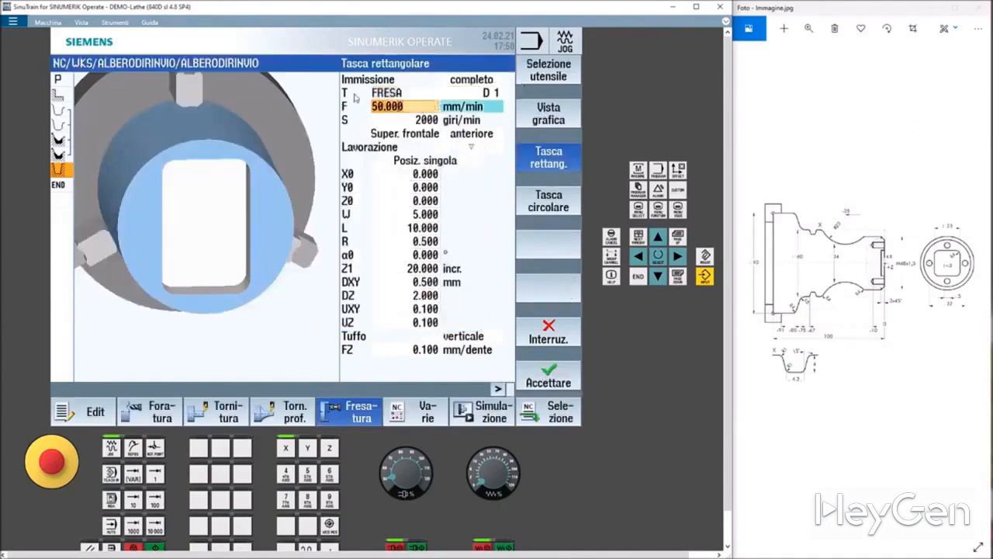
pyautogui.click(472, 147)
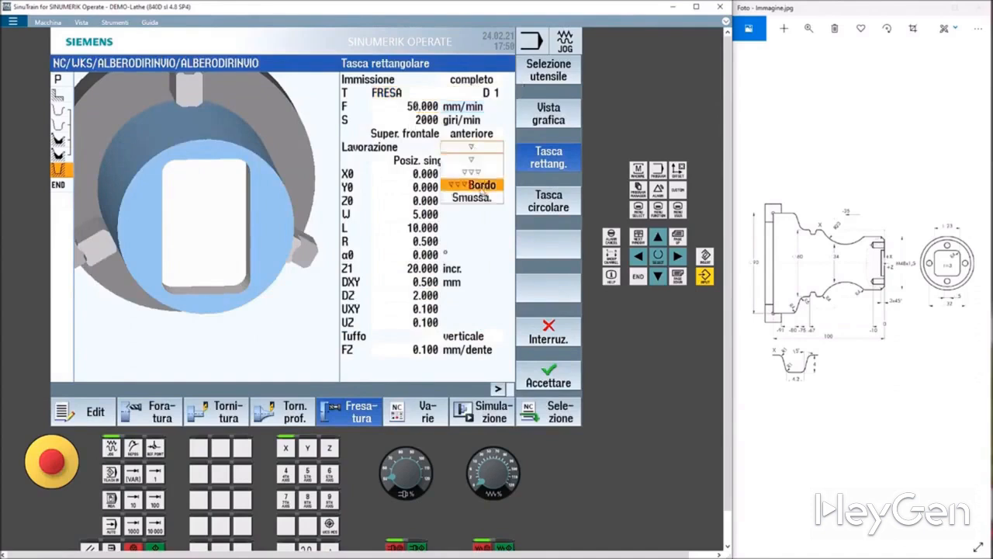
pyautogui.click(476, 161)
pyautogui.click(475, 149)
pyautogui.click(481, 173)
pyautogui.click(476, 149)
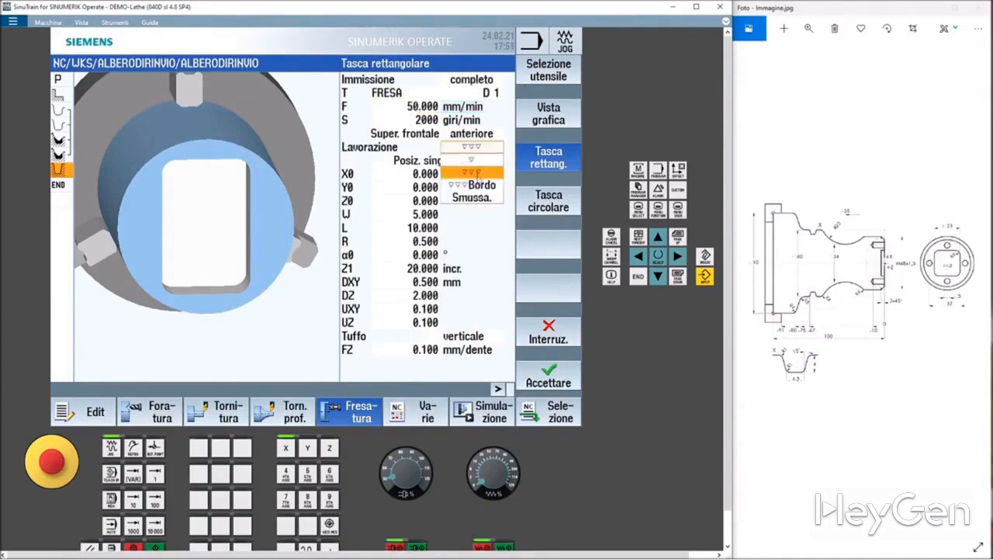
pyautogui.click(477, 185)
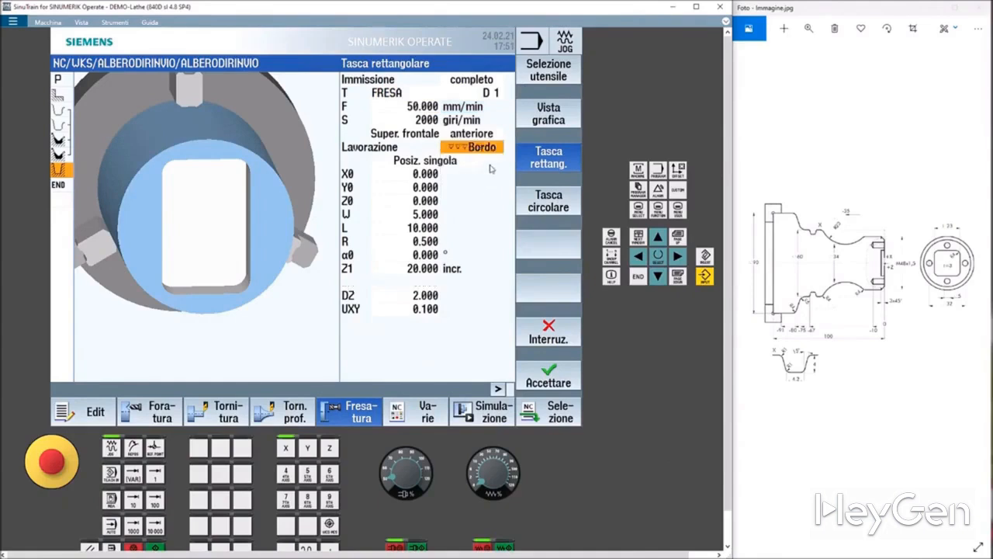
pyautogui.click(468, 149)
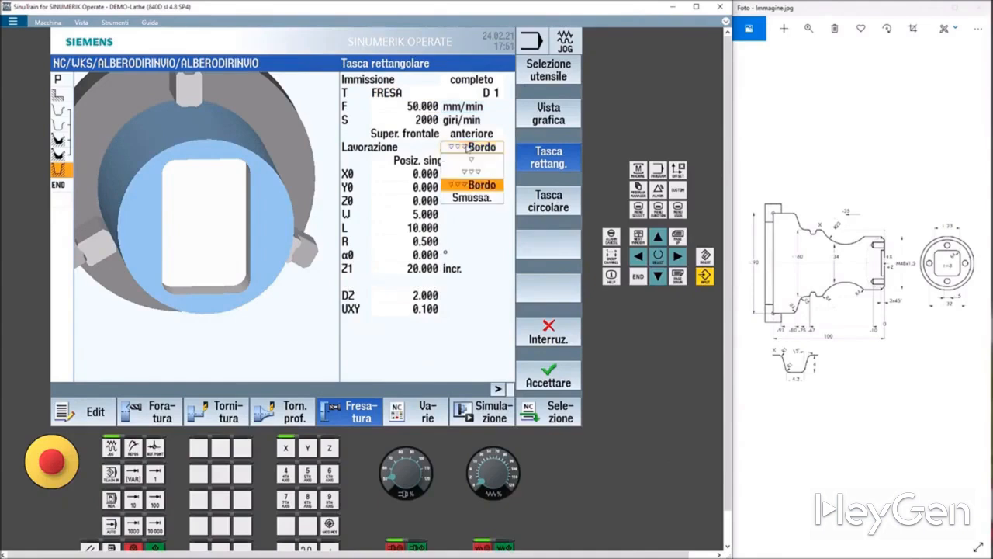
pyautogui.click(473, 160)
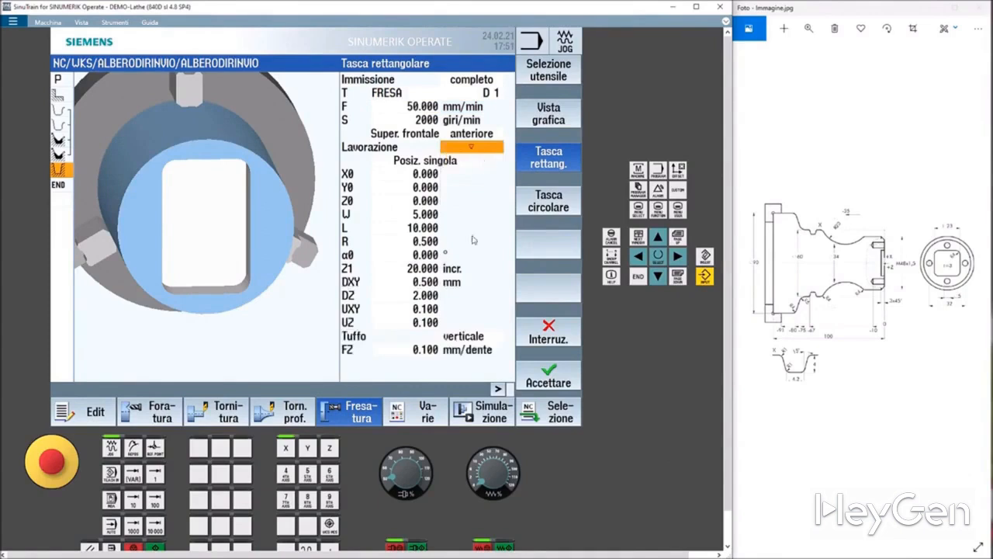
# Set the pocket width W and length L to 23 mm and the corner radius R to 4 mm.
pyautogui.click(412, 170)
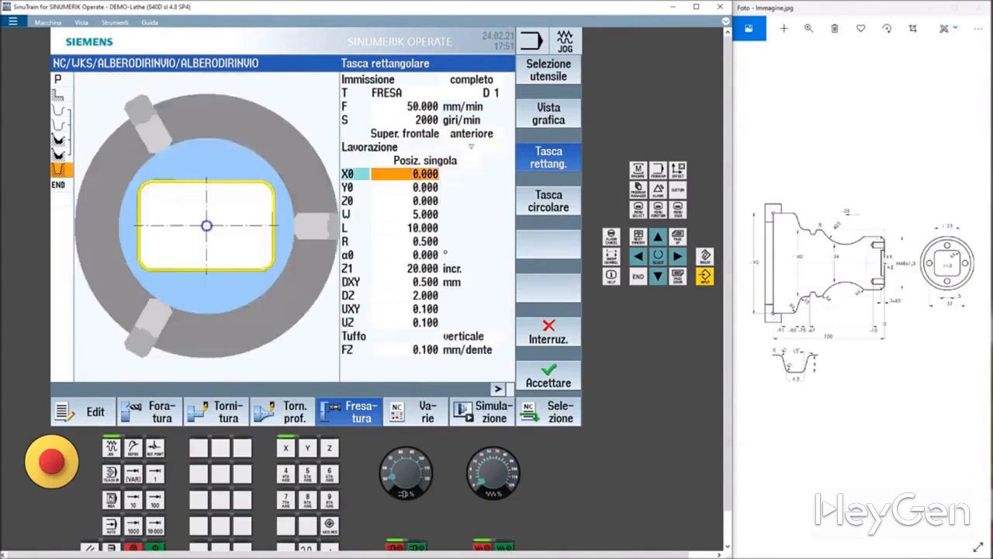
pyautogui.click(405, 187)
pyautogui.click(423, 199)
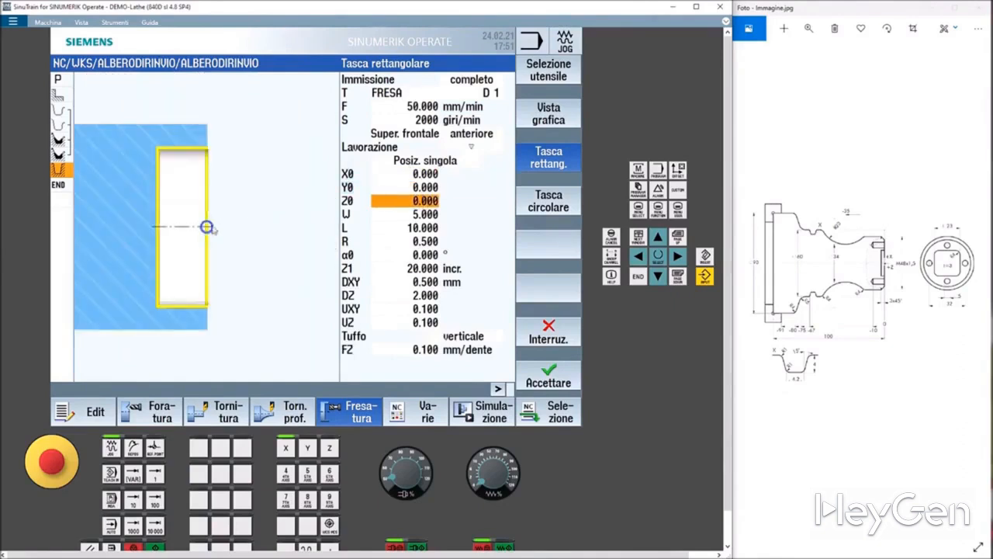
pyautogui.click(428, 215)
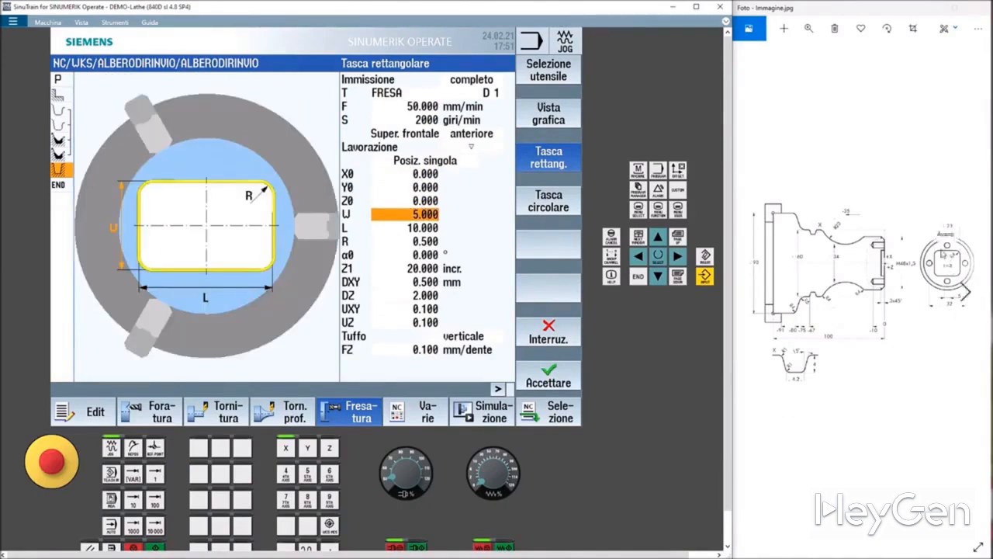
pyautogui.write('23')
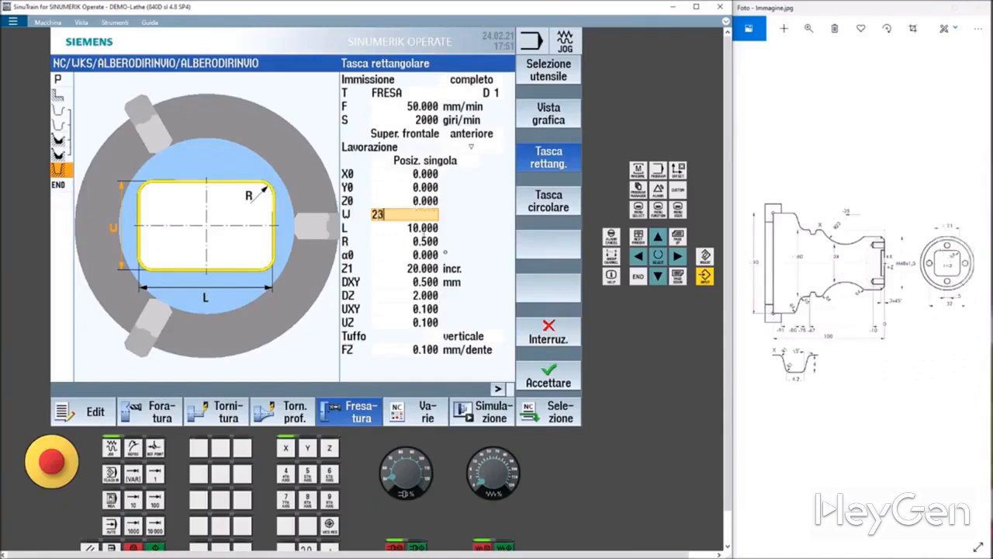
pyautogui.press('Return')
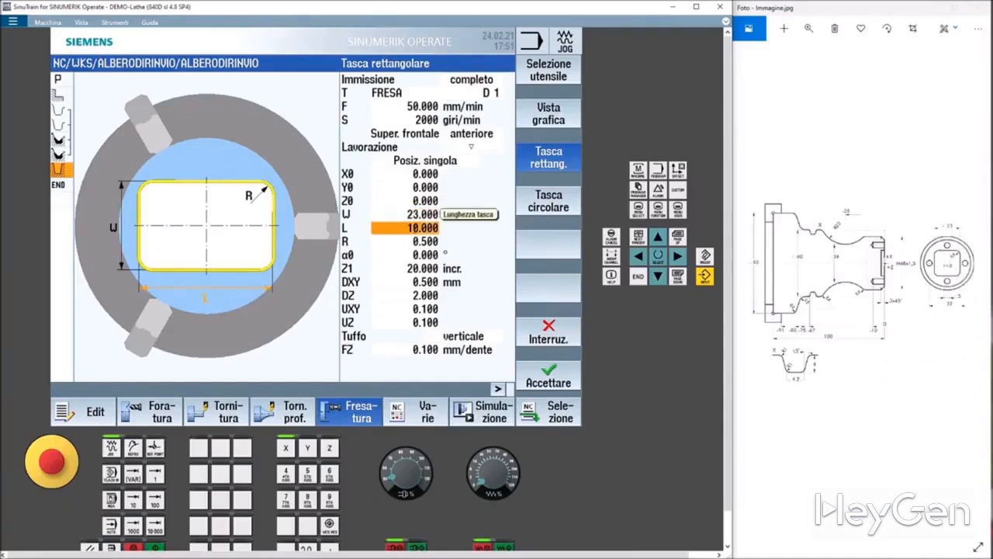
pyautogui.write('23')
pyautogui.press('Return')
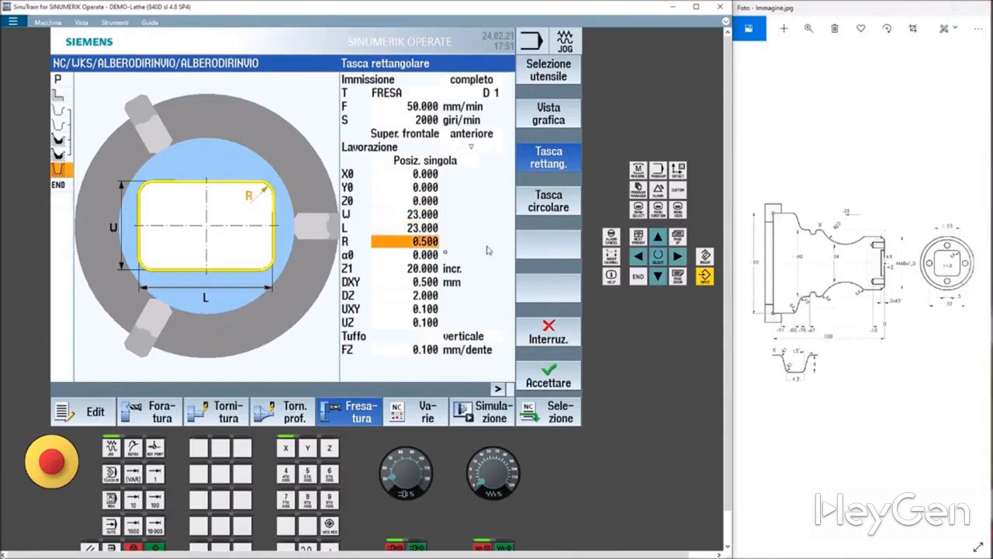
pyautogui.write('4')
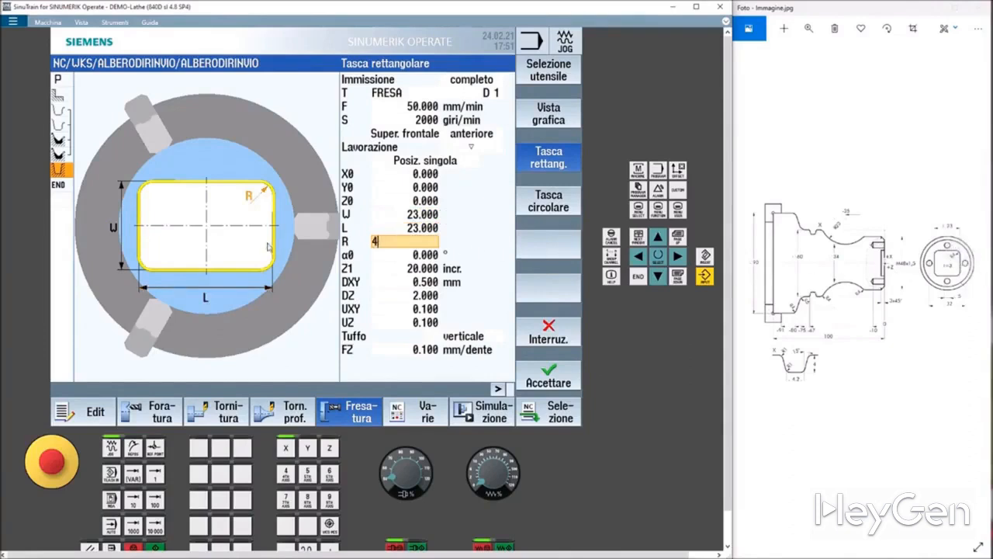
pyautogui.click(381, 255)
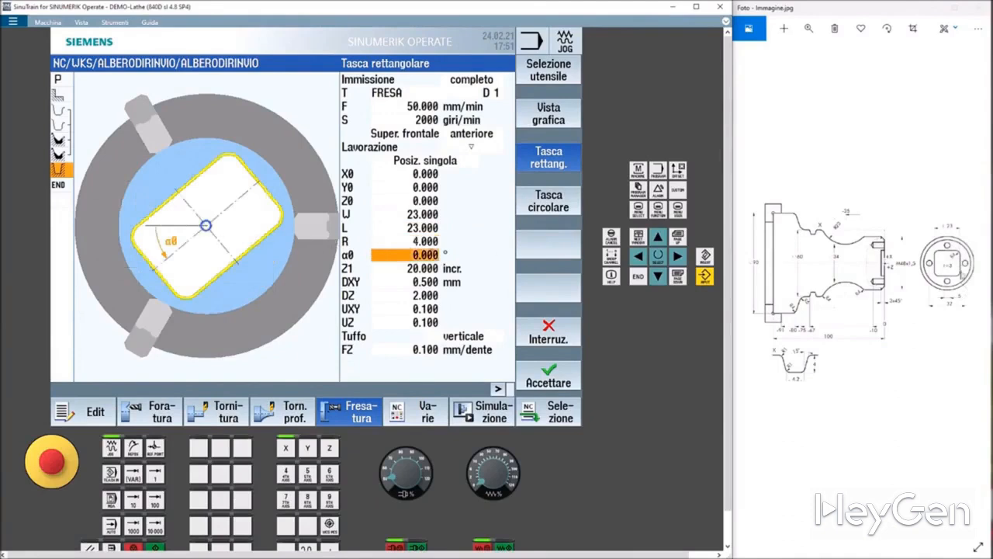
# Set the pocket depth Z1 to 3 mm incremental.
pyautogui.press('Down')
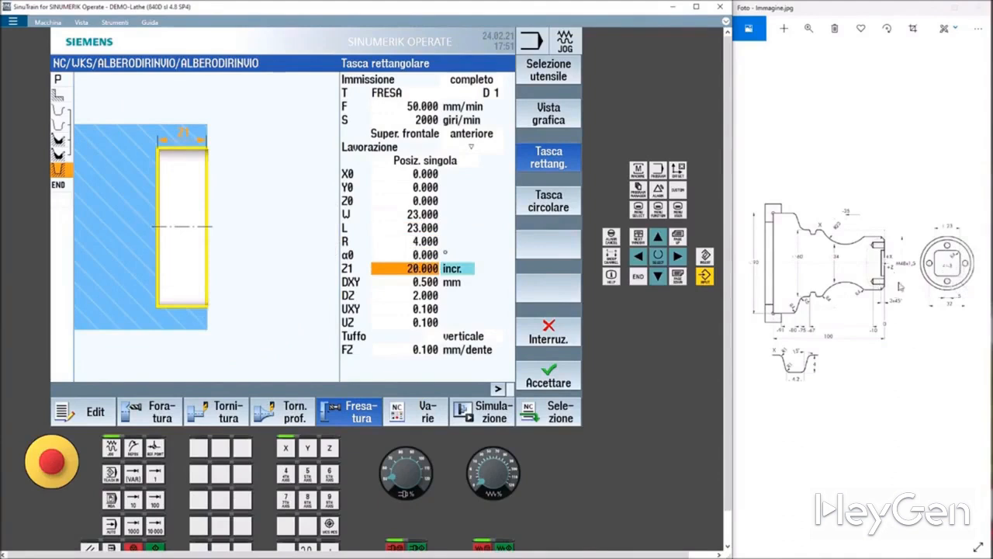
pyautogui.scroll(1, 894, 276)
pyautogui.scroll(-1, 894, 275)
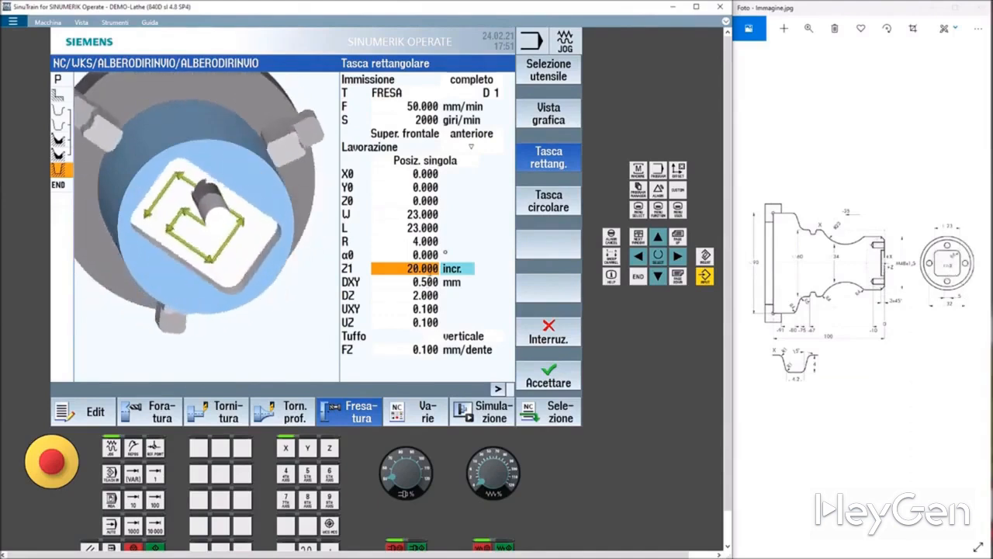
pyautogui.click(428, 257)
pyautogui.click(428, 270)
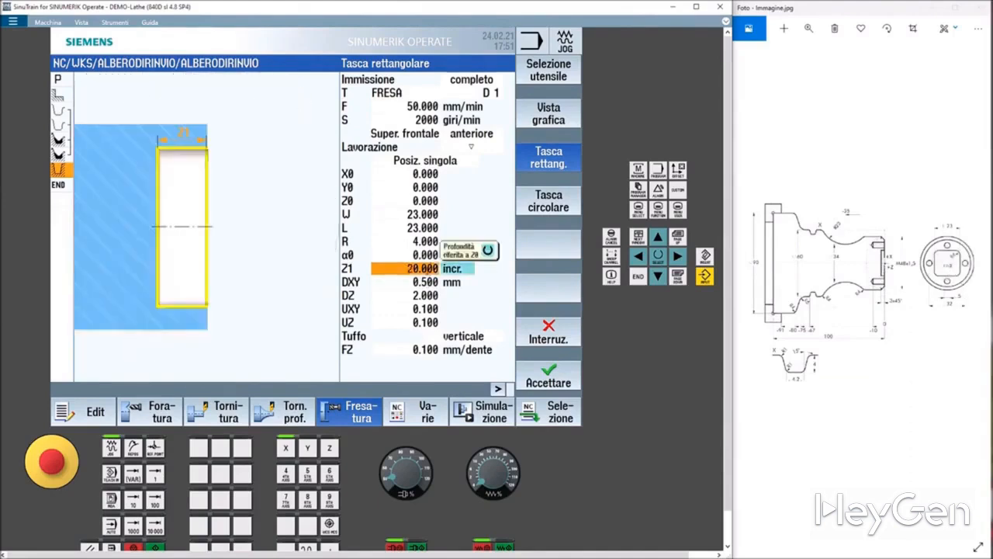
pyautogui.write('3')
pyautogui.press('Return')
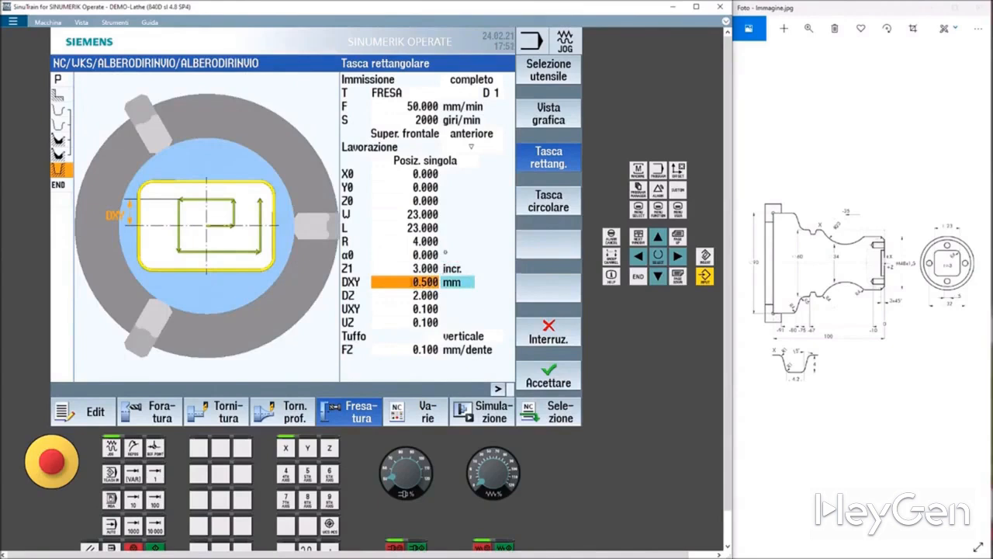
# Set the plane infeed DXY to 4 mm and the depth infeed DZ to 1.5 mm.
pyautogui.click(411, 283)
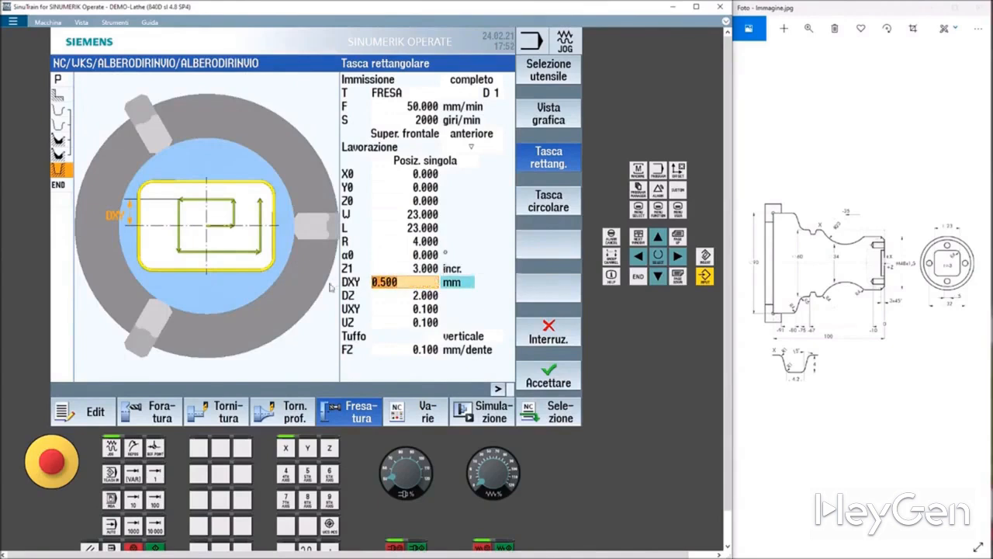
pyautogui.write('4')
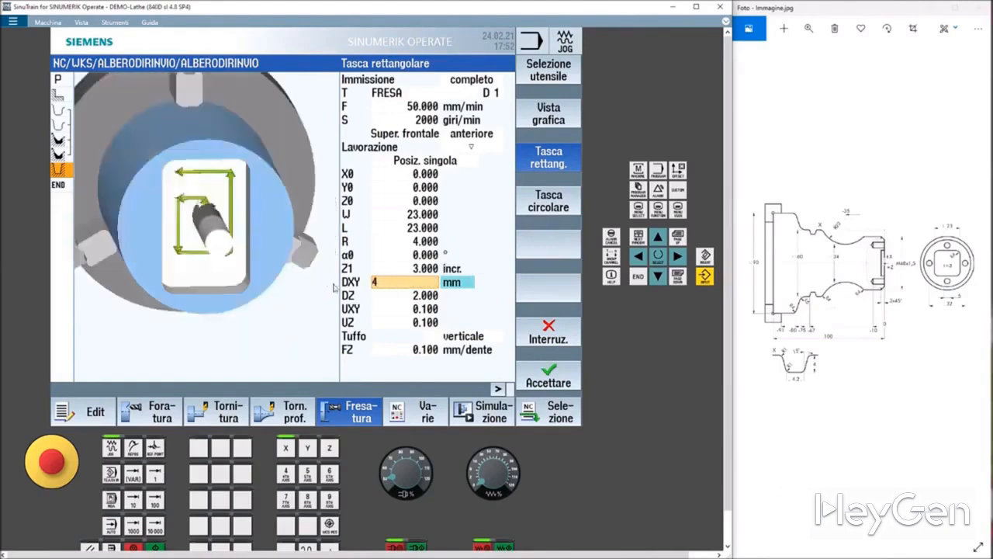
pyautogui.click(398, 296)
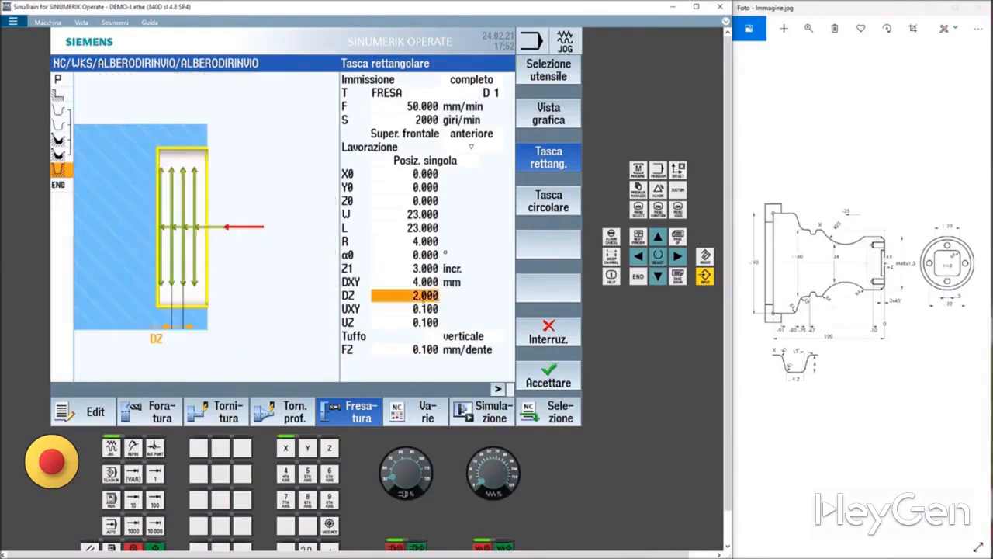
pyautogui.write('1')
pyautogui.write('5')
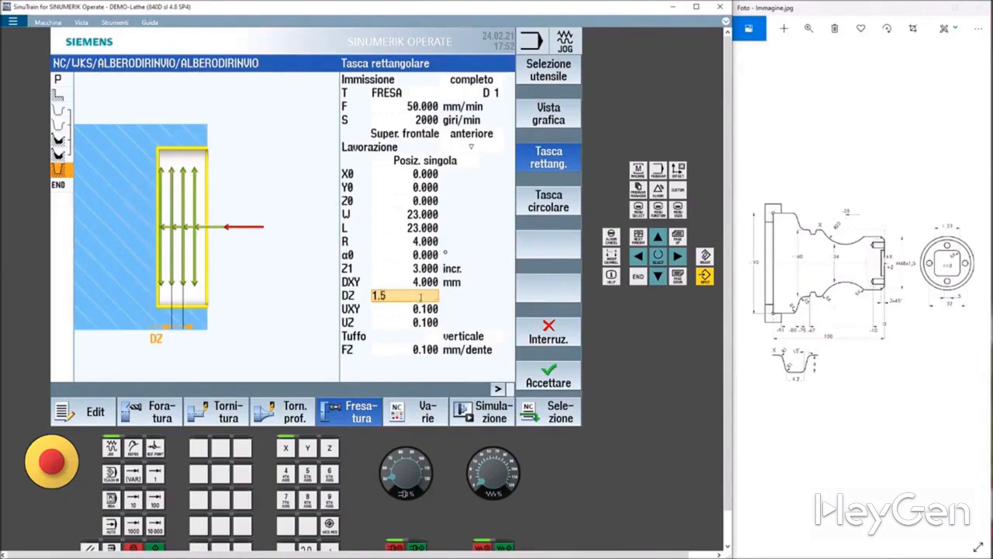
# Set the finishing allowances UXY and UZ to 0.
pyautogui.click(419, 308)
pyautogui.click(427, 311)
pyautogui.moveTo(421, 310); pyautogui.dragTo(365, 310)
pyautogui.write('0')
pyautogui.click(417, 322)
pyautogui.write('0')
pyautogui.click(422, 312)
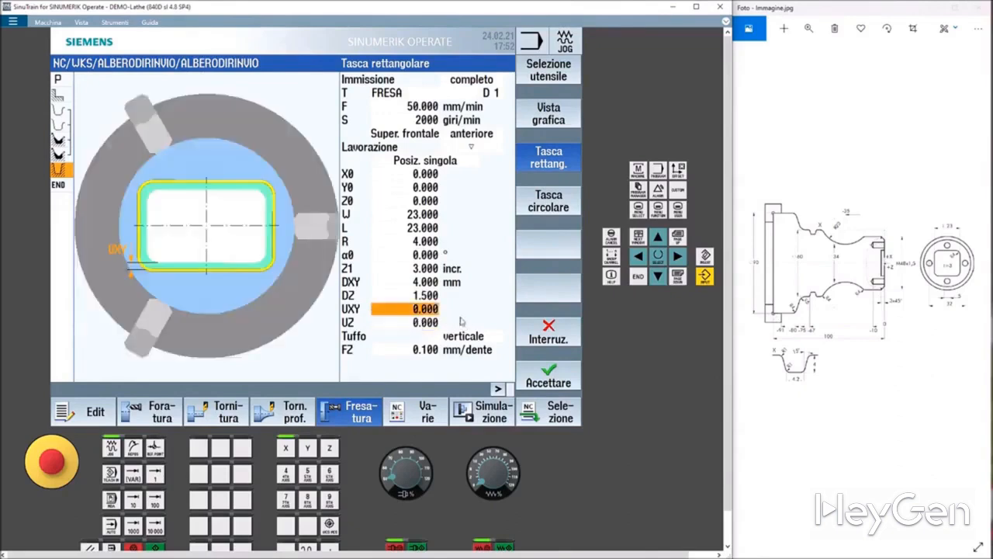
# Accept the rectangular pocket cycle and try to run the program simulation.
pyautogui.click(541, 383)
pyautogui.click(484, 417)
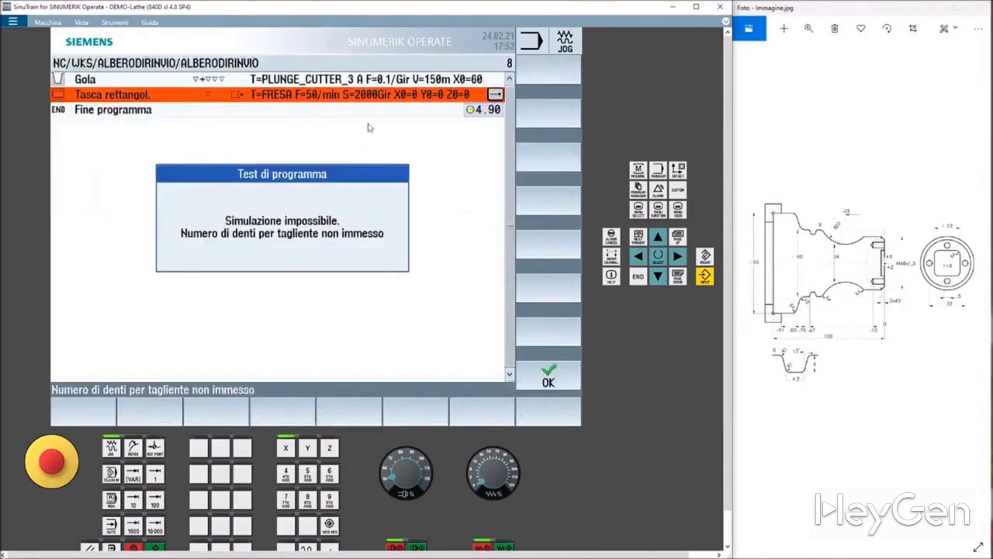
pyautogui.click(564, 376)
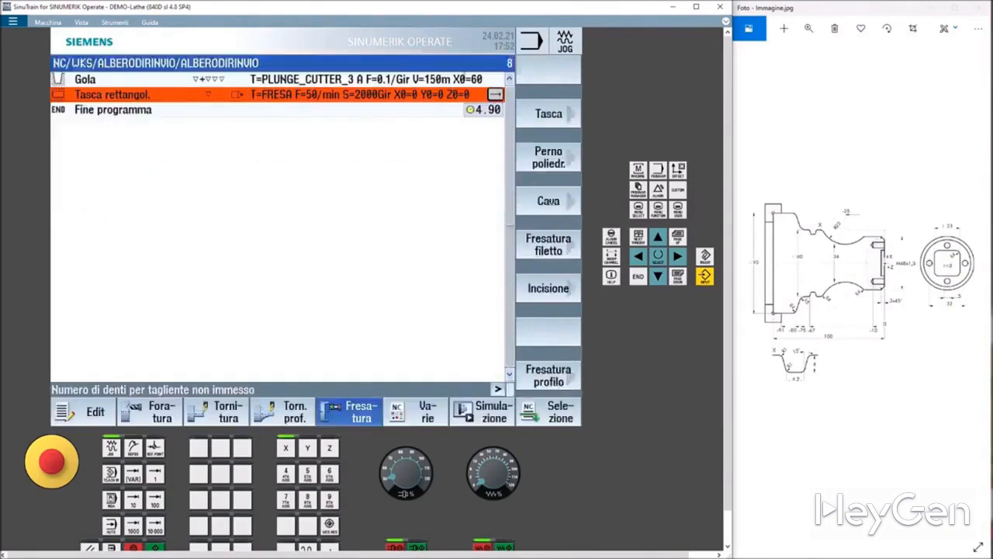
# Reopen the pocket cycle, set the FRESA cutter's number of teeth N to 4 in the tool list, transfer it back and accept the cycle.
pyautogui.click(495, 93)
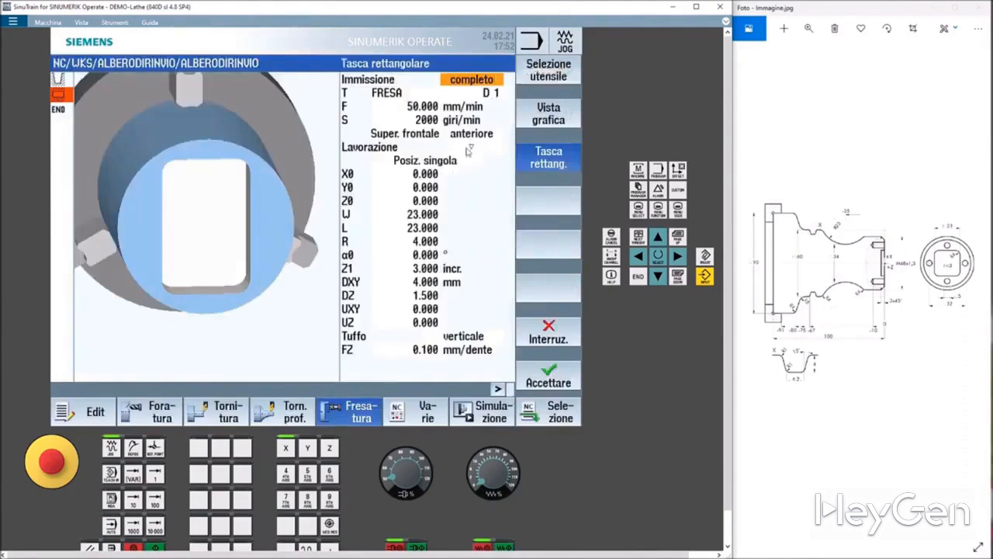
pyautogui.click(545, 72)
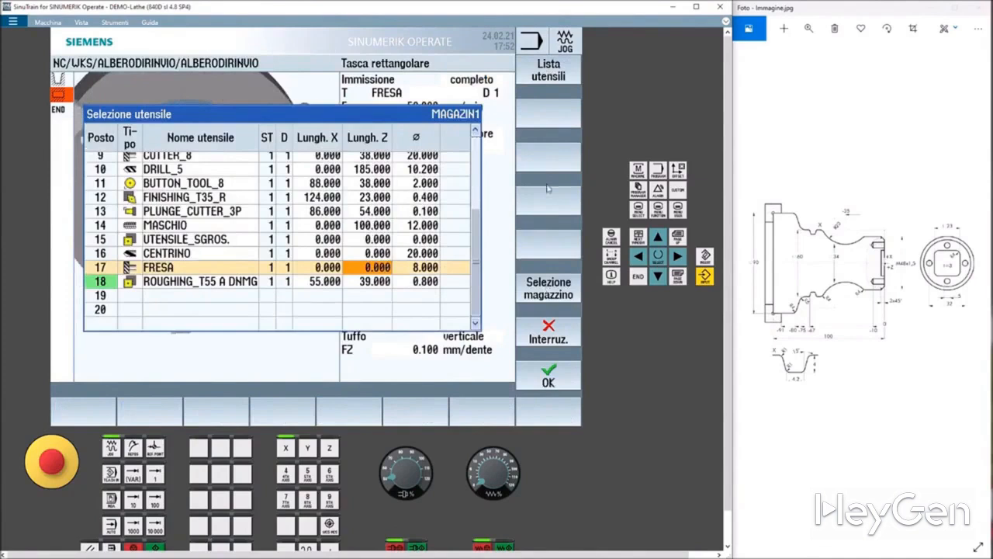
pyautogui.click(545, 75)
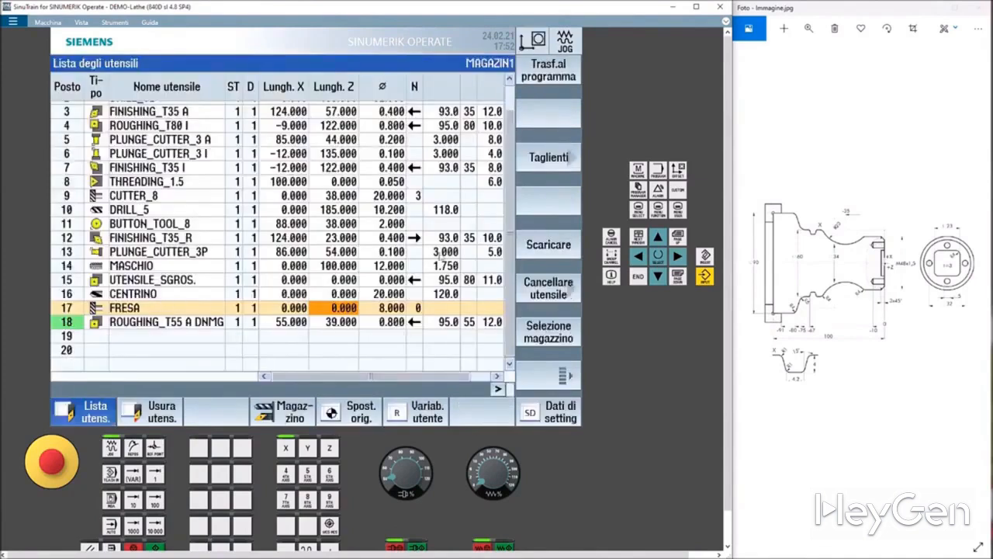
pyautogui.click(448, 307)
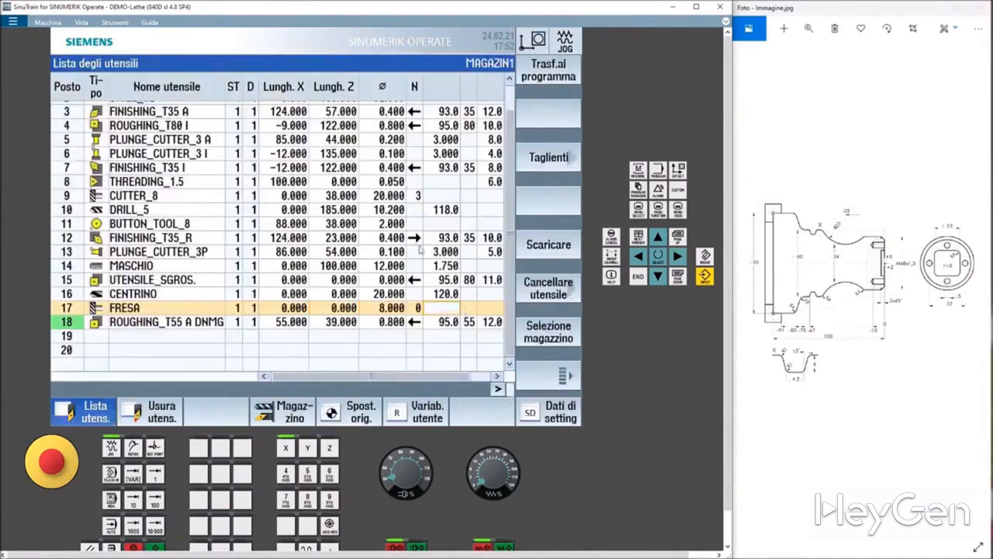
pyautogui.click(415, 307)
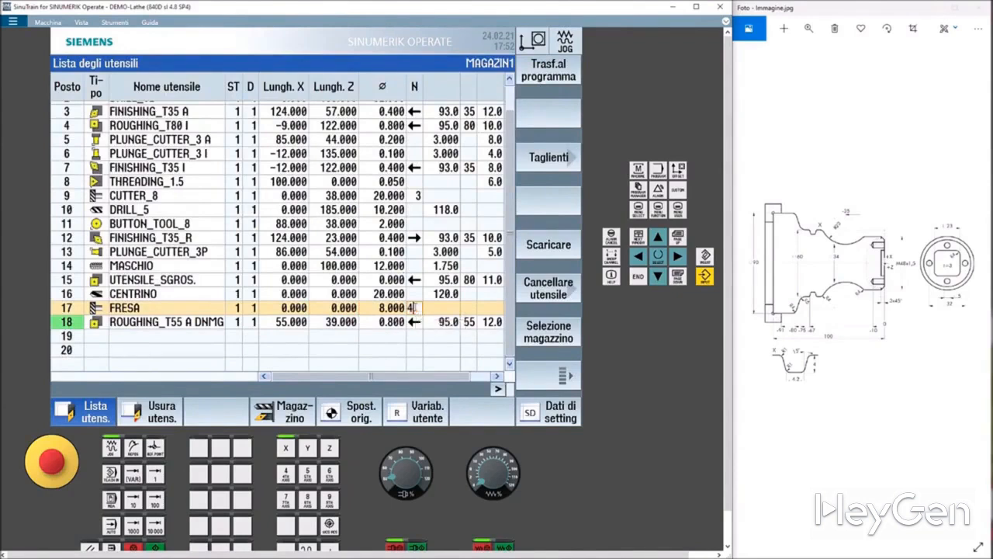
pyautogui.write('4')
pyautogui.press('Return')
pyautogui.click(556, 87)
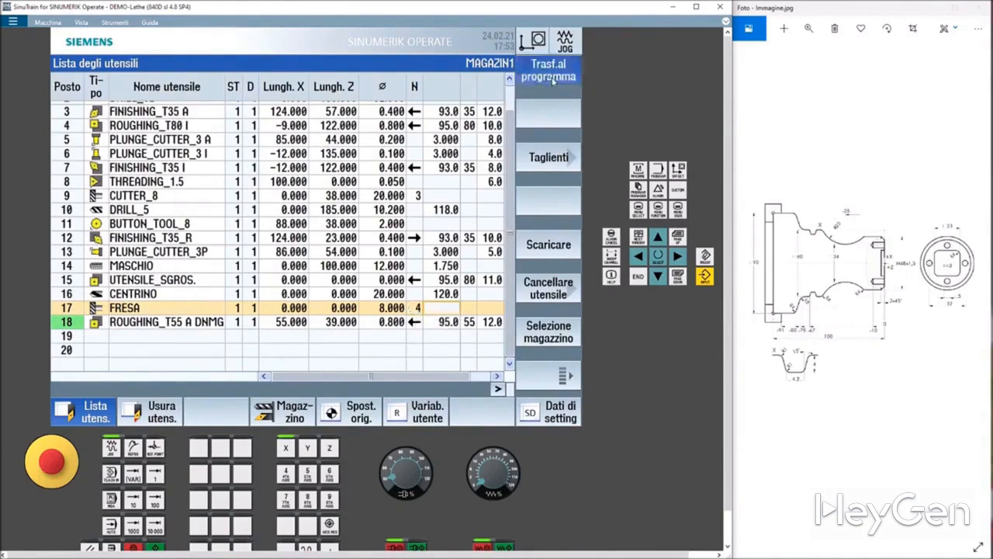
pyautogui.click(572, 370)
# Run the program simulation and inspect the milled pocket on the shaft's end face.
pyautogui.click(494, 413)
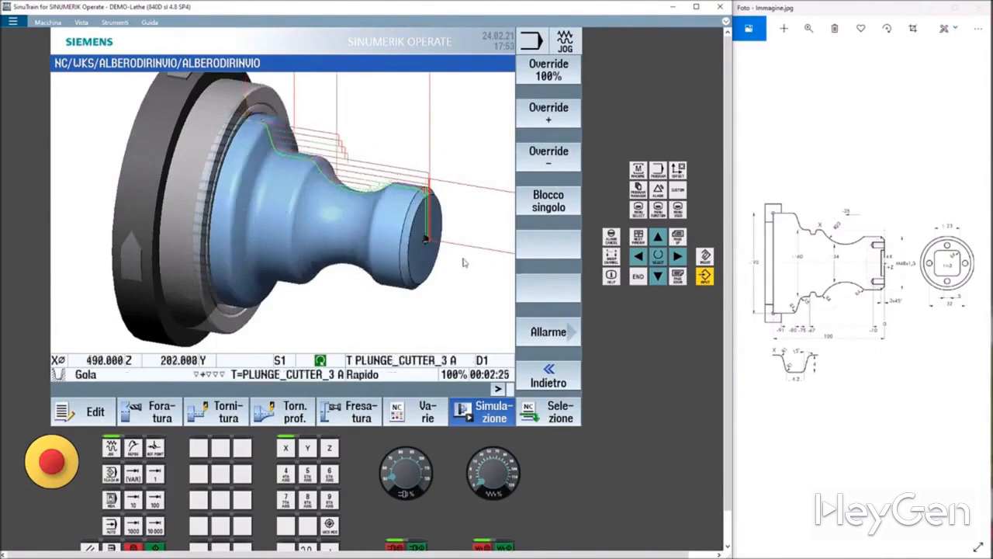
pyautogui.moveTo(452, 260); pyautogui.dragTo(441, 259)
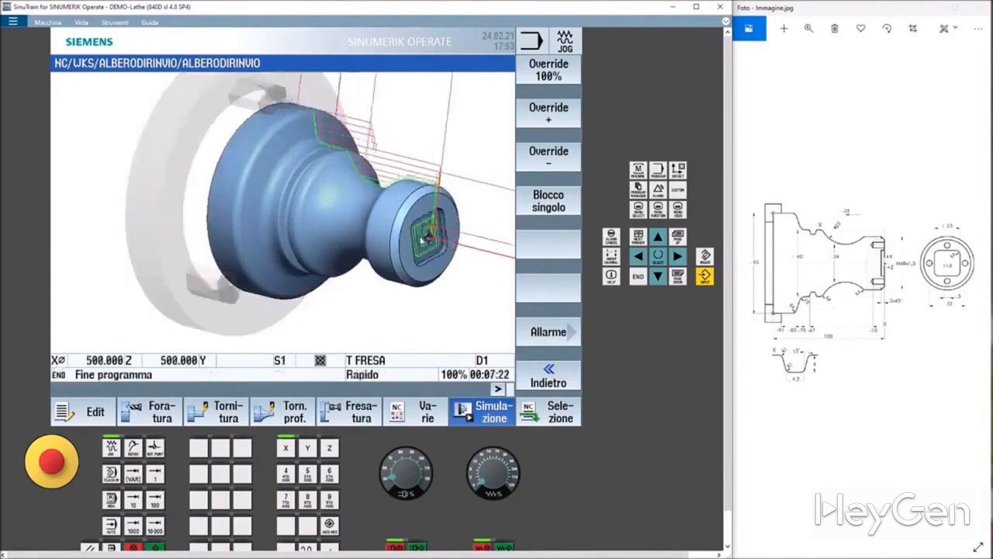
pyautogui.scroll(2, 421, 239)
pyautogui.scroll(2, 421, 239)
pyautogui.moveTo(421, 240)
pyautogui.mouseDown(button='middle')
pyautogui.moveTo(382, 239)
pyautogui.moveTo(414, 236)
pyautogui.mouseUp(button='middle')
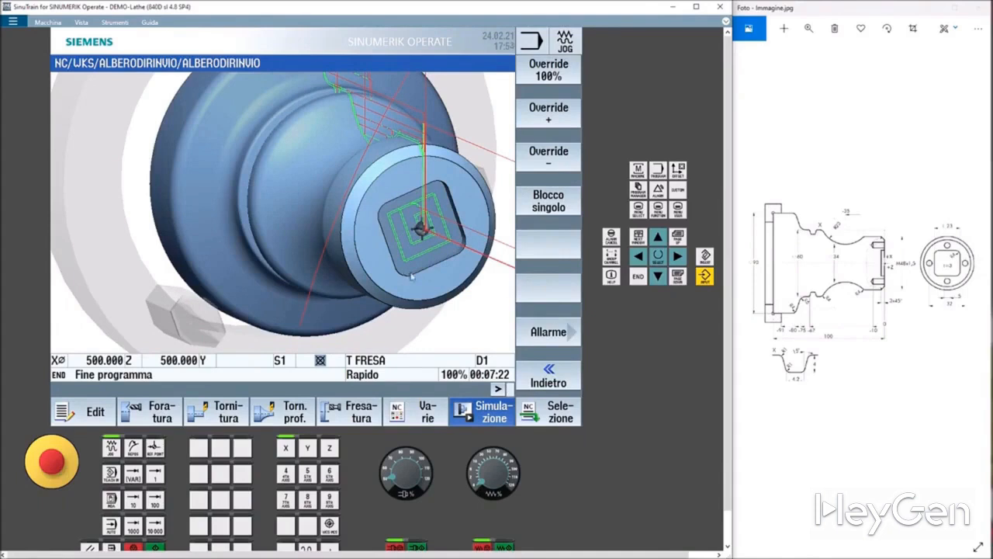
# Start a drilling cycle on the front face and select the DRILL_5 tool.
pyautogui.click(173, 412)
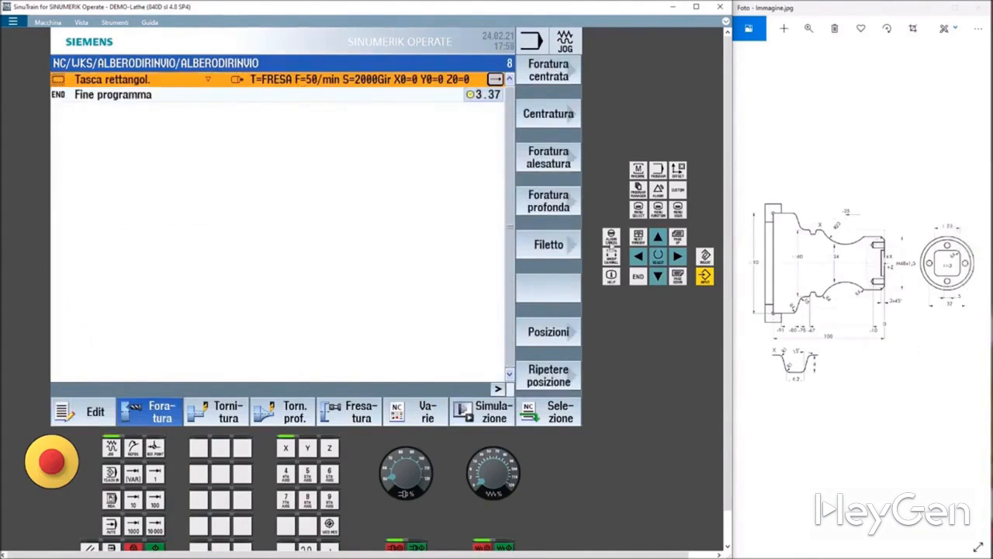
pyautogui.click(162, 415)
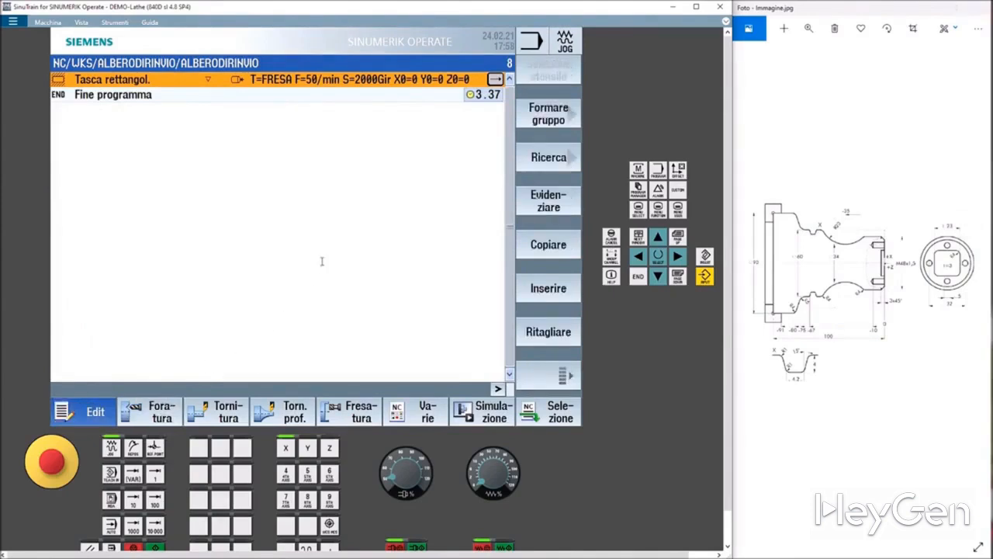
pyautogui.click(161, 418)
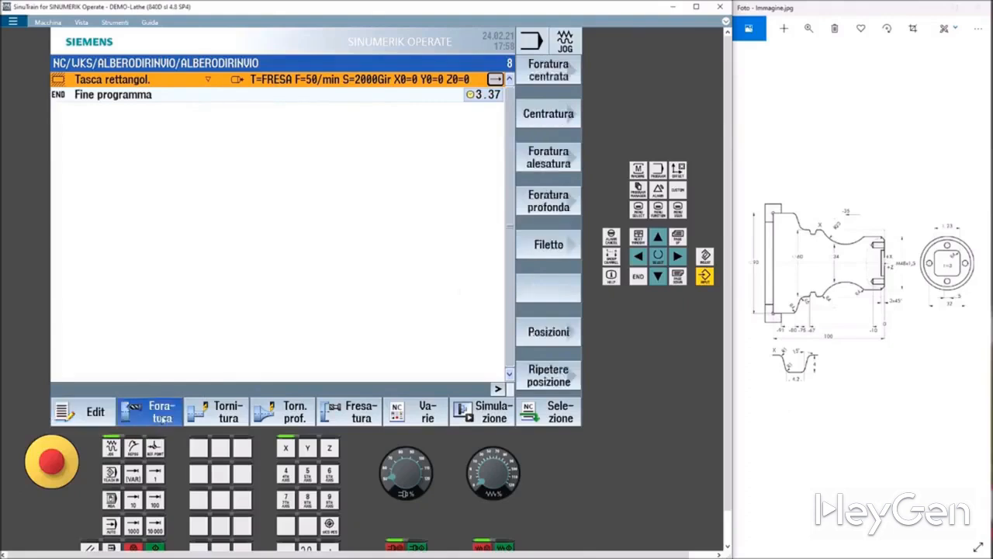
pyautogui.click(549, 162)
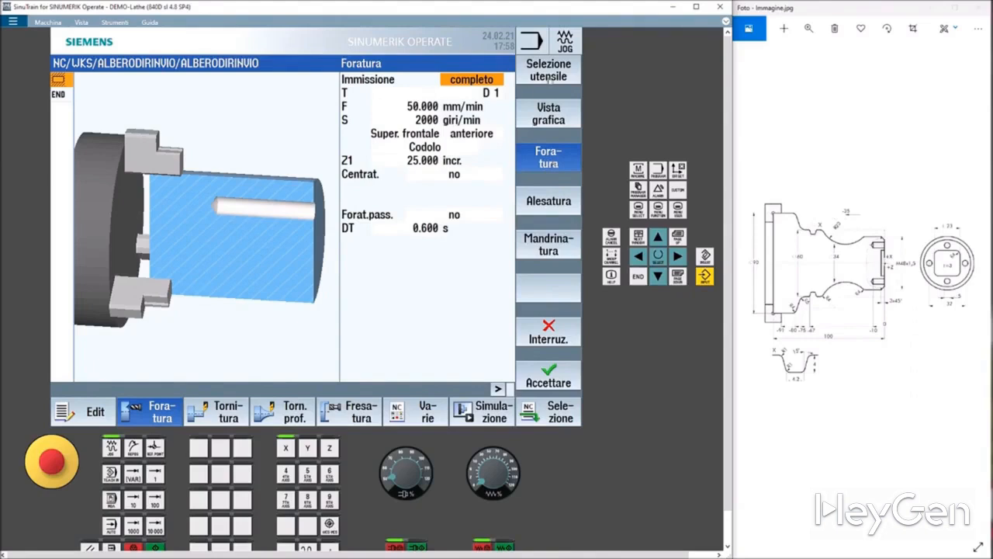
pyautogui.click(548, 74)
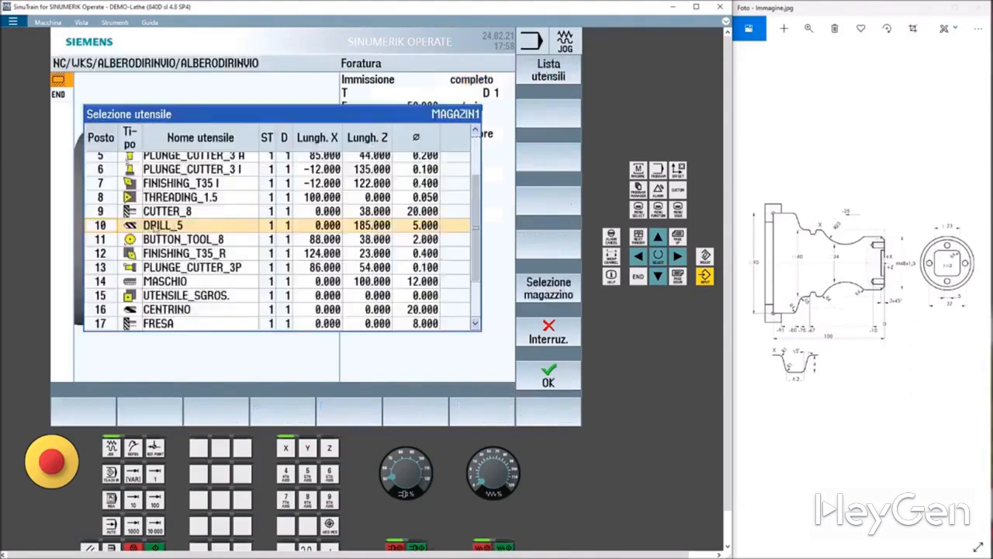
pyautogui.click(549, 379)
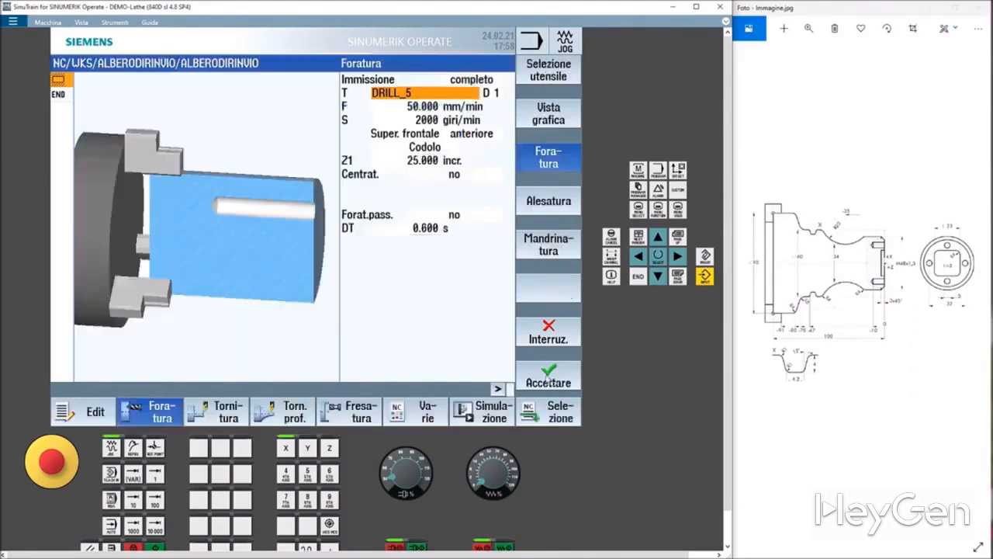
# Set the drilling feed F to 0.06 and switch to cutting speed V of 140 m/min.
pyautogui.click(402, 108)
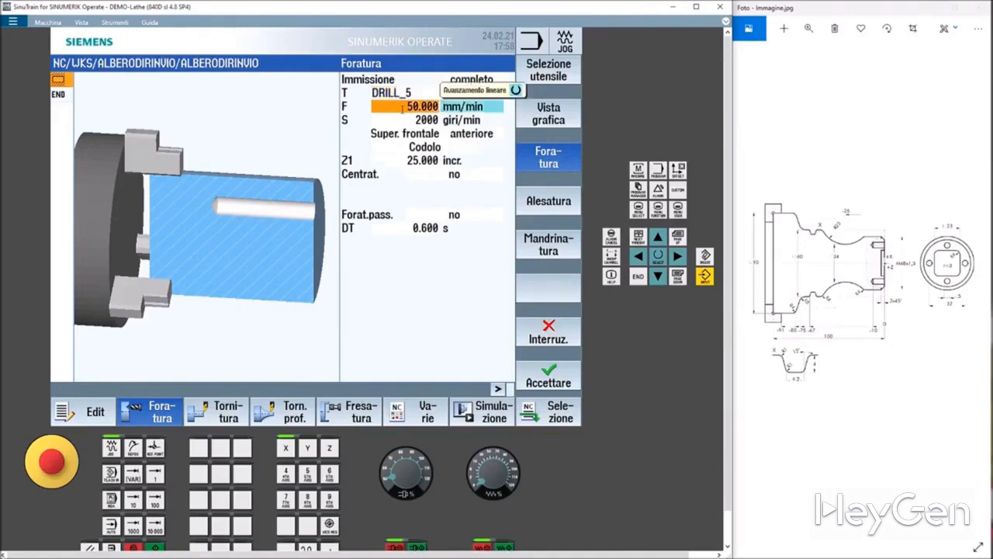
pyautogui.write('0.0')
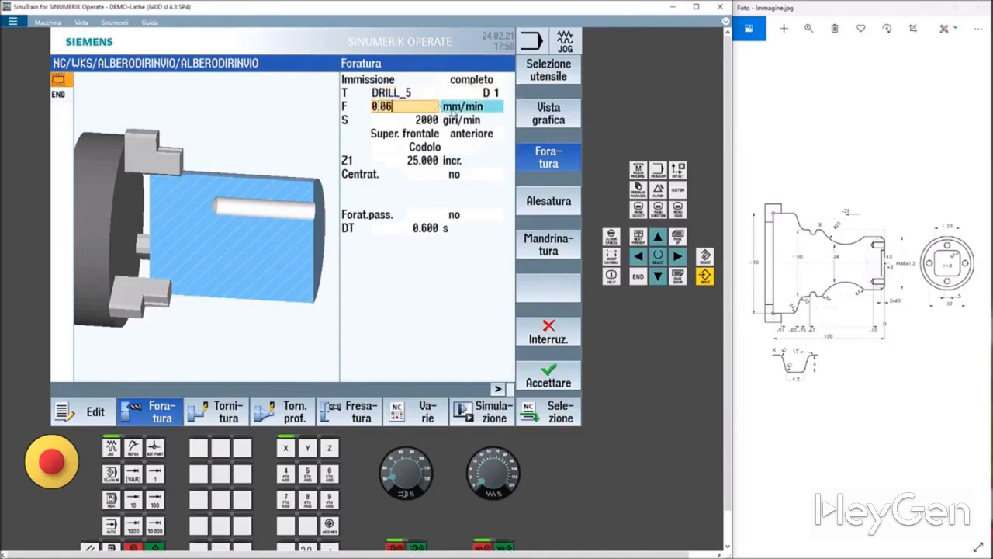
pyautogui.click(423, 119)
pyautogui.click(482, 125)
pyautogui.click(483, 125)
pyautogui.click(482, 124)
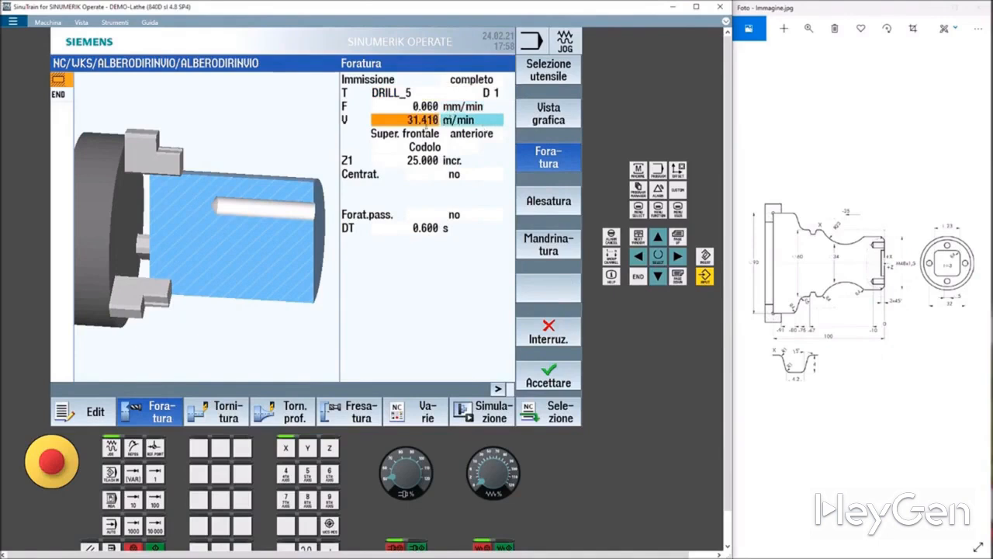
pyautogui.write('140')
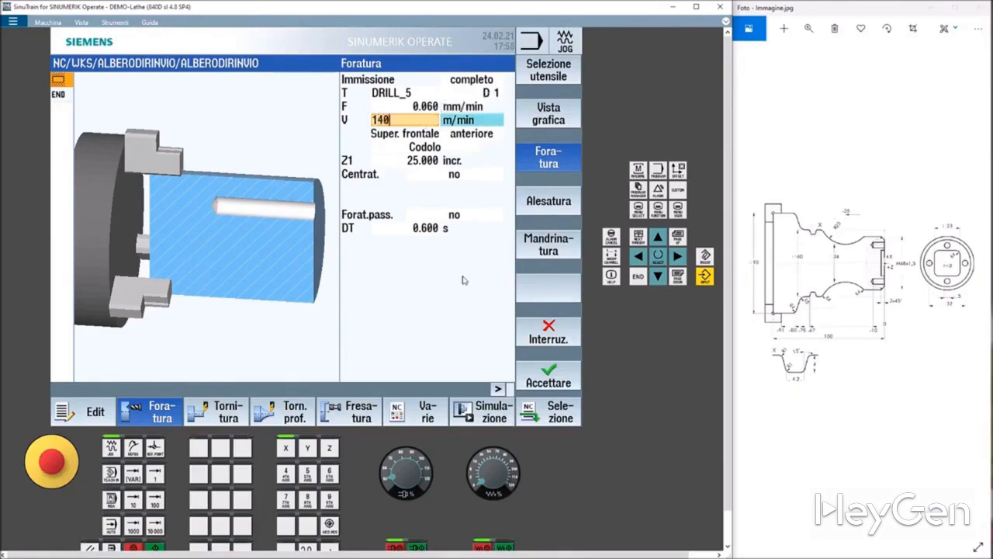
# Set the drilling depth Z1 to 10 mm incremental and accept the drilling cycle.
pyautogui.click(400, 154)
pyautogui.click(405, 160)
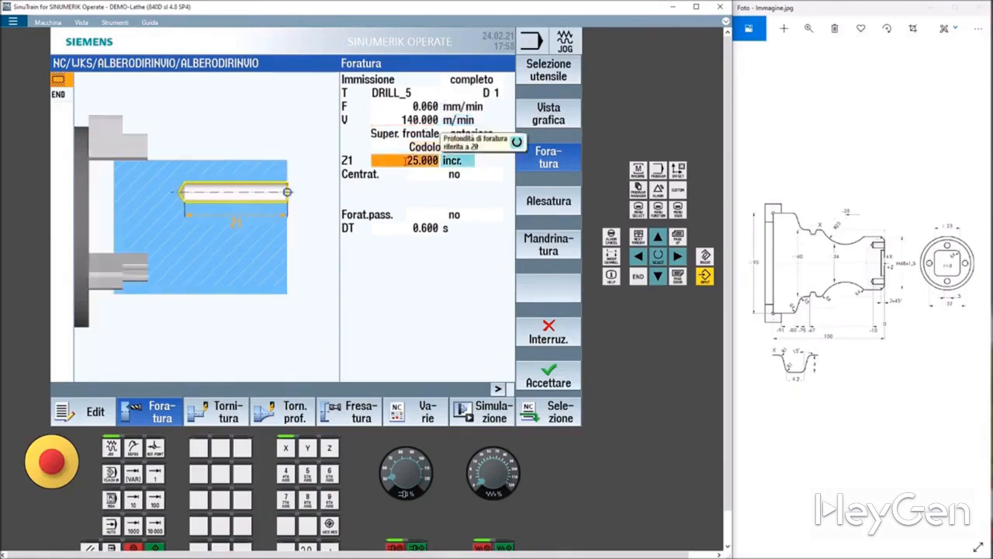
pyautogui.write('10')
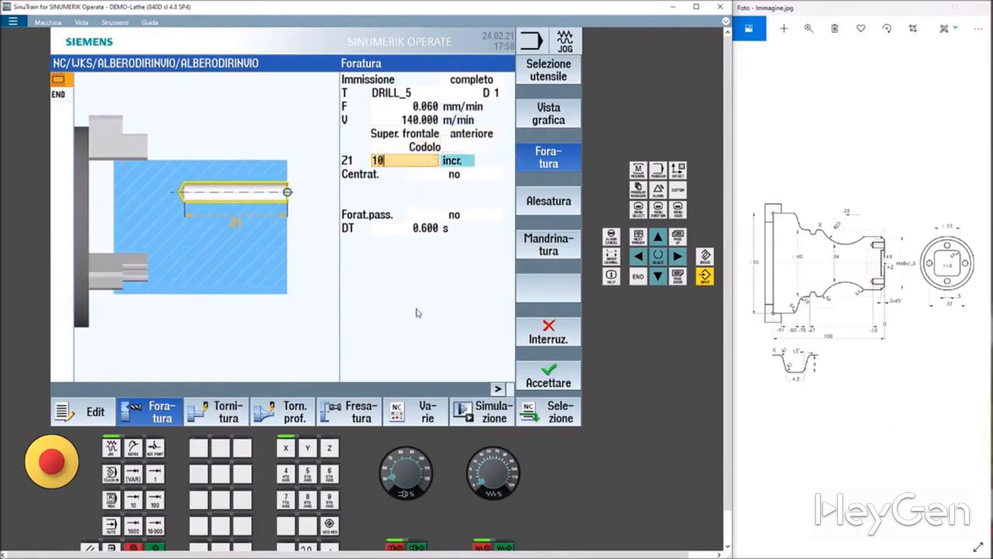
pyautogui.click(429, 215)
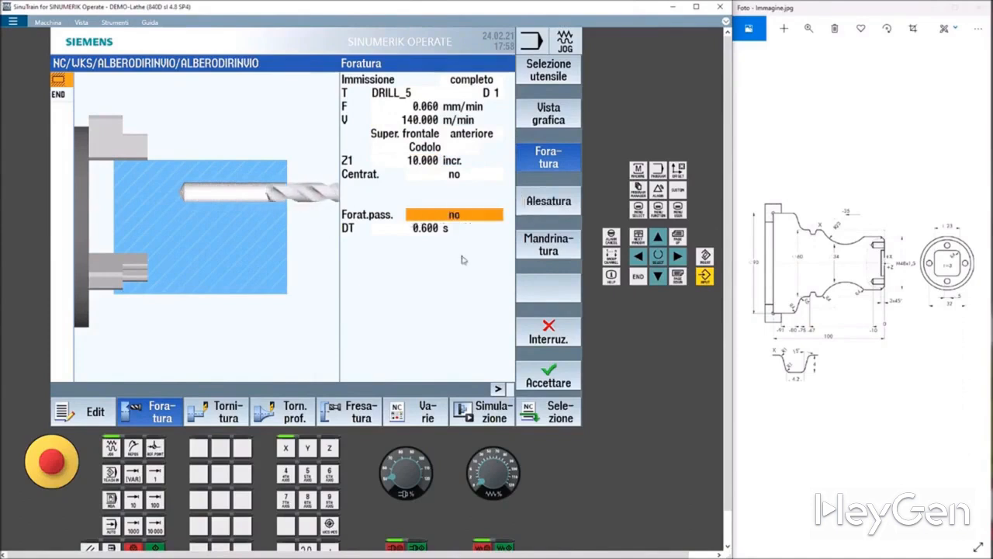
pyautogui.click(547, 381)
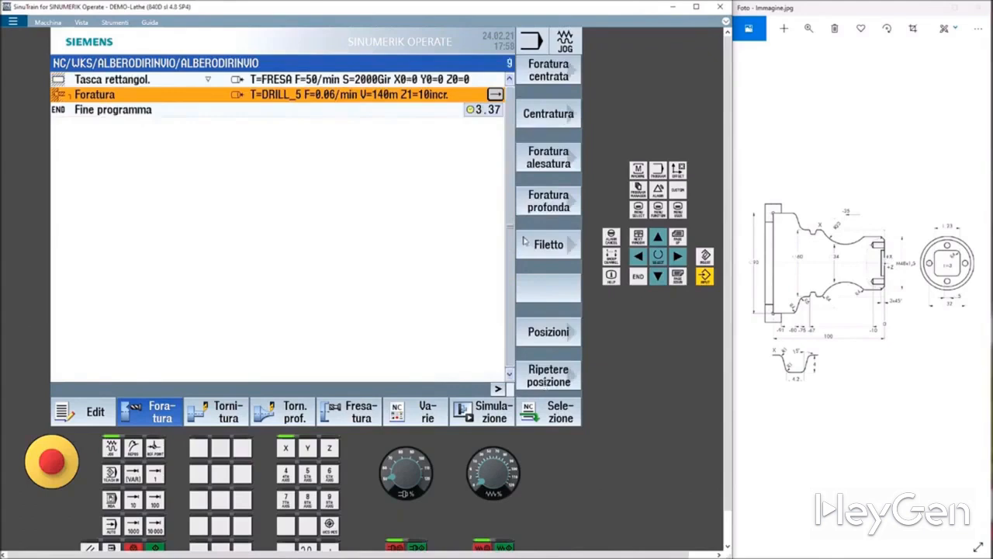
# Add a partial-circle position pattern on the front face and set it to centred.
pyautogui.click(553, 332)
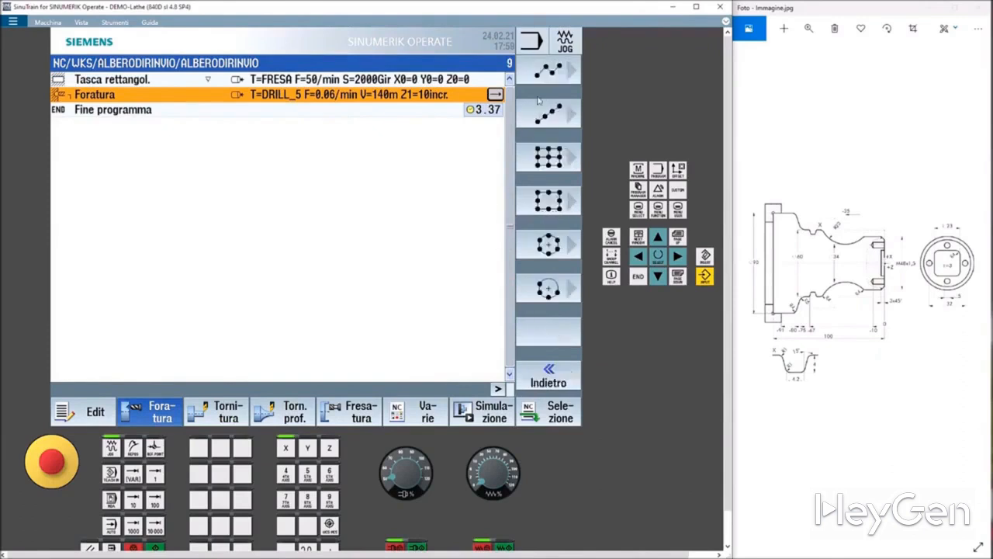
pyautogui.click(545, 75)
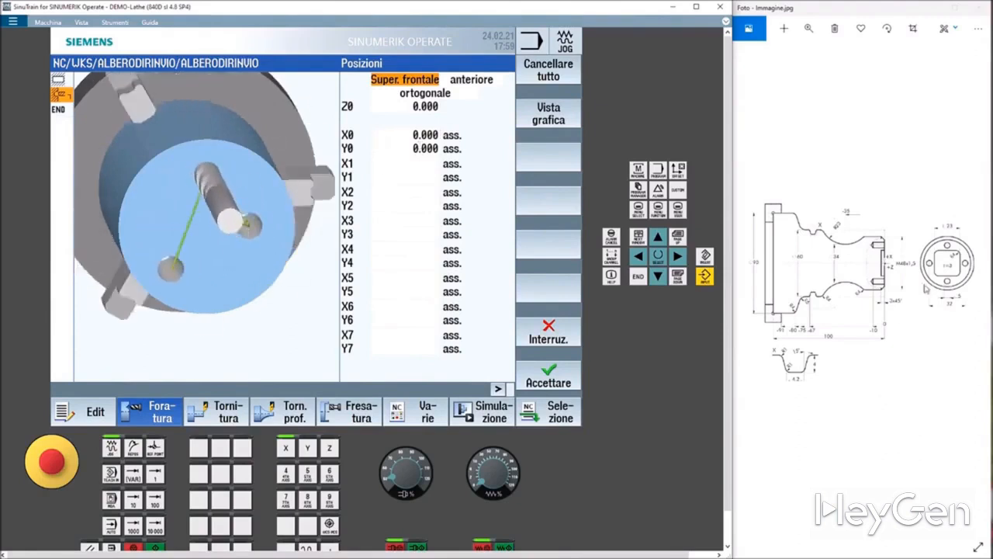
pyautogui.click(551, 337)
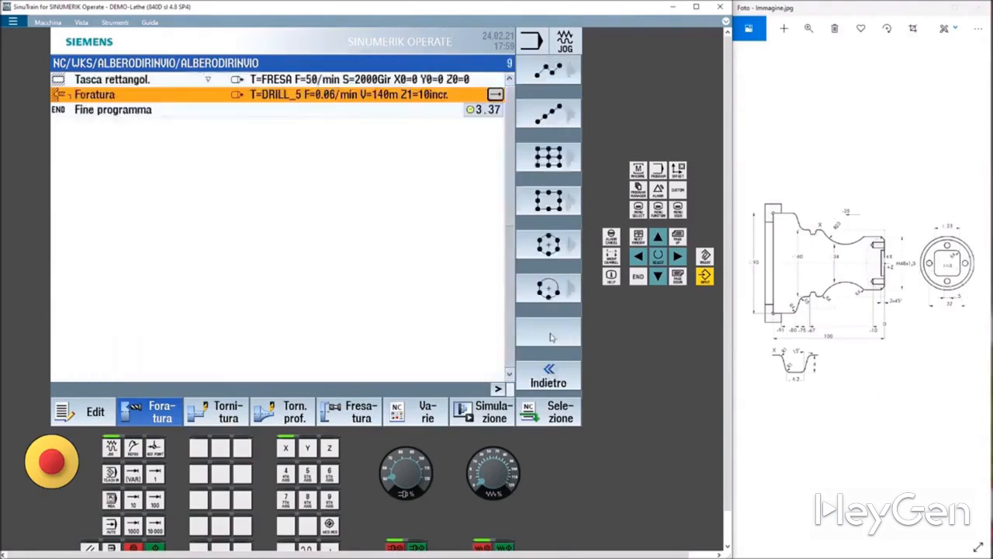
pyautogui.click(548, 288)
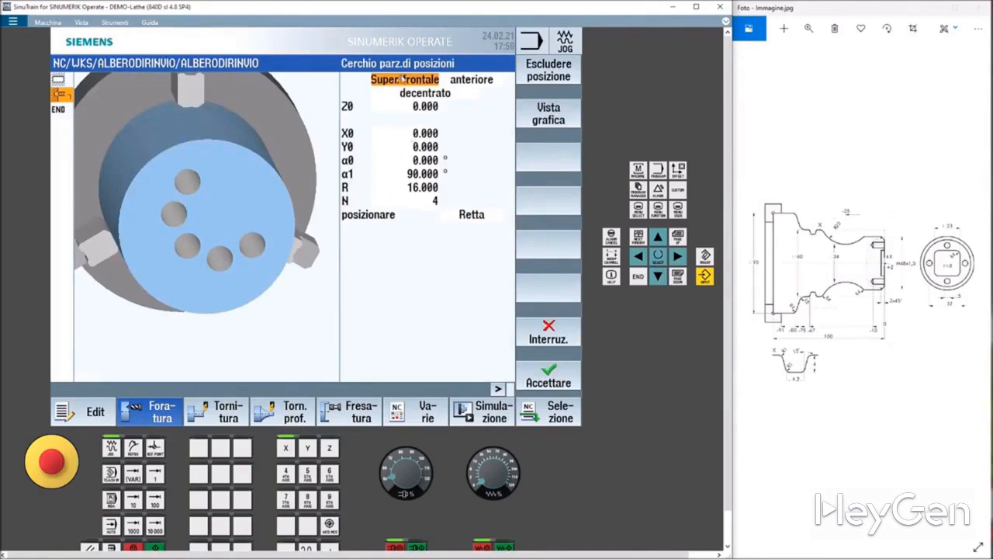
pyautogui.click(410, 92)
pyautogui.click(412, 95)
pyautogui.click(415, 102)
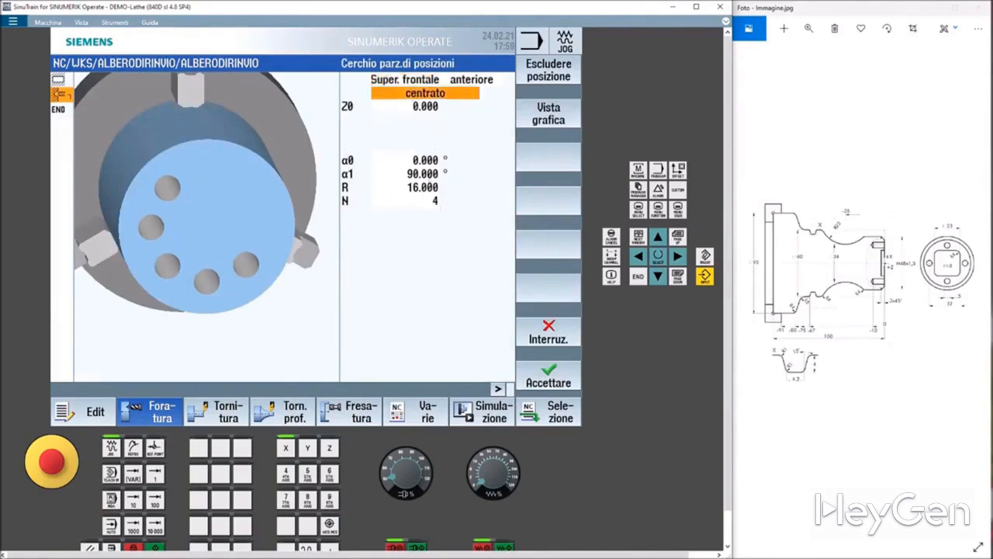
# Accept the partial circle with α0 0°, α1 90°, radius R 16 and 4 positions.
pyautogui.click(409, 189)
pyautogui.click(408, 160)
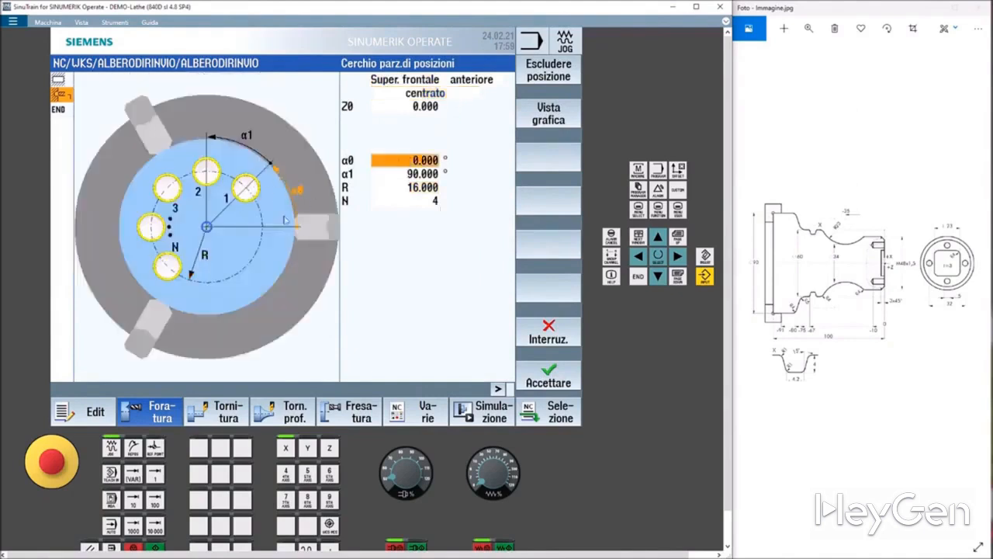
pyautogui.click(418, 177)
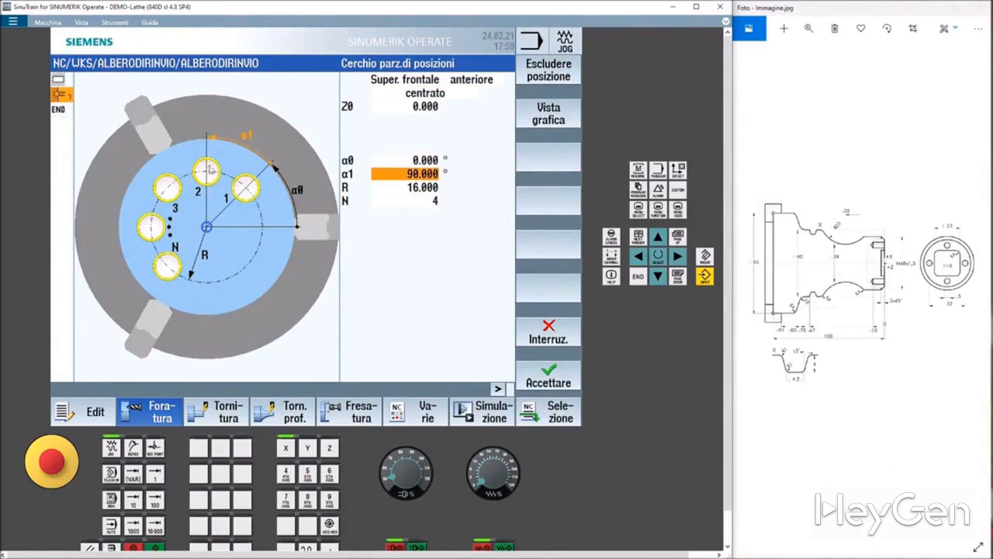
pyautogui.click(413, 187)
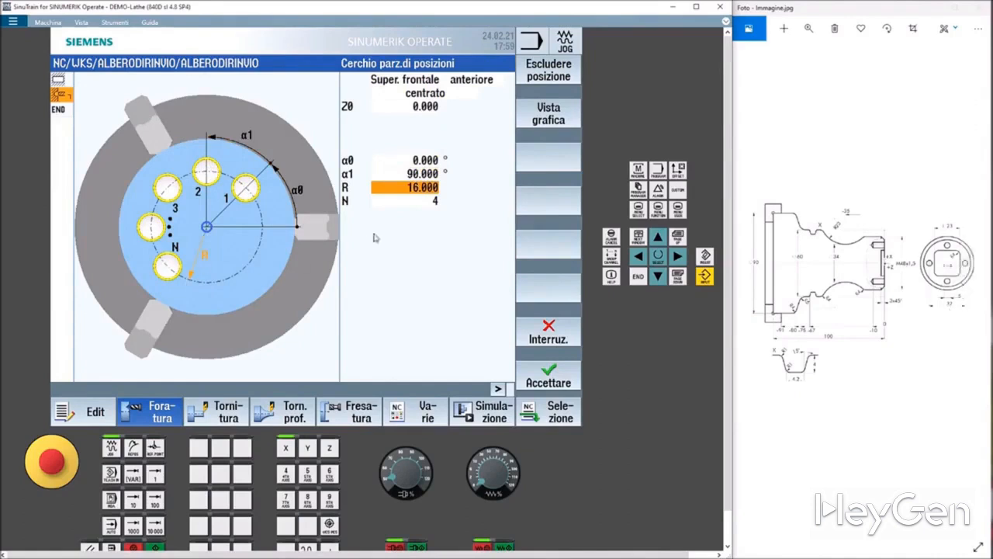
pyautogui.click(419, 200)
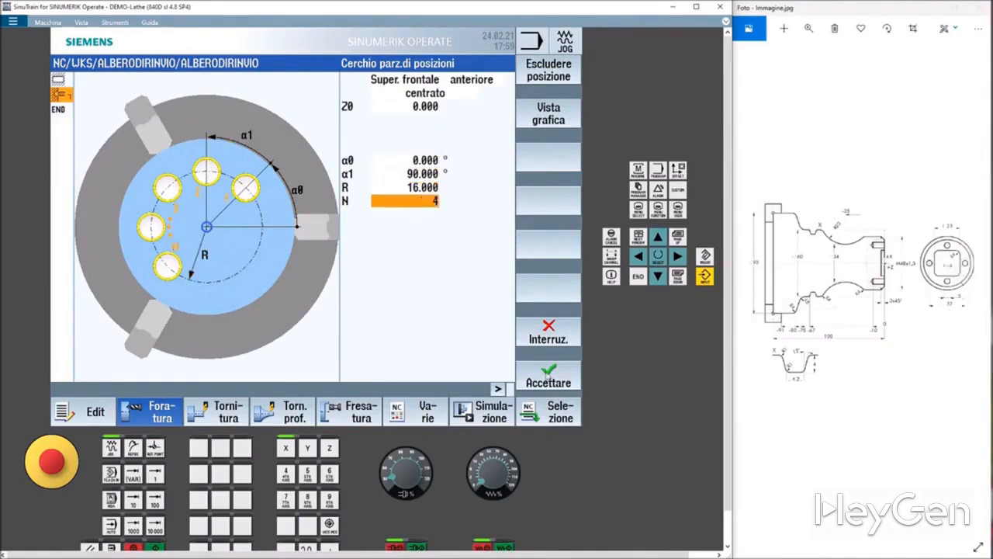
pyautogui.click(548, 374)
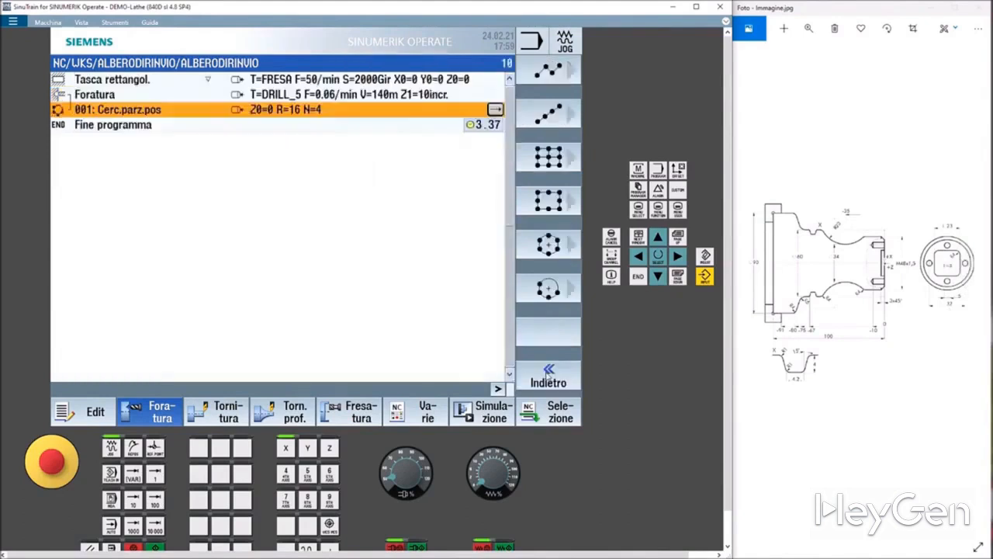
# Simulate the program so far, orbit the 3D view around the part, and return to the program editor.
pyautogui.click(487, 419)
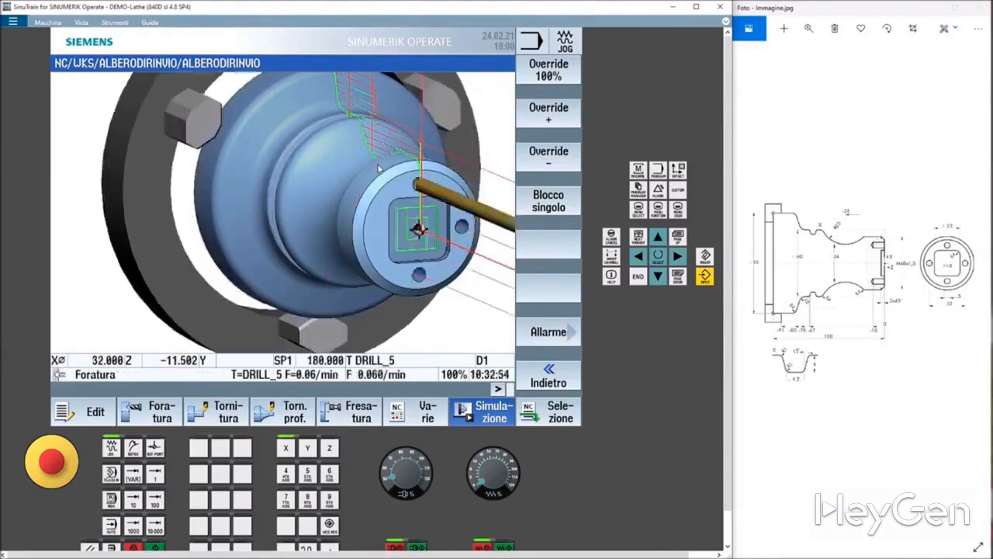
pyautogui.moveTo(406, 208); pyautogui.dragTo(309, 206)
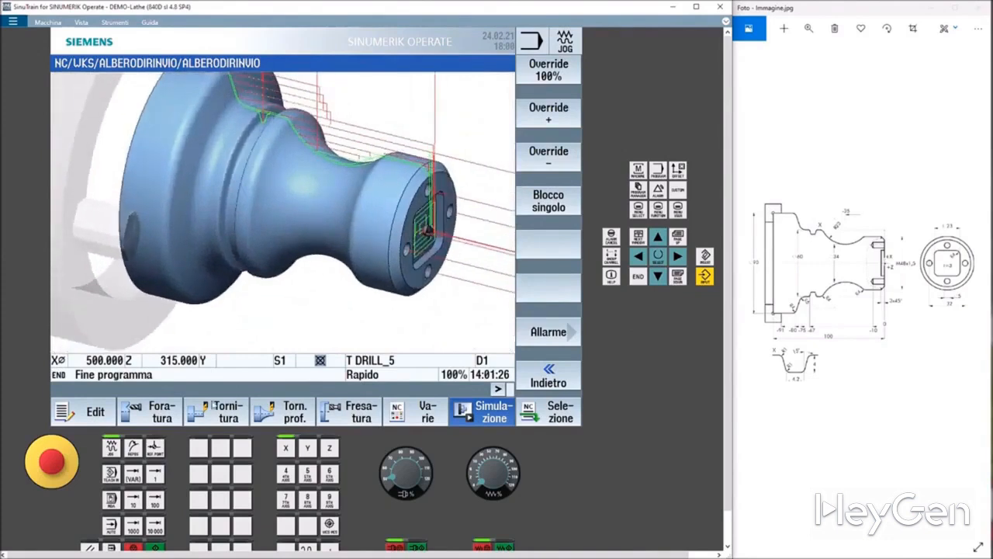
pyautogui.click(110, 409)
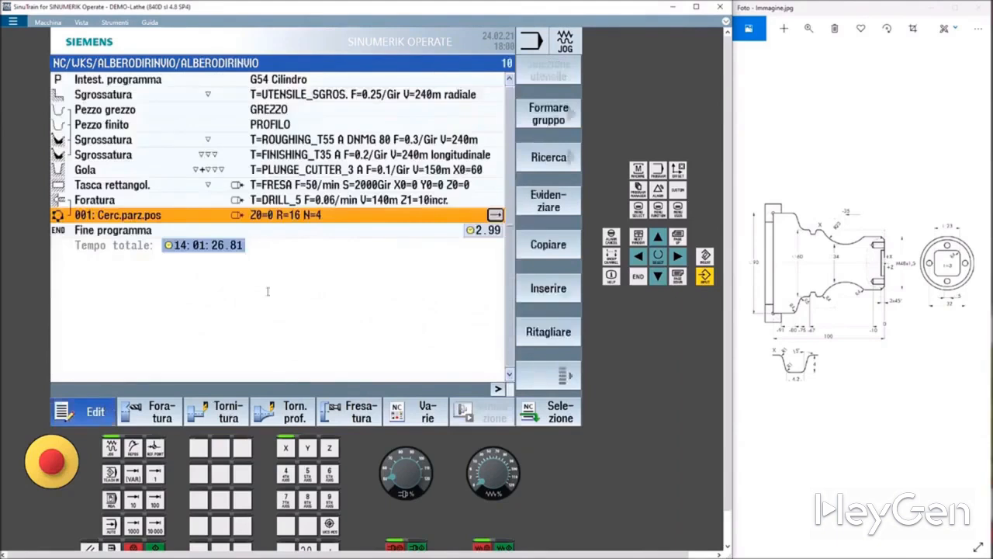
# Add a longitudinal external thread cycle with tool THREADING_1.5, pitch 1.5 mm/giro, and set X0 to 48.
pyautogui.click(224, 417)
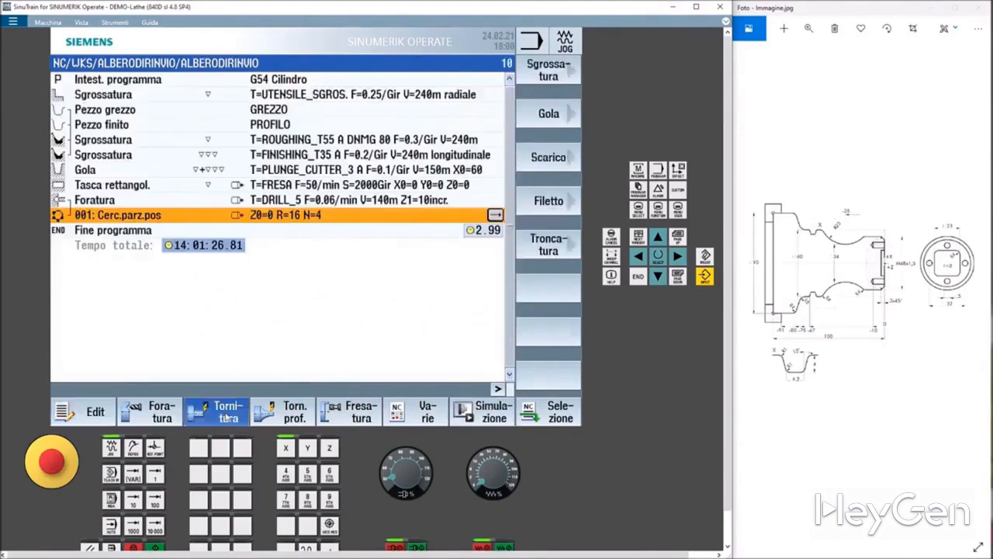
pyautogui.click(570, 201)
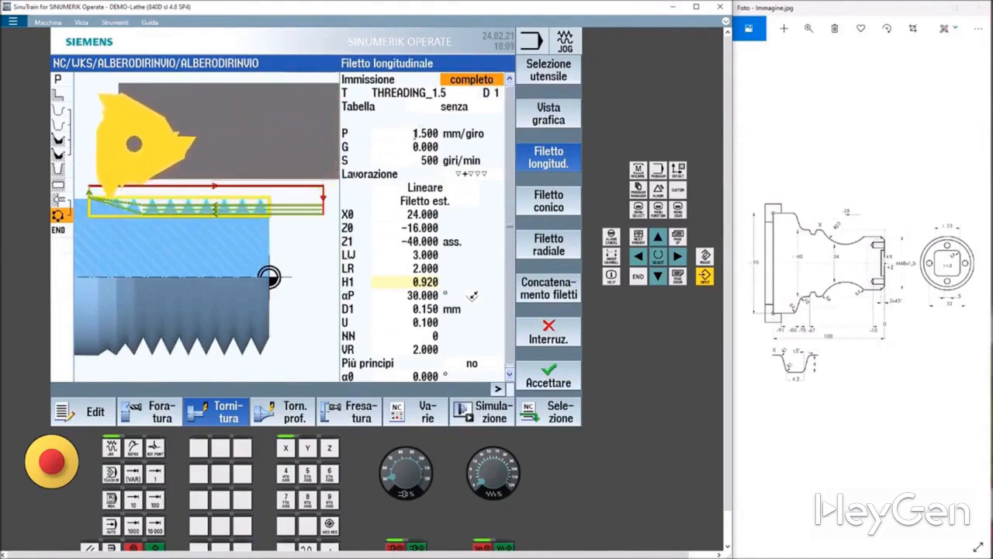
pyautogui.click(425, 134)
pyautogui.click(419, 146)
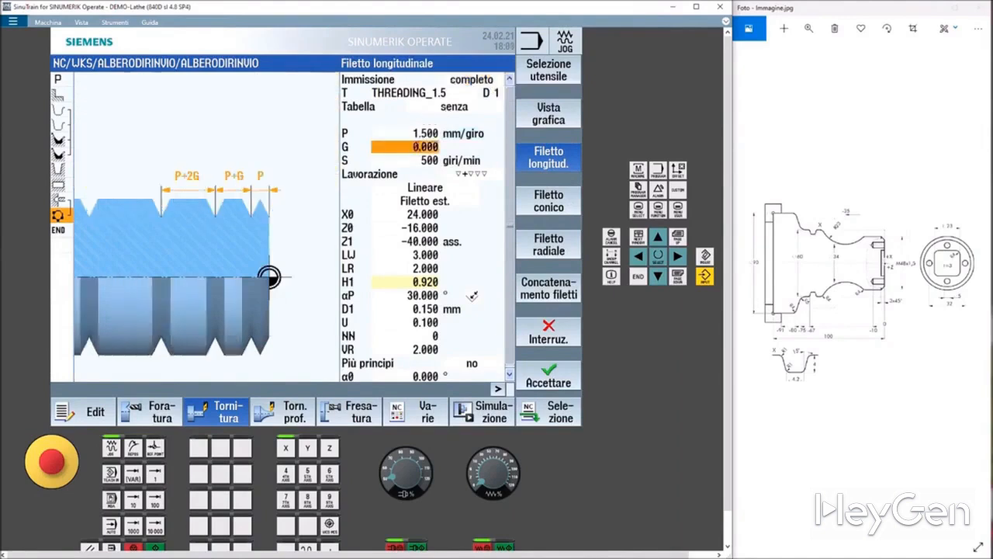
pyautogui.click(416, 159)
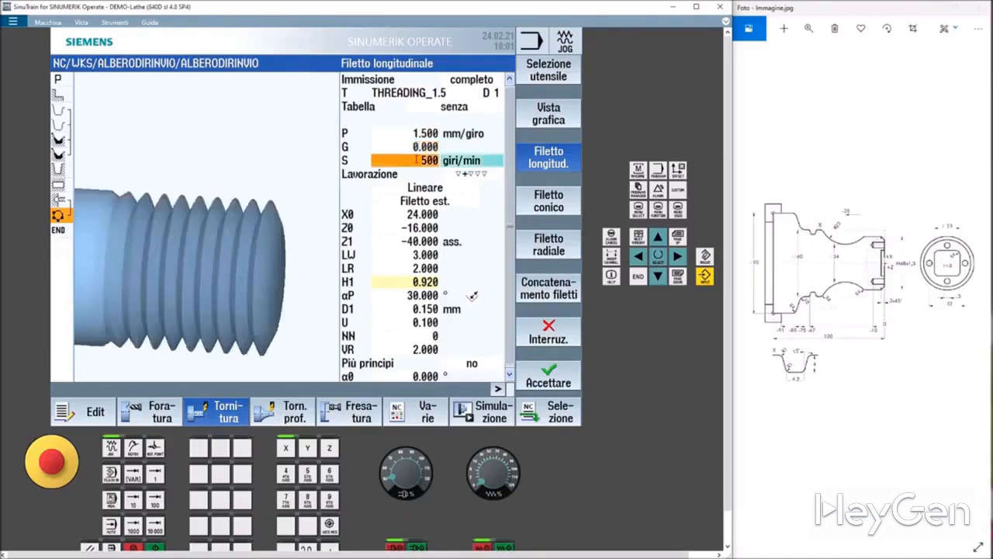
pyautogui.click(418, 189)
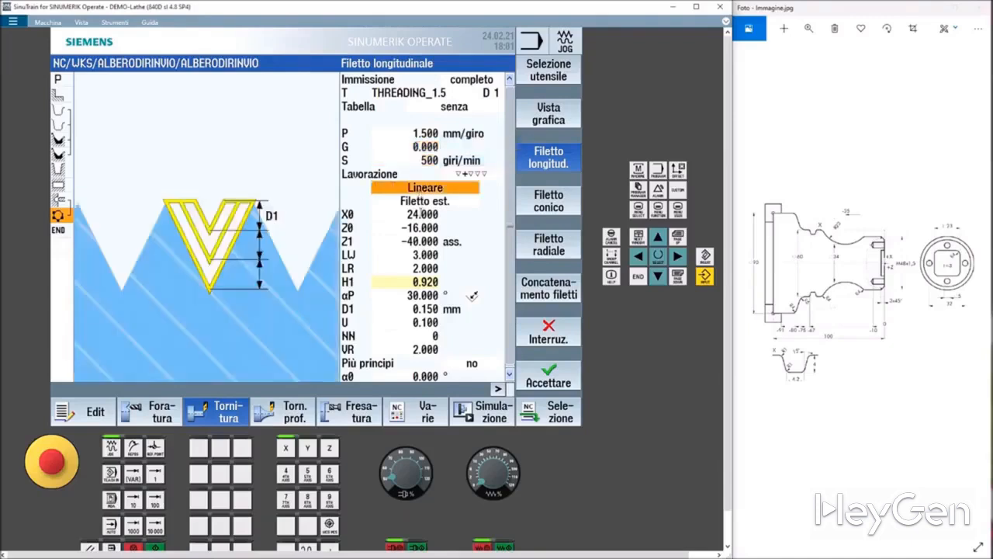
pyautogui.click(421, 214)
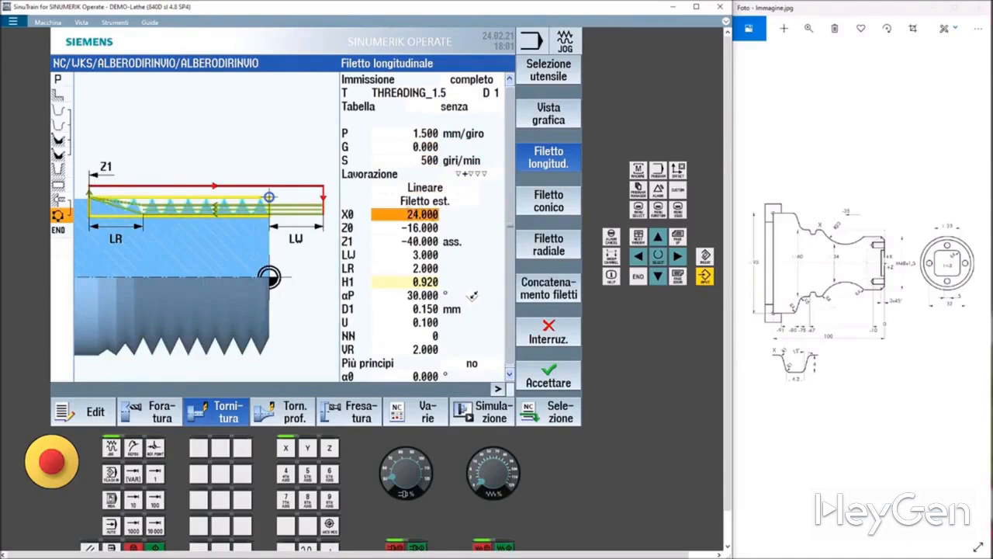
pyautogui.write('48')
pyautogui.press('Return')
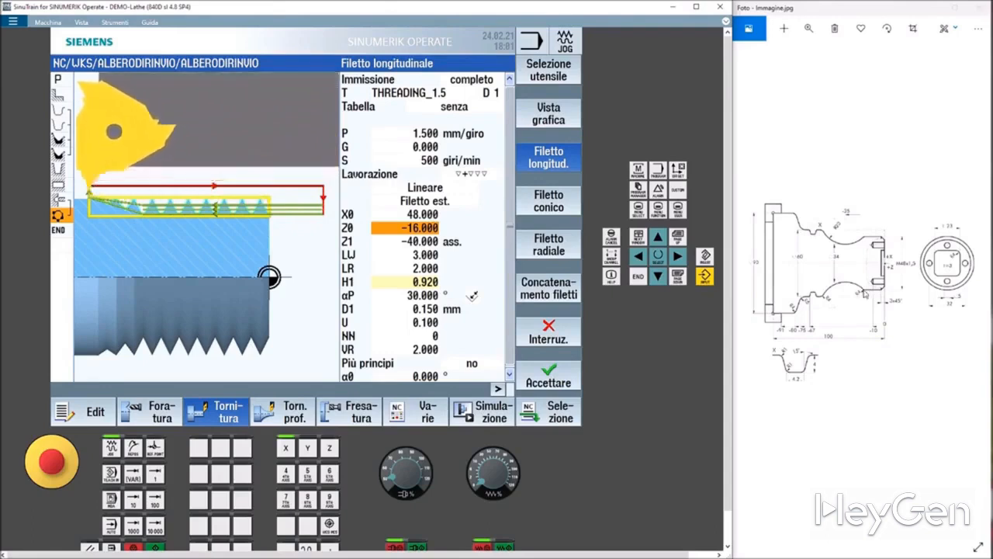
# Set the thread start Z0 to 0 and the thread end Z1 to -25 absolute.
pyautogui.write('-25')
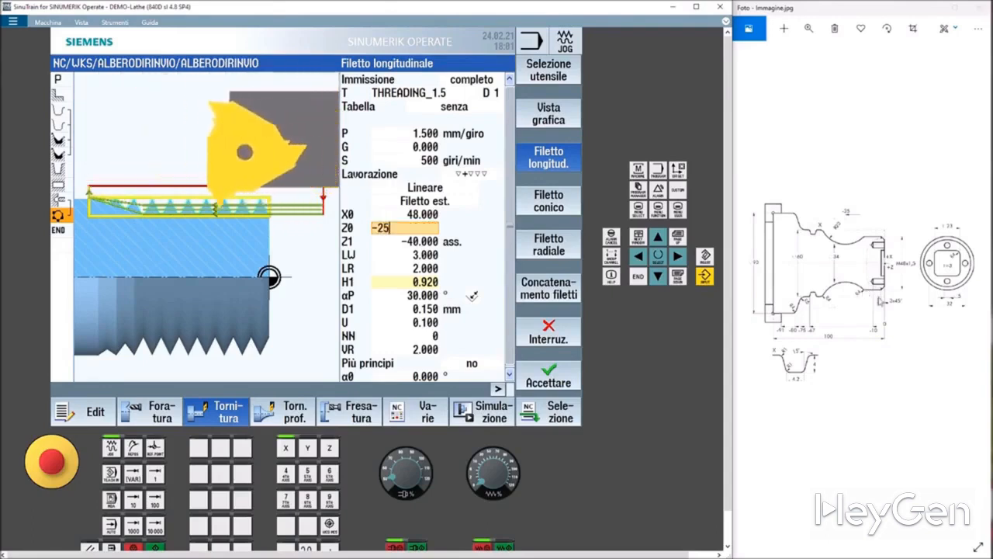
pyautogui.click(413, 242)
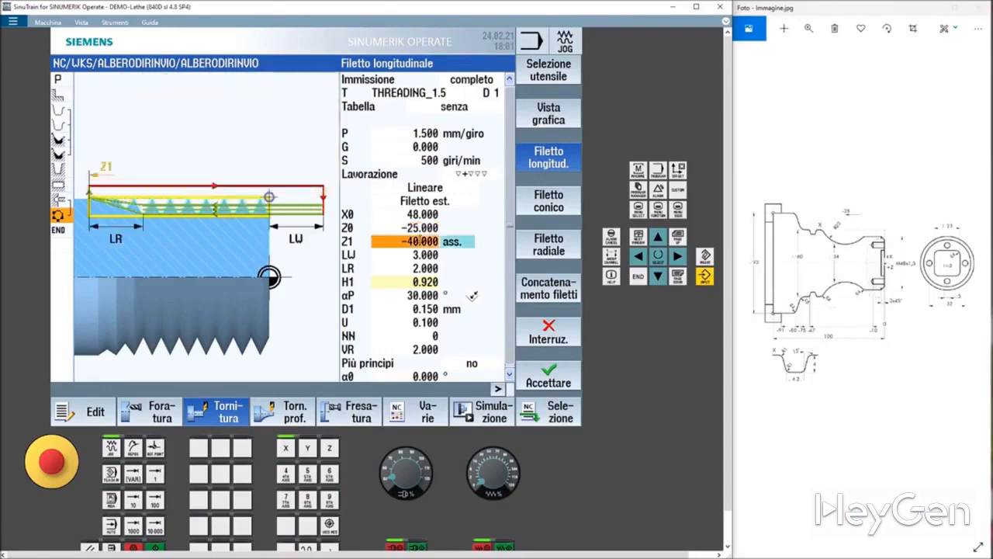
pyautogui.press('Up')
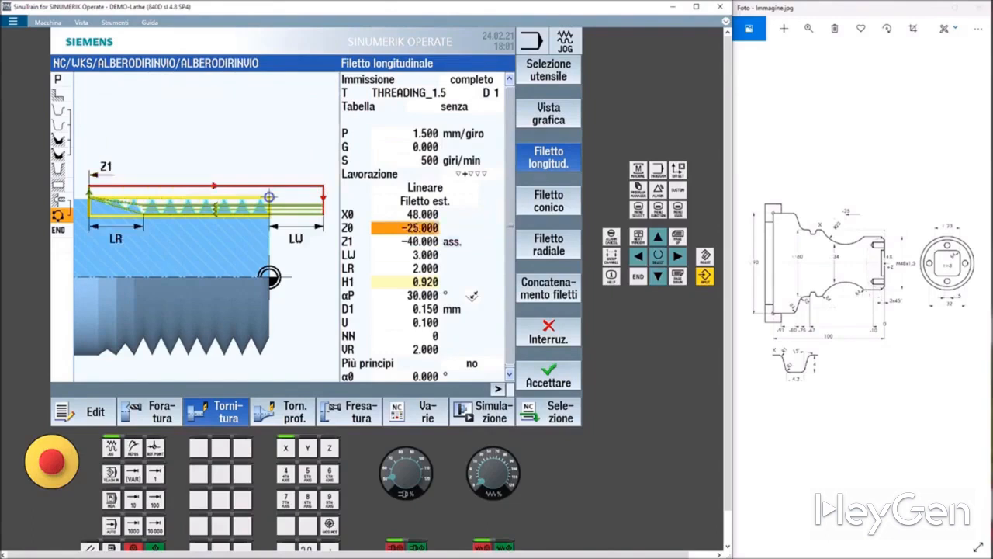
pyautogui.write('0')
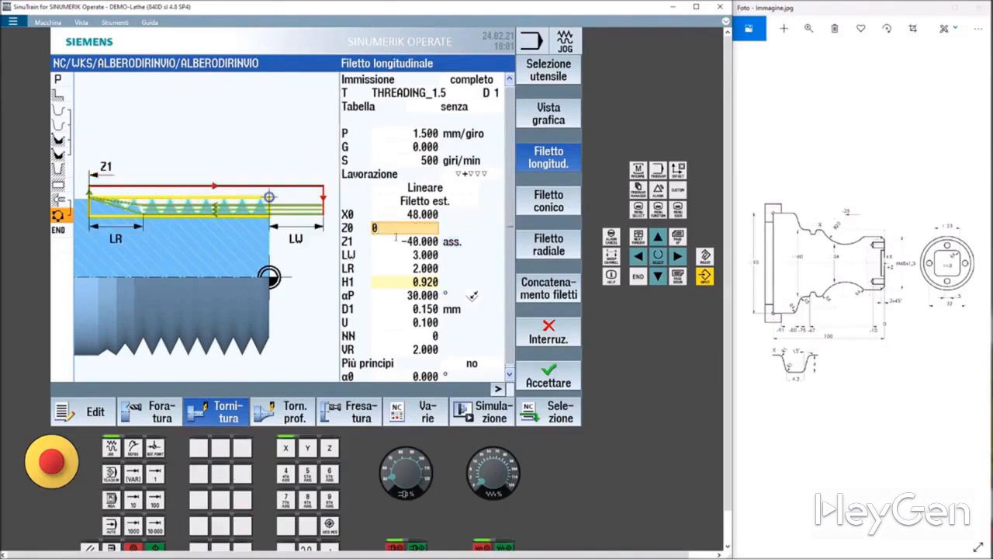
pyautogui.click(398, 241)
pyautogui.write('-25')
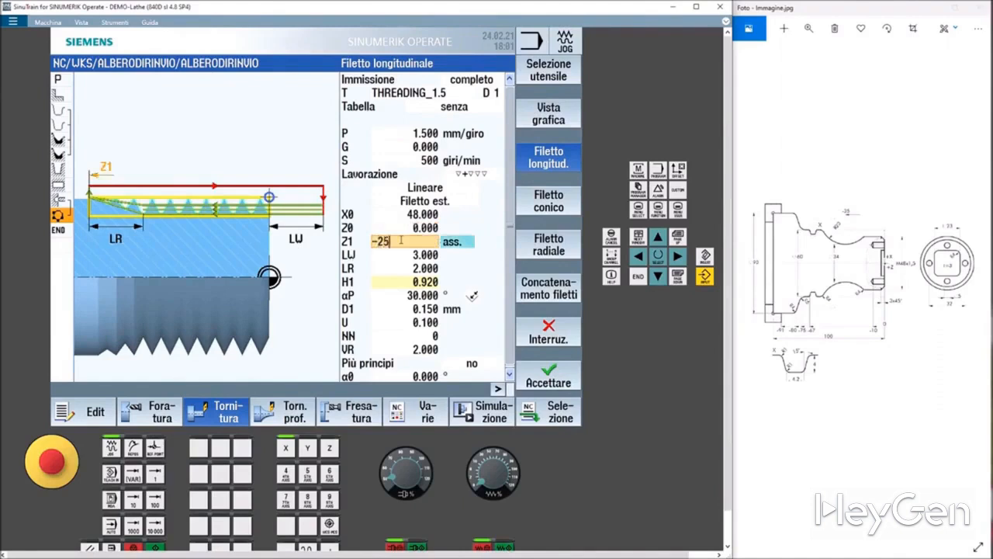
pyautogui.press('Return')
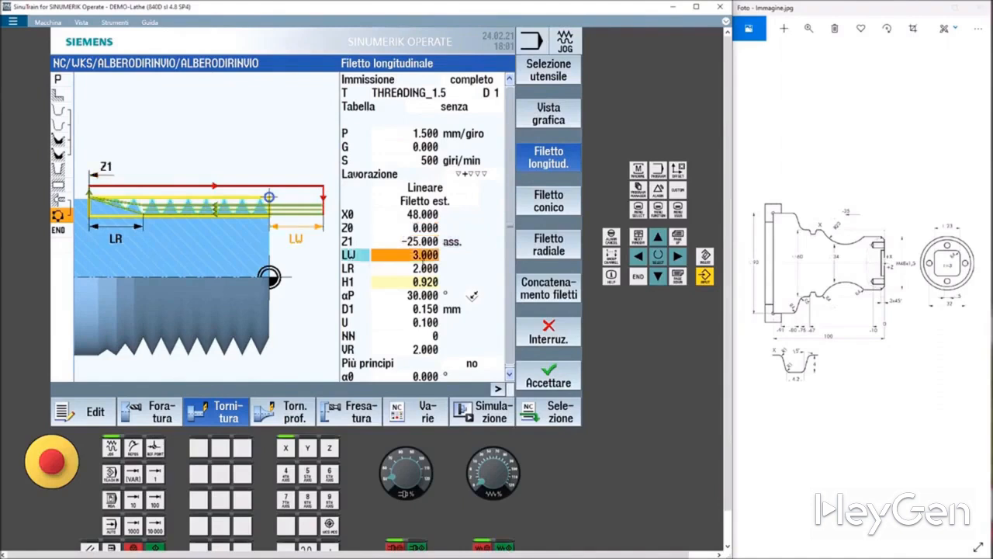
# Accept the thread cycle with its remaining default parameters and start the simulation of the whole program.
pyautogui.press('Down')
pyautogui.click(423, 281)
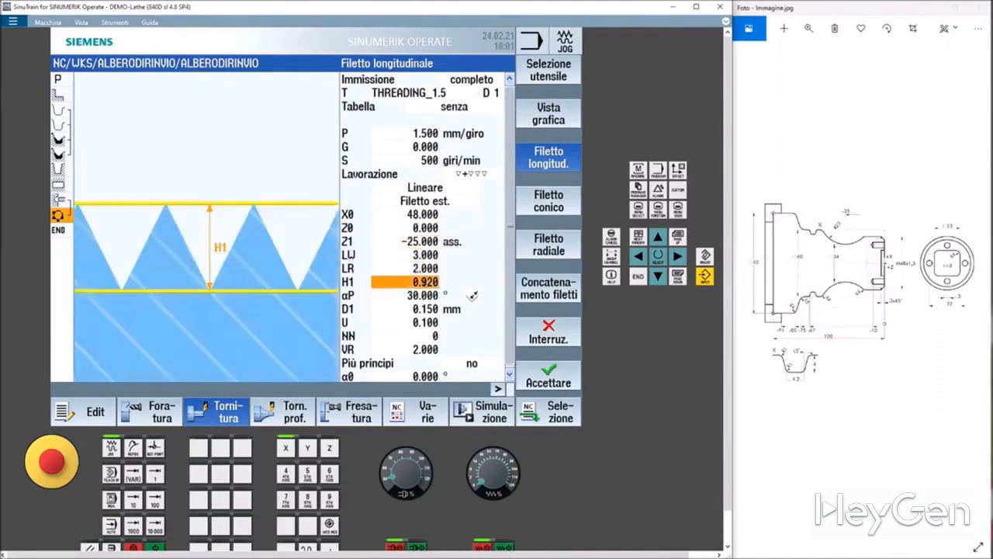
pyautogui.click(409, 295)
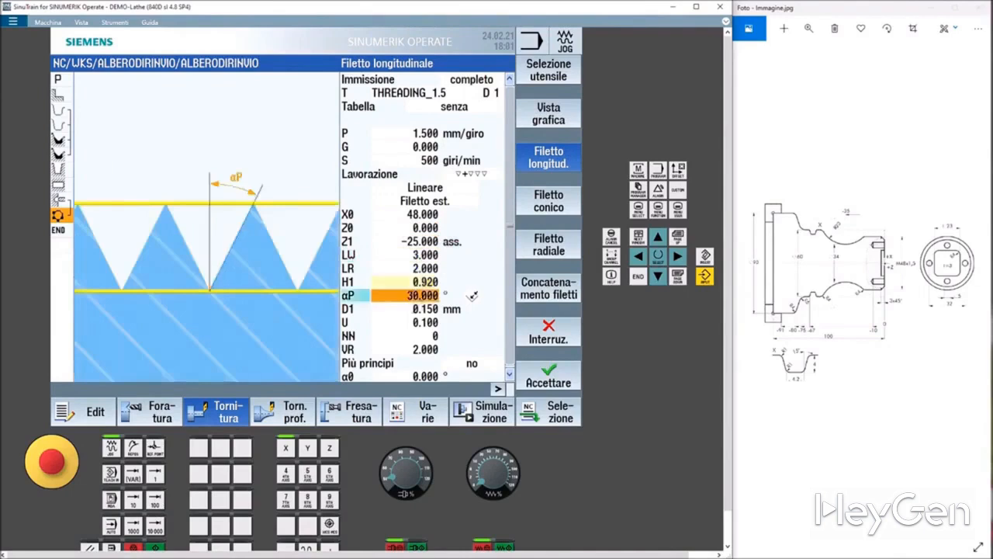
pyautogui.press('Down')
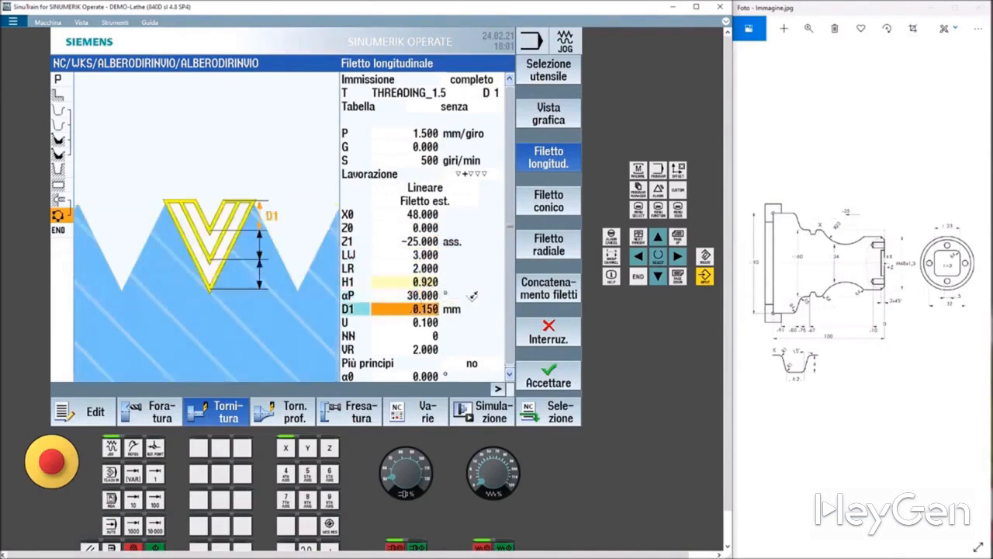
pyautogui.click(429, 325)
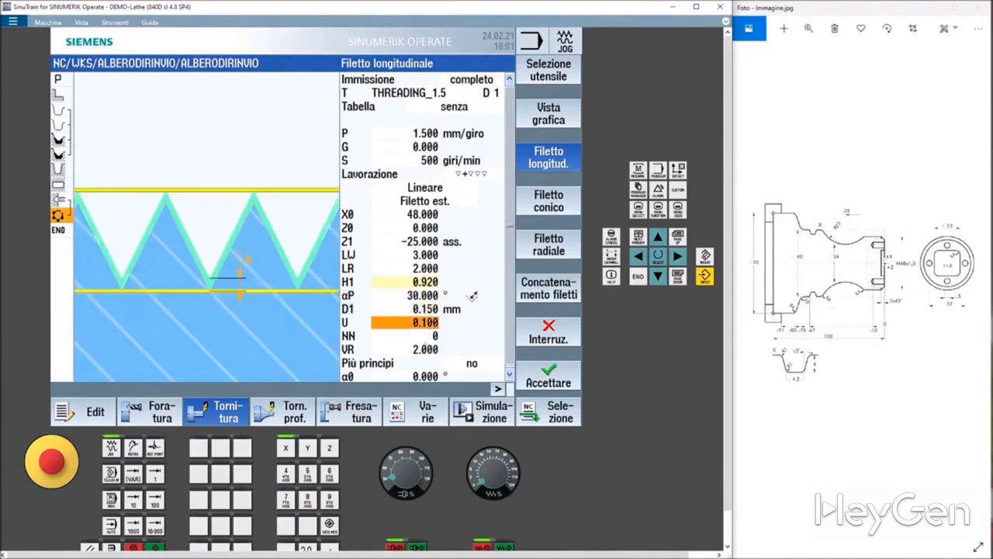
pyautogui.scroll(-1, 461, 346)
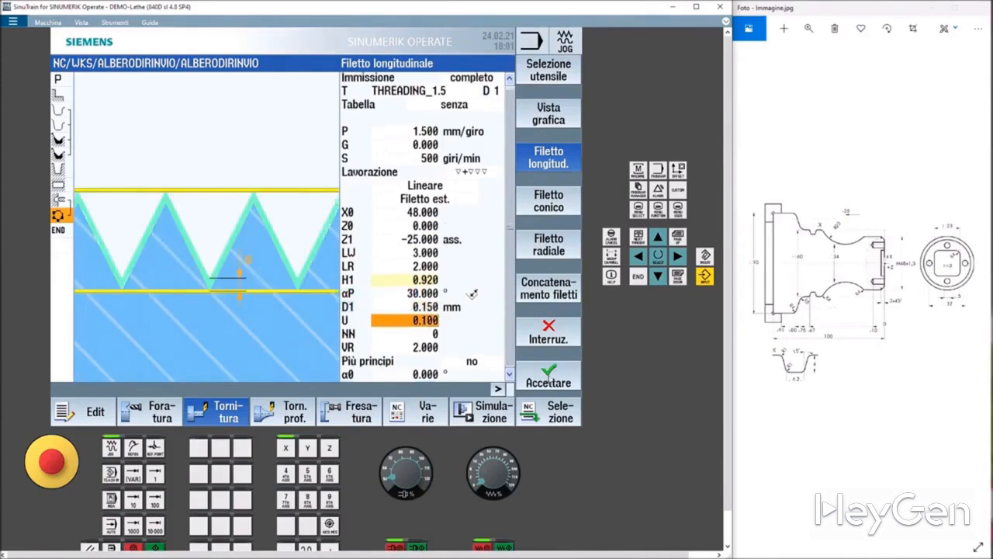
pyautogui.click(548, 380)
pyautogui.click(476, 412)
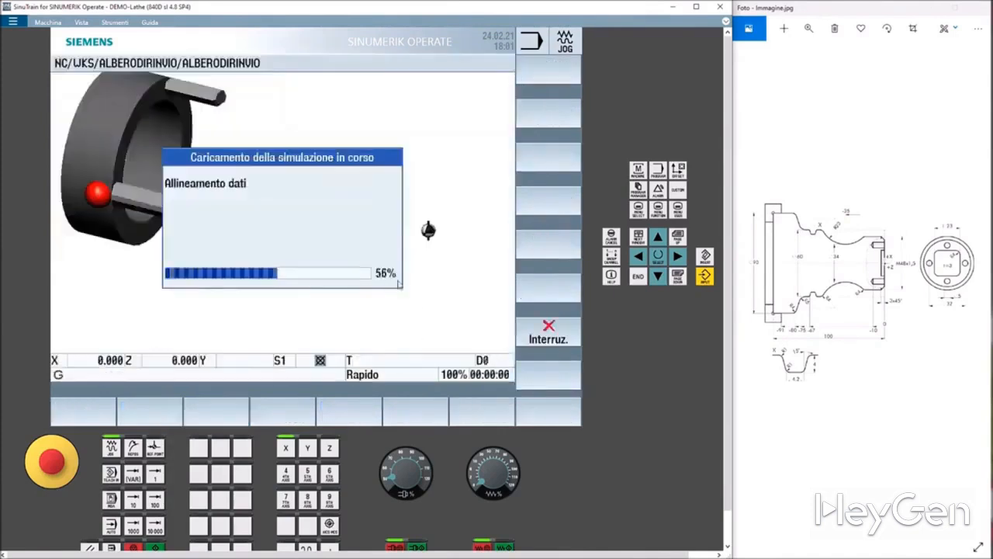